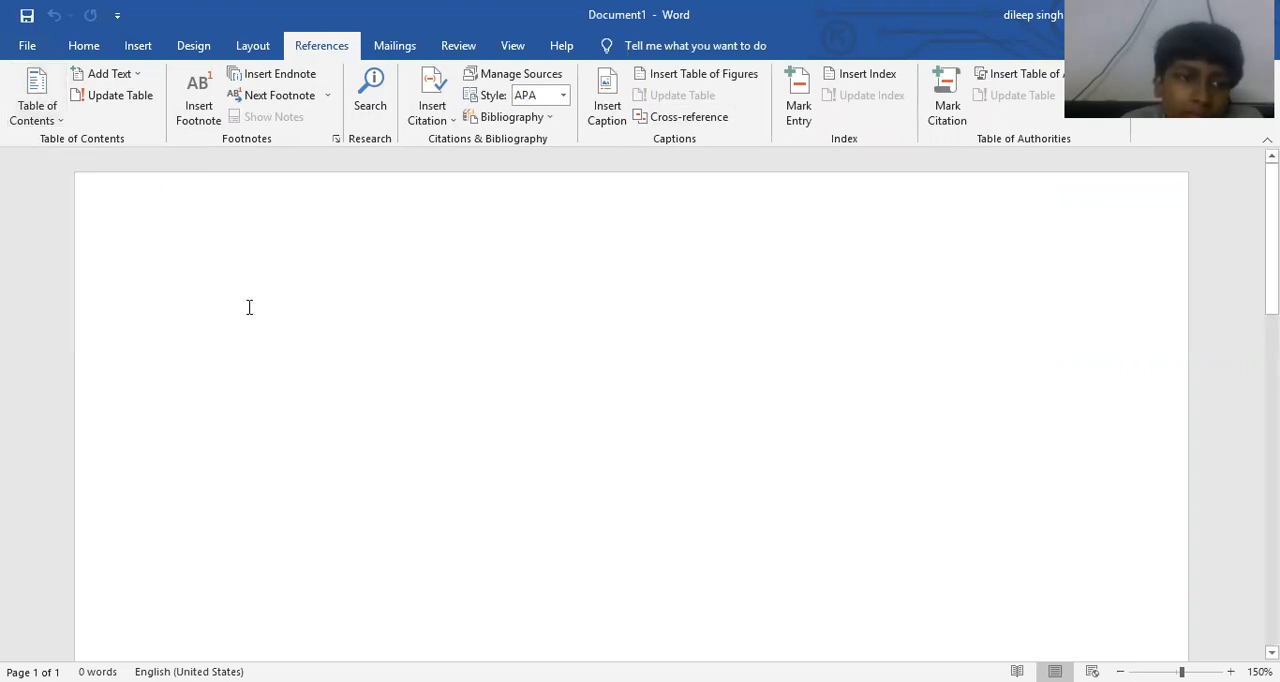
- Generate sample body text in the blank document with =rand(10,5)
{"action": "type", "text": "=rand(10,)"}
{"action": "key", "text": "BackSpace"}
{"action": "type", "text": "5"}
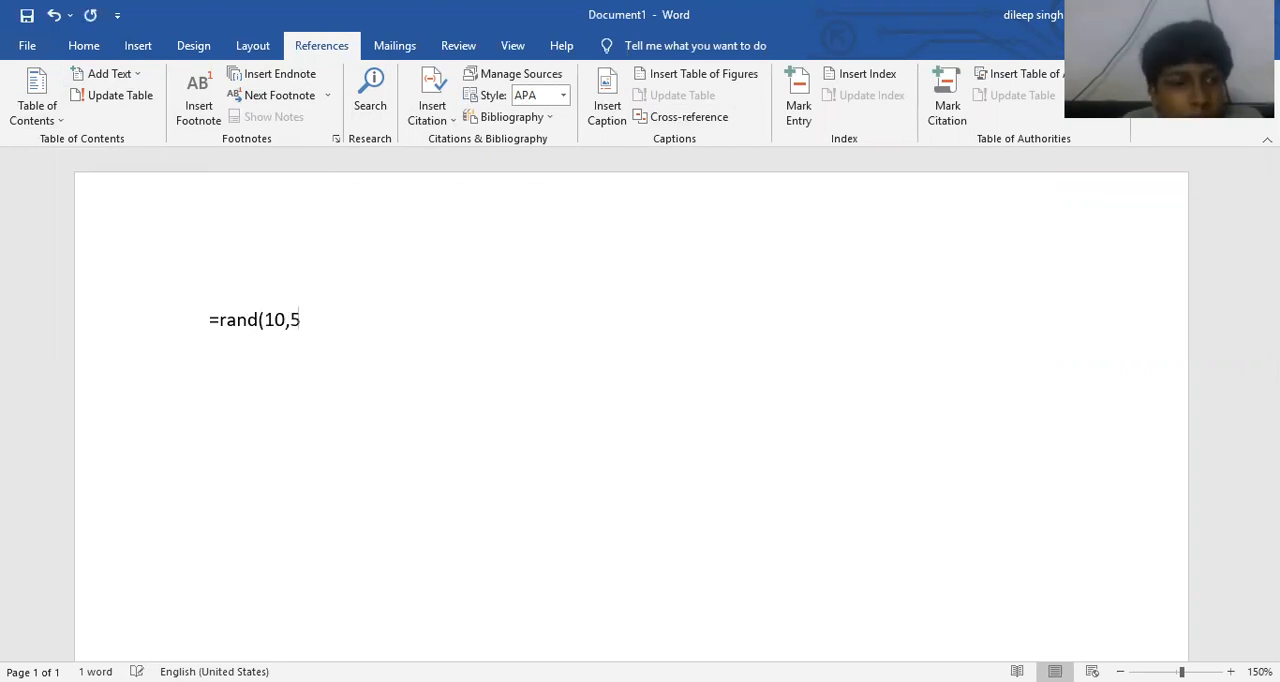
{"action": "type", "text": ")"}
{"action": "key", "text": "Return"}
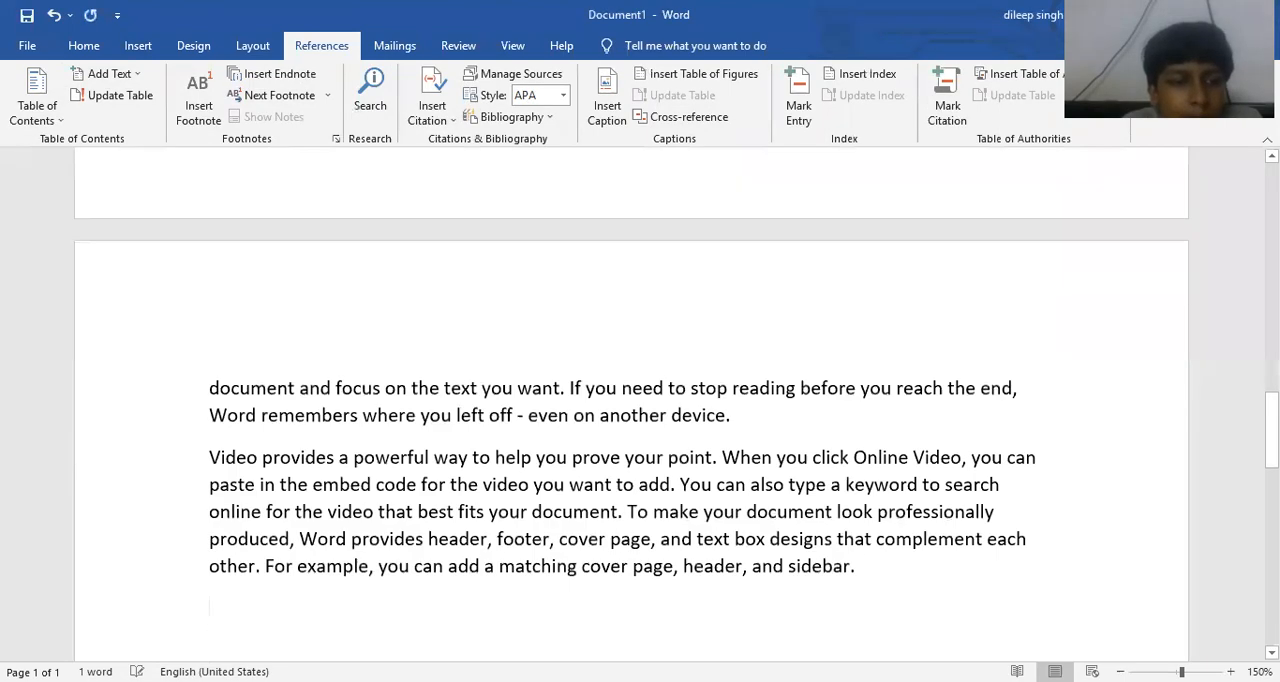
- Add the line "Chapter 1" above the first paragraph of the document
{"action": "scroll", "coordinate": [256, 309], "scroll_direction": "up", "scroll_amount": 15}
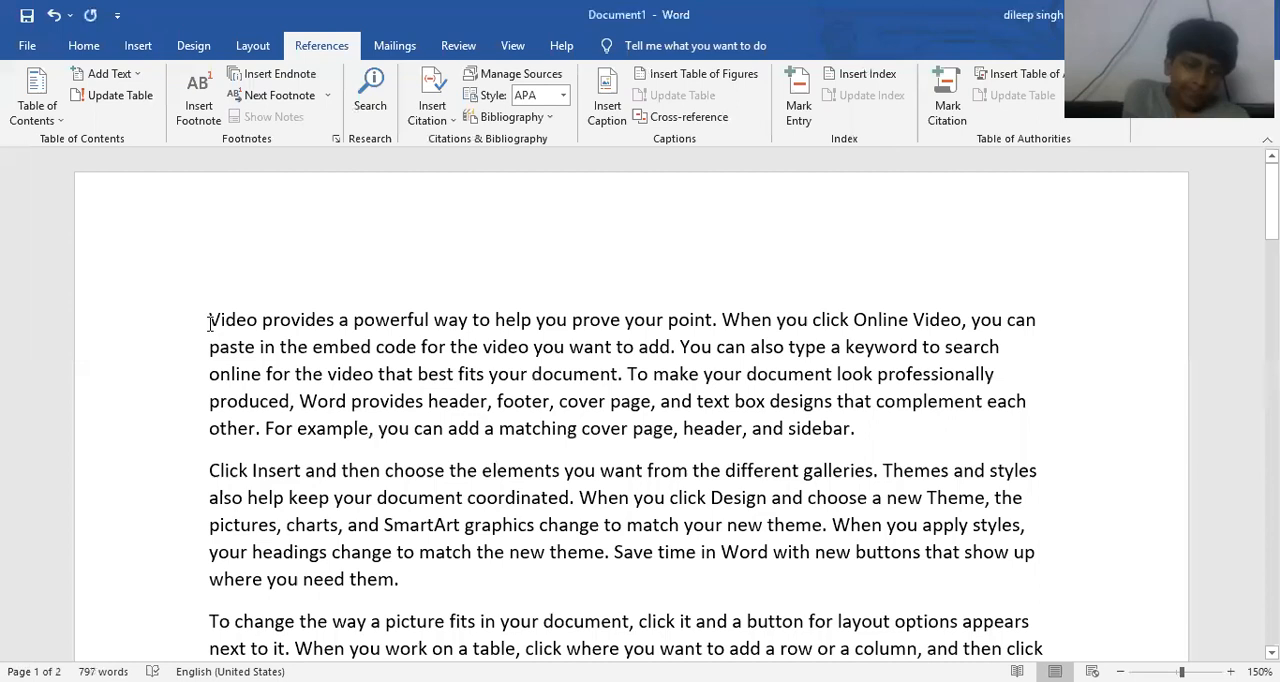
{"action": "scroll", "coordinate": [209, 321], "scroll_direction": "up", "scroll_amount": 1}
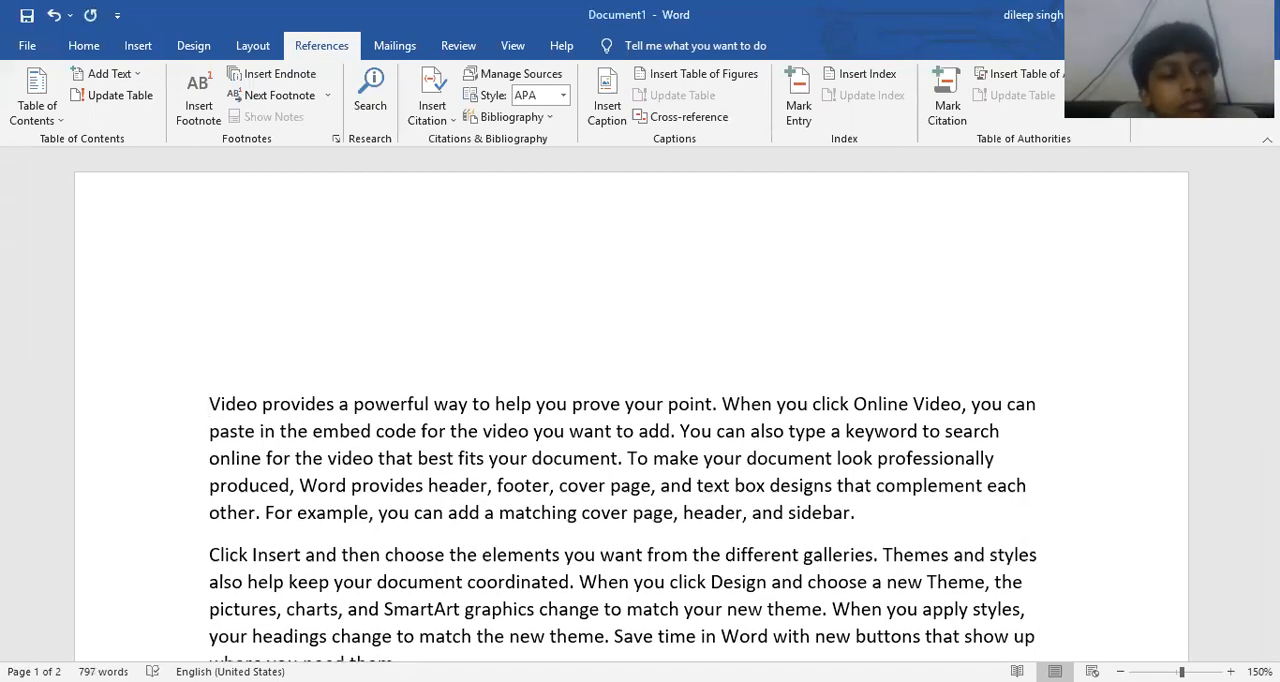
{"action": "type", "text": "C"}
{"action": "type", "text": "hatp"}
{"action": "key", "text": "BackSpace"}
{"action": "key", "text": "BackSpace"}
{"action": "type", "text": "o"}
{"action": "key", "text": "BackSpace"}
{"action": "type", "text": "pater"}
{"action": "key", "text": "BackSpace"}
{"action": "key", "text": "BackSpace"}
{"action": "key", "text": "BackSpace"}
{"action": "key", "text": "BackSpace"}
{"action": "type", "text": "ter 1"}
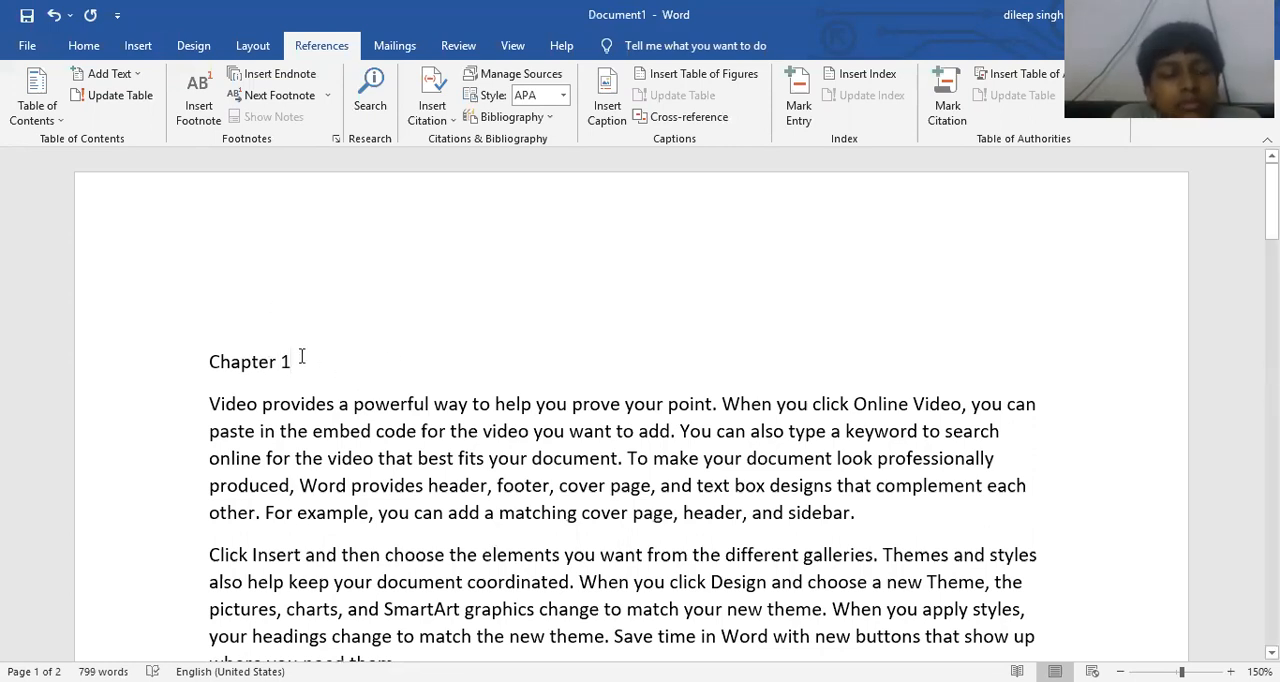
- Mark the "Chapter 1" line as Level 1 text for the table of contents
{"action": "left_click_drag", "start_coordinate": [296, 357], "coordinate": [191, 315]}
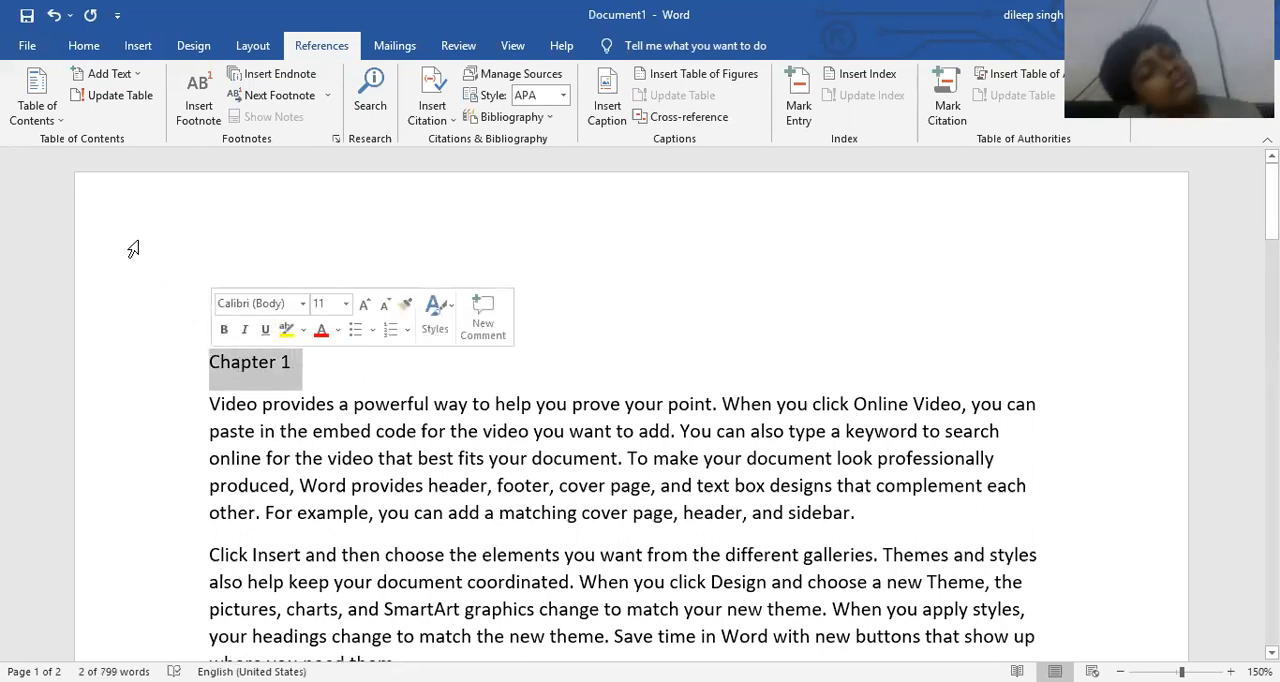
{"action": "left_click", "coordinate": [110, 74]}
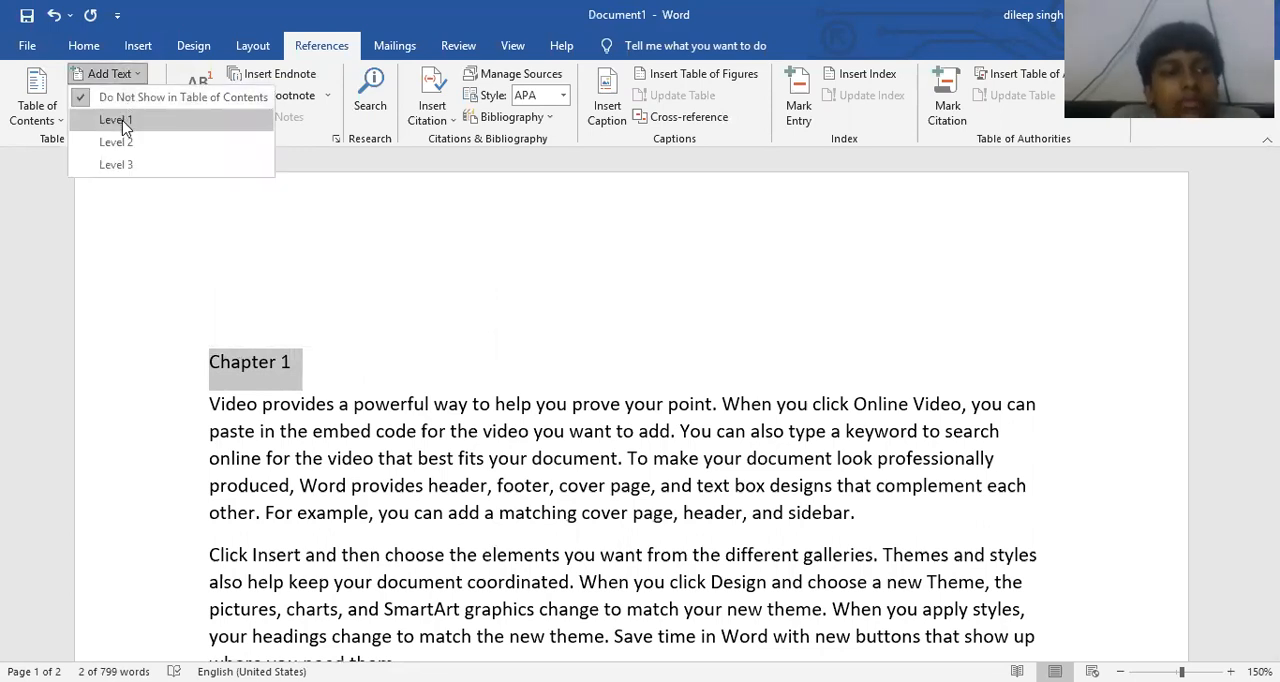
{"action": "left_click", "coordinate": [116, 120]}
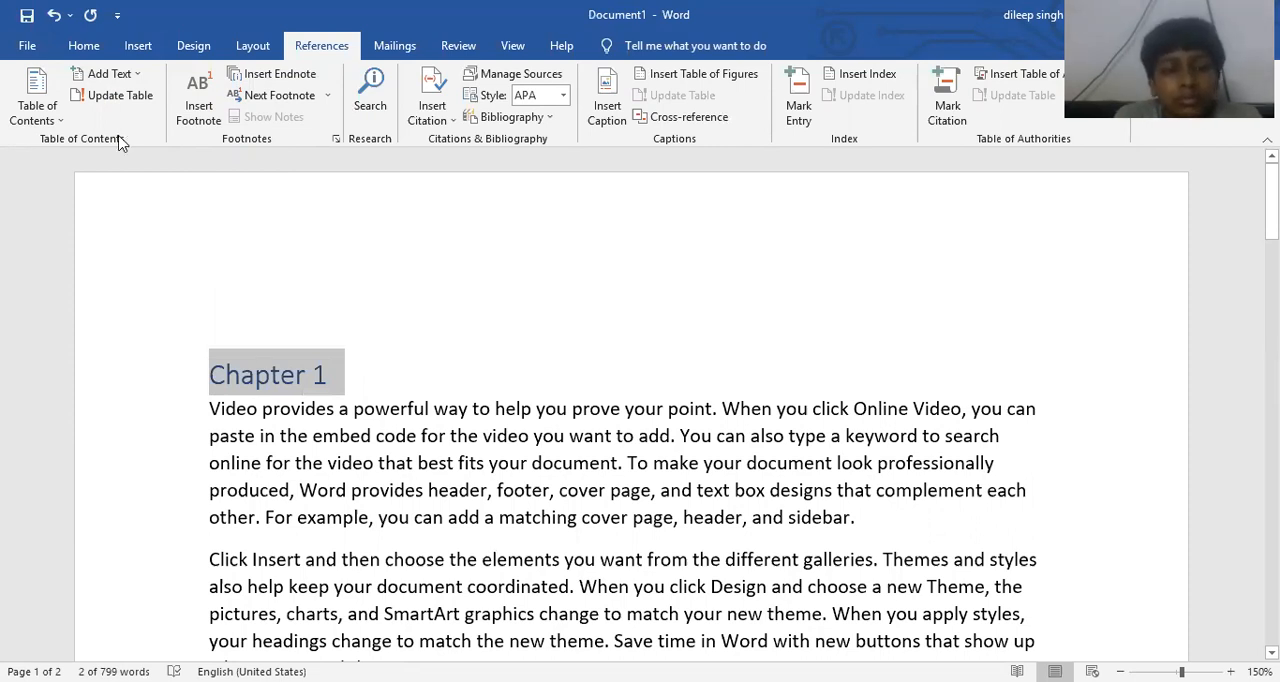
{"action": "left_click", "coordinate": [401, 369]}
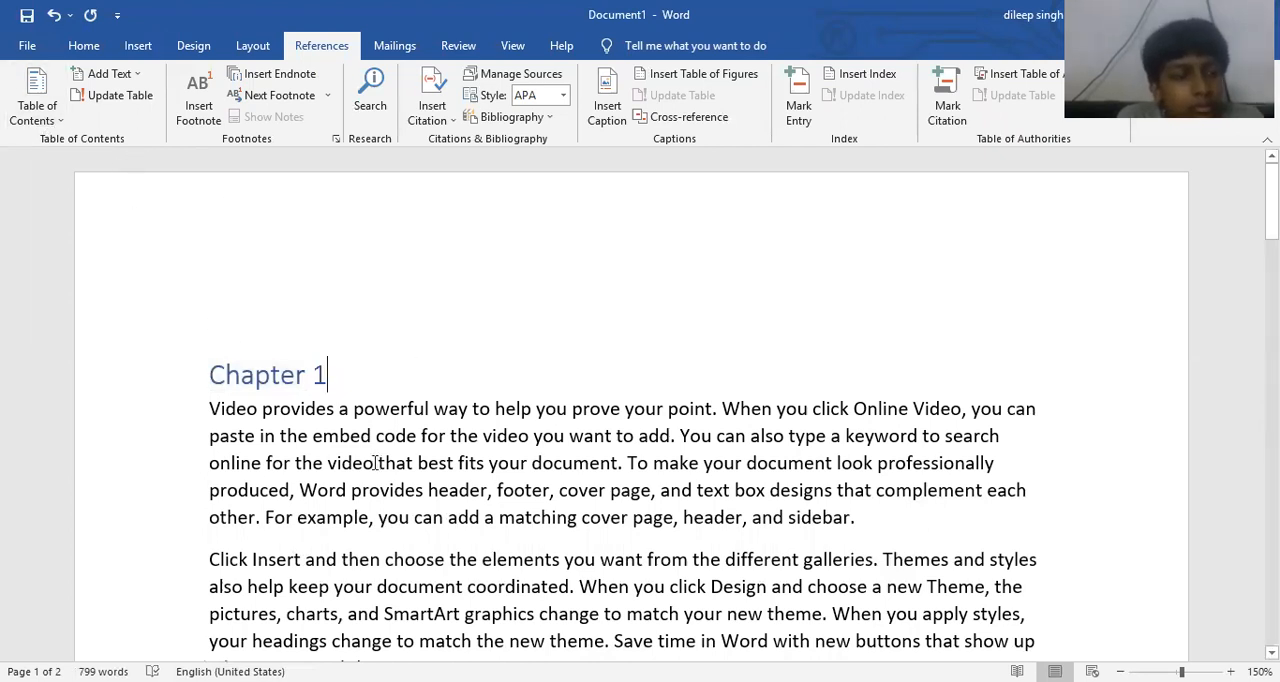
- Insert the line "Chapter 2" before the first paragraph starting "To change the way a picture fits"
{"action": "scroll", "coordinate": [334, 388], "scroll_direction": "down", "scroll_amount": 3}
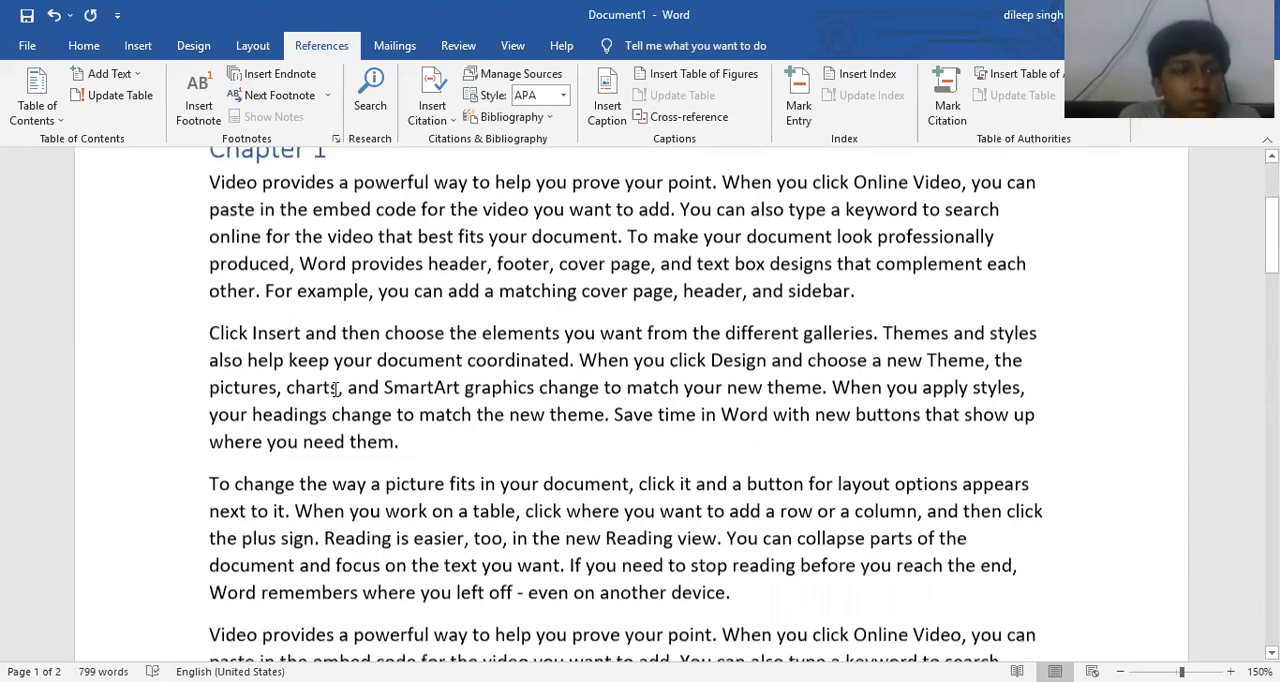
{"action": "scroll", "coordinate": [334, 388], "scroll_direction": "down", "scroll_amount": 2}
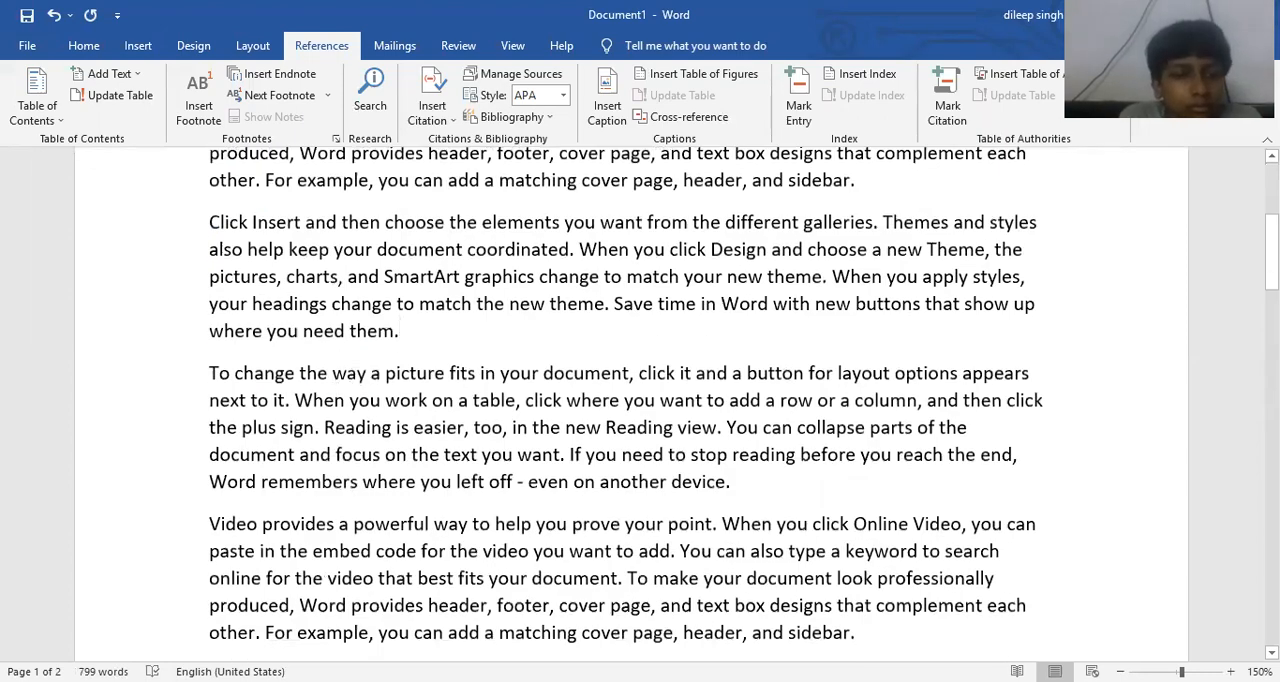
{"action": "key", "text": "Return"}
{"action": "type", "text": "Cuja"}
{"action": "key", "text": "BackSpace"}
{"action": "key", "text": "BackSpace"}
{"action": "key", "text": "BackSpace"}
{"action": "type", "text": "hapter 2"}
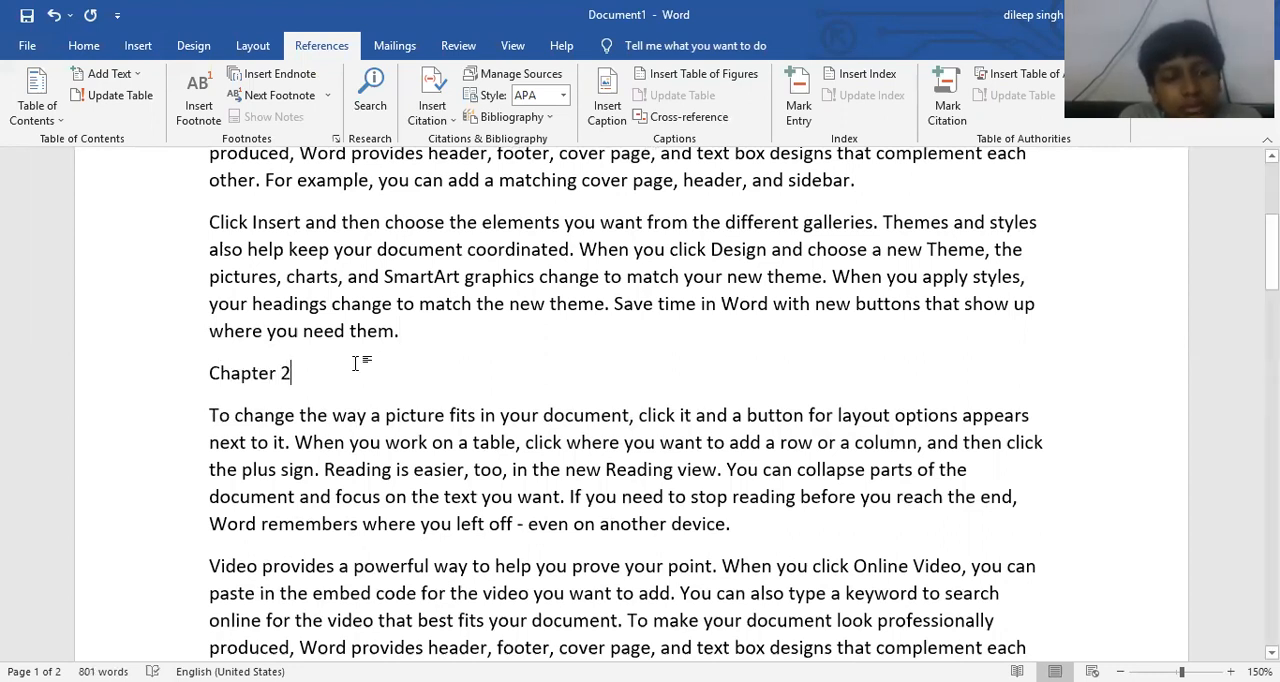
- Mark the "Chapter 2" line as Level 1 text for the table of contents
{"action": "left_click_drag", "start_coordinate": [291, 373], "coordinate": [180, 376]}
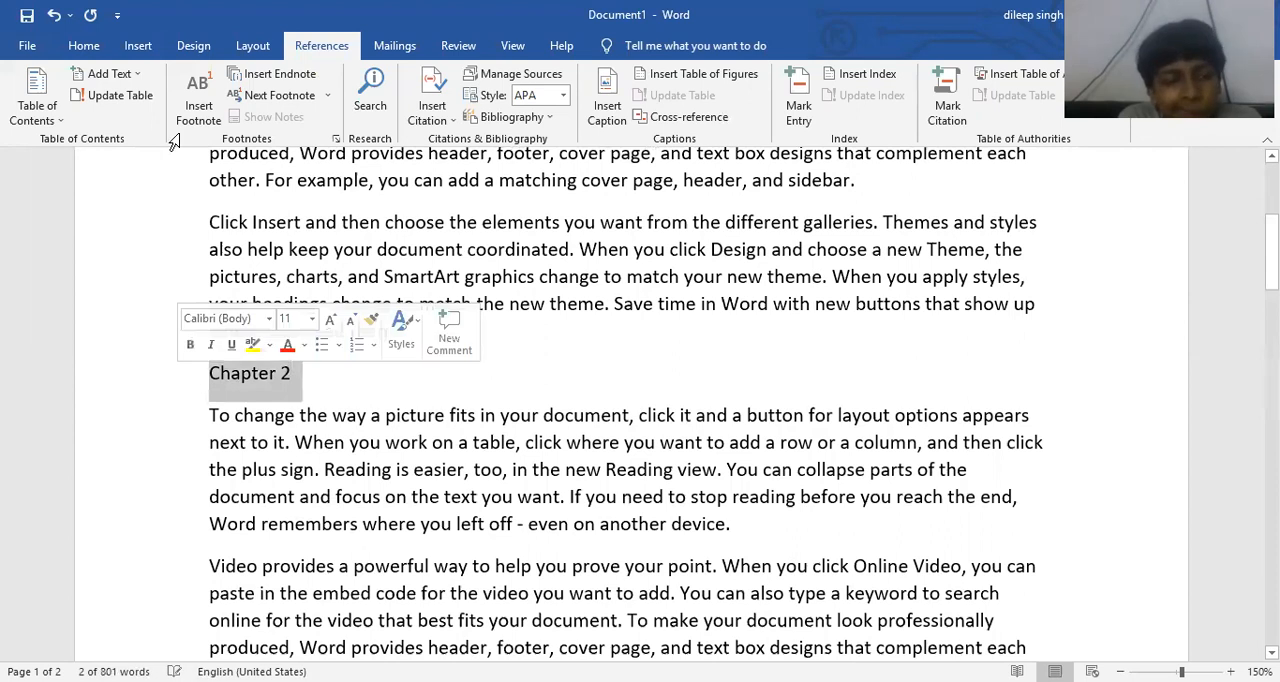
{"action": "left_click", "coordinate": [100, 75]}
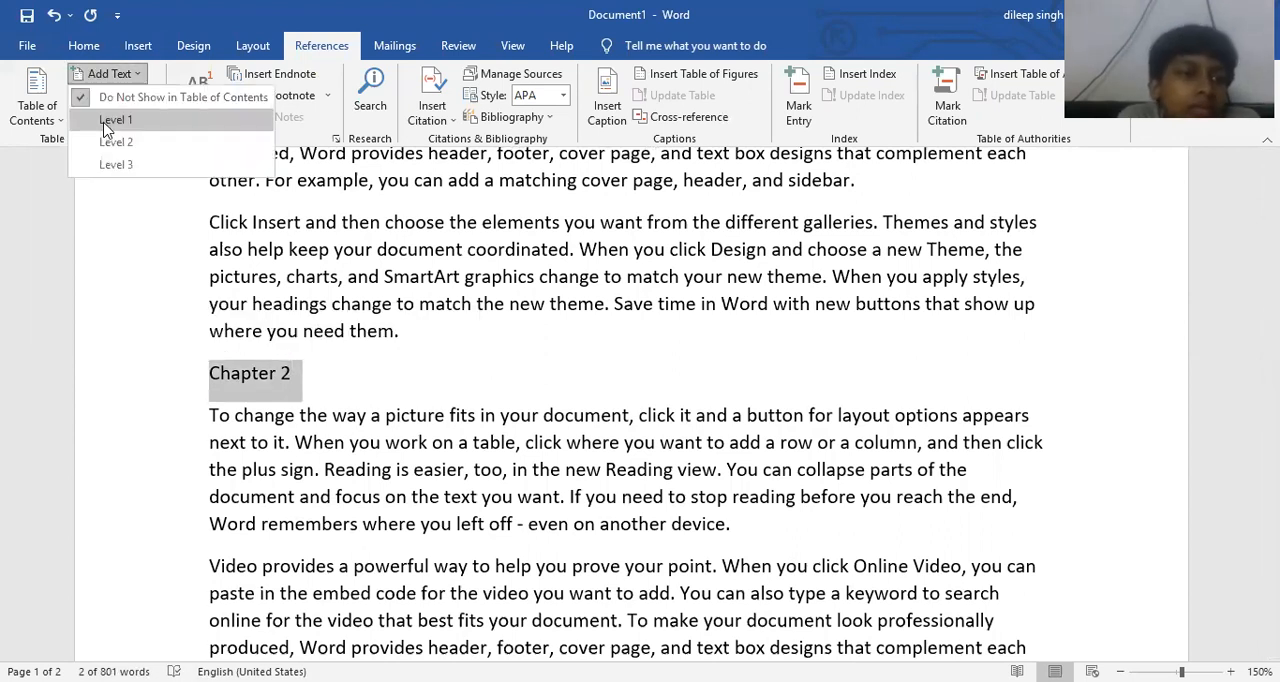
{"action": "left_click", "coordinate": [107, 120]}
- Insert the line "Topic 1" after the first paragraph under Chapter 2
{"action": "scroll", "coordinate": [516, 385], "scroll_direction": "down", "scroll_amount": 2}
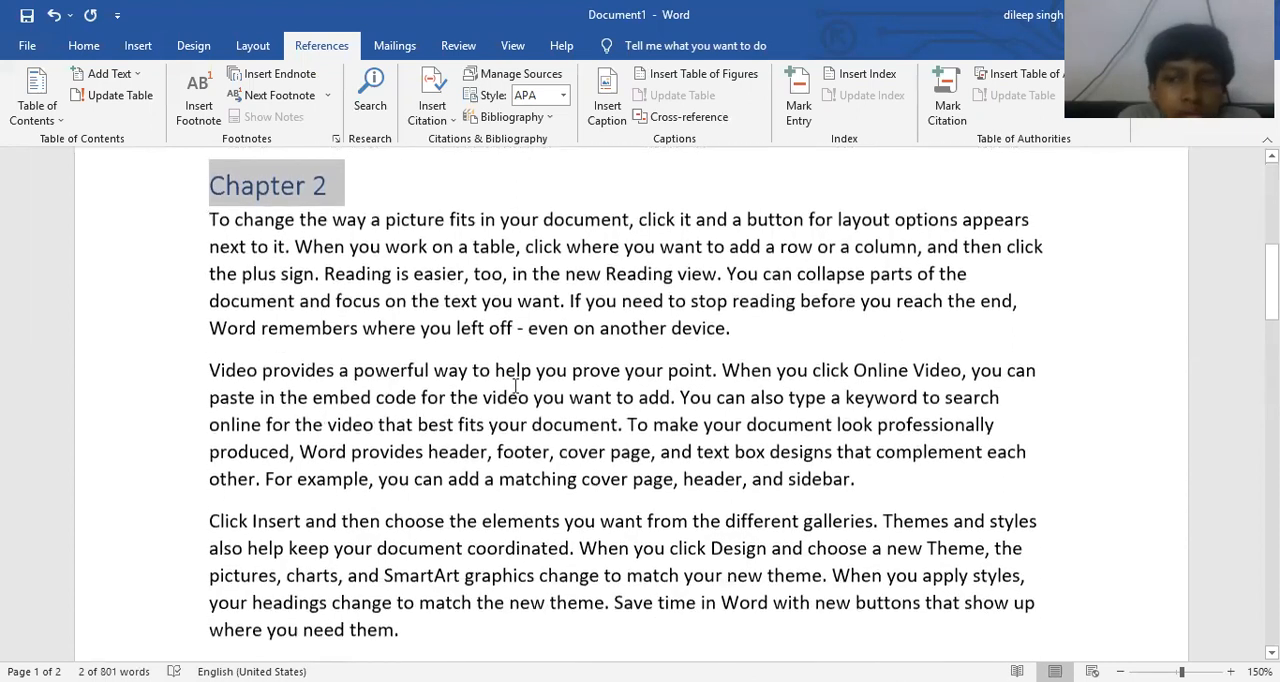
{"action": "left_click", "coordinate": [792, 333]}
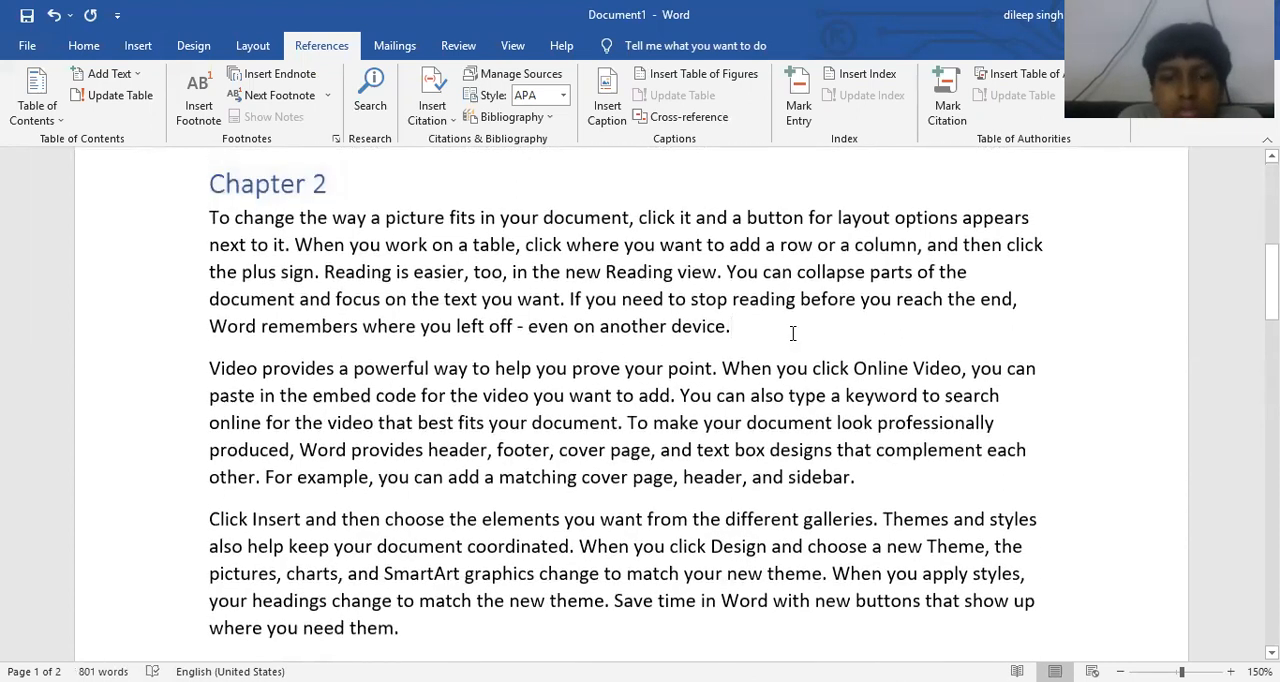
{"action": "key", "text": "Return"}
{"action": "type", "text": "T"}
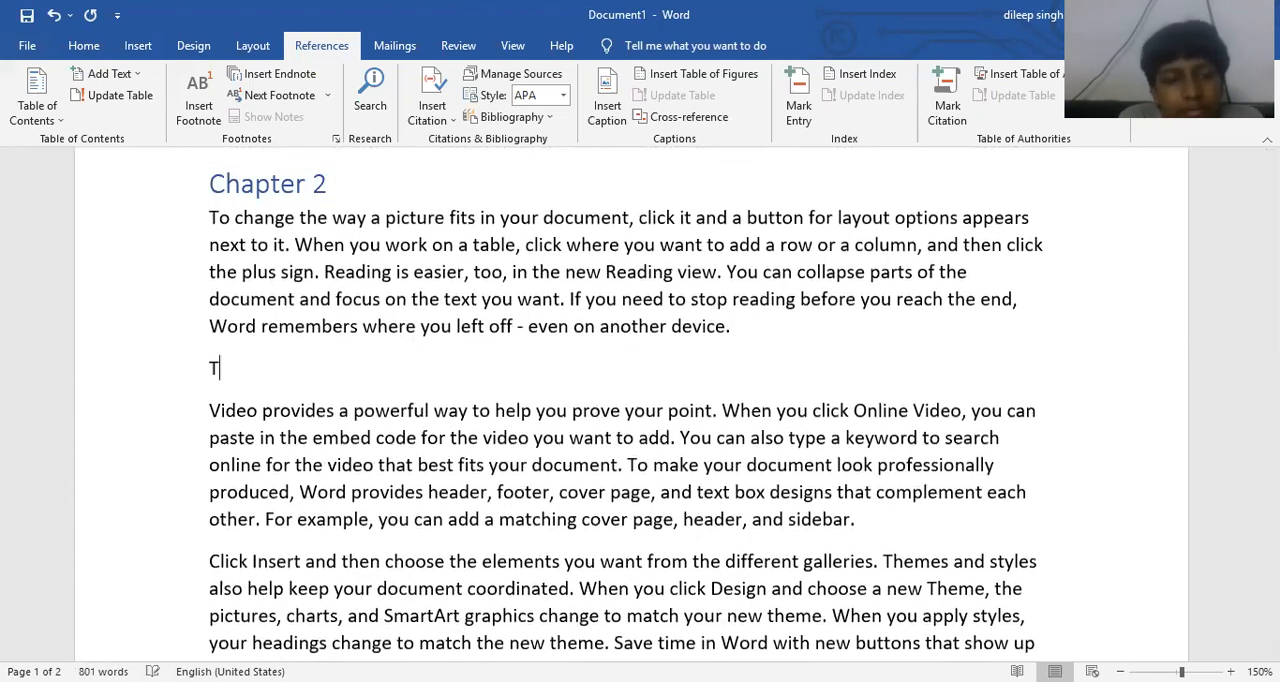
{"action": "type", "text": "opic `1"}
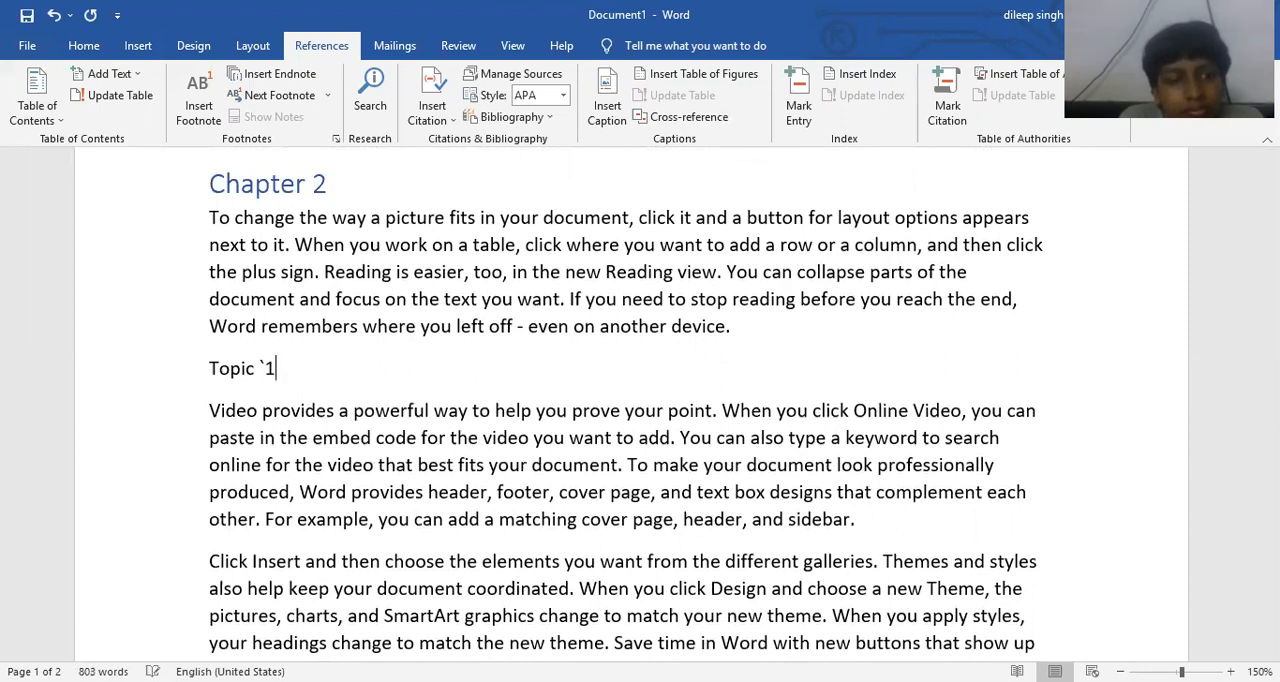
{"action": "key", "text": "BackSpace"}
{"action": "key", "text": "BackSpace"}
{"action": "type", "text": "1"}
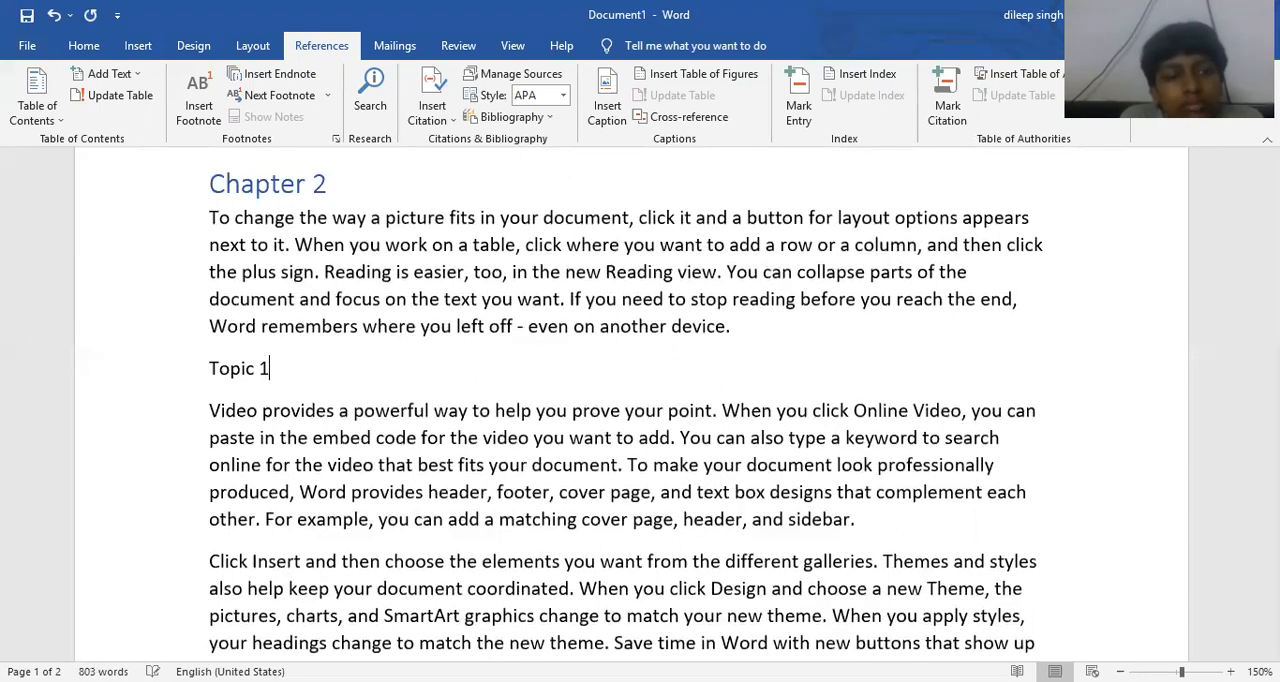
- Mark the "Topic 1" line as Level 2 text for the table of contents
{"action": "left_click", "coordinate": [184, 364]}
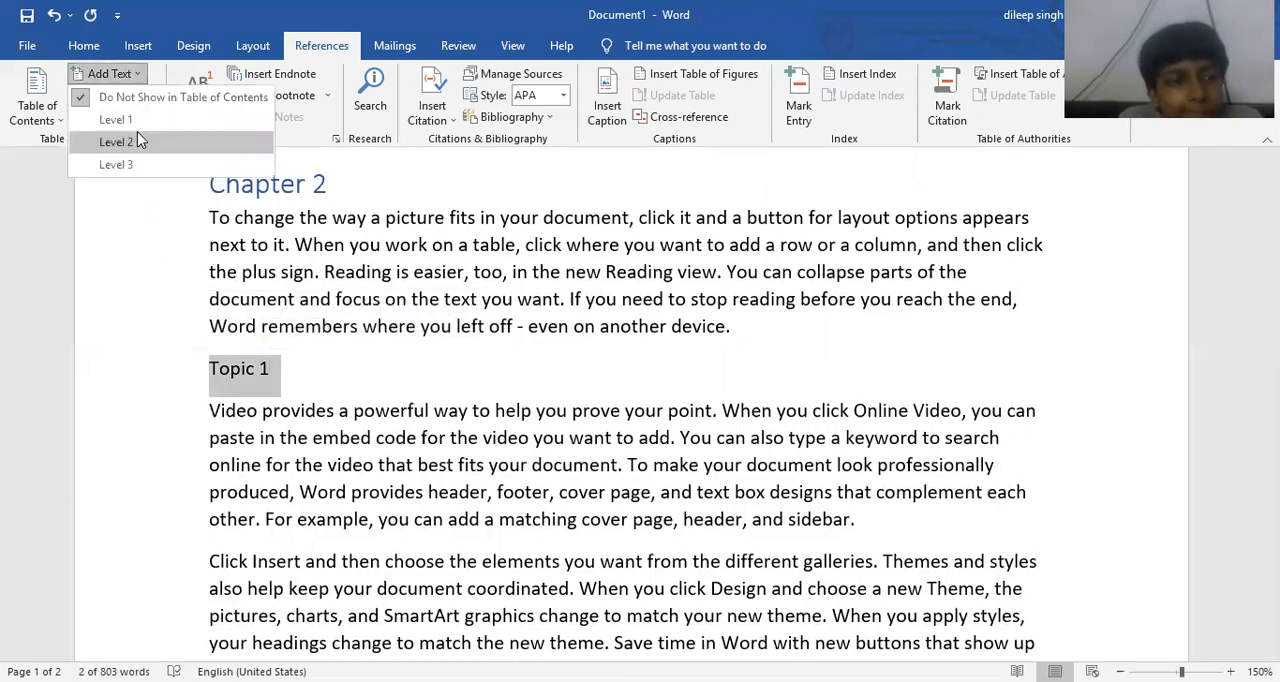
{"action": "left_click", "coordinate": [137, 141]}
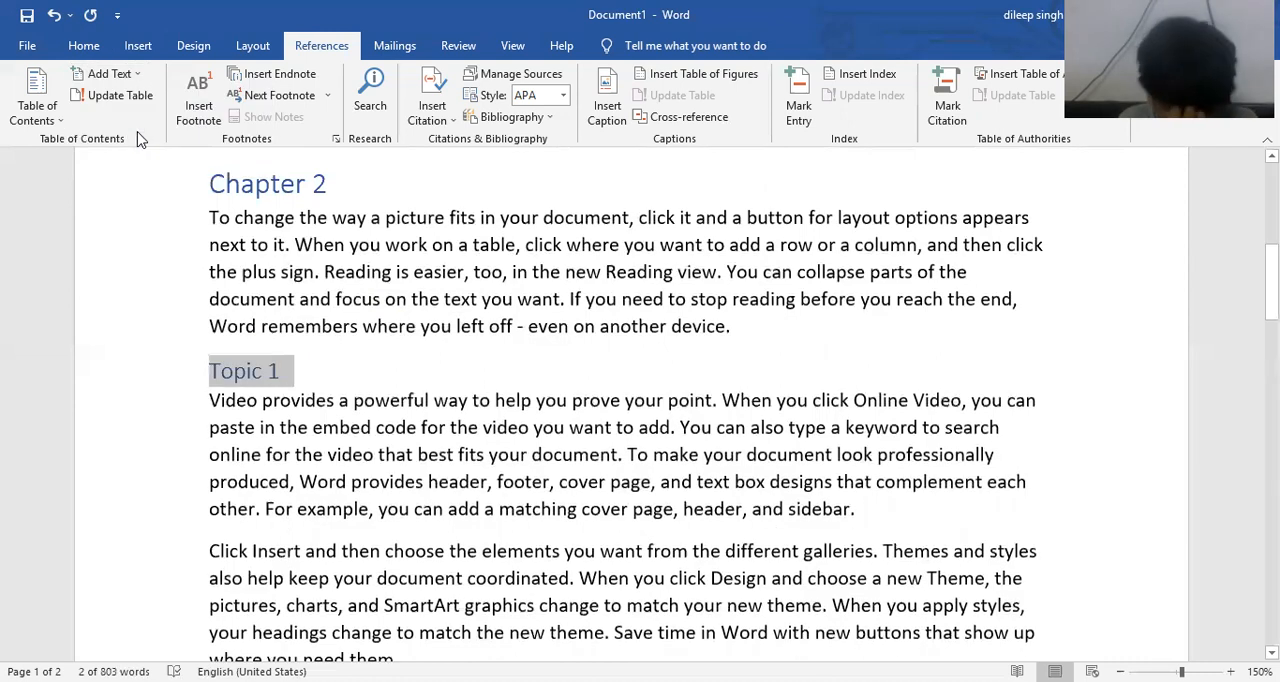
{"action": "left_click", "coordinate": [362, 376]}
- Insert the line "Sub Topic 1" after the first paragraph under Topic 1
{"action": "scroll", "coordinate": [362, 376], "scroll_direction": "down", "scroll_amount": 3}
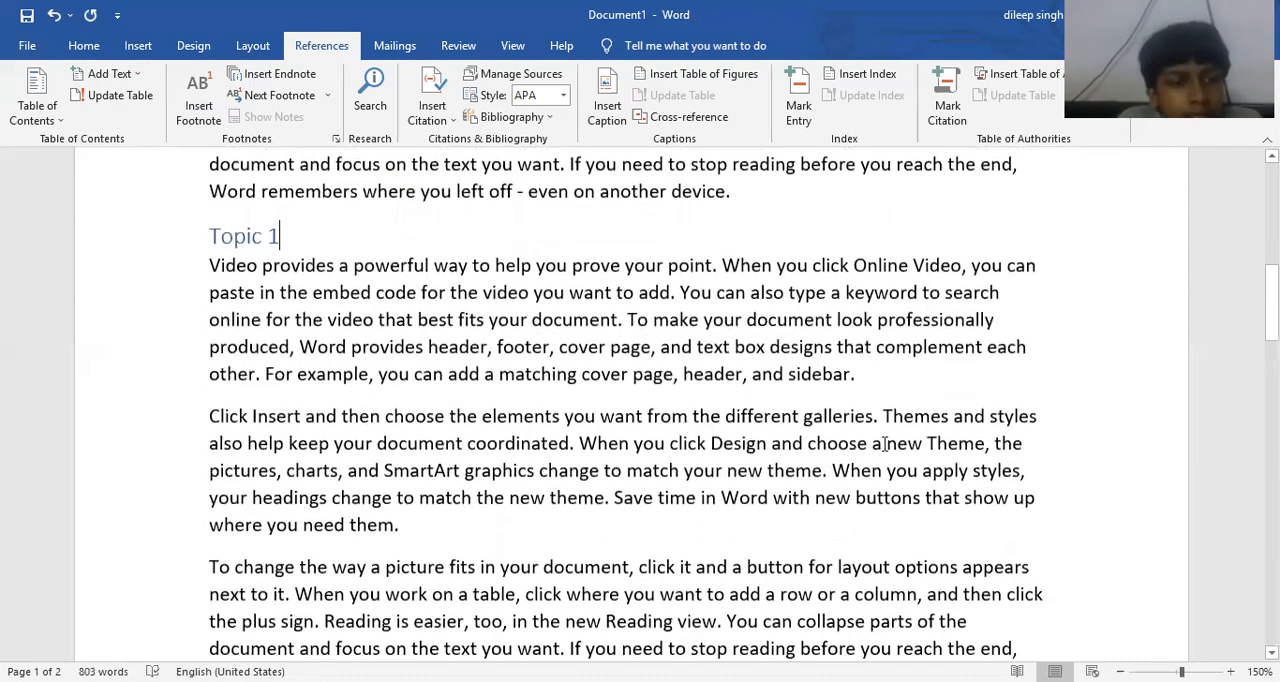
{"action": "left_click", "coordinate": [894, 375]}
{"action": "key", "text": "Return"}
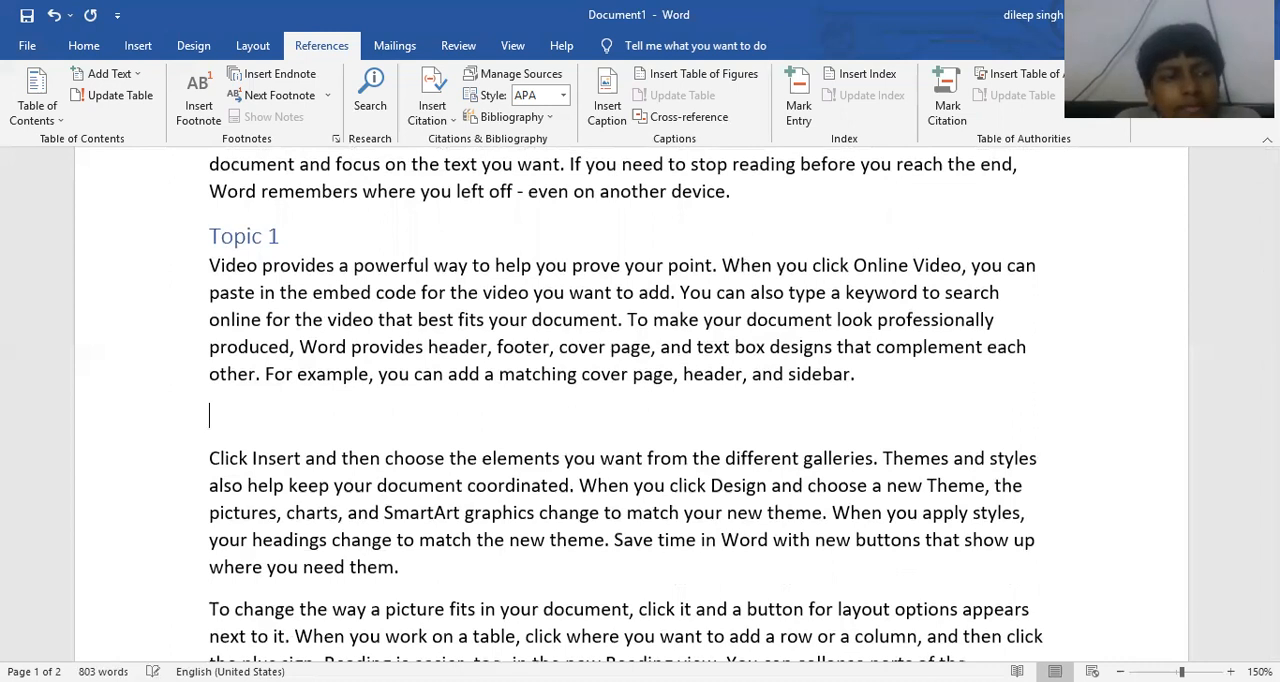
{"action": "type", "text": "S"}
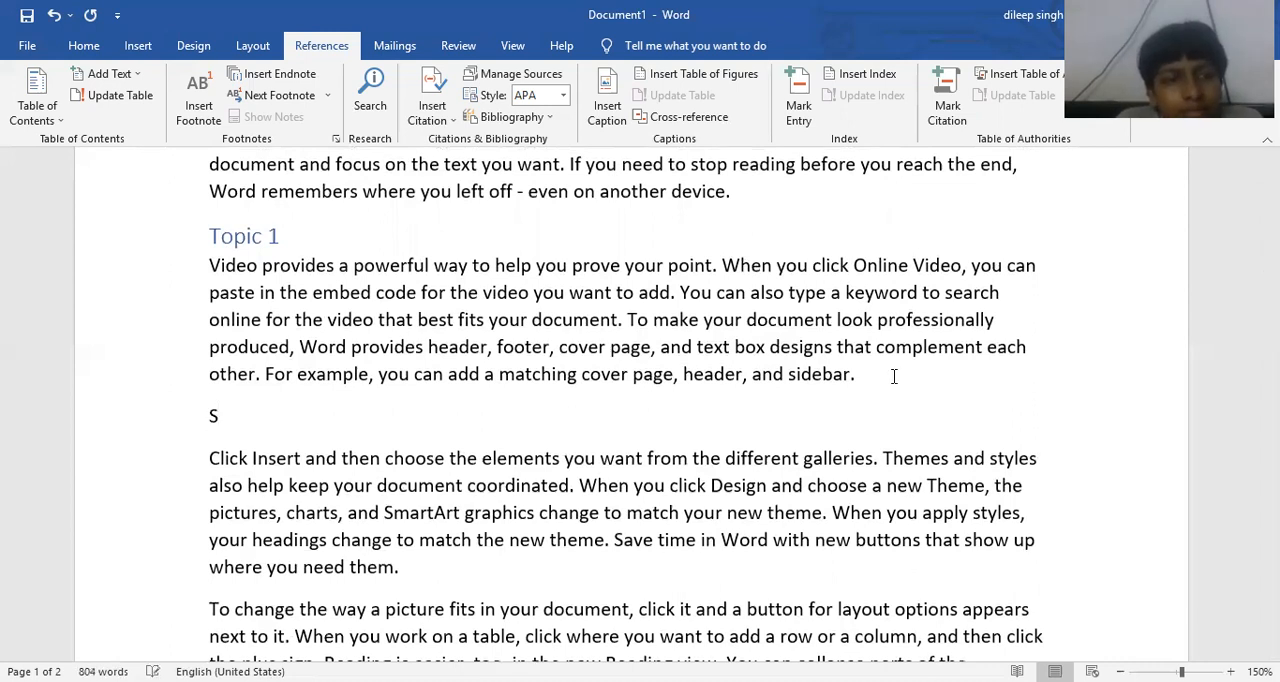
{"action": "type", "text": "ub Topic"}
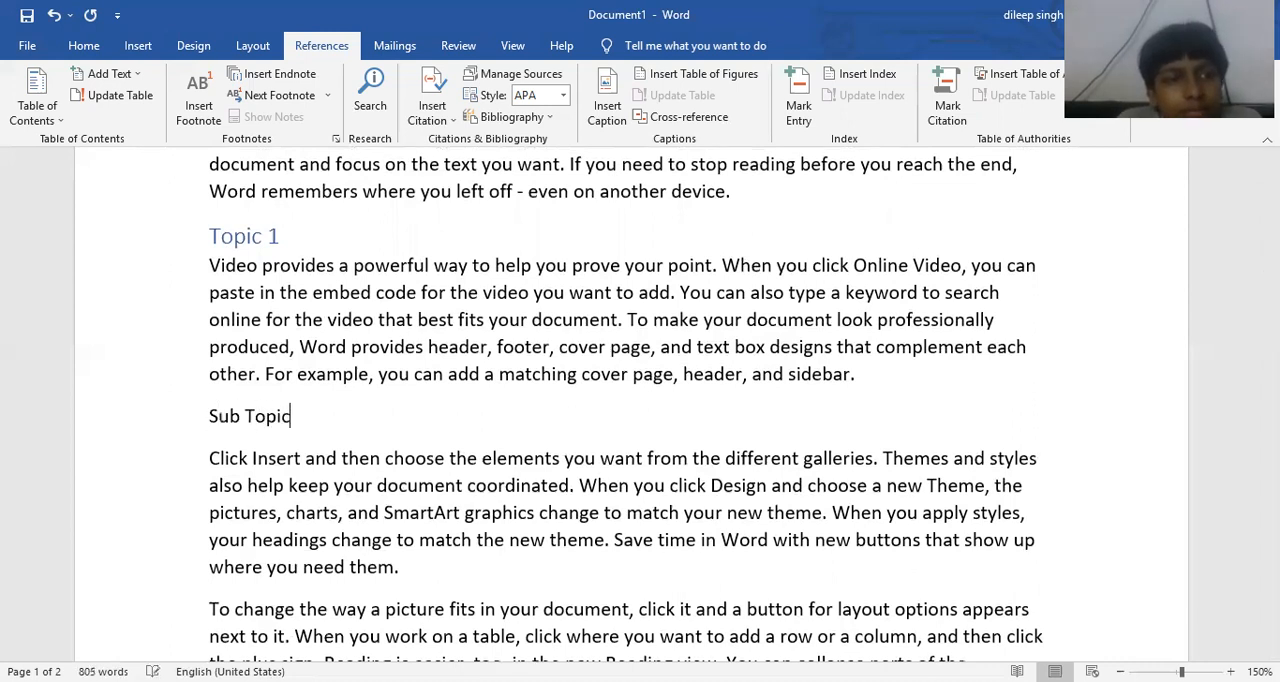
{"action": "type", "text": " 1"}
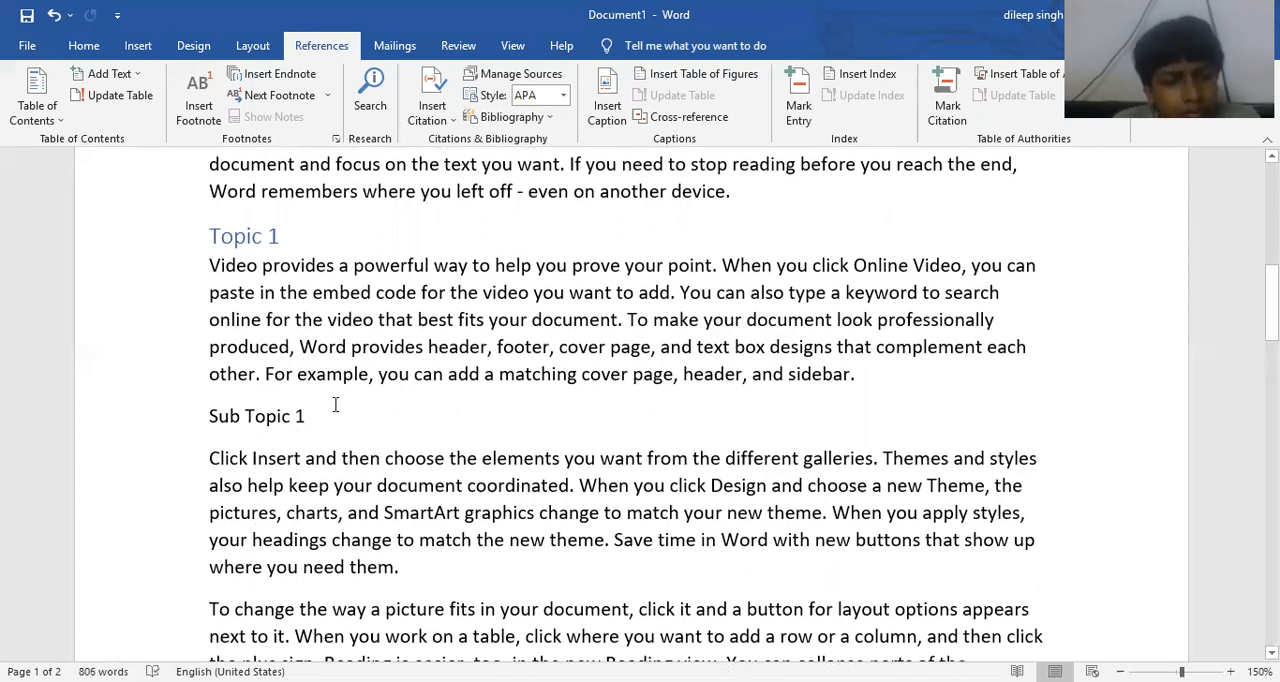
- Mark the "Sub Topic 1" line as Level 3 text for the table of contents
{"action": "left_click", "coordinate": [172, 425]}
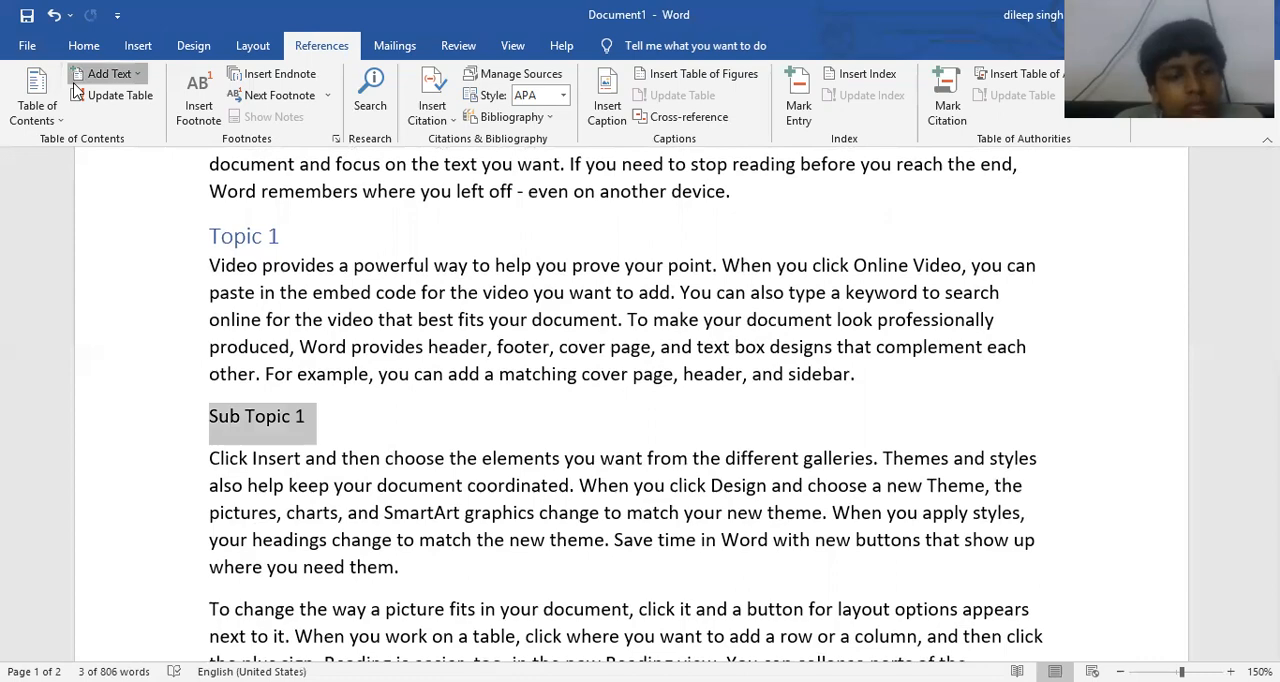
{"action": "left_click", "coordinate": [139, 163]}
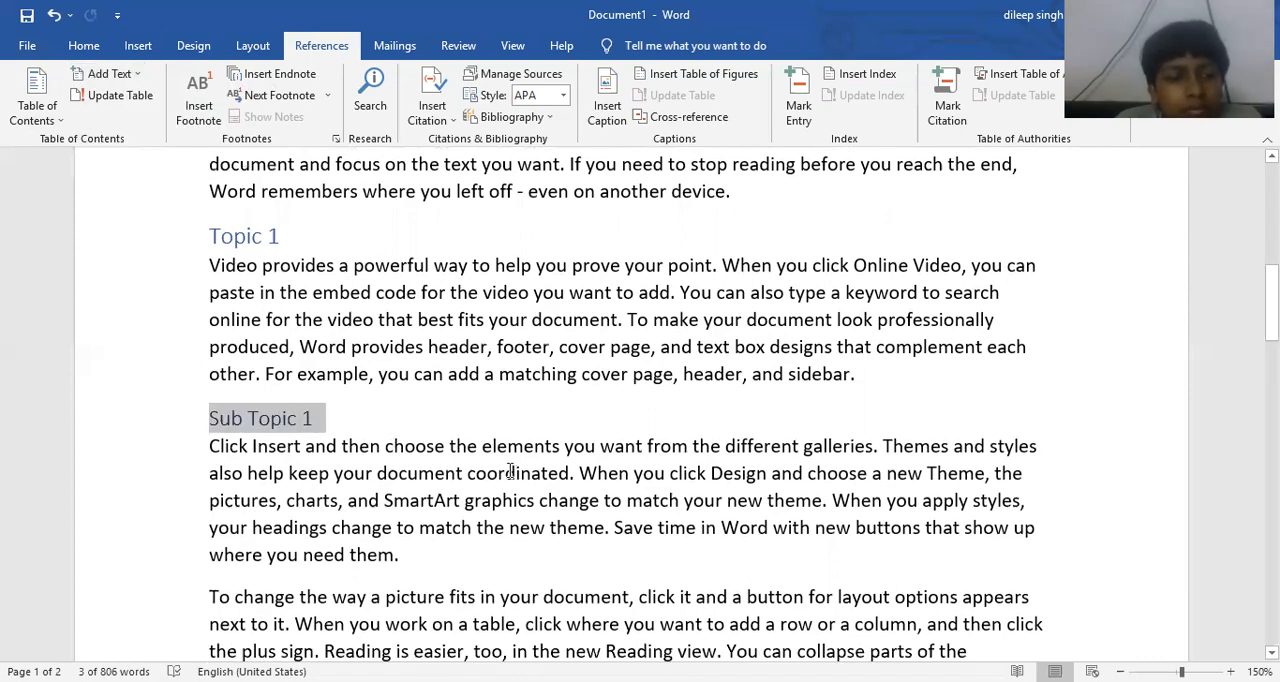
{"action": "left_click", "coordinate": [457, 423]}
- Insert a page break on the empty line above the Chapter 1 heading
{"action": "scroll", "coordinate": [442, 402], "scroll_direction": "up", "scroll_amount": 2}
{"action": "scroll", "coordinate": [442, 402], "scroll_direction": "up", "scroll_amount": 5}
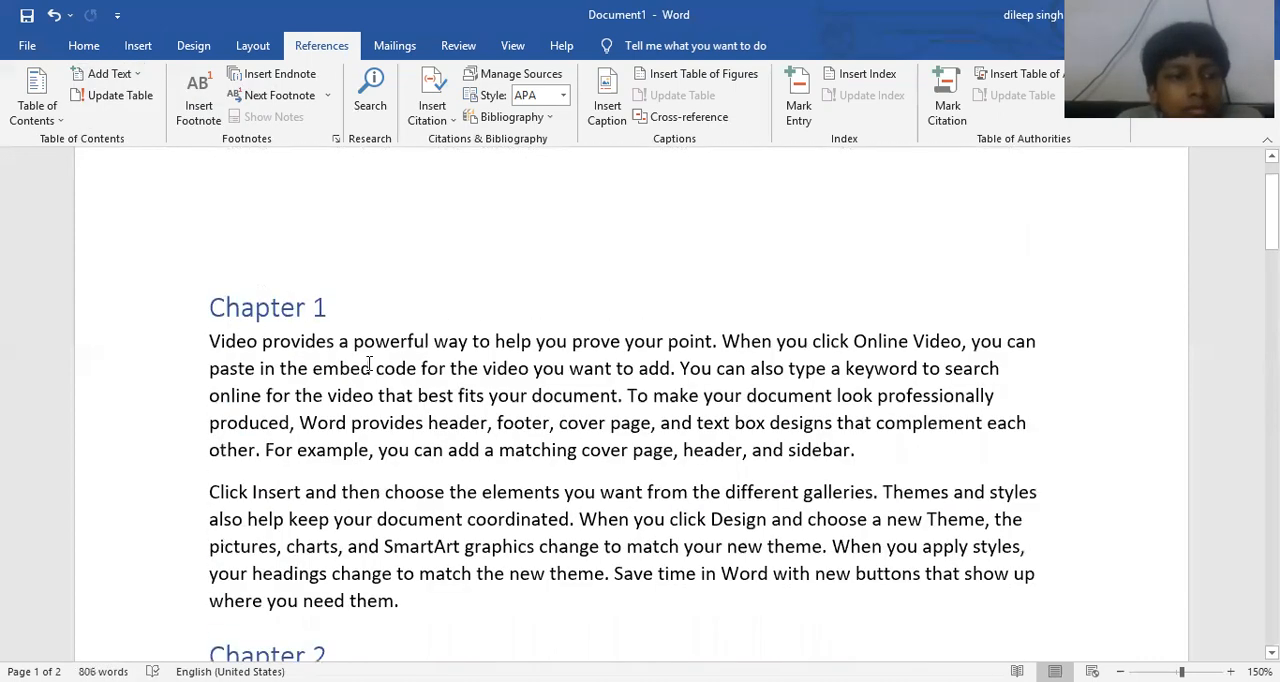
{"action": "scroll", "coordinate": [366, 362], "scroll_direction": "up", "scroll_amount": 1}
{"action": "left_click", "coordinate": [268, 324]}
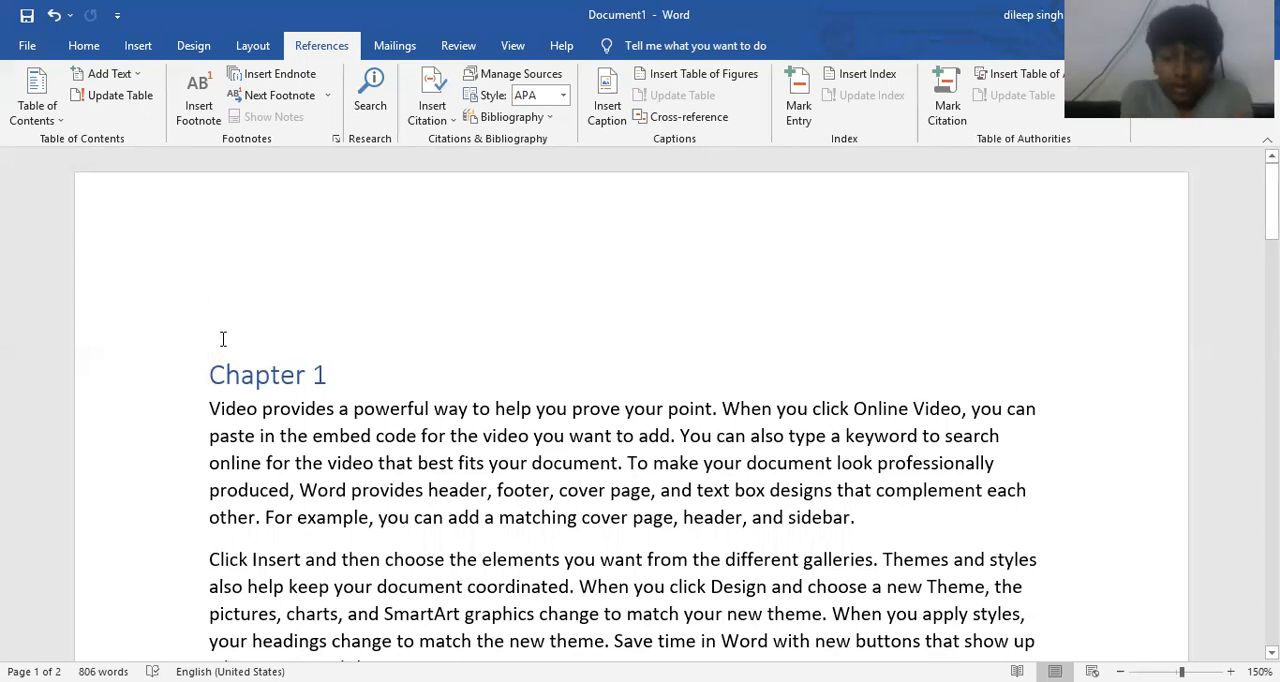
{"action": "left_click", "coordinate": [221, 325]}
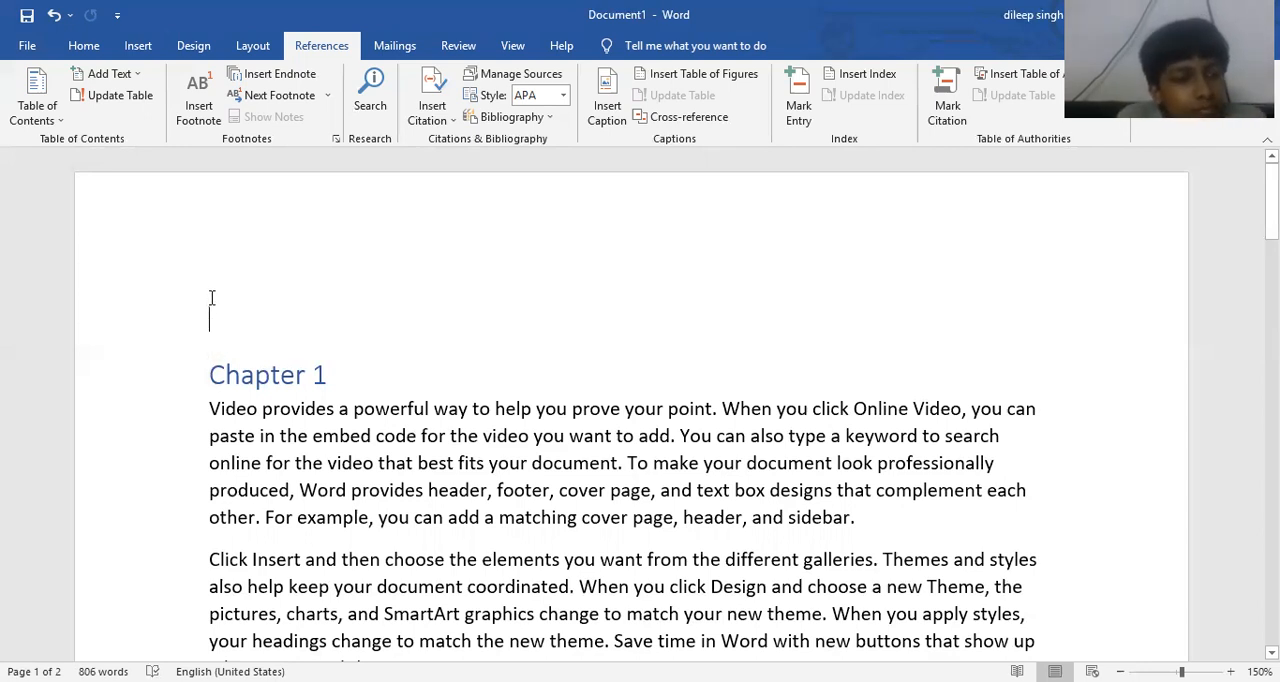
{"action": "key", "text": "ctrl+Return"}
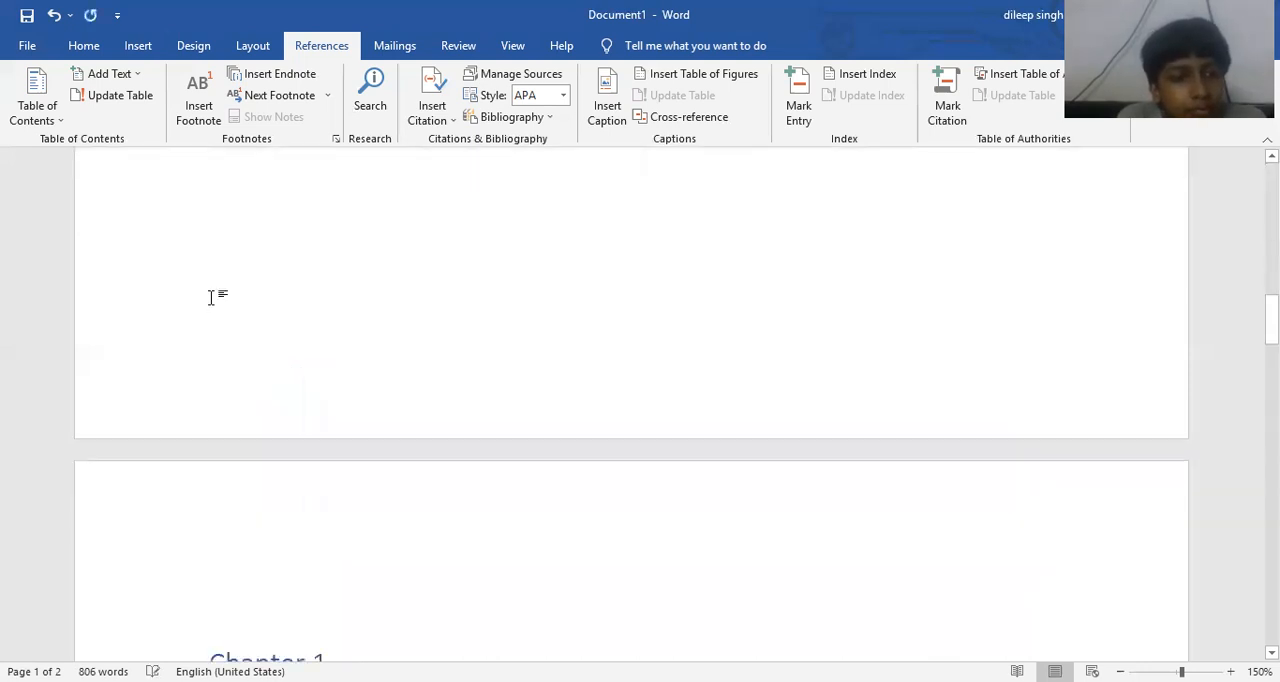
- Open the custom table of contents settings for the blank first page
{"action": "scroll", "coordinate": [211, 297], "scroll_direction": "up", "scroll_amount": 5}
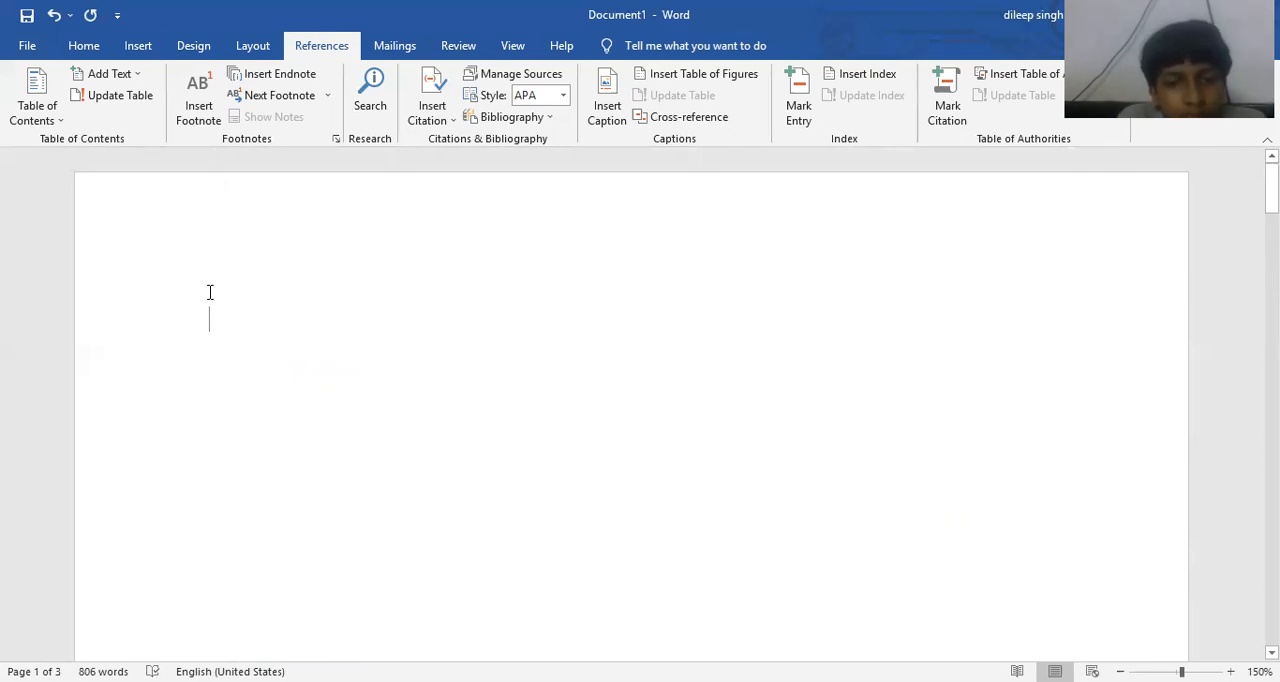
{"action": "left_click", "coordinate": [57, 114]}
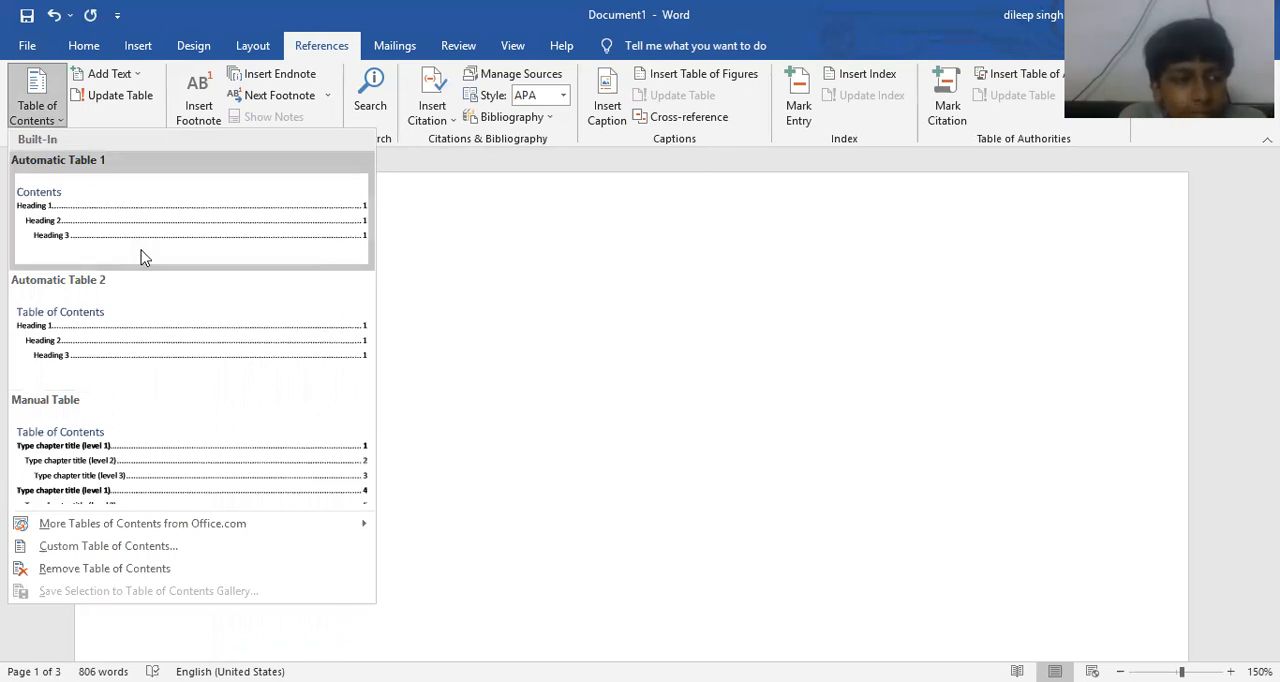
{"action": "left_click", "coordinate": [110, 548]}
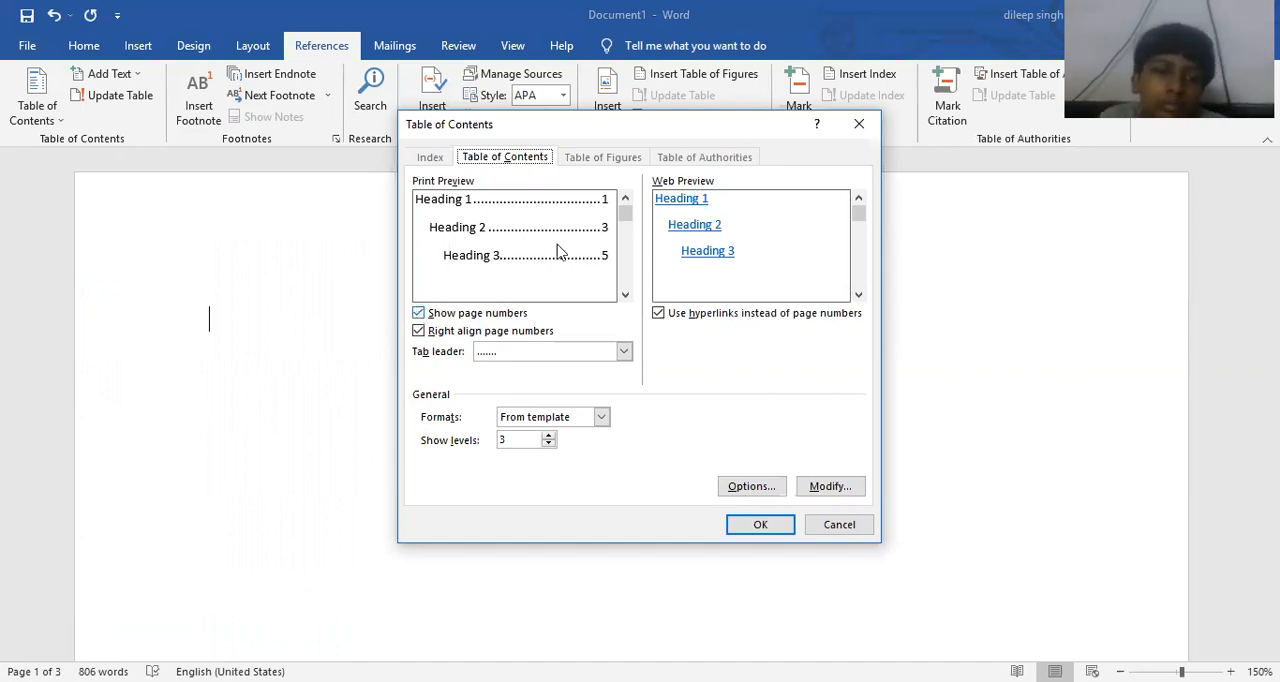
- Try the table of contents without page numbers and without right-aligned page numbers, restoring each option
{"action": "left_click", "coordinate": [419, 314]}
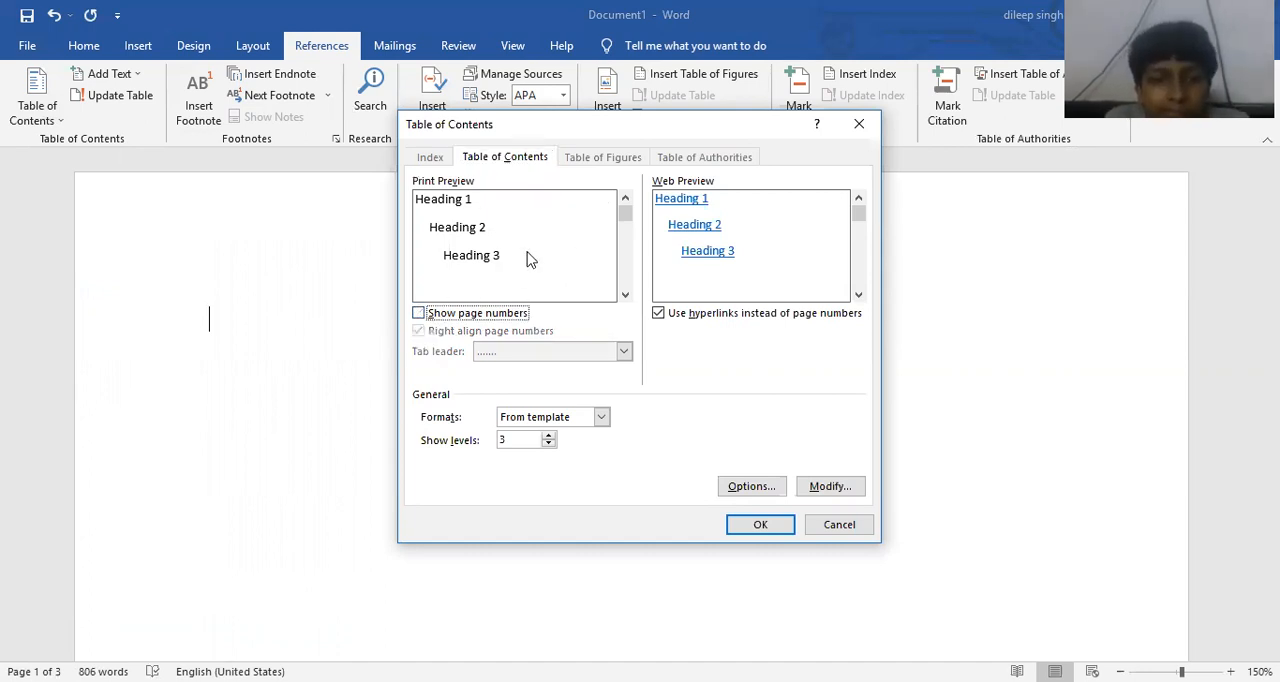
{"action": "left_click", "coordinate": [419, 313]}
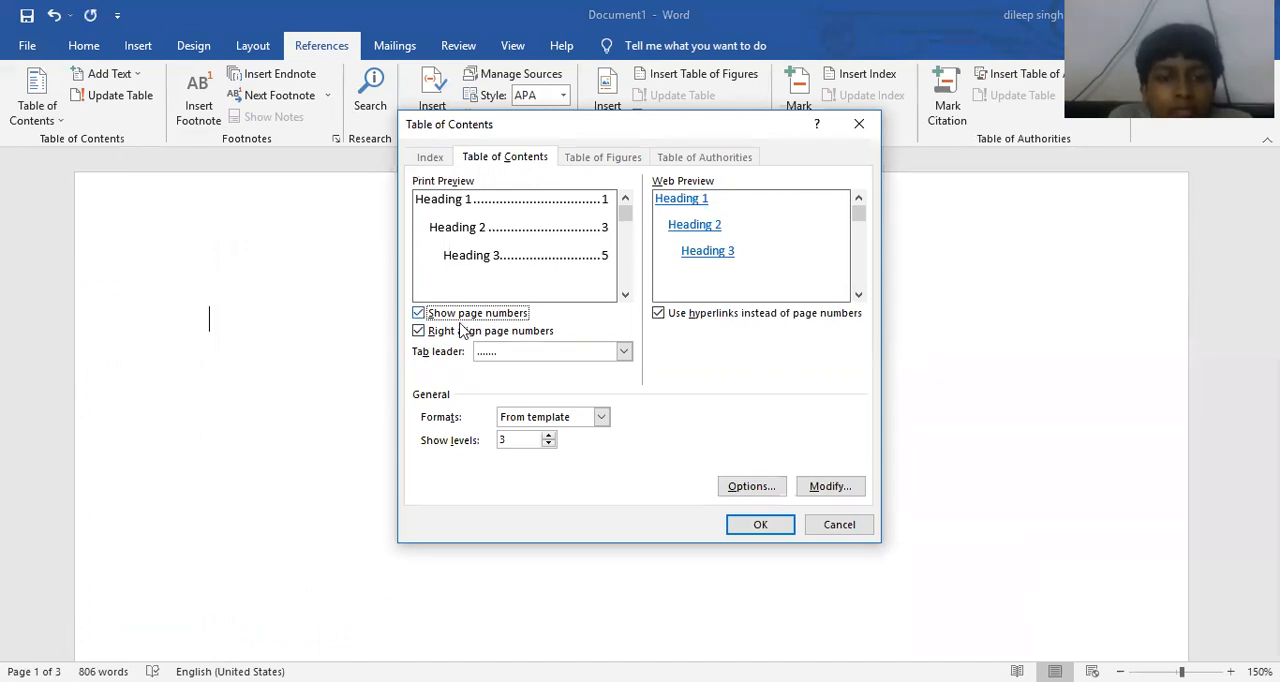
{"action": "left_click", "coordinate": [418, 332]}
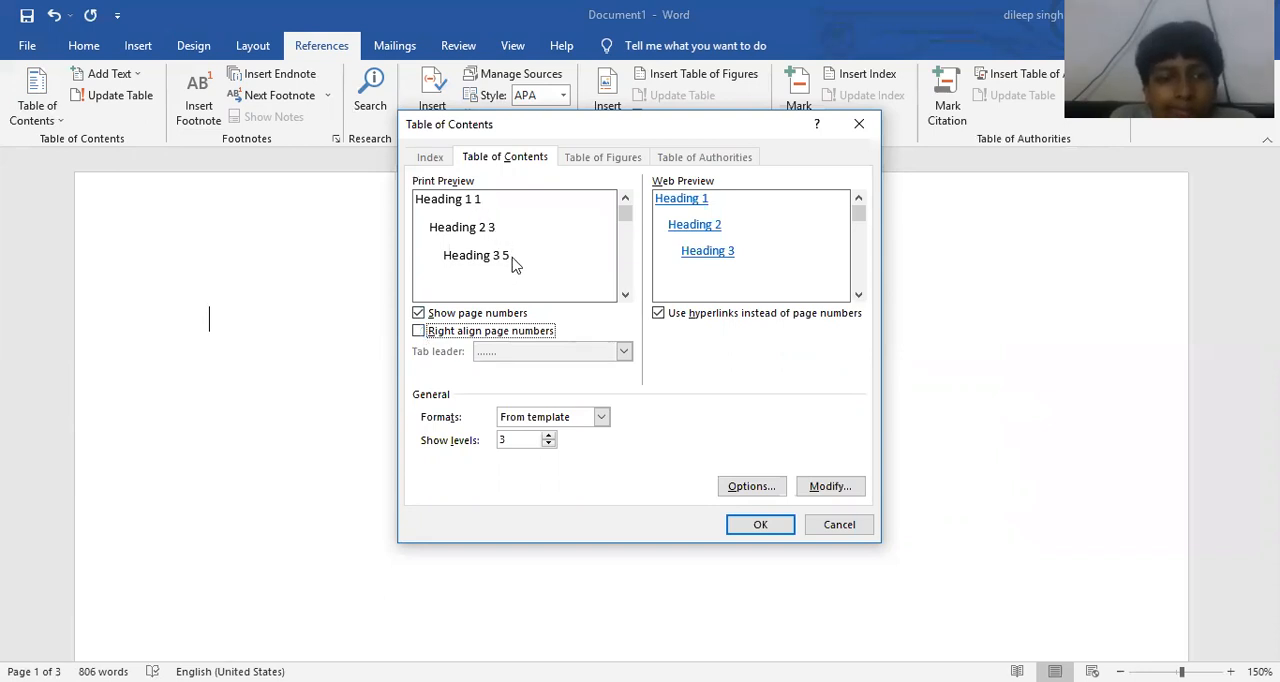
{"action": "left_click", "coordinate": [418, 333]}
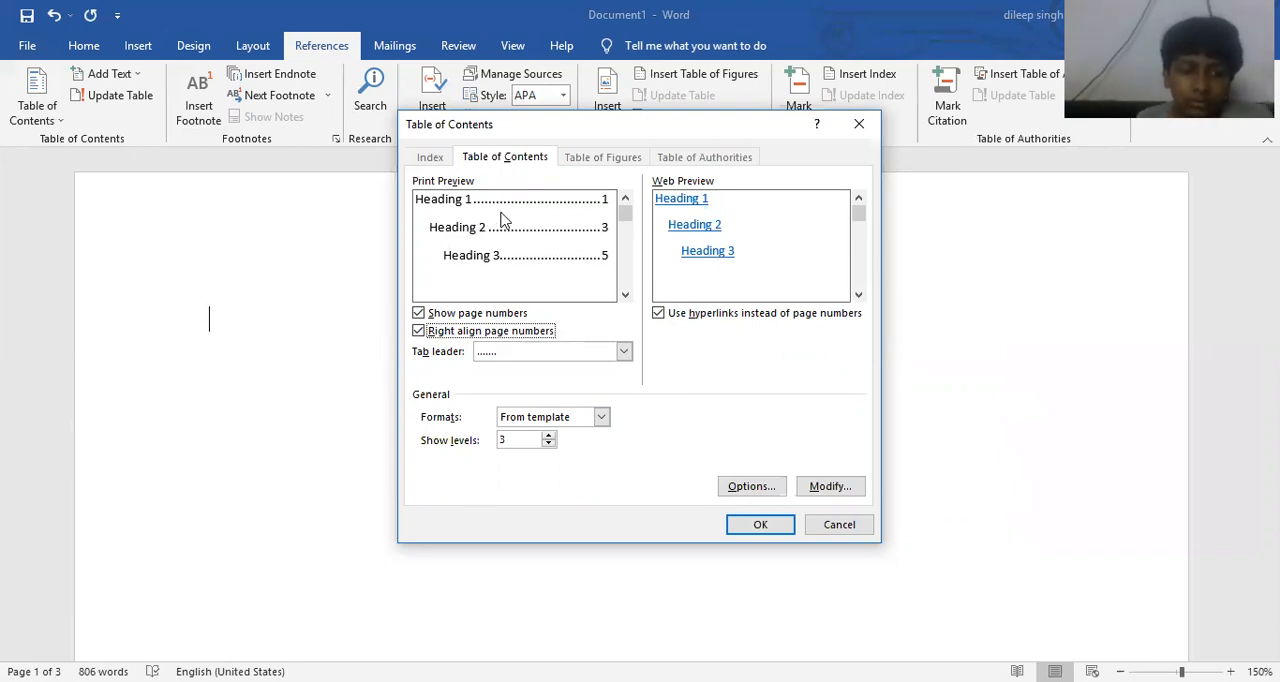
- Try no tab leader, the underscore leader and the dashed leader for the table of contents
{"action": "left_click", "coordinate": [548, 363]}
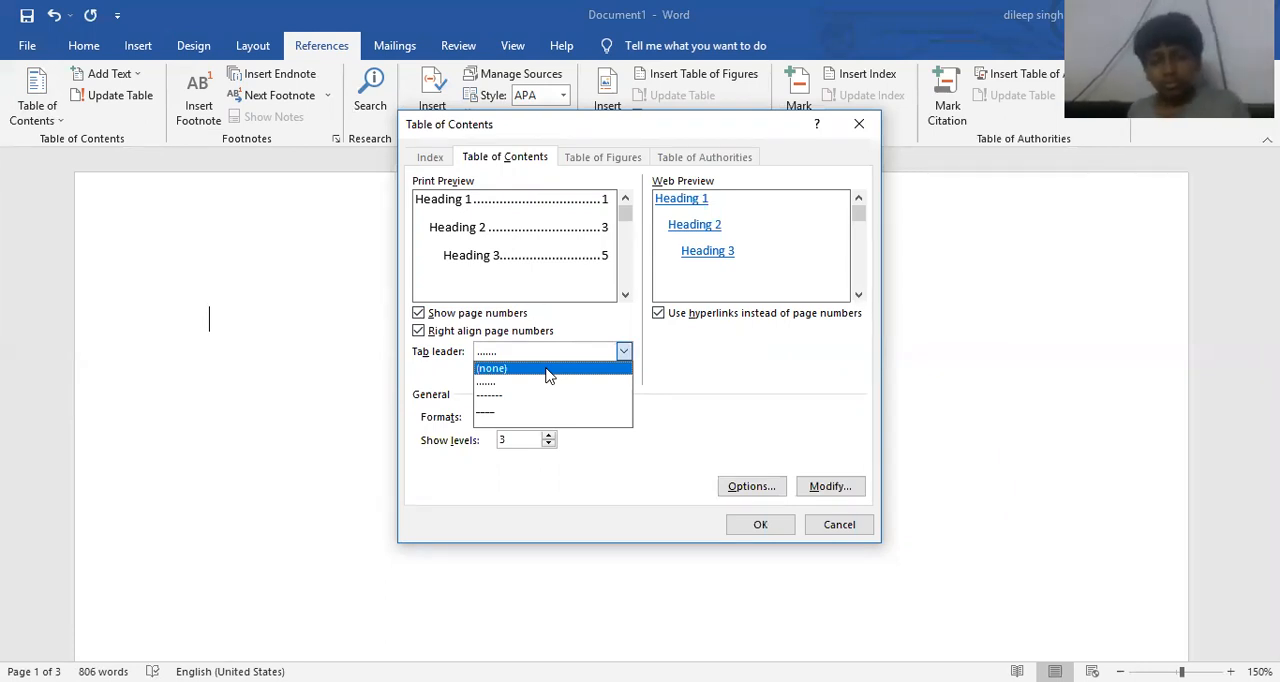
{"action": "left_click", "coordinate": [548, 369]}
{"action": "left_click", "coordinate": [551, 355]}
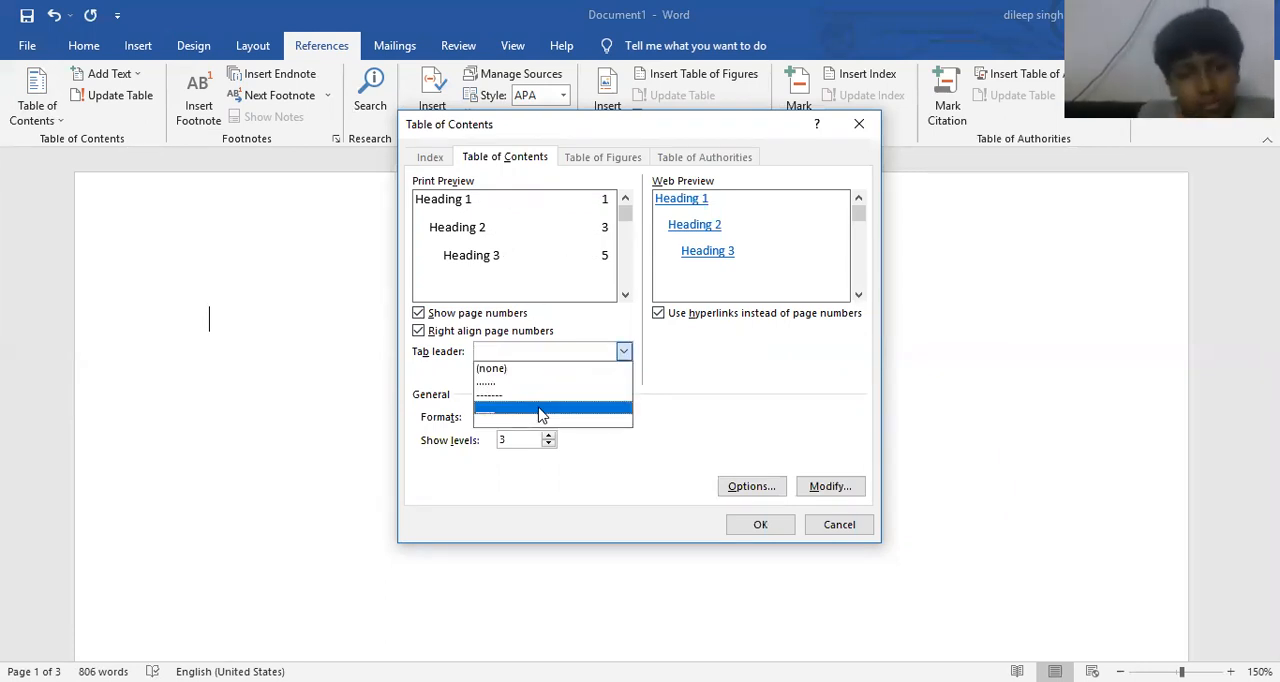
{"action": "left_click", "coordinate": [541, 412]}
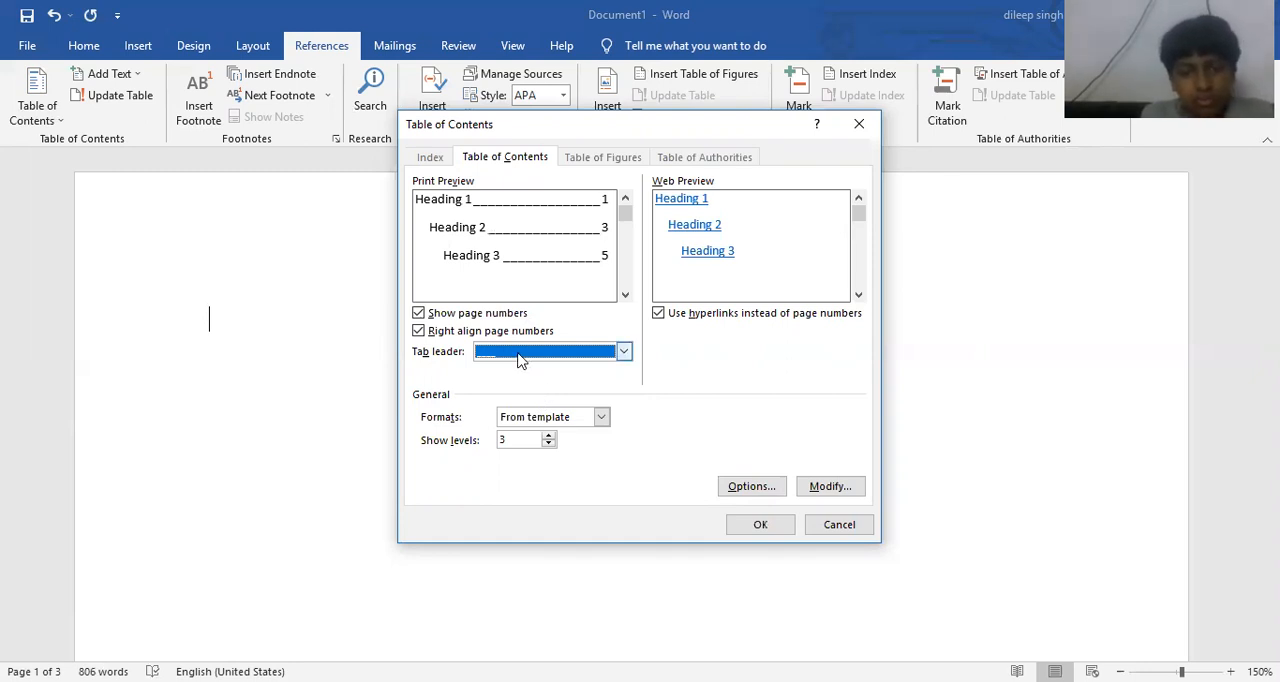
{"action": "left_click", "coordinate": [520, 358]}
{"action": "left_click", "coordinate": [518, 397]}
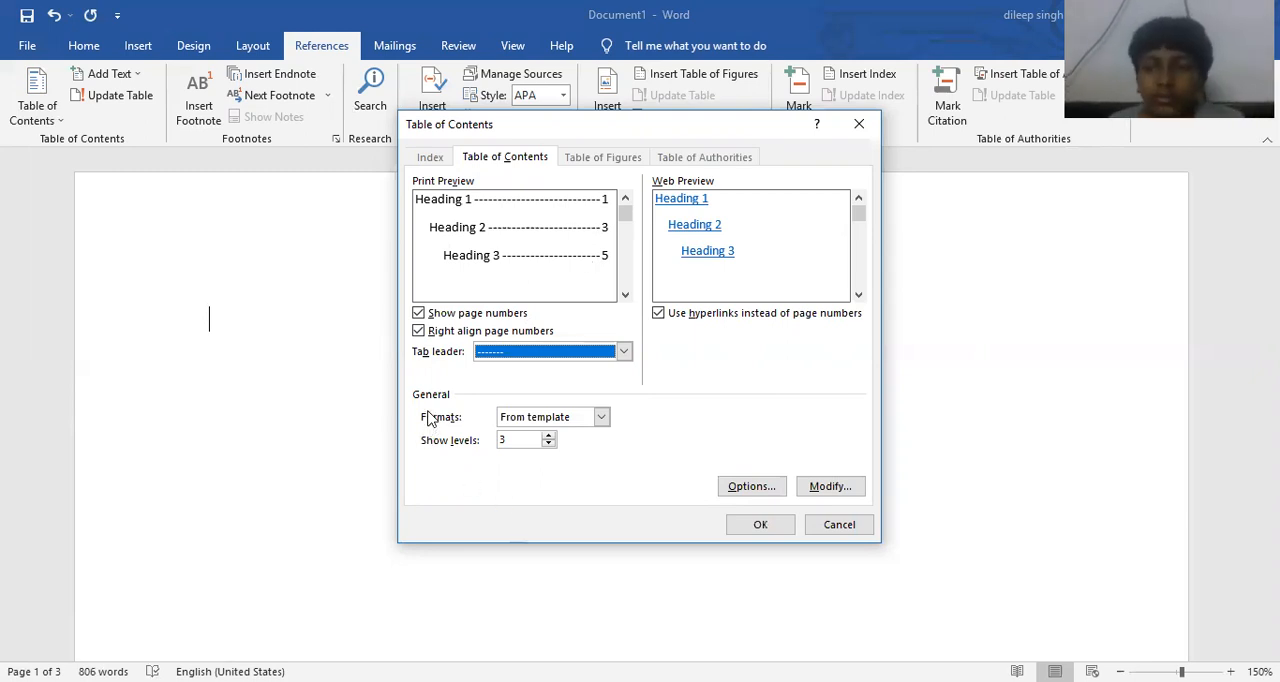
- Preview the Classic format, and set the table of contents format to Formal
{"action": "left_click", "coordinate": [560, 424]}
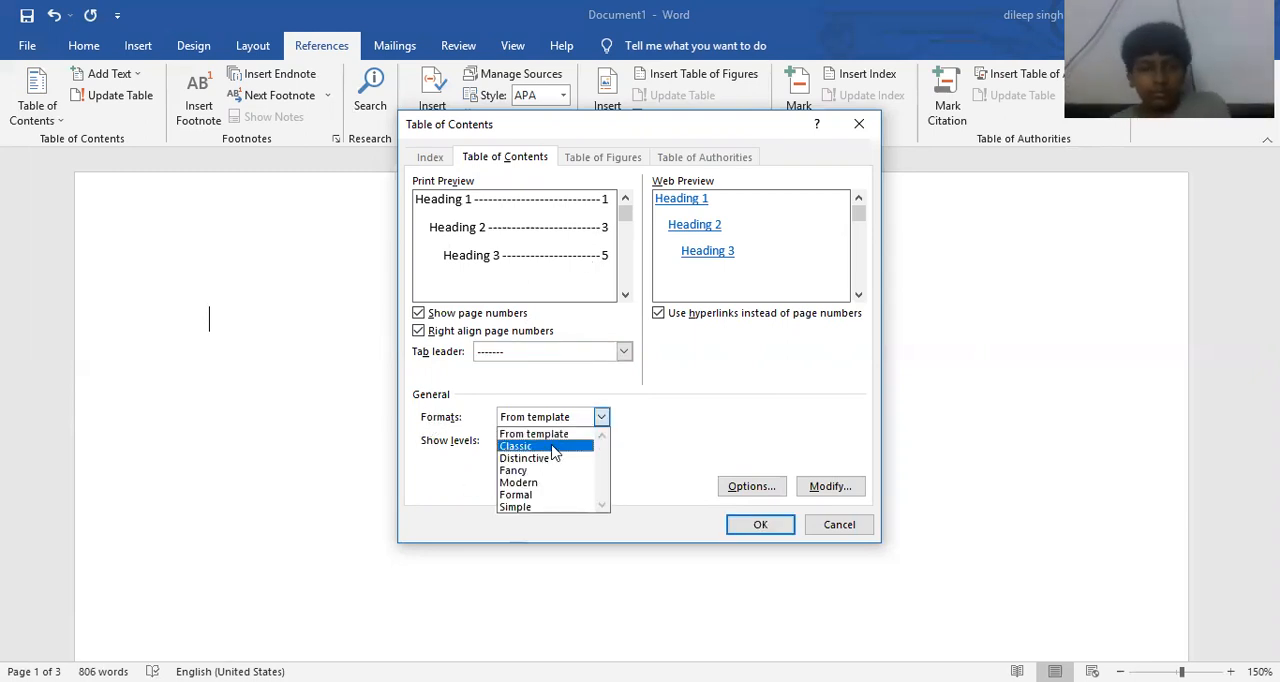
{"action": "left_click", "coordinate": [555, 450]}
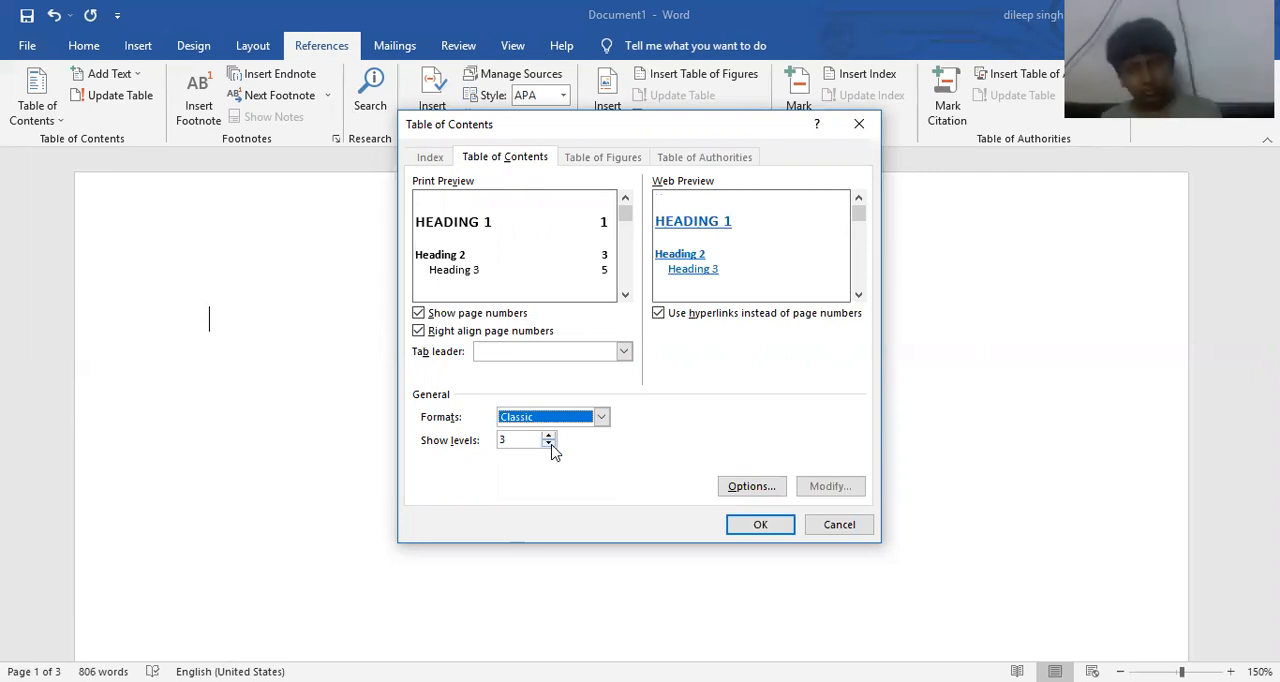
{"action": "left_click", "coordinate": [553, 422]}
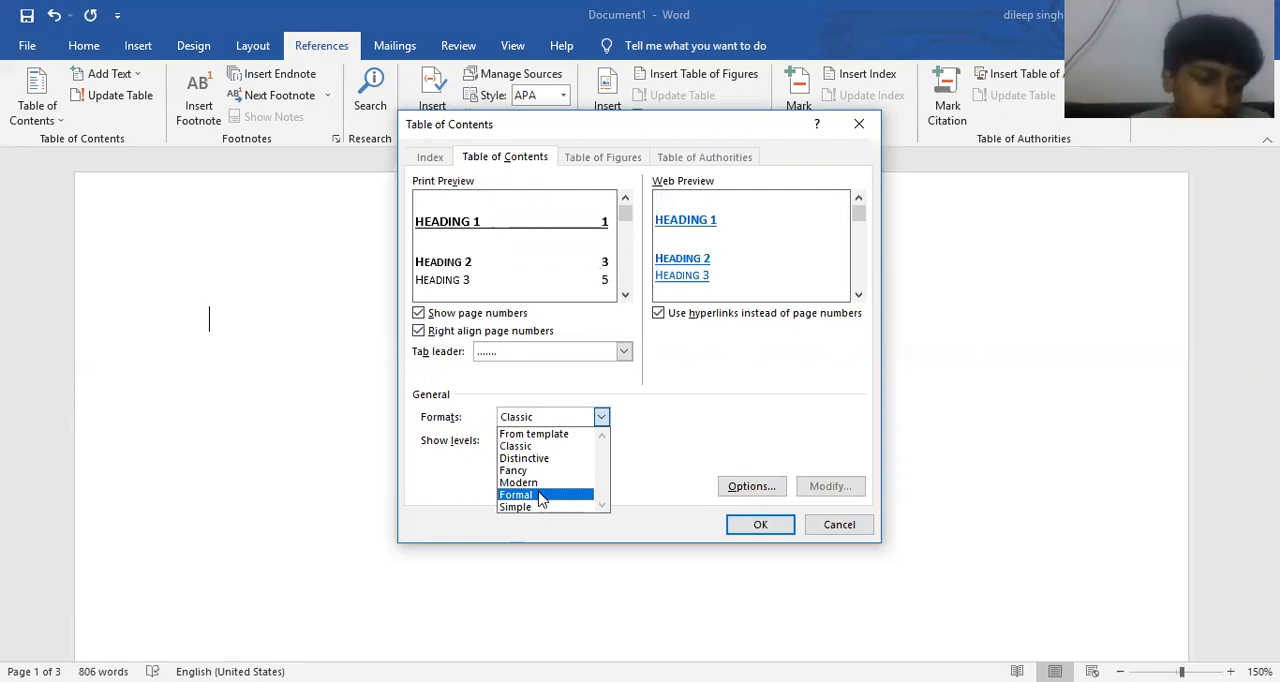
{"action": "left_click", "coordinate": [541, 499]}
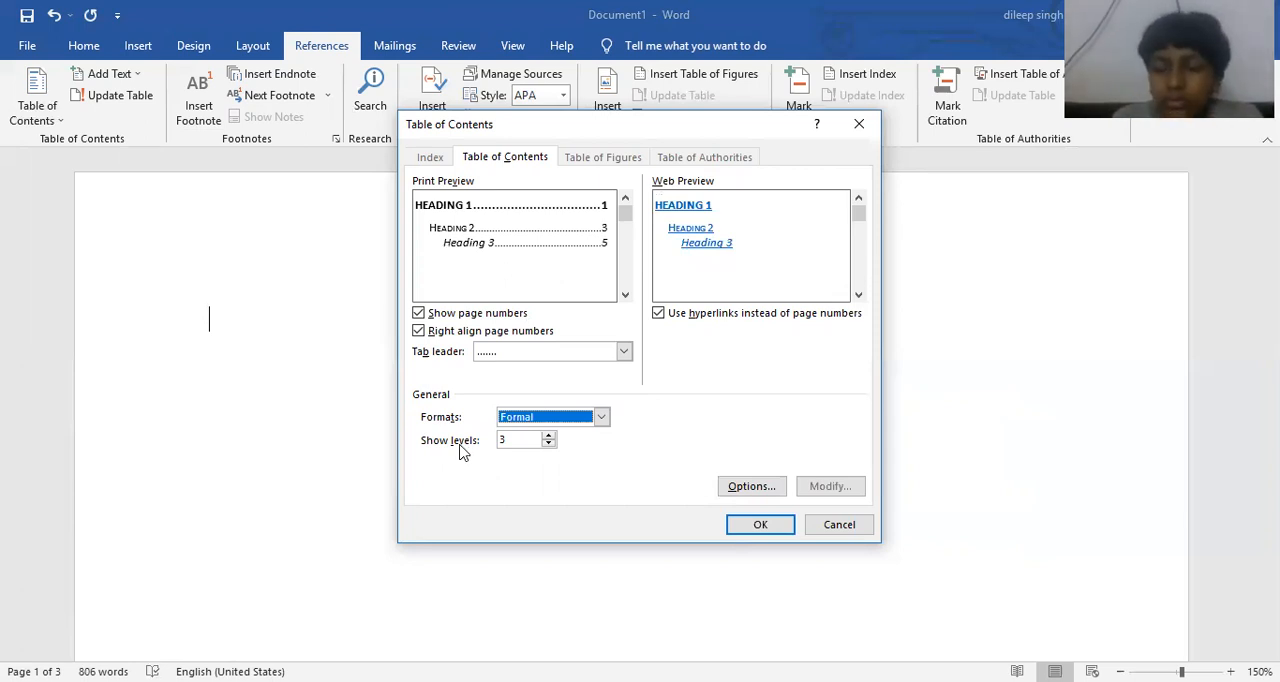
- Try showing more heading levels in the table of contents, and reduce them to 2
{"action": "left_click", "coordinate": [548, 437]}
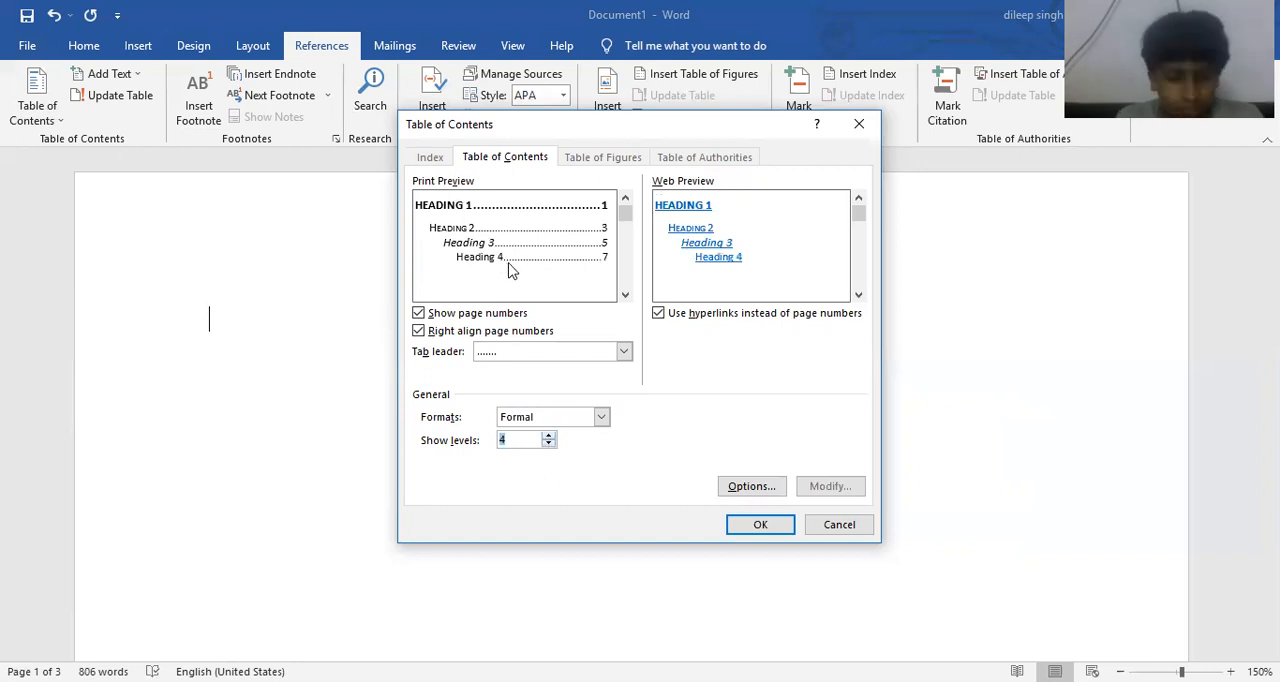
{"action": "left_click", "coordinate": [549, 436]}
{"action": "left_click", "coordinate": [549, 436]}
{"action": "left_click", "coordinate": [549, 436]}
{"action": "left_click", "coordinate": [549, 436]}
{"action": "left_click", "coordinate": [549, 436]}
{"action": "left_click", "coordinate": [549, 444]}
{"action": "left_click", "coordinate": [549, 444]}
{"action": "left_click", "coordinate": [549, 444]}
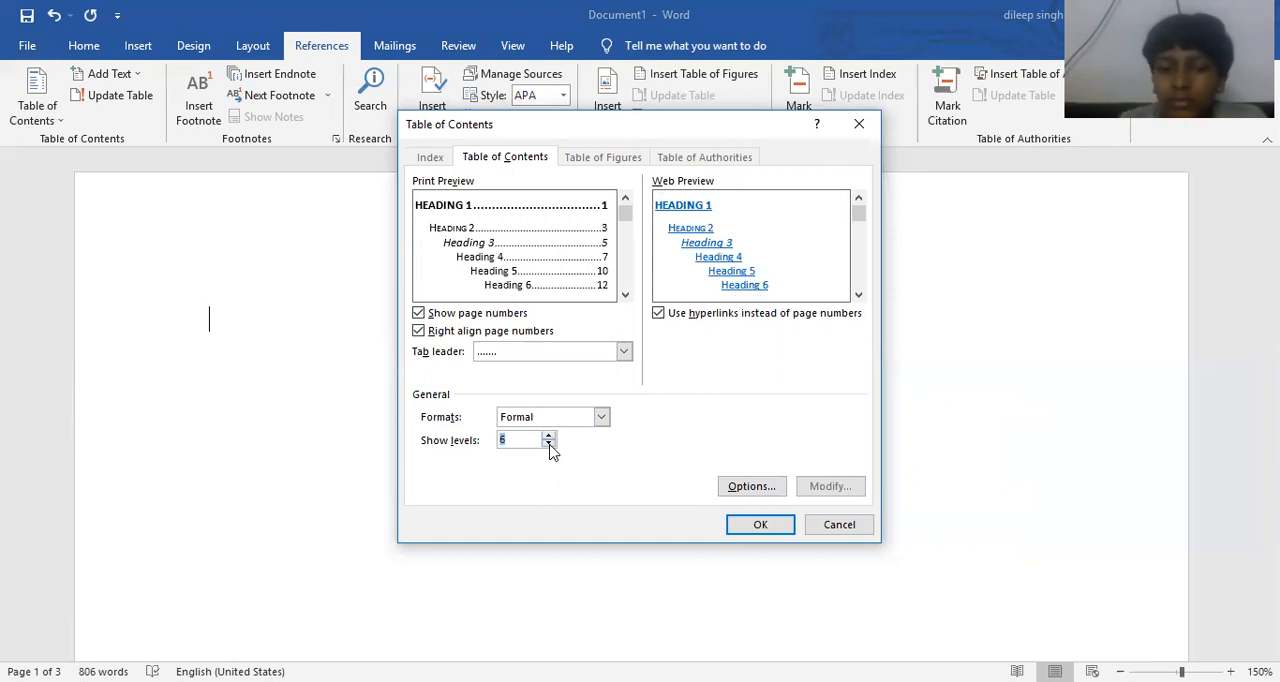
{"action": "left_click", "coordinate": [549, 444]}
{"action": "left_click", "coordinate": [549, 444]}
{"action": "left_click", "coordinate": [549, 444]}
{"action": "left_click", "coordinate": [549, 444]}
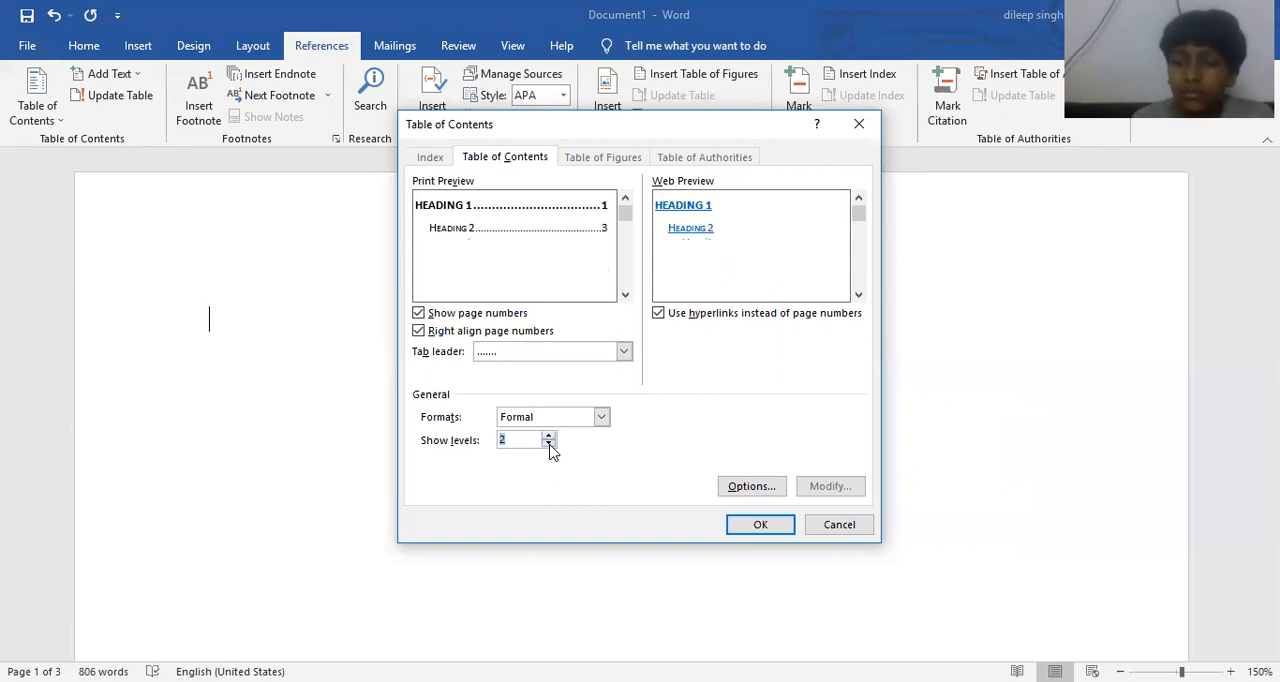
- Set the shown levels to 3 and insert the table of contents on the first page
{"action": "left_click", "coordinate": [549, 437]}
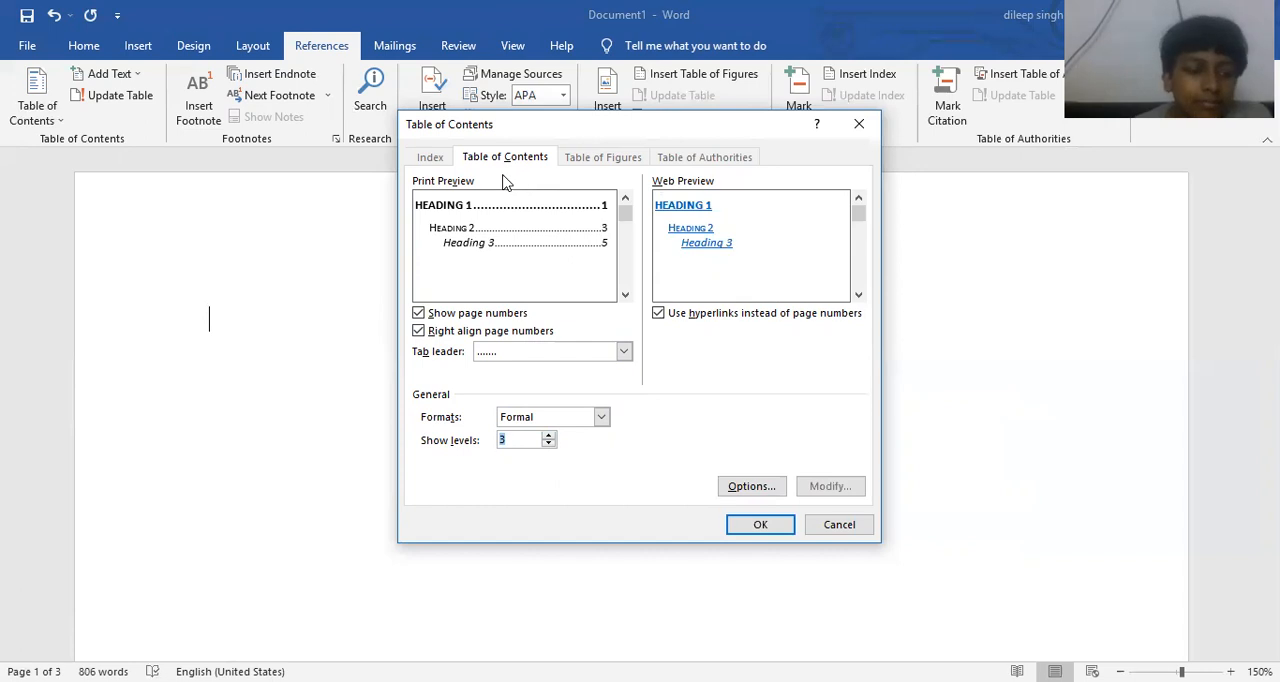
{"action": "left_click", "coordinate": [738, 533]}
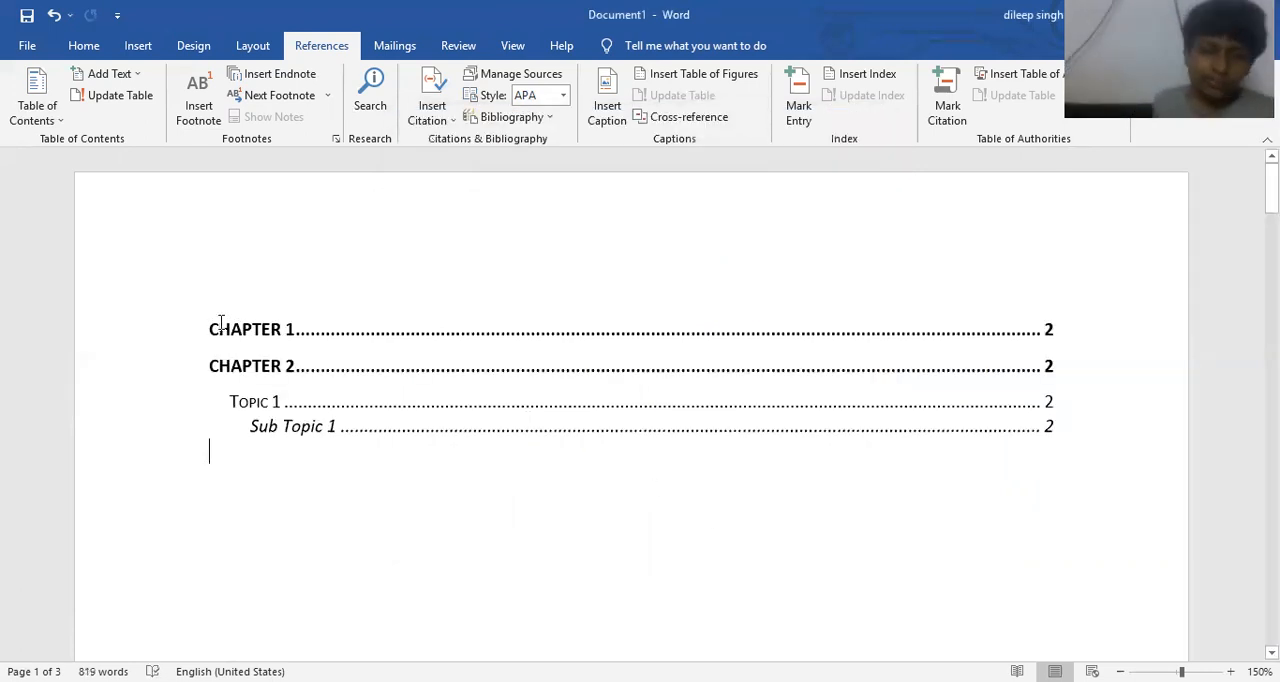
- Add the centred title "TABLE OF CONTENT" on a new line above the table's entries
{"action": "left_click", "coordinate": [211, 327]}
{"action": "key", "text": "Return"}
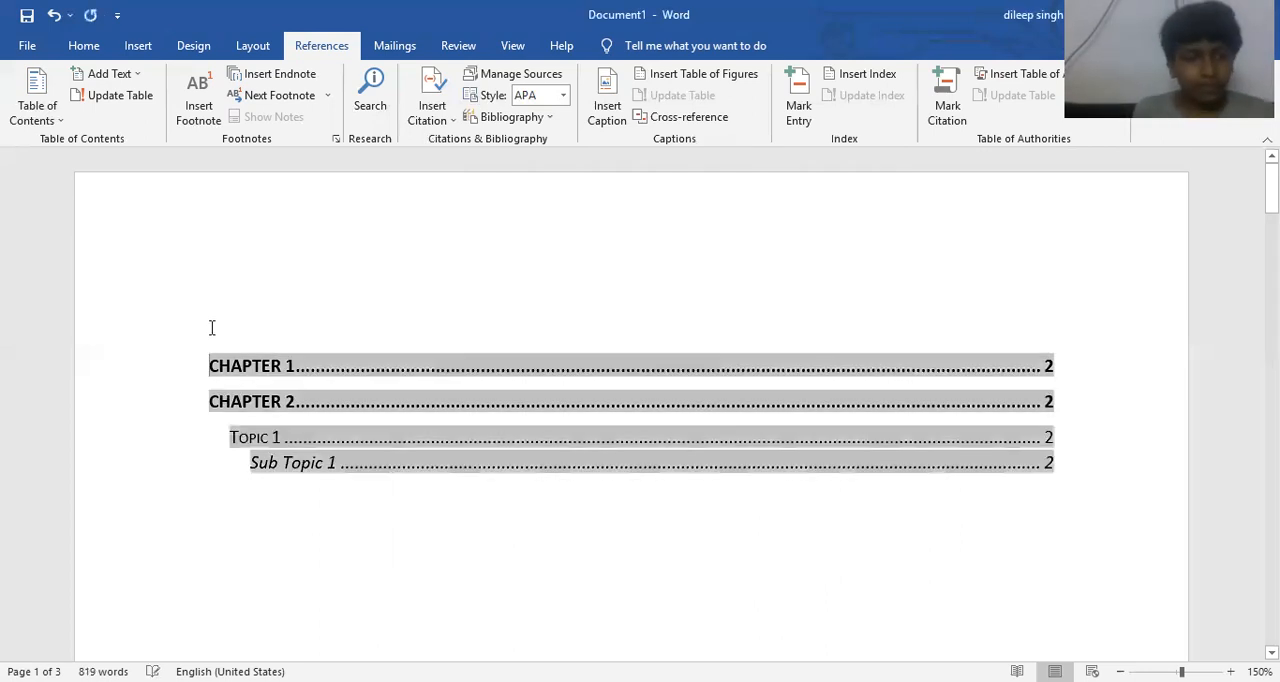
{"action": "left_click", "coordinate": [212, 325]}
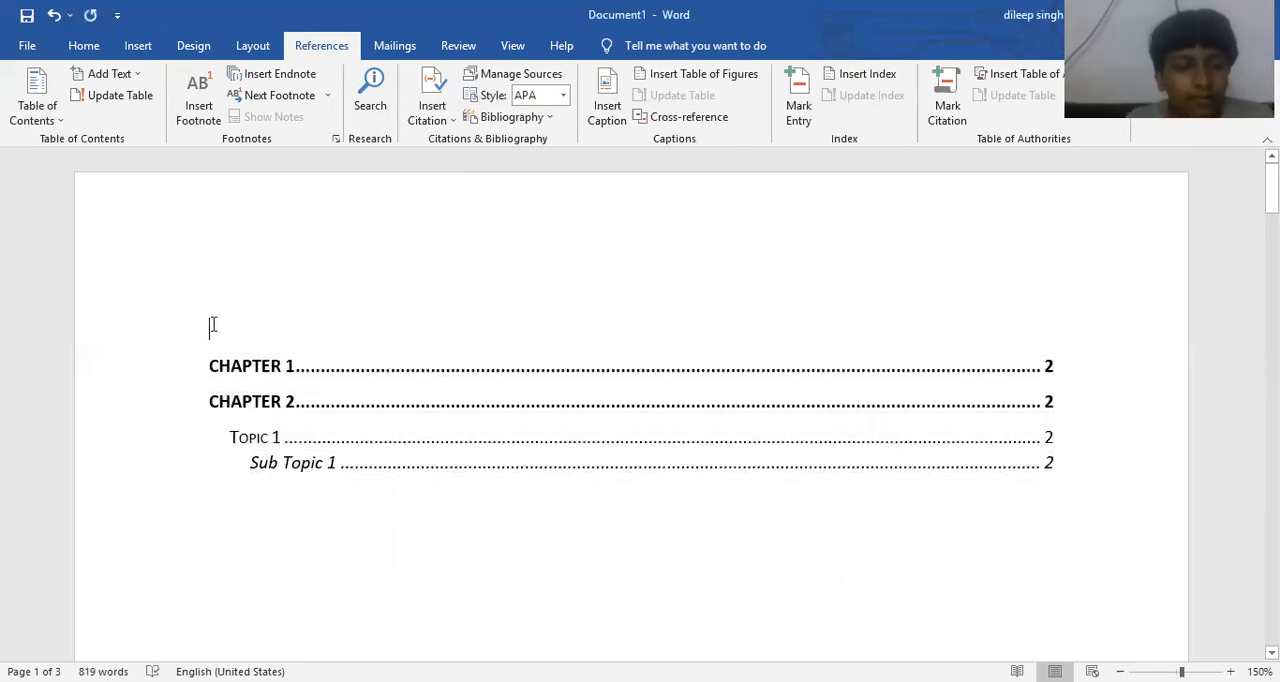
{"action": "type", "text": "TABLE OF "}
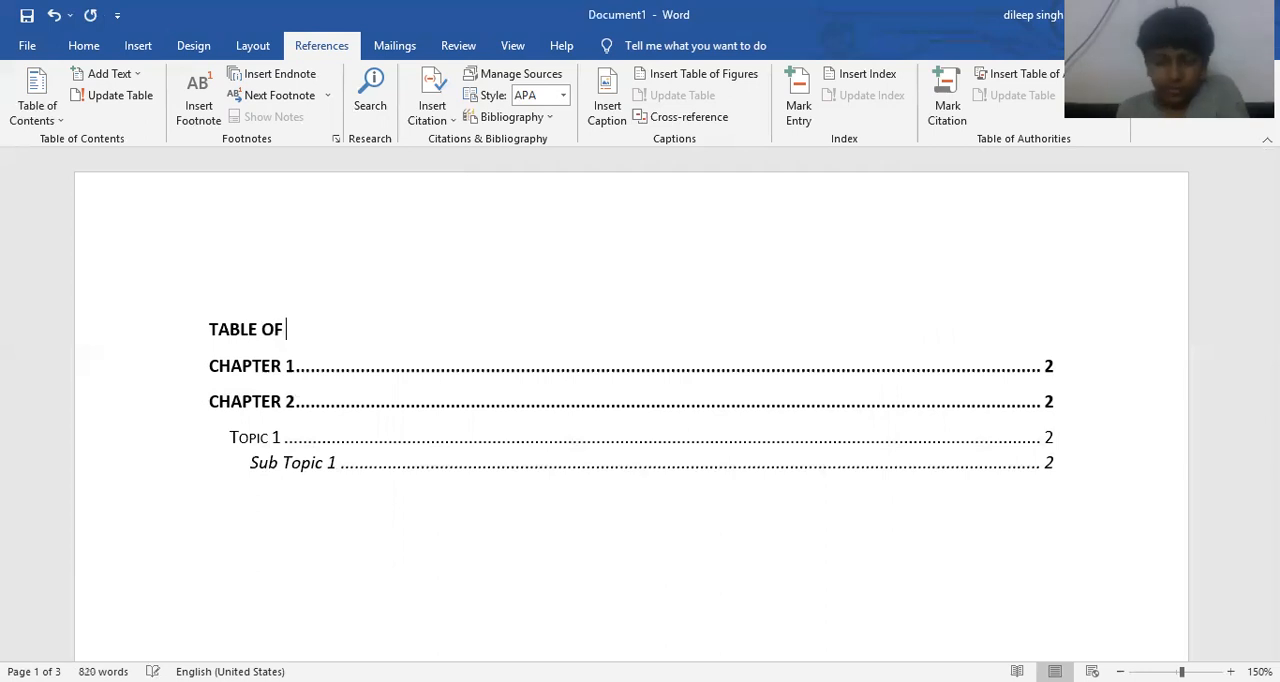
{"action": "type", "text": "CONTENT"}
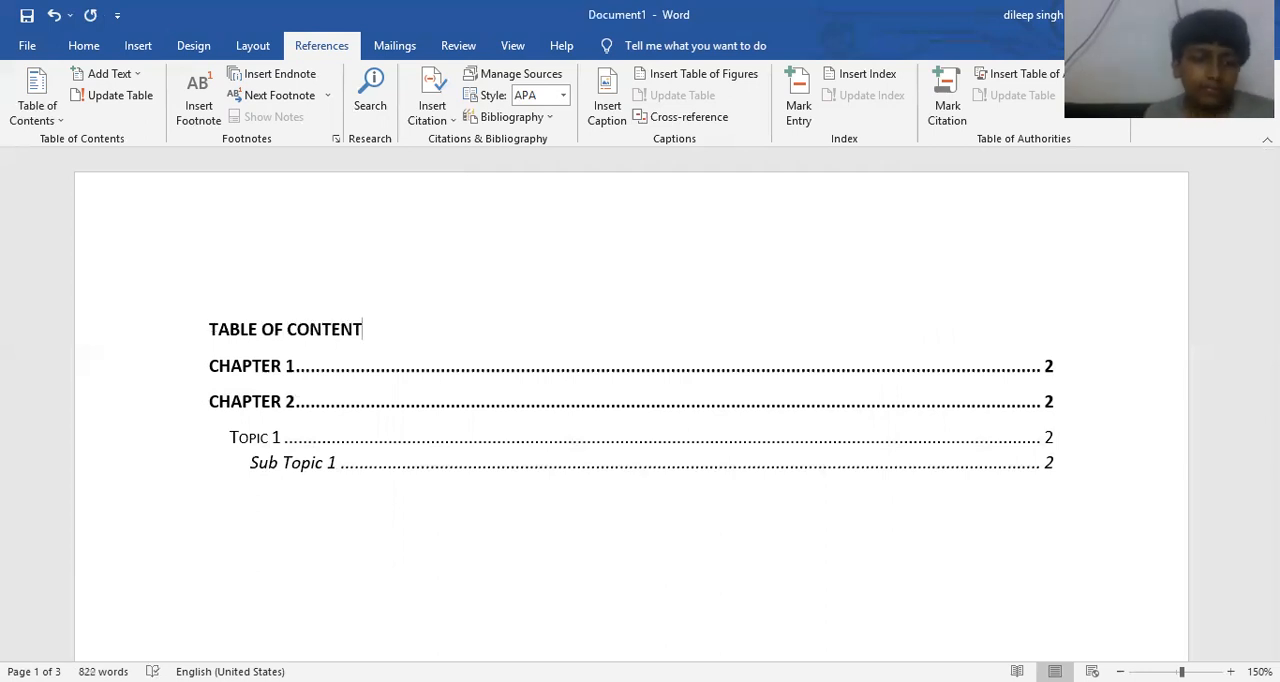
{"action": "key", "text": "ctrl+e"}
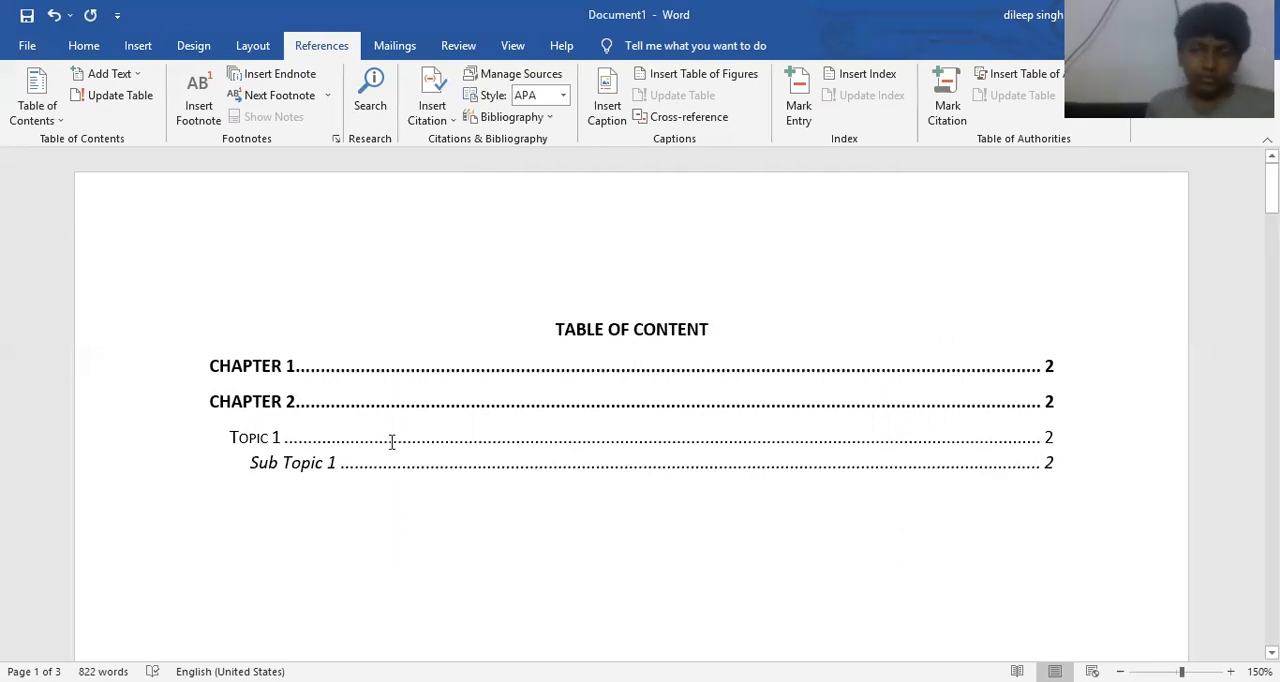
- Follow the Chapter 2 entry in the table of contents to its heading, and return to the document's start
{"action": "scroll", "coordinate": [395, 447], "scroll_direction": "down", "scroll_amount": 5}
{"action": "scroll", "coordinate": [397, 449], "scroll_direction": "down", "scroll_amount": 10}
{"action": "scroll", "coordinate": [390, 440], "scroll_direction": "up", "scroll_amount": 2}
{"action": "scroll", "coordinate": [384, 430], "scroll_direction": "up", "scroll_amount": 8}
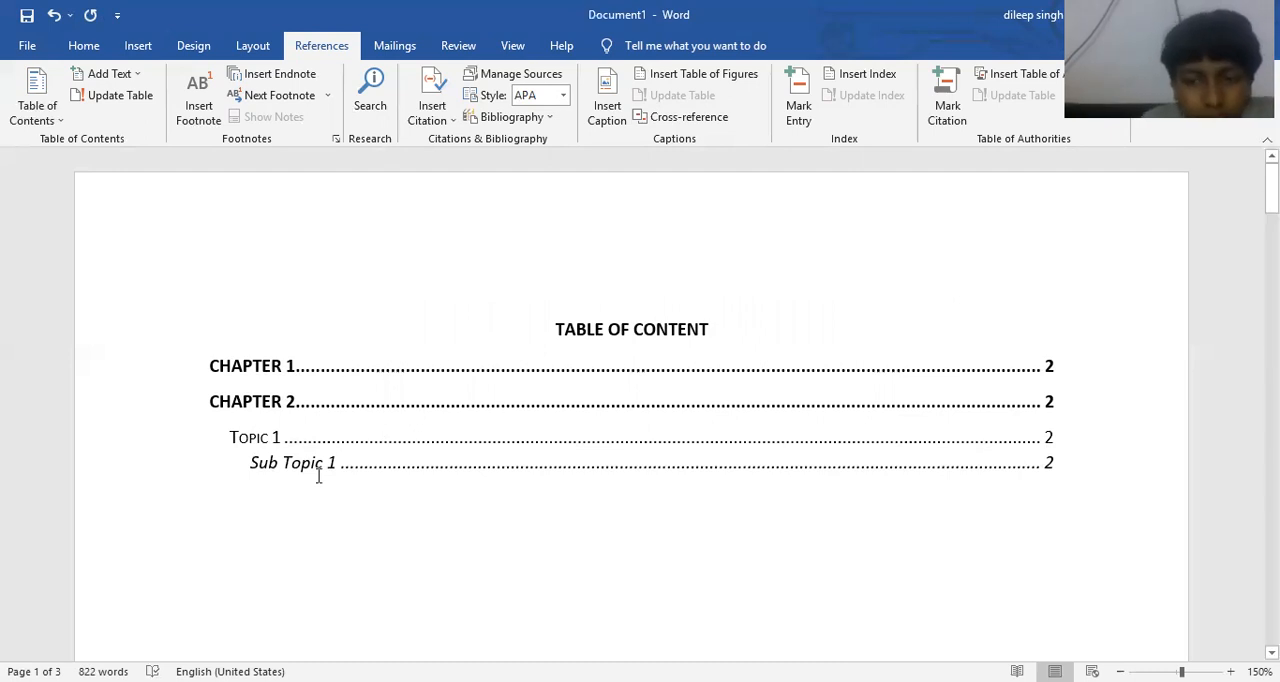
{"action": "left_click", "coordinate": [258, 403], "text": "ctrl"}
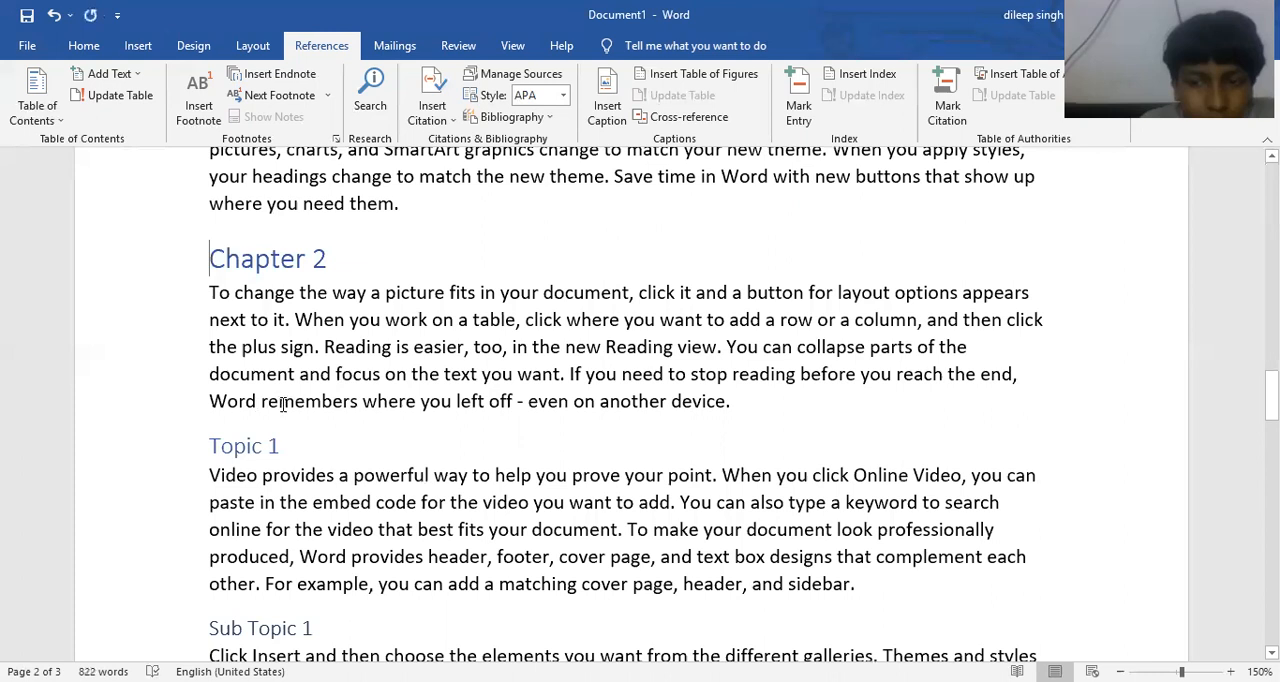
{"action": "key", "text": "ctrl+Home"}
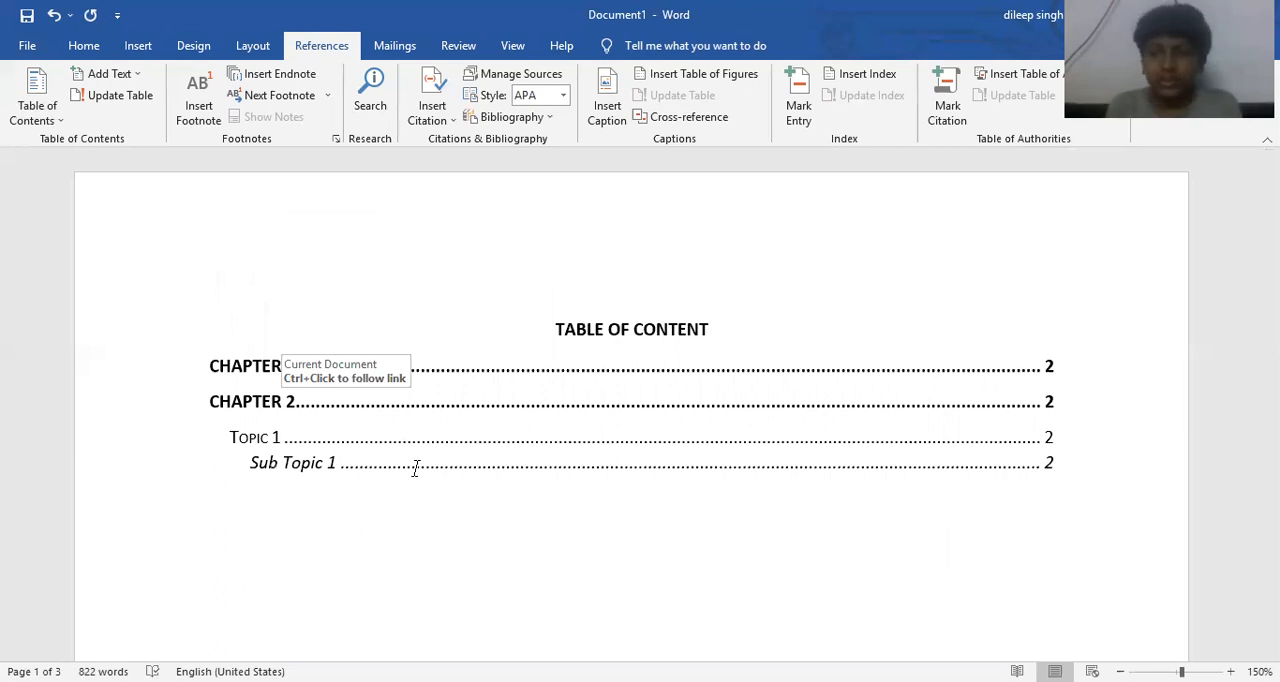
- Insert the line "Chapter 3" after the first paragraph under Sub Topic 1
{"action": "scroll", "coordinate": [405, 560], "scroll_direction": "down", "scroll_amount": 1}
{"action": "scroll", "coordinate": [383, 554], "scroll_direction": "down", "scroll_amount": 5}
{"action": "scroll", "coordinate": [383, 557], "scroll_direction": "down", "scroll_amount": 5}
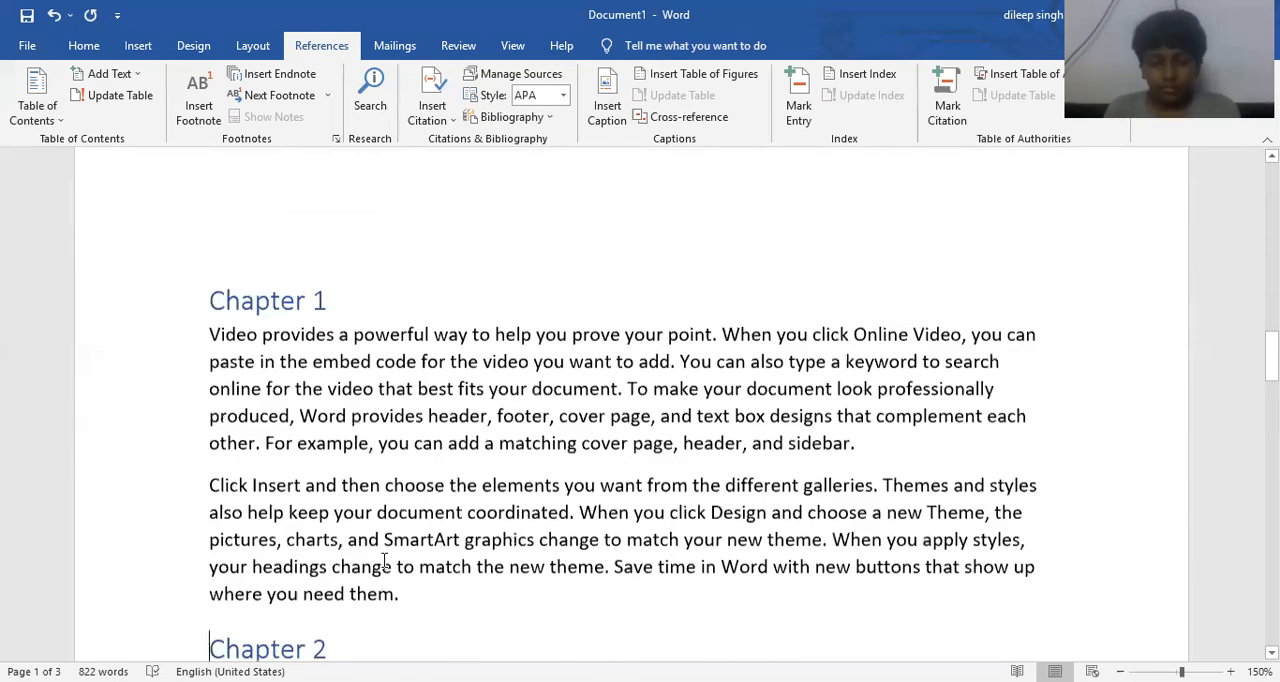
{"action": "scroll", "coordinate": [383, 560], "scroll_direction": "down", "scroll_amount": 5}
{"action": "scroll", "coordinate": [375, 545], "scroll_direction": "down", "scroll_amount": 3}
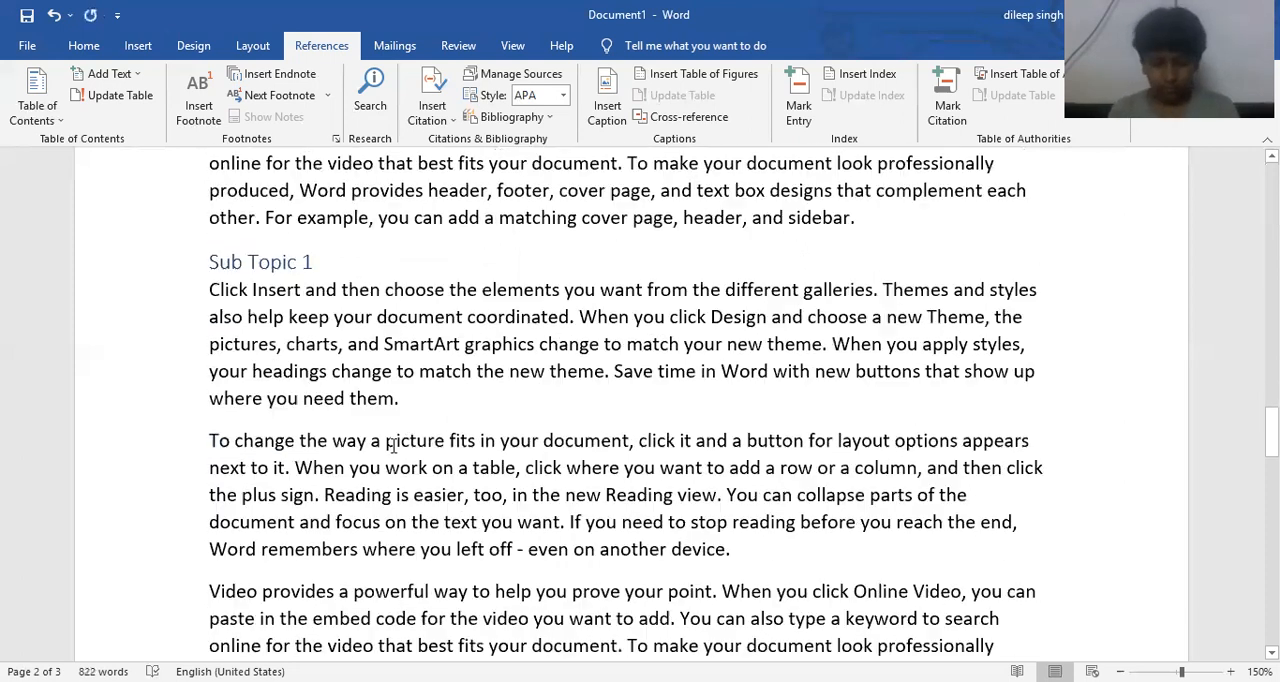
{"action": "left_click", "coordinate": [438, 402]}
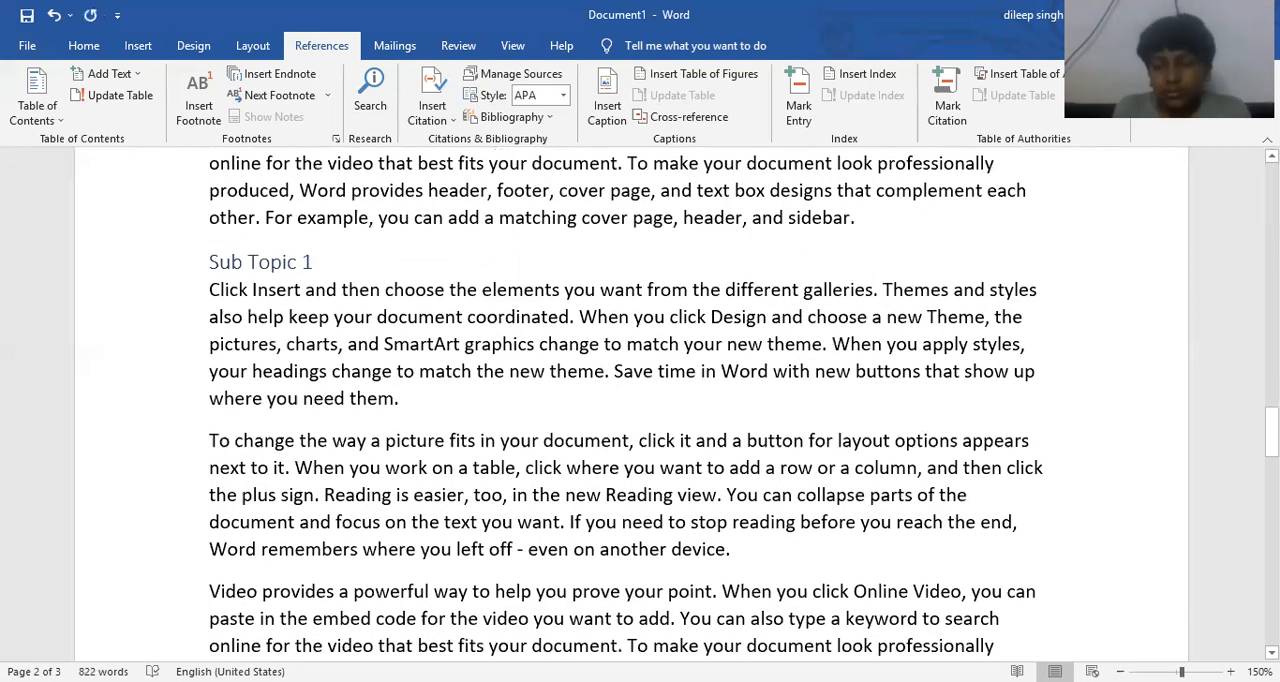
{"action": "key", "text": "Return"}
{"action": "type", "text": "Chapter 3"}
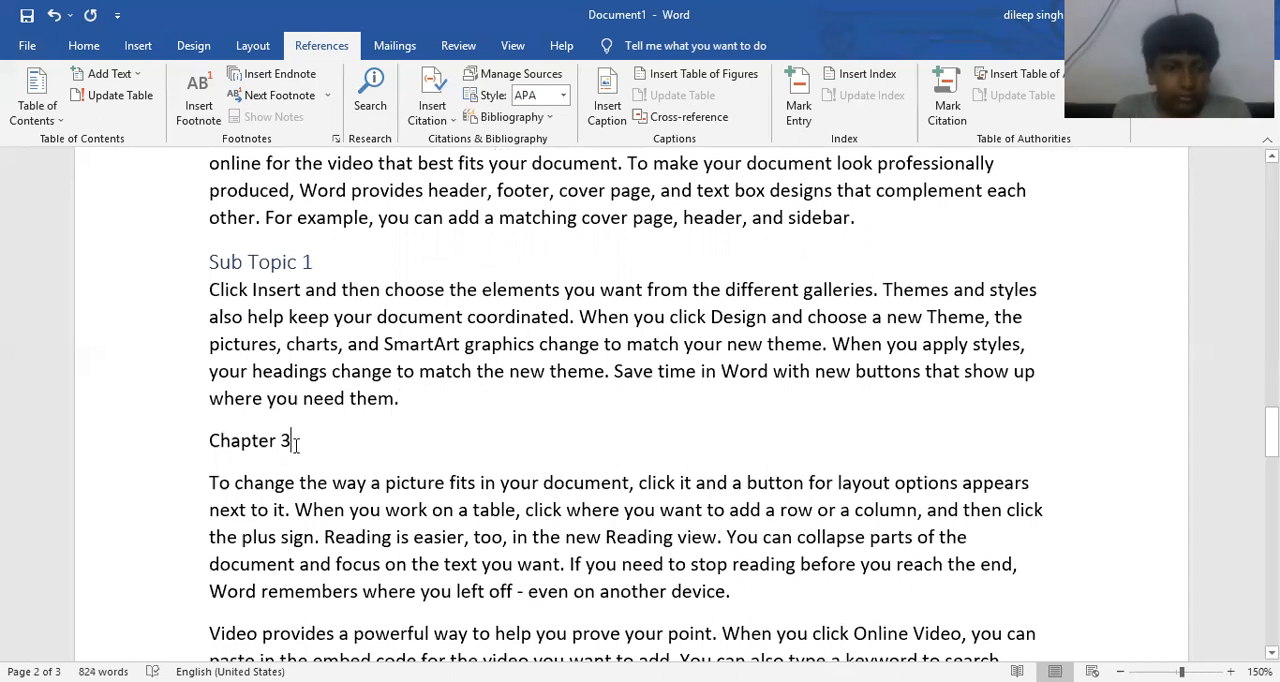
- Mark the "Chapter 3" line as Level 1 text for the table of contents
{"action": "left_click_drag", "start_coordinate": [297, 440], "coordinate": [212, 444]}
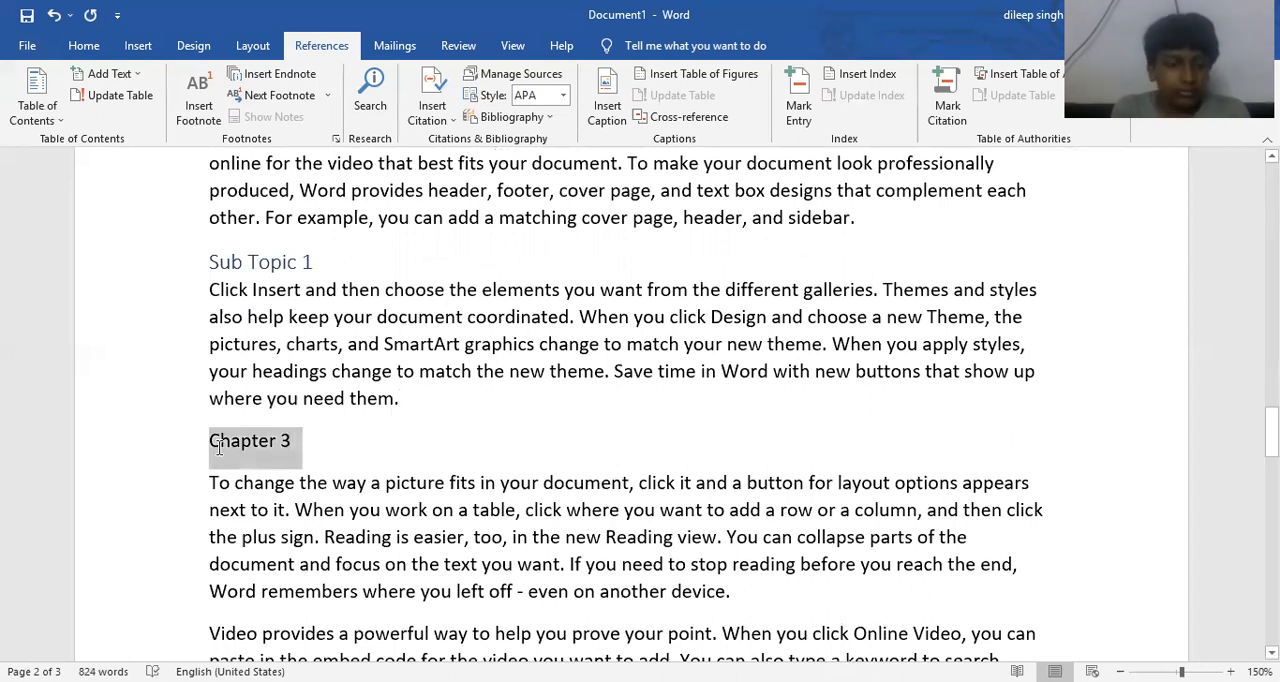
{"action": "left_click", "coordinate": [105, 74]}
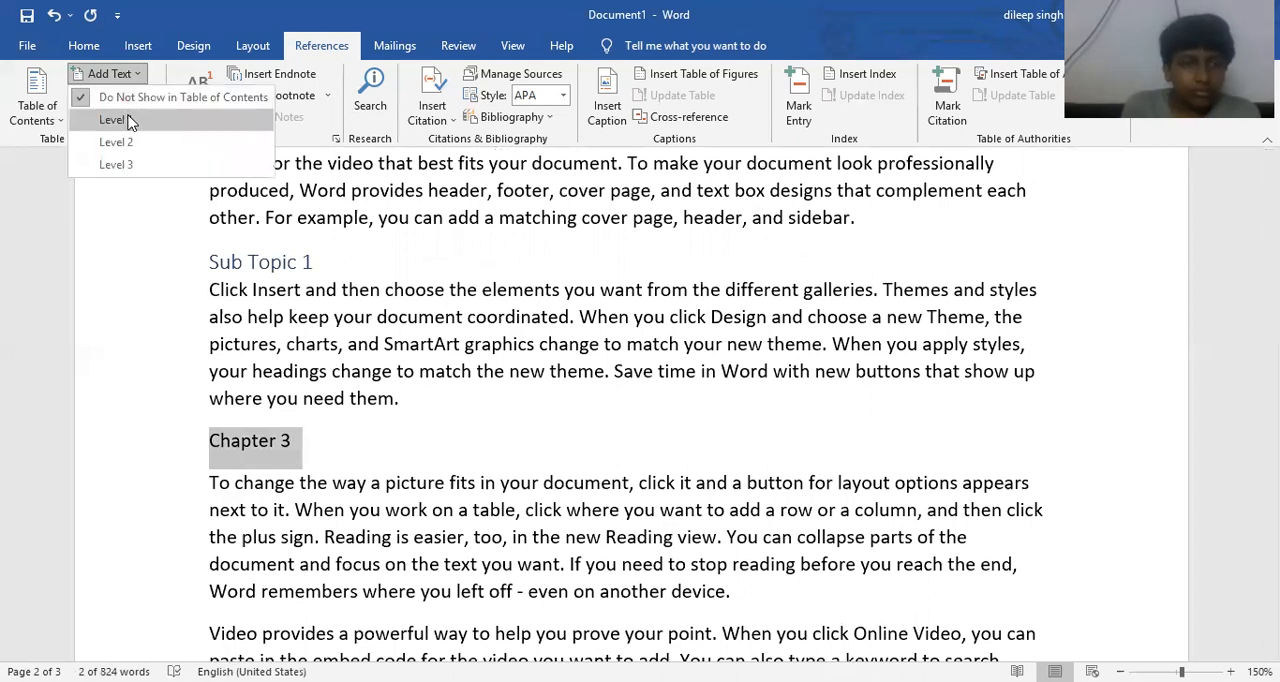
{"action": "left_click", "coordinate": [116, 120]}
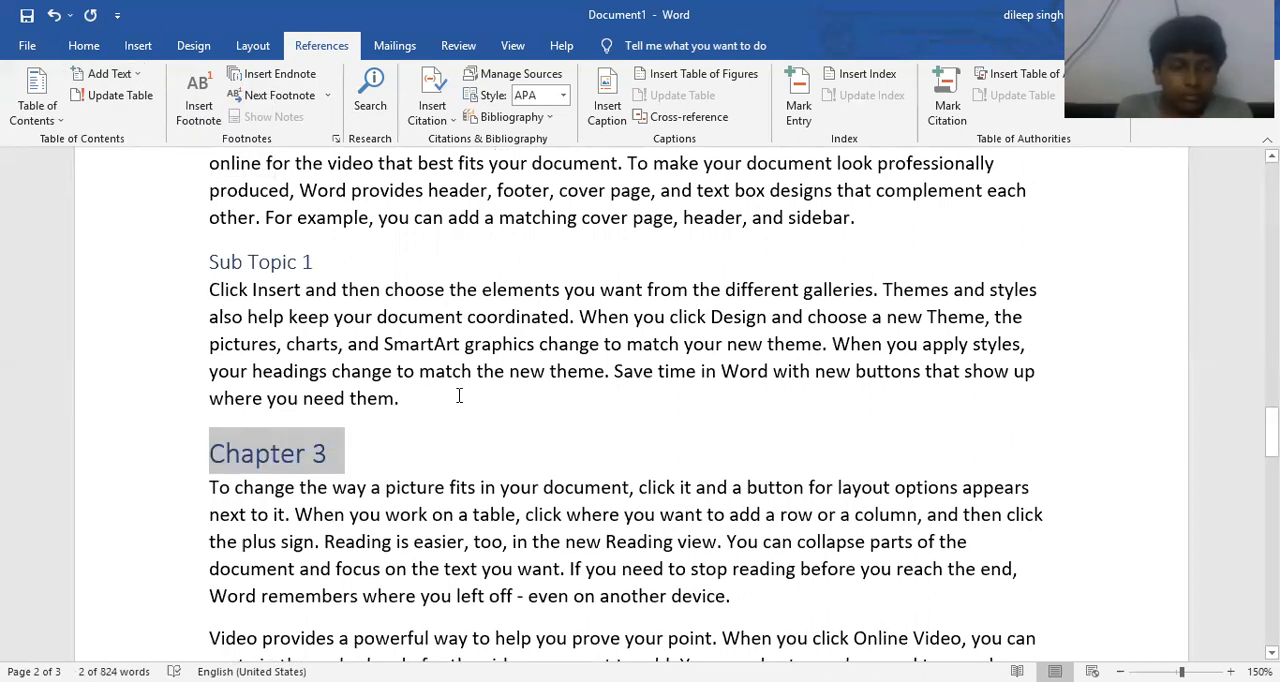
- Update the entire table of contents on the first page, including its headings, and leave the table
{"action": "scroll", "coordinate": [459, 395], "scroll_direction": "up", "scroll_amount": 3}
{"action": "scroll", "coordinate": [459, 395], "scroll_direction": "up", "scroll_amount": 5}
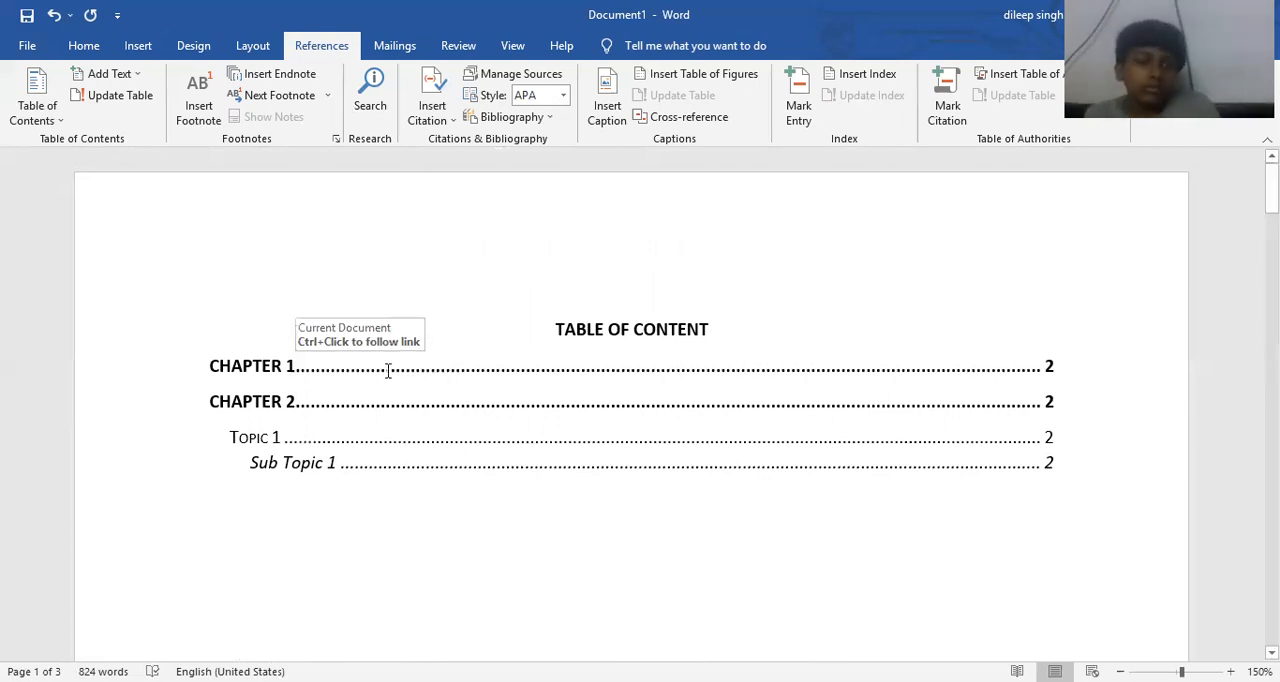
{"action": "left_click", "coordinate": [388, 371]}
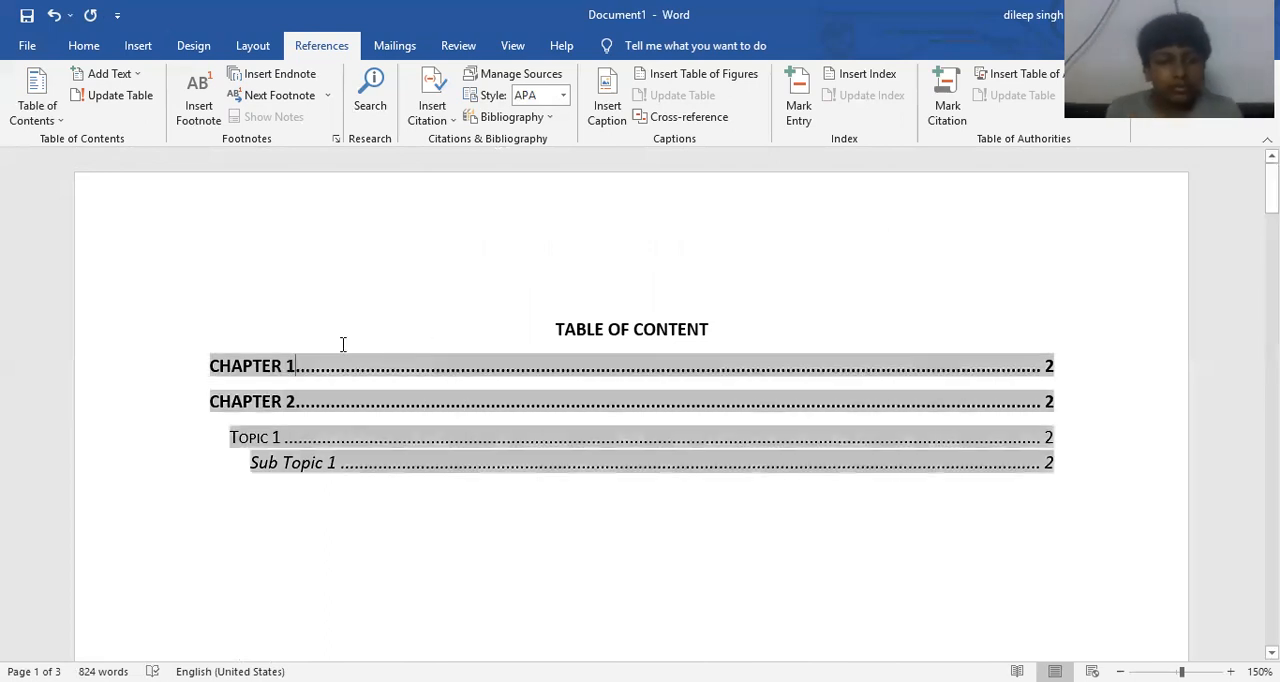
{"action": "left_click", "coordinate": [110, 97]}
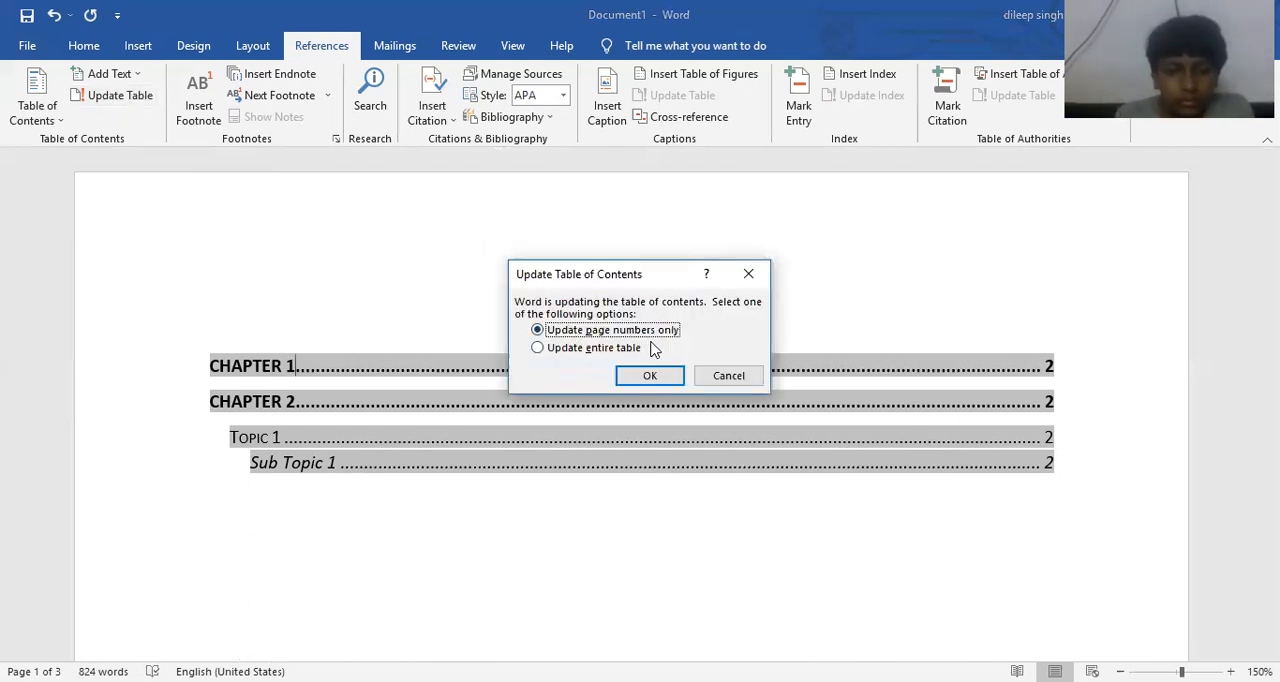
{"action": "left_click", "coordinate": [540, 350]}
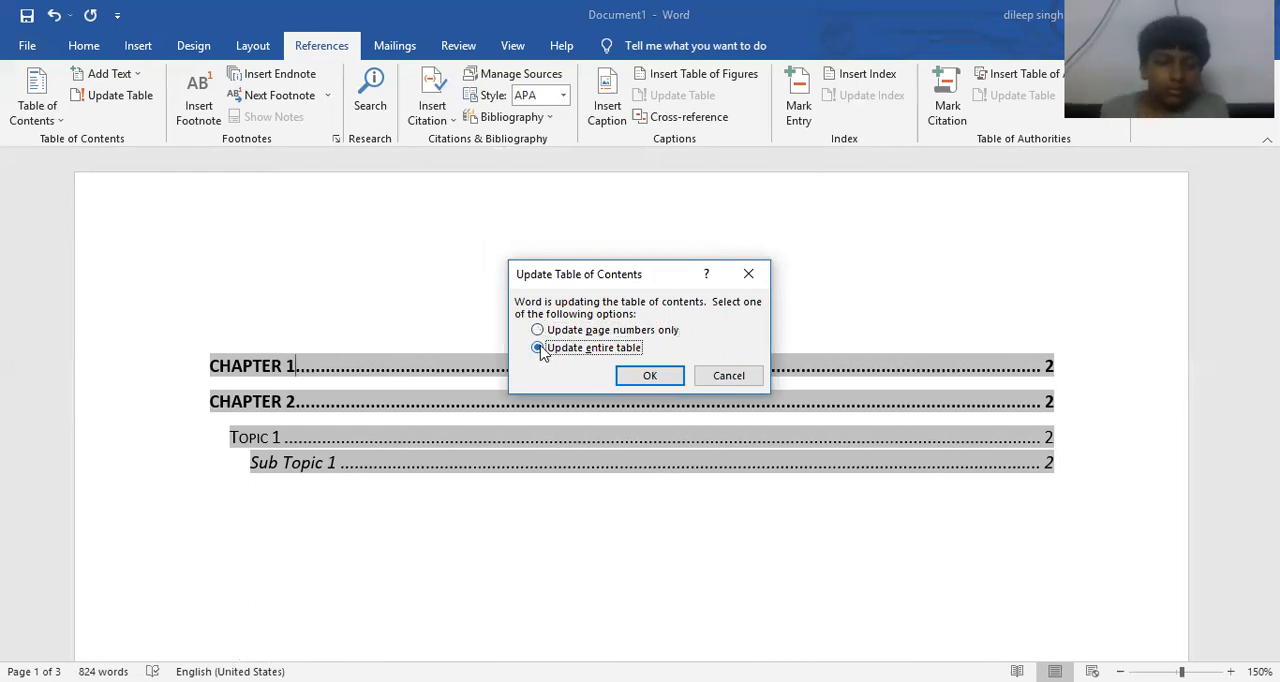
{"action": "left_click", "coordinate": [647, 374]}
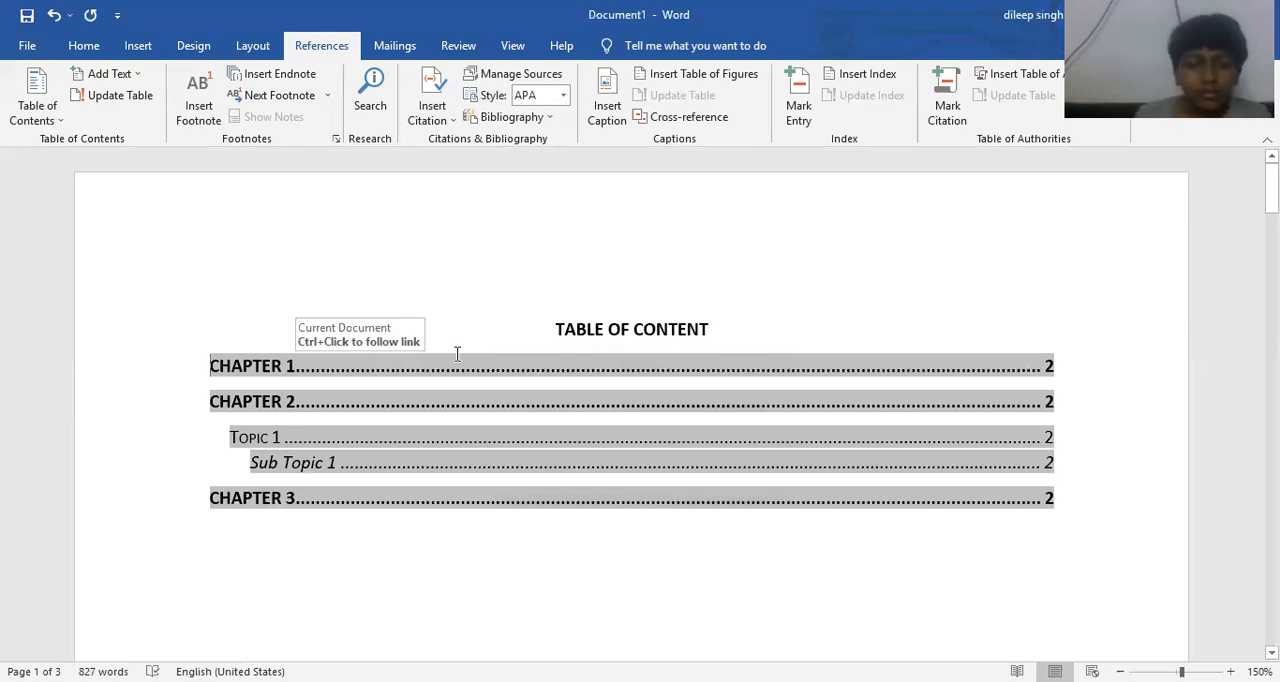
{"action": "scroll", "coordinate": [430, 366], "scroll_direction": "down", "scroll_amount": 3}
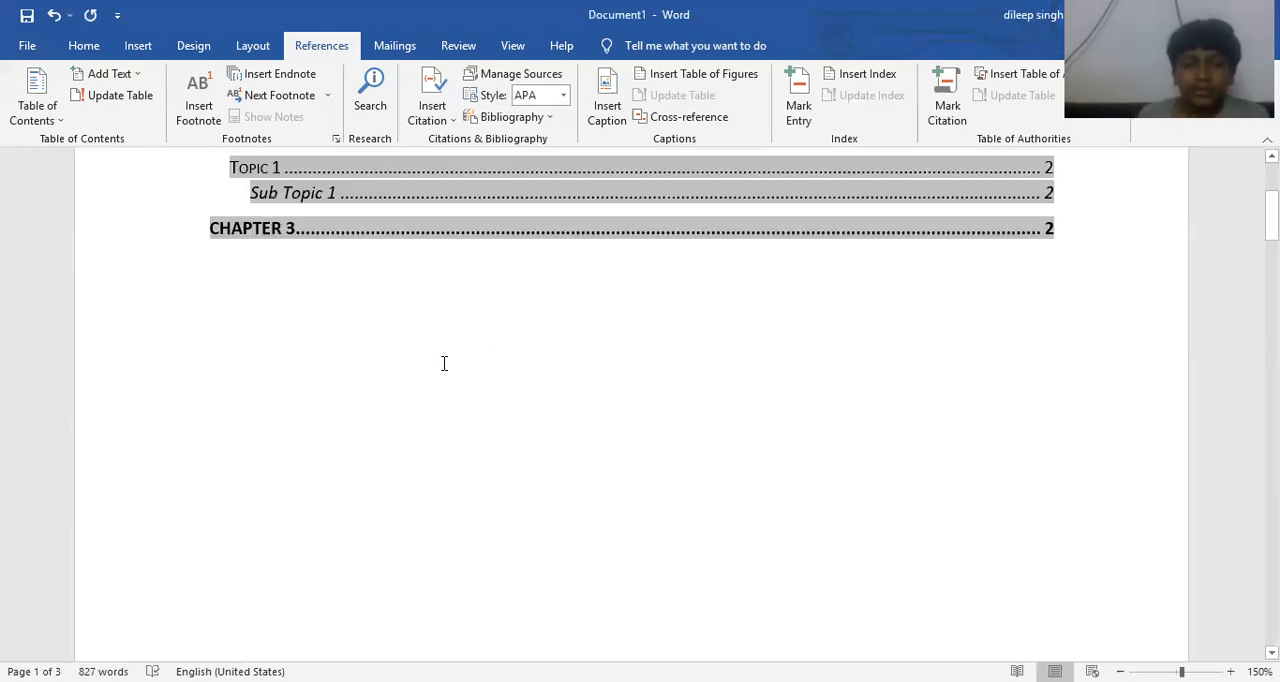
{"action": "left_click", "coordinate": [444, 363]}
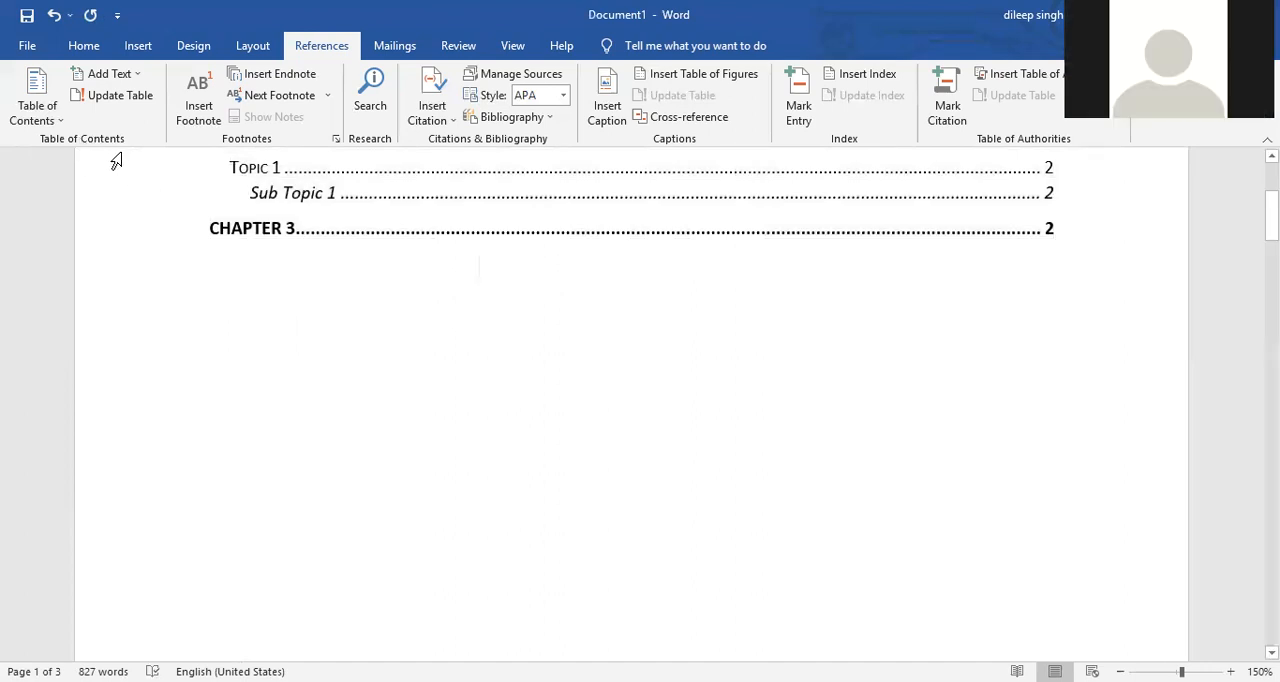
{"action": "scroll", "coordinate": [120, 172], "scroll_direction": "up", "scroll_amount": 3}
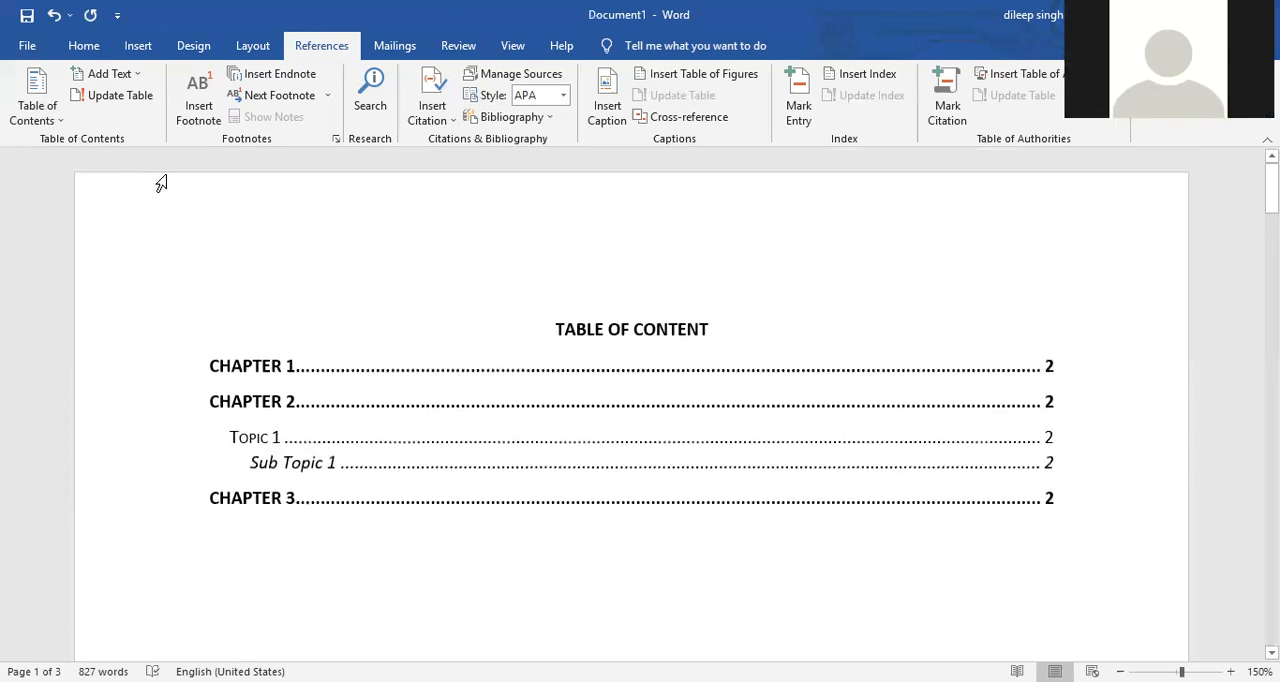
- Open the cross-reference settings for a reference before "To make your document look" in the second paragraph under Chapter 3
{"action": "scroll", "coordinate": [205, 300], "scroll_direction": "down", "scroll_amount": 10}
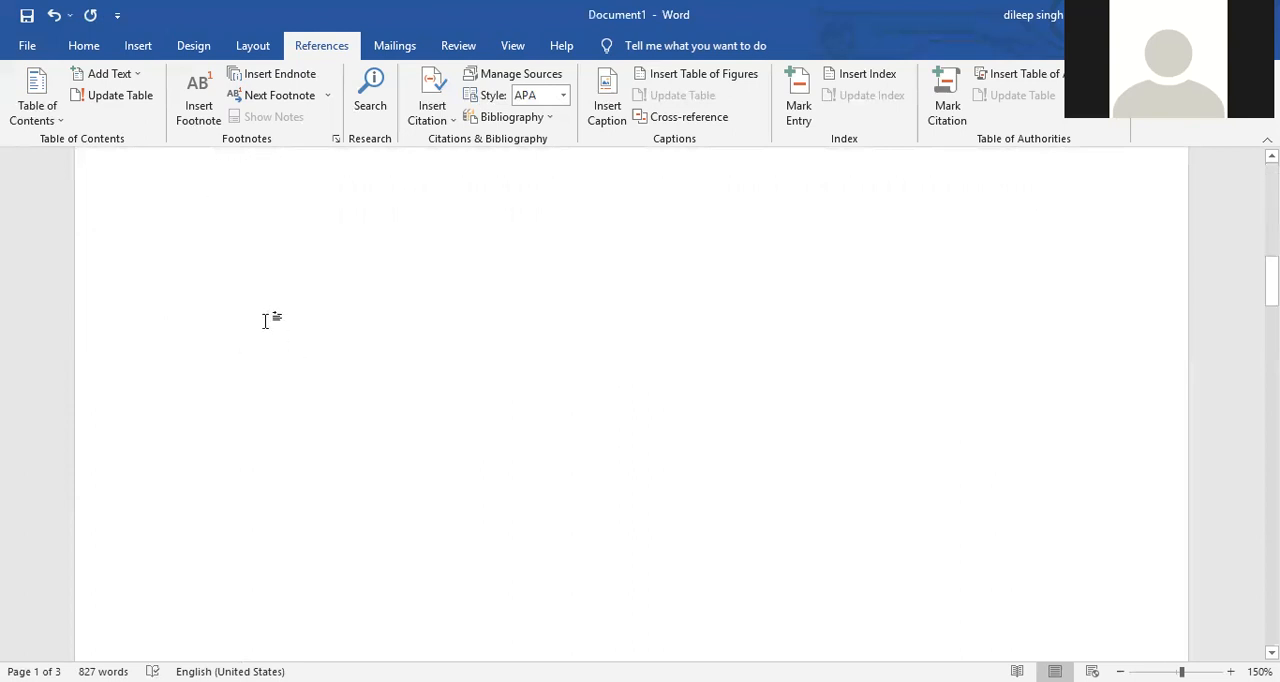
{"action": "scroll", "coordinate": [257, 283], "scroll_direction": "down", "scroll_amount": 5}
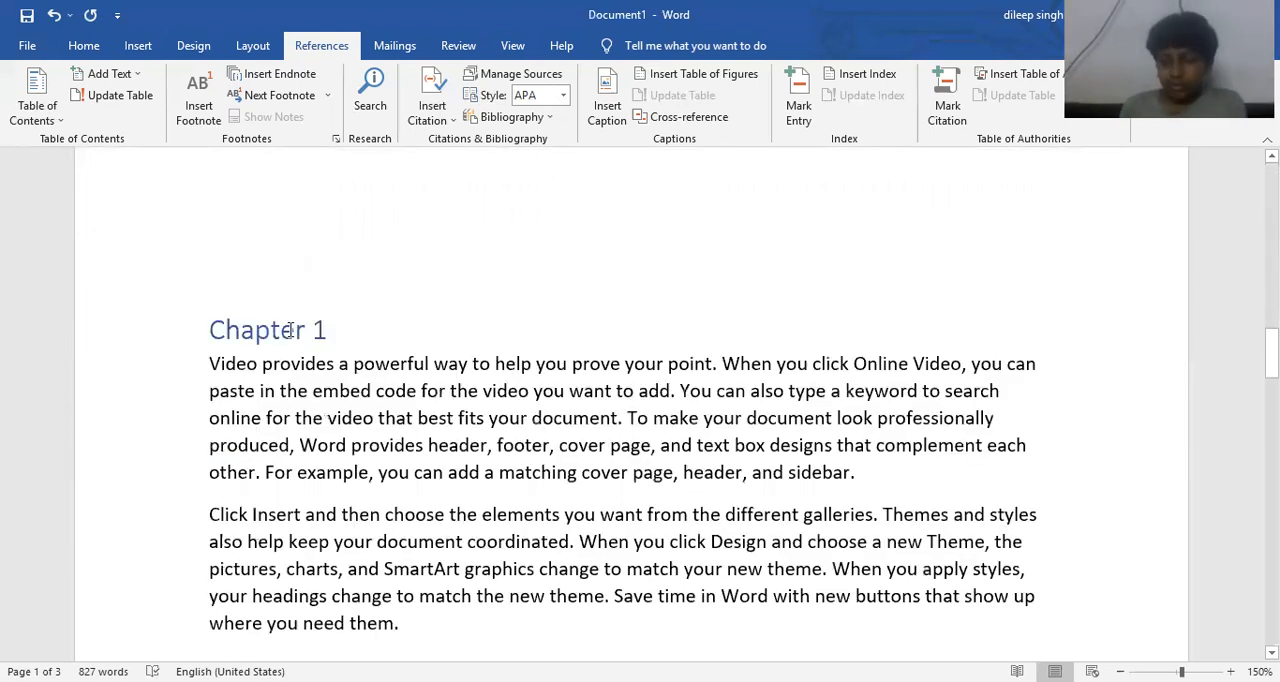
{"action": "scroll", "coordinate": [356, 322], "scroll_direction": "down", "scroll_amount": 8}
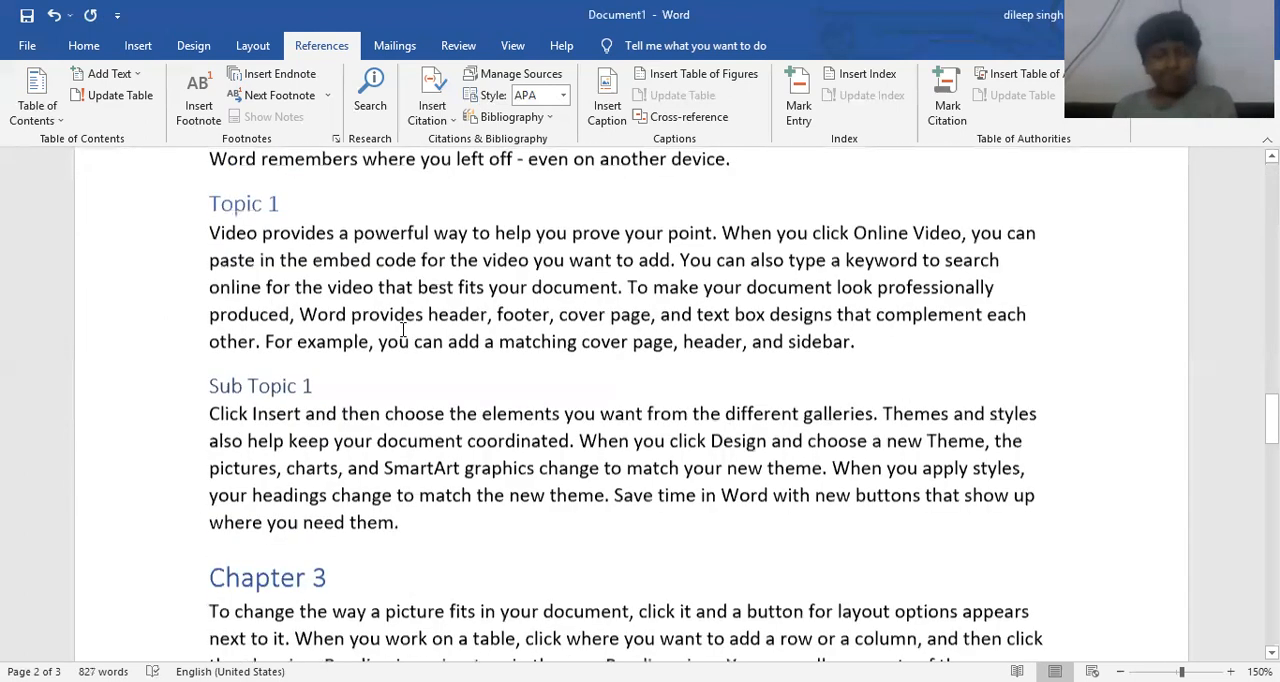
{"action": "scroll", "coordinate": [403, 330], "scroll_direction": "down", "scroll_amount": 5}
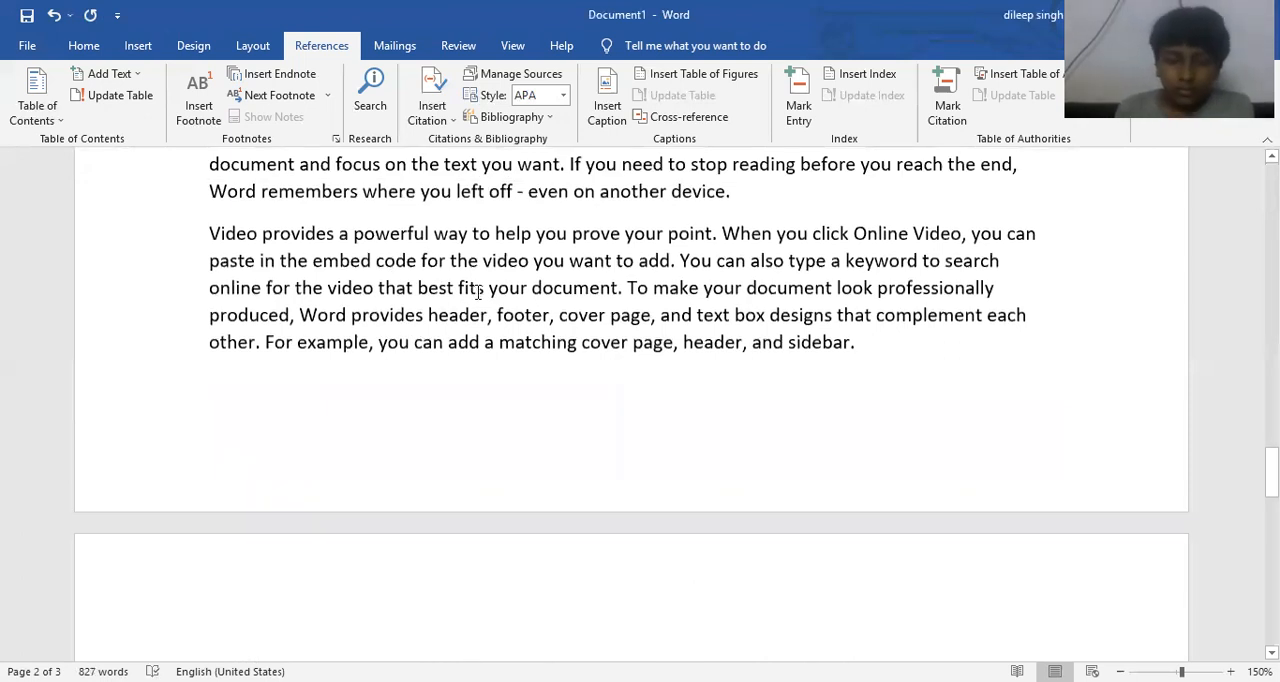
{"action": "left_click", "coordinate": [629, 287]}
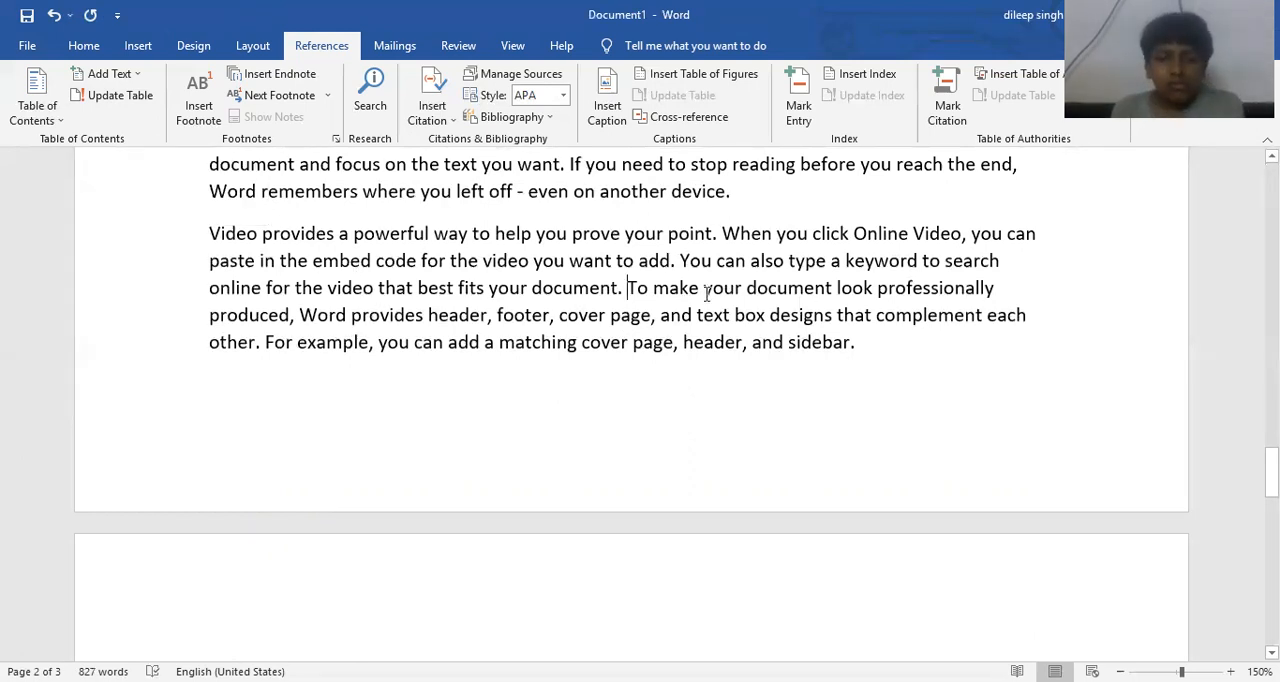
{"action": "left_click", "coordinate": [667, 119]}
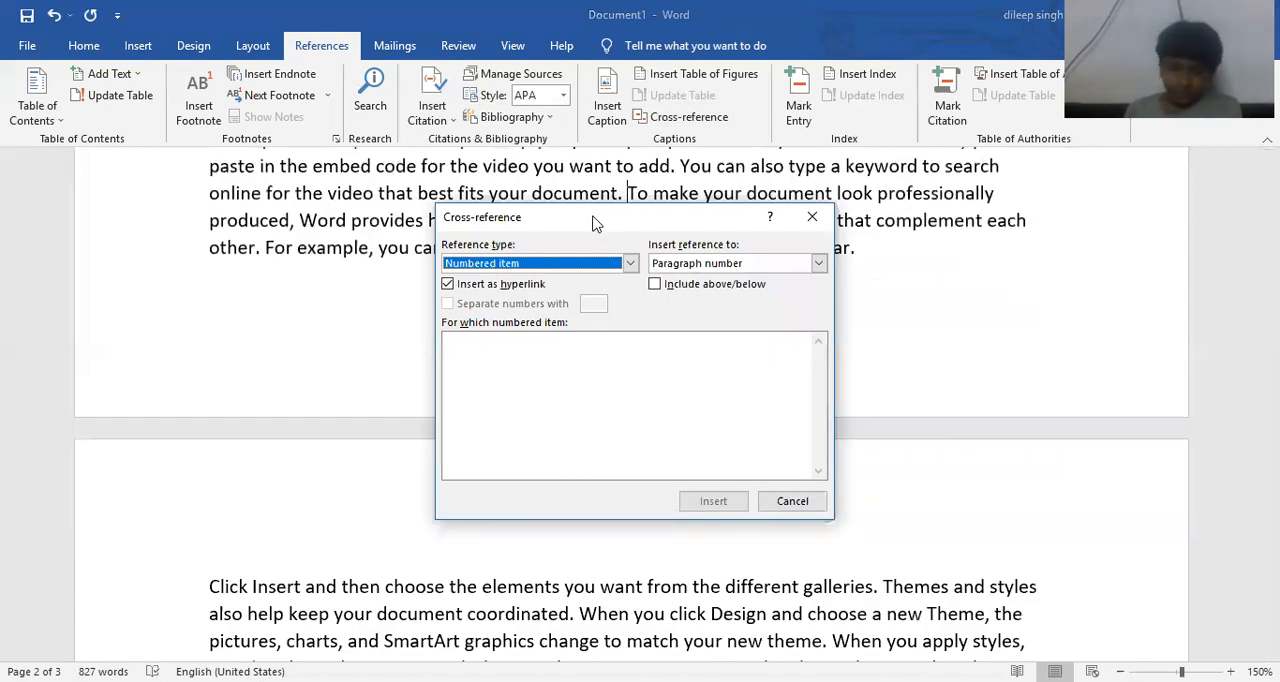
{"action": "left_click_drag", "start_coordinate": [592, 222], "coordinate": [996, 78]}
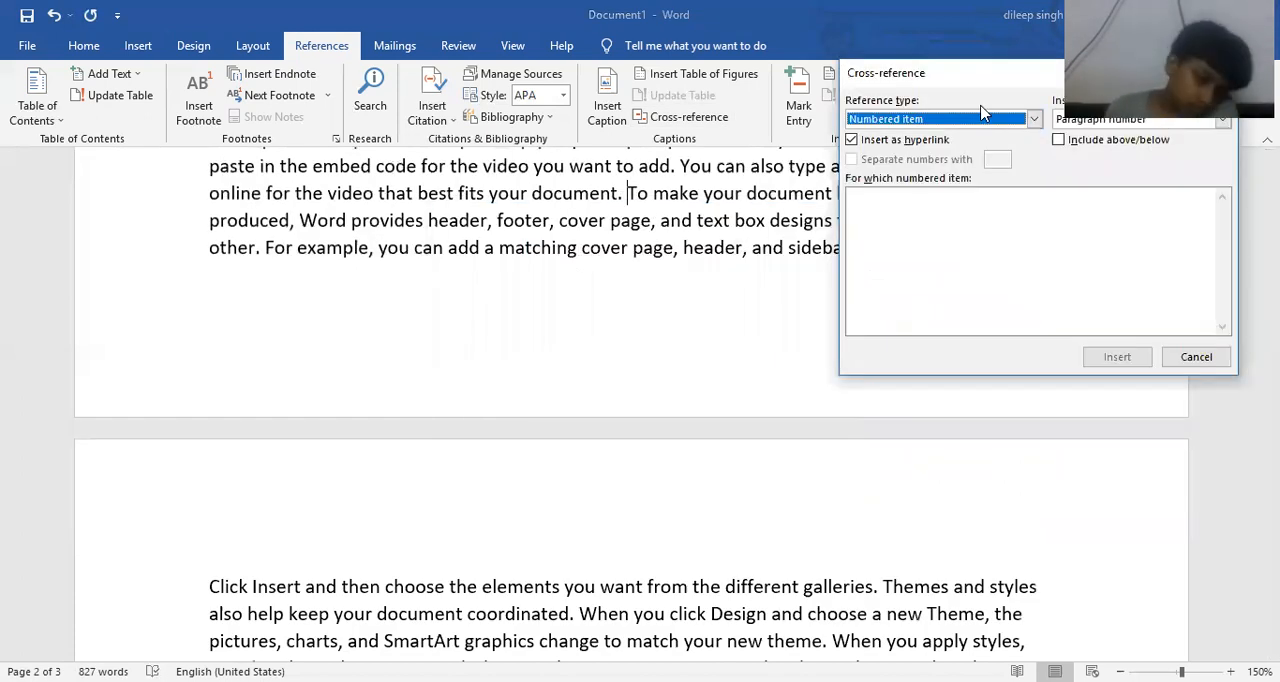
- Insert a hyperlinked cross-reference to the text of the Chapter 2 heading, followed by a space
{"action": "left_click", "coordinate": [1014, 124]}
{"action": "scroll", "coordinate": [980, 170], "scroll_direction": "down", "scroll_amount": 1}
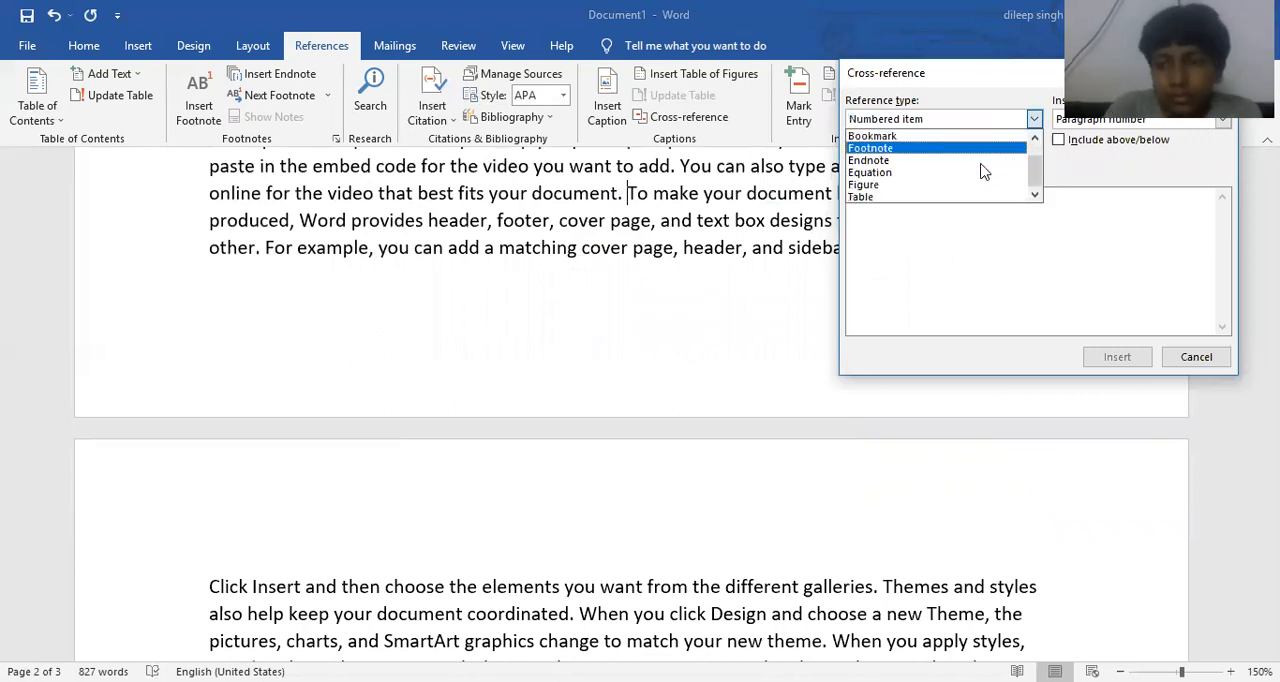
{"action": "left_click", "coordinate": [903, 198]}
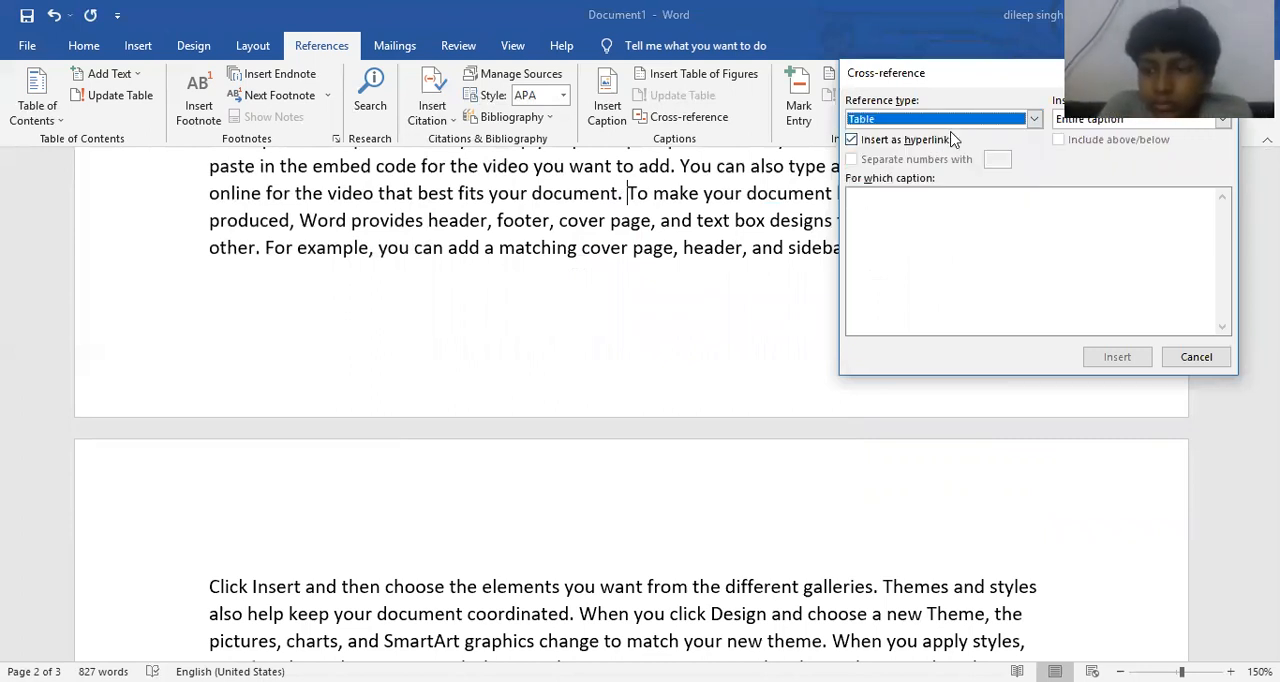
{"action": "left_click", "coordinate": [952, 120]}
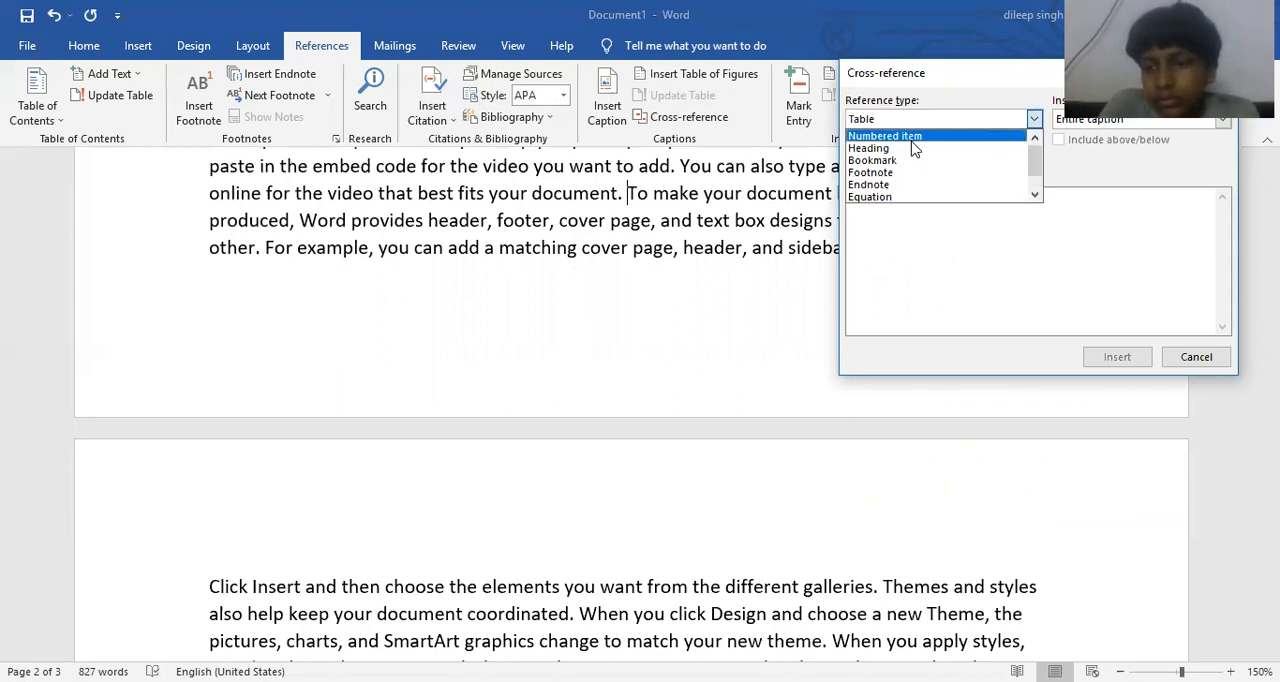
{"action": "left_click", "coordinate": [914, 149]}
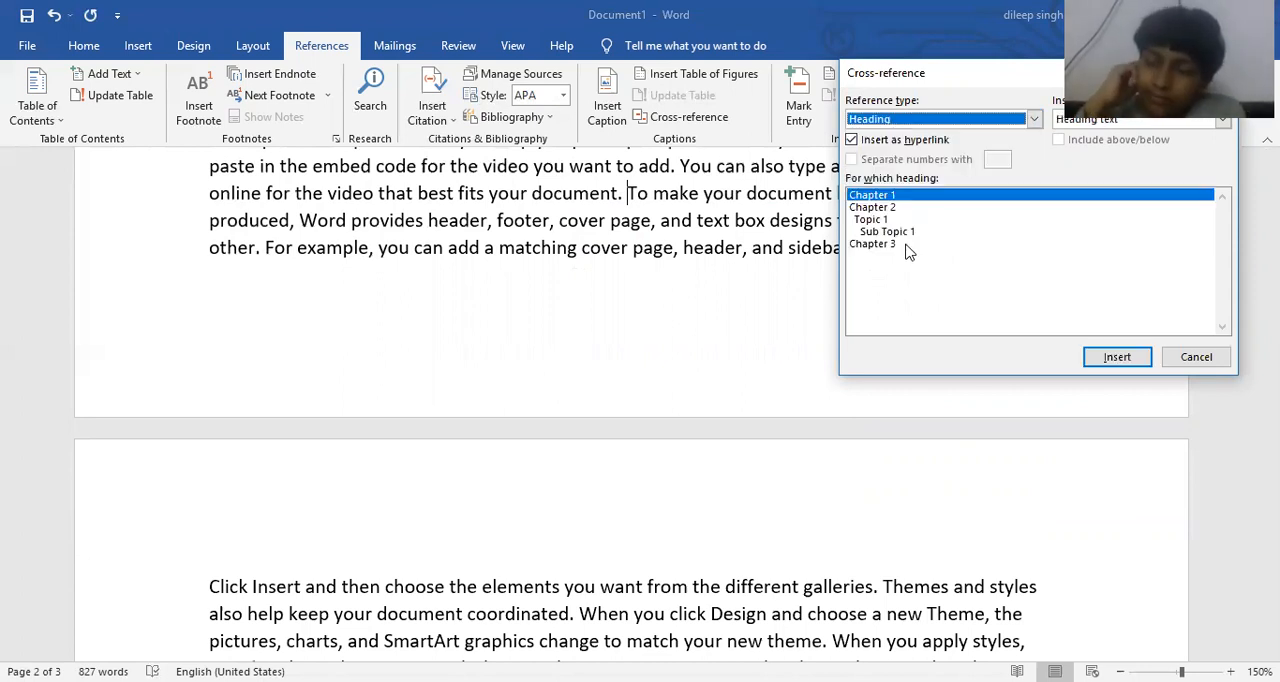
{"action": "left_click", "coordinate": [888, 209]}
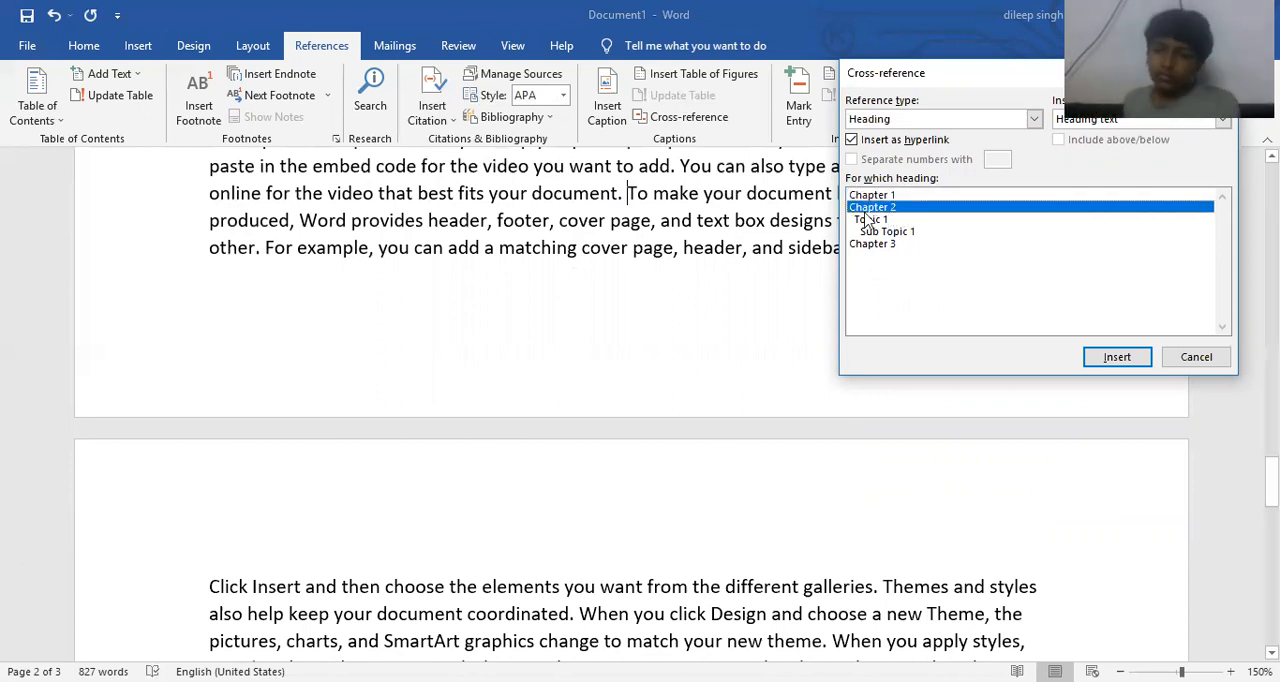
{"action": "left_click", "coordinate": [1093, 359]}
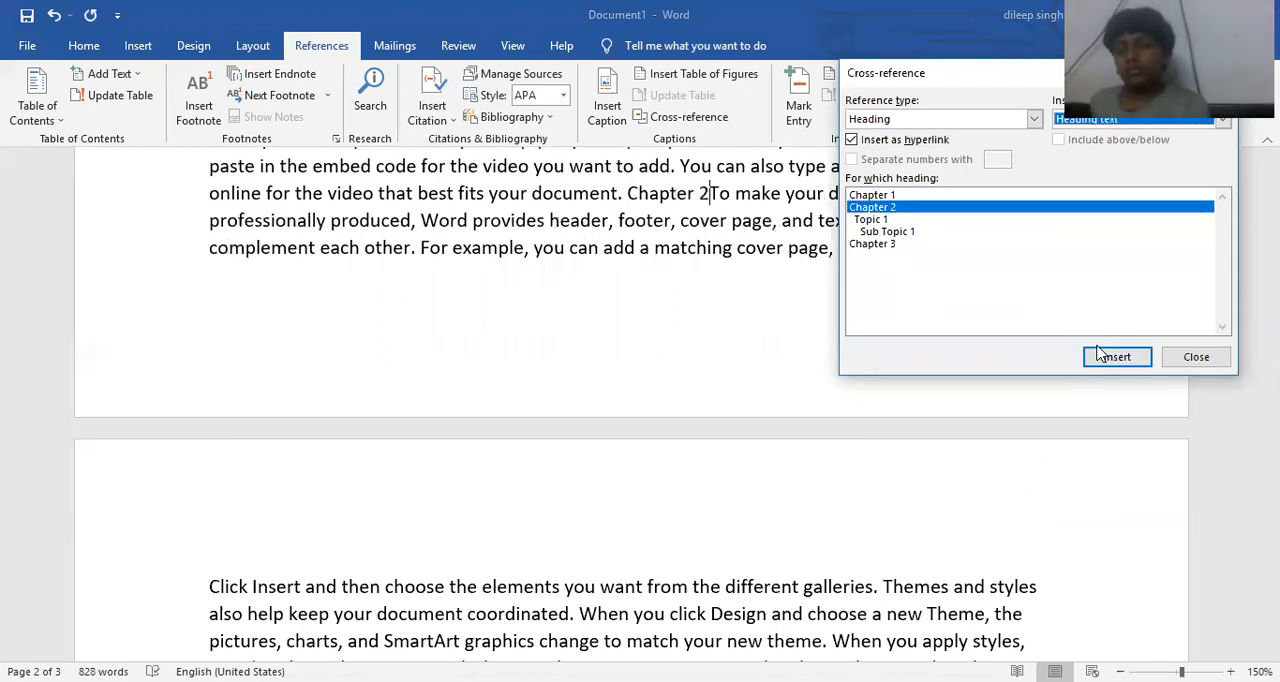
{"action": "left_click", "coordinate": [1196, 357]}
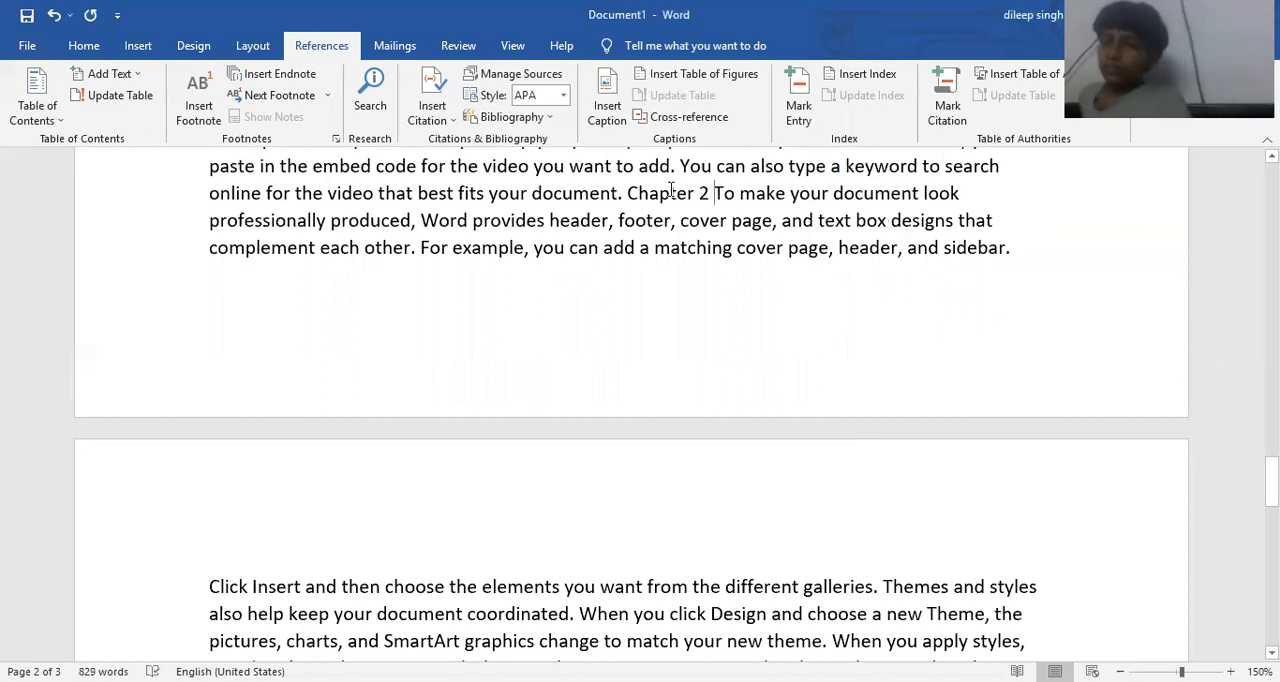
- Follow the Chapter 2 cross-reference in the second paragraph under Chapter 3 to its heading
{"action": "scroll", "coordinate": [676, 225], "scroll_direction": "up", "scroll_amount": 3}
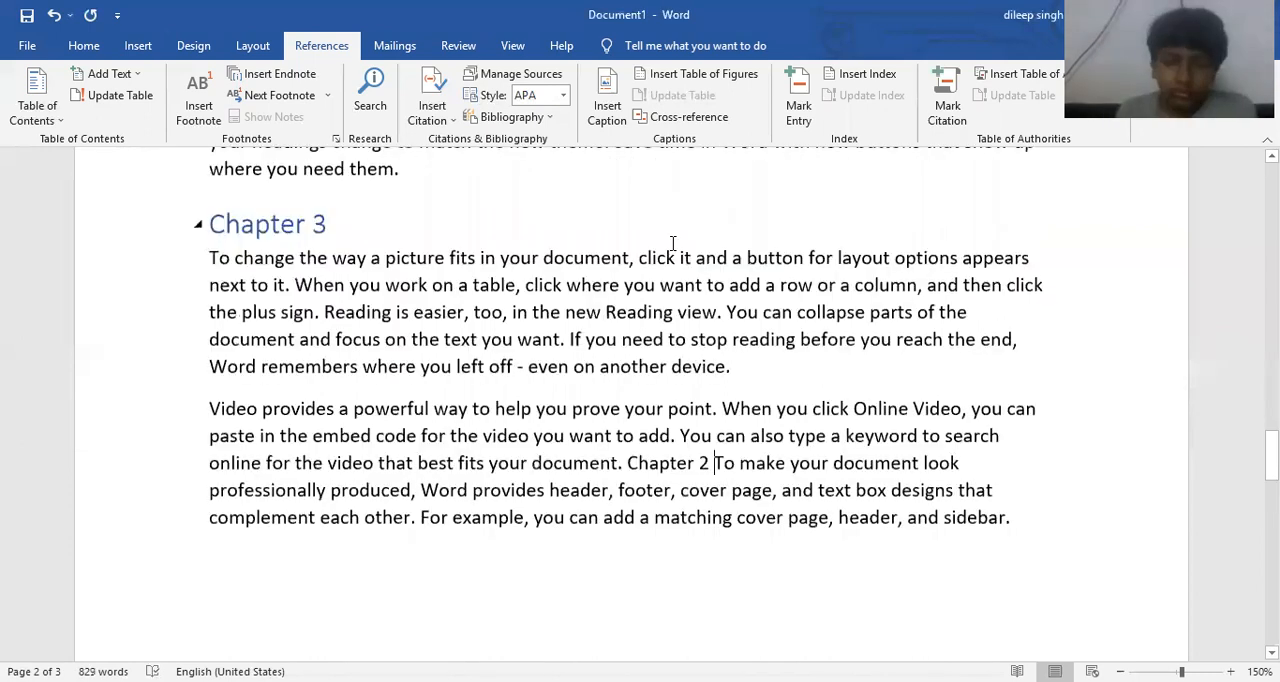
{"action": "scroll", "coordinate": [673, 243], "scroll_direction": "down", "scroll_amount": 2}
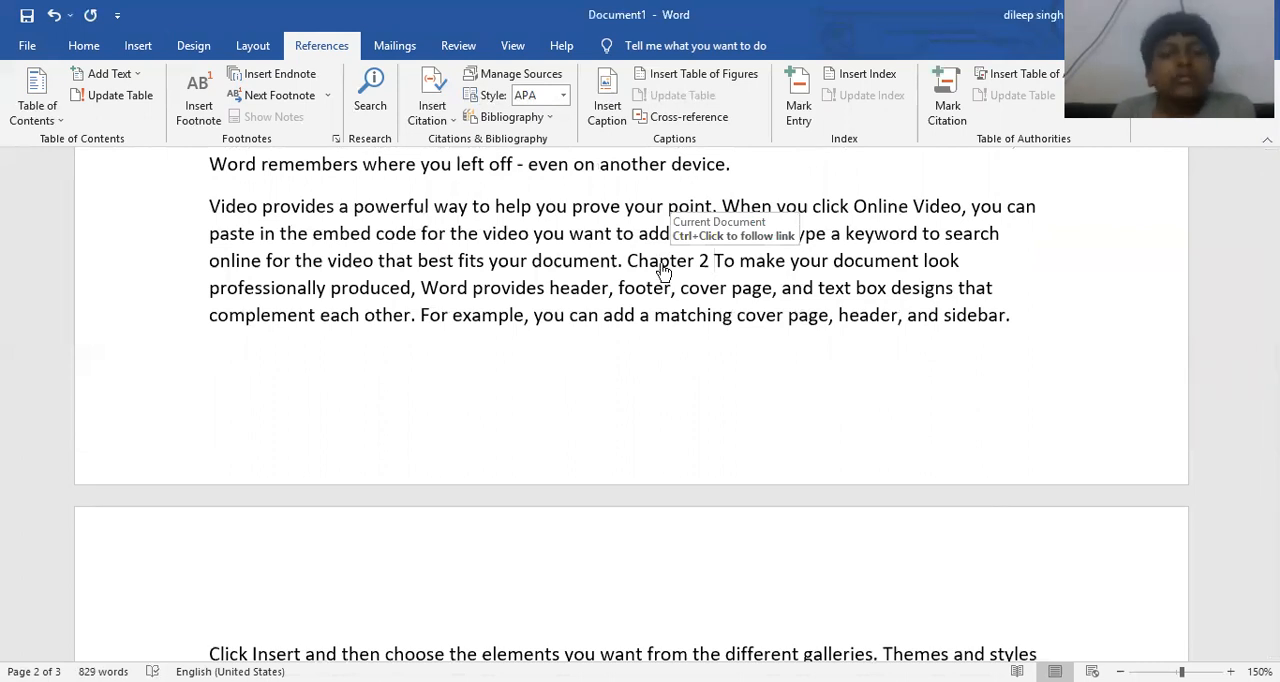
{"action": "left_click", "coordinate": [663, 268], "text": "ctrl"}
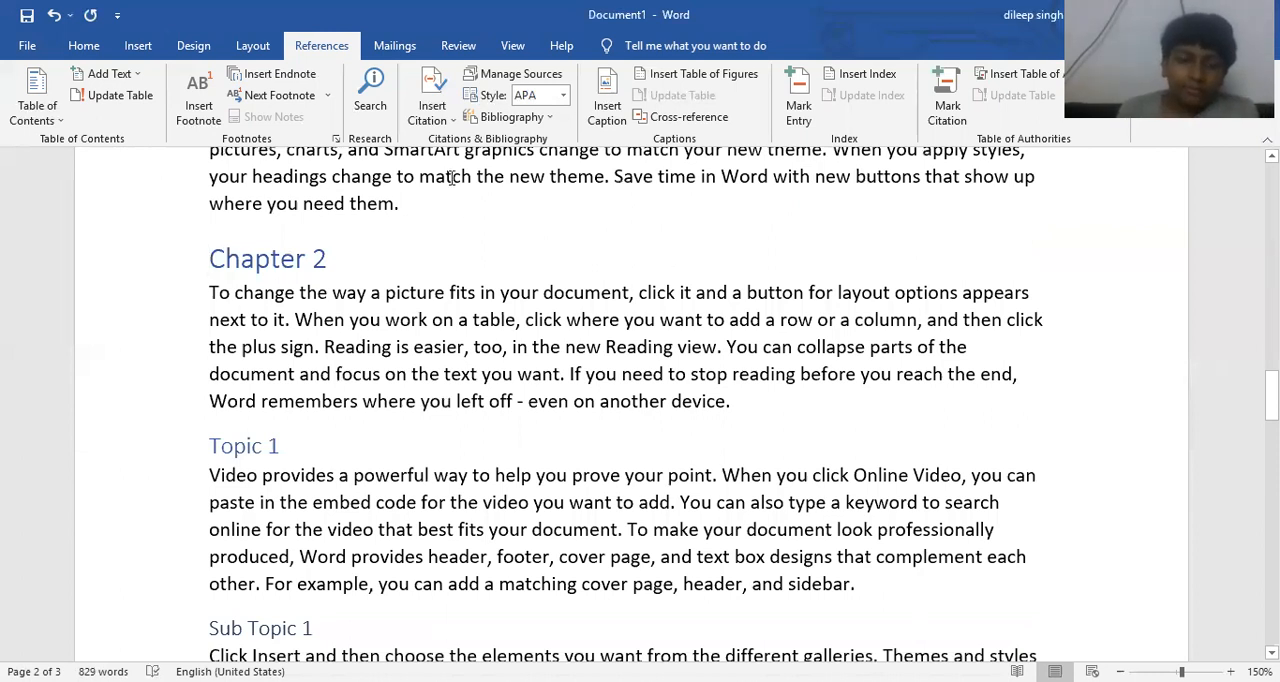
- Return to the table of contents and follow its Chapter 1 entry to the heading
{"action": "scroll", "coordinate": [322, 316], "scroll_direction": "down", "scroll_amount": 2}
{"action": "scroll", "coordinate": [322, 316], "scroll_direction": "down", "scroll_amount": 2}
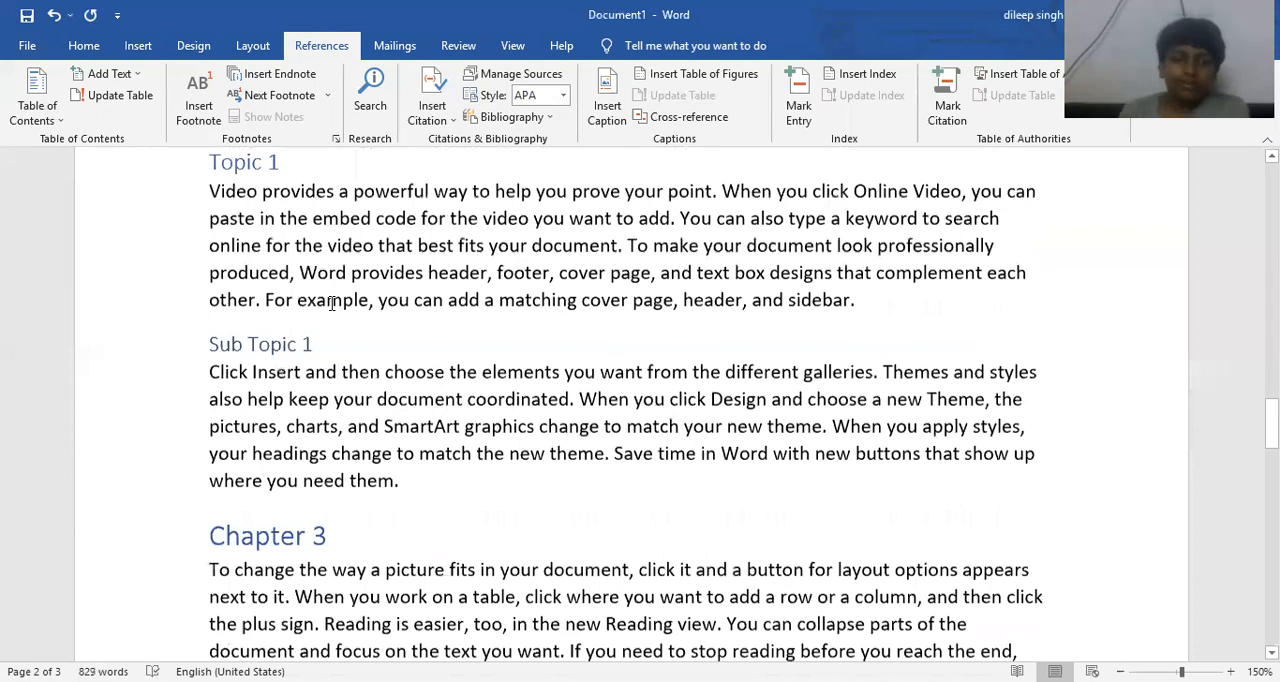
{"action": "scroll", "coordinate": [331, 303], "scroll_direction": "up", "scroll_amount": 10}
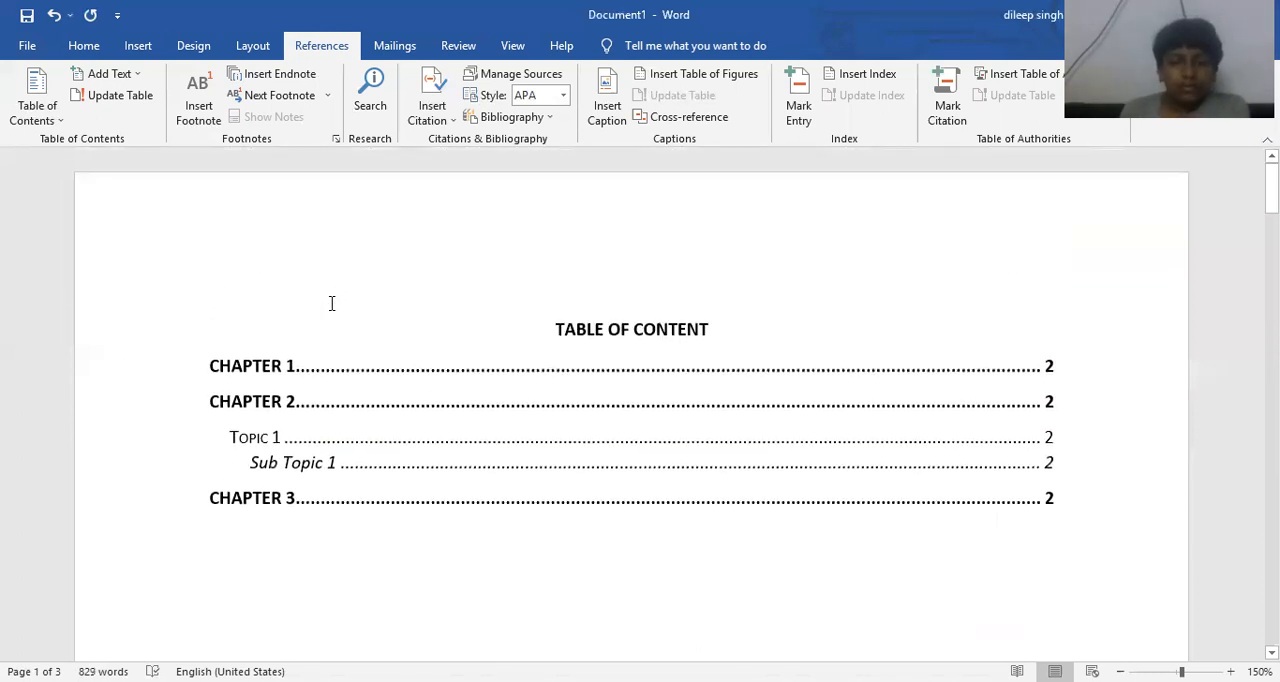
{"action": "left_click", "coordinate": [268, 372], "text": "ctrl"}
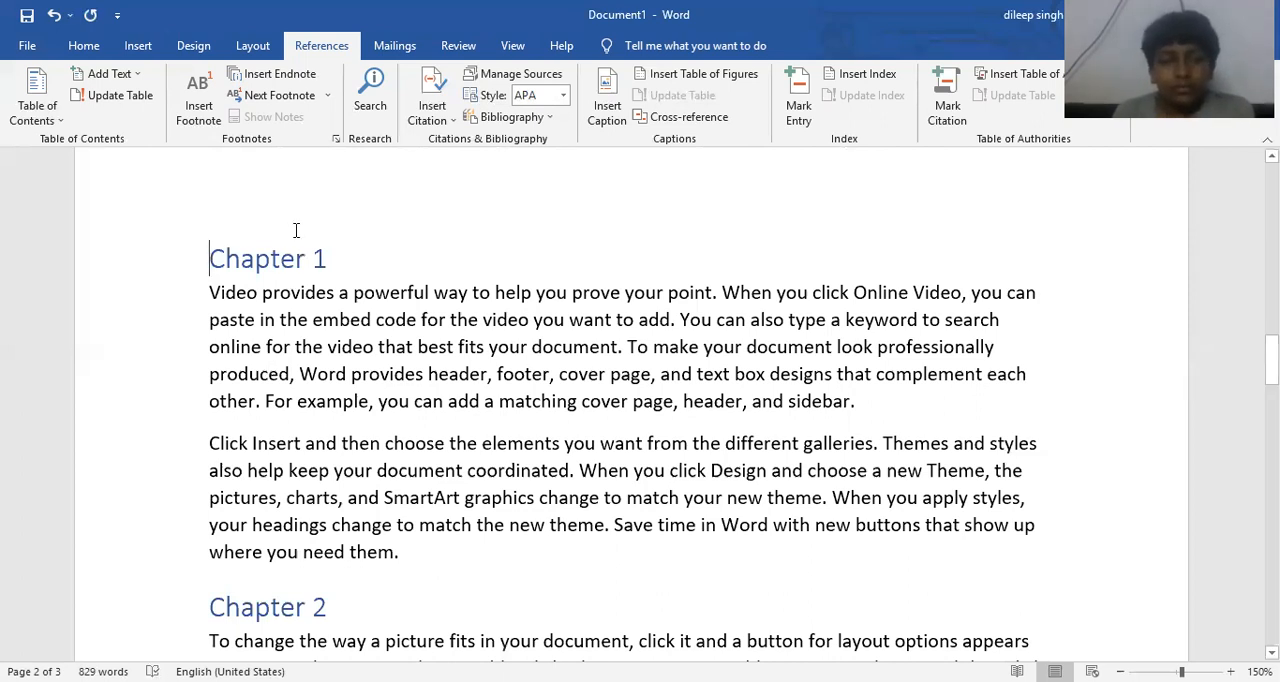
{"action": "left_click", "coordinate": [717, 118]}
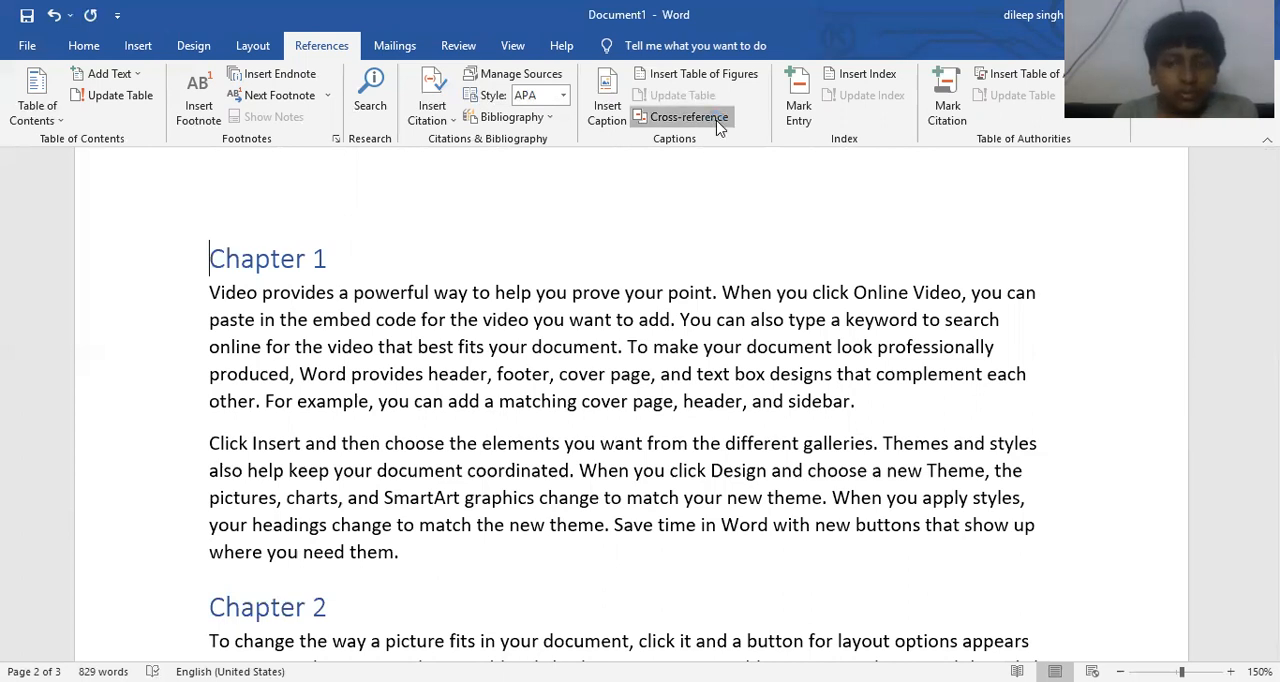
{"action": "left_click", "coordinate": [1007, 118]}
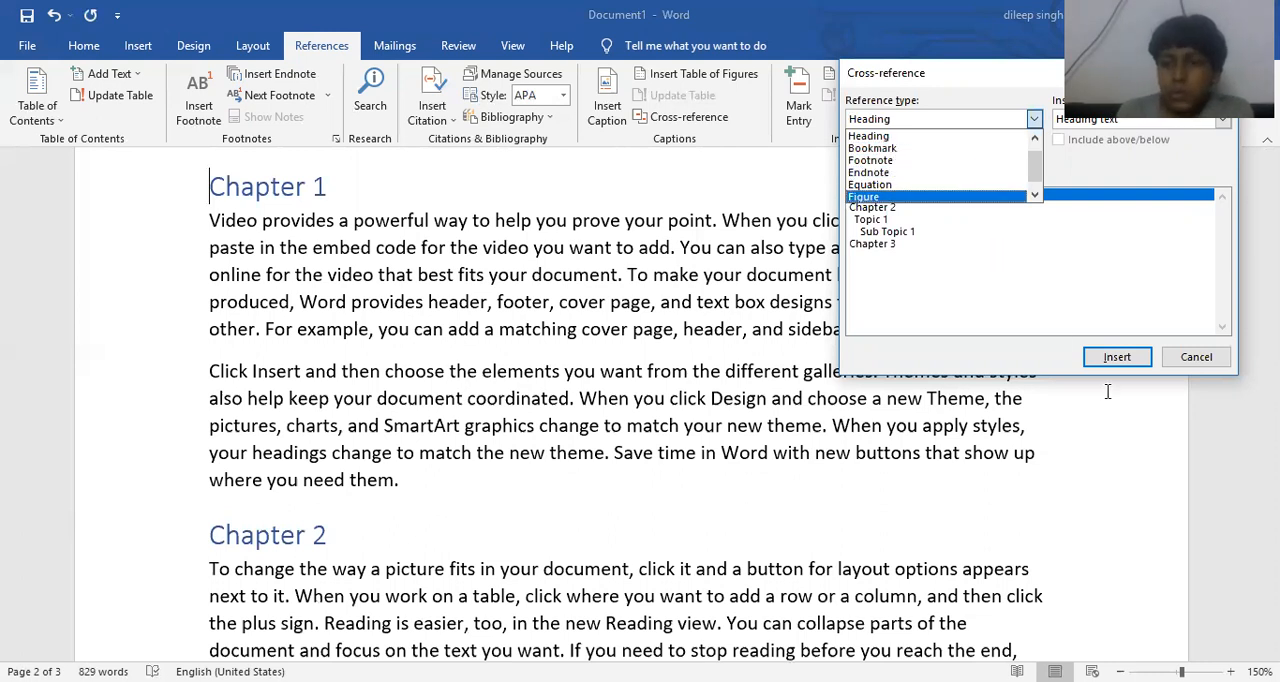
{"action": "left_click", "coordinate": [1226, 361]}
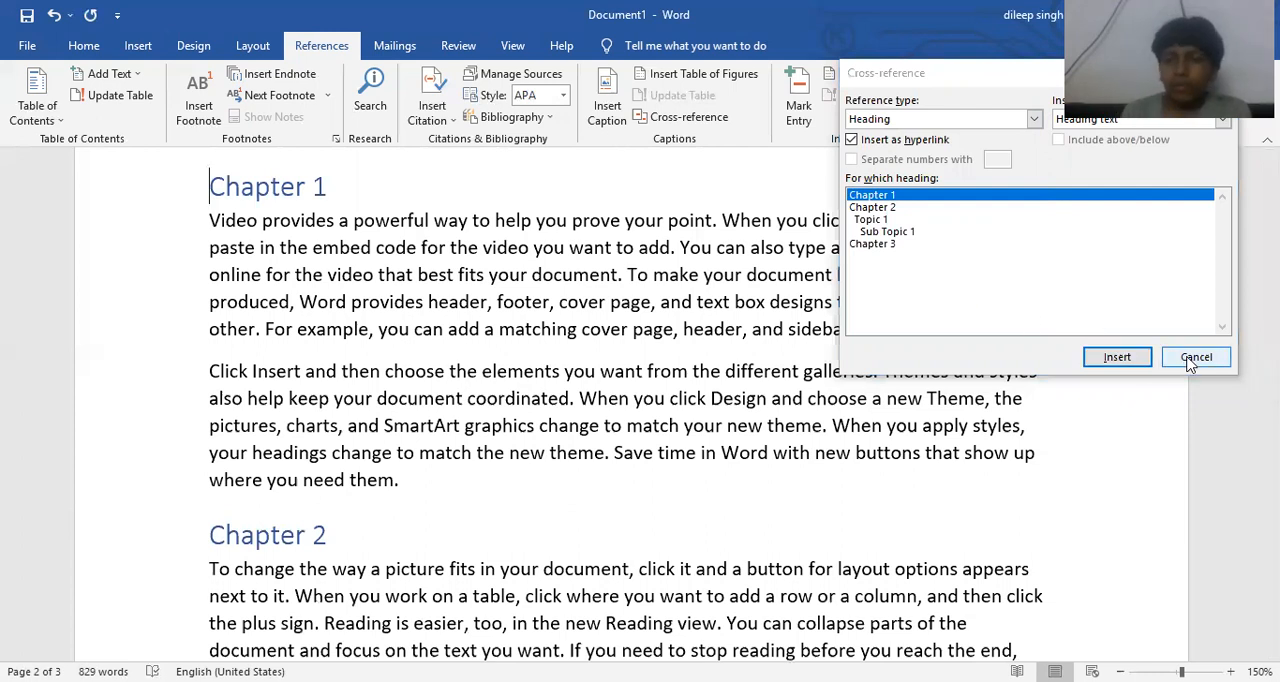
{"action": "left_click", "coordinate": [1026, 321]}
{"action": "left_click", "coordinate": [1205, 358]}
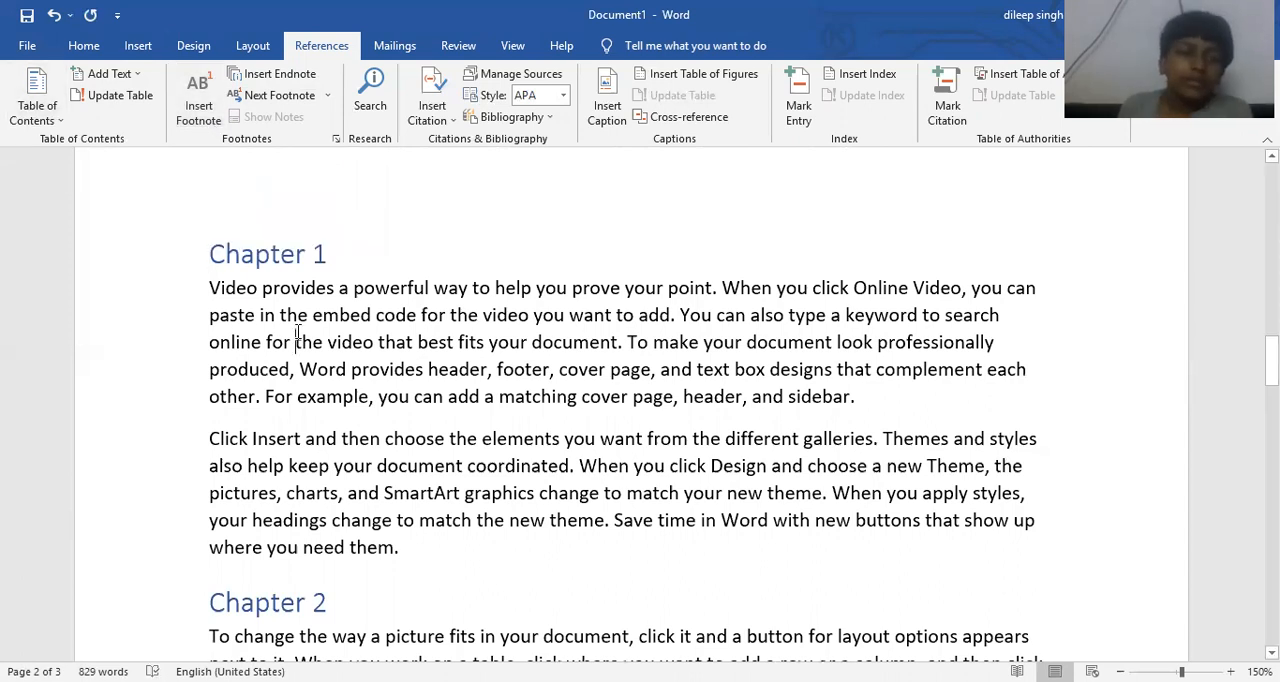
- Insert a footnote at the word "powerful" in the first paragraph under Chapter 1
{"action": "scroll", "coordinate": [297, 332], "scroll_direction": "up", "scroll_amount": 10}
{"action": "scroll", "coordinate": [297, 332], "scroll_direction": "down", "scroll_amount": 10}
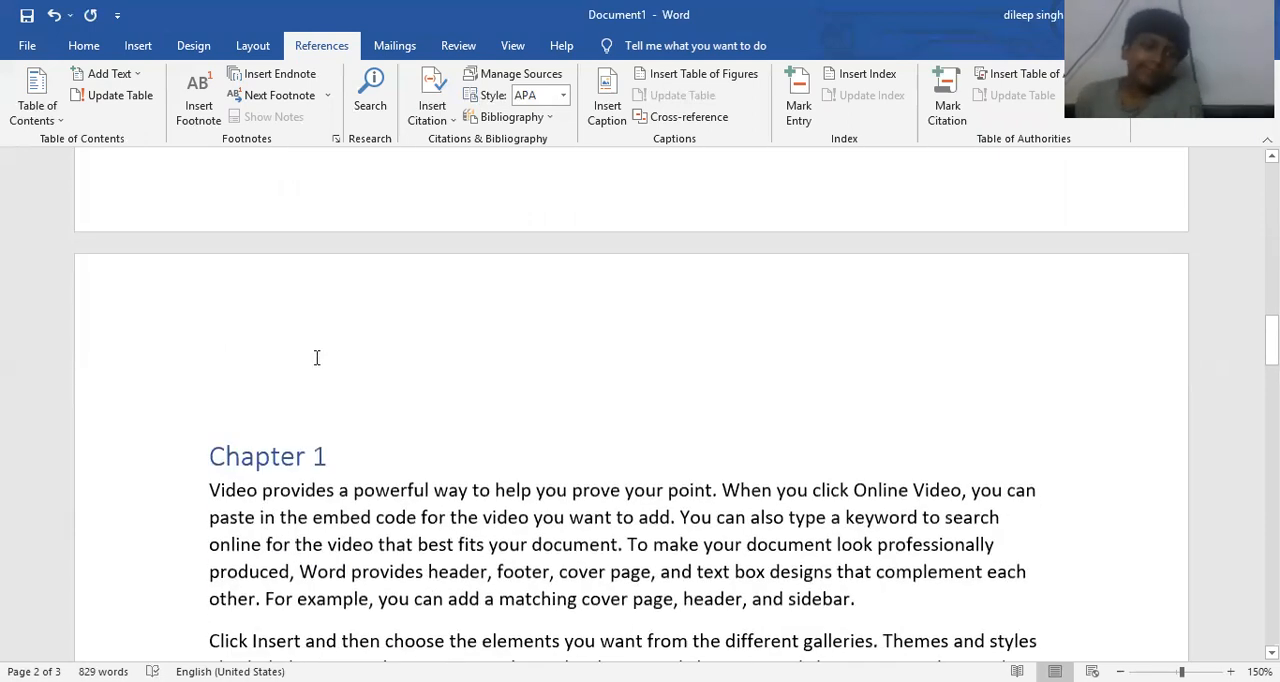
{"action": "scroll", "coordinate": [316, 357], "scroll_direction": "down", "scroll_amount": 4}
{"action": "scroll", "coordinate": [381, 355], "scroll_direction": "up", "scroll_amount": 2}
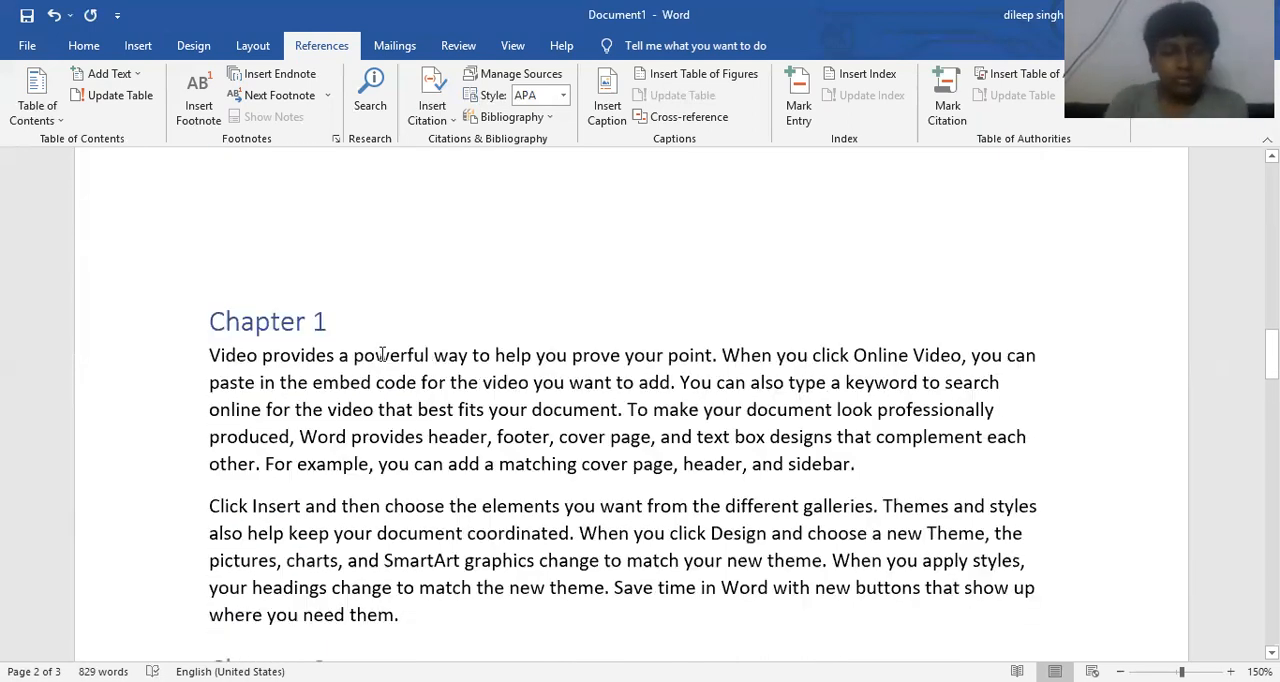
{"action": "double_click", "coordinate": [381, 355]}
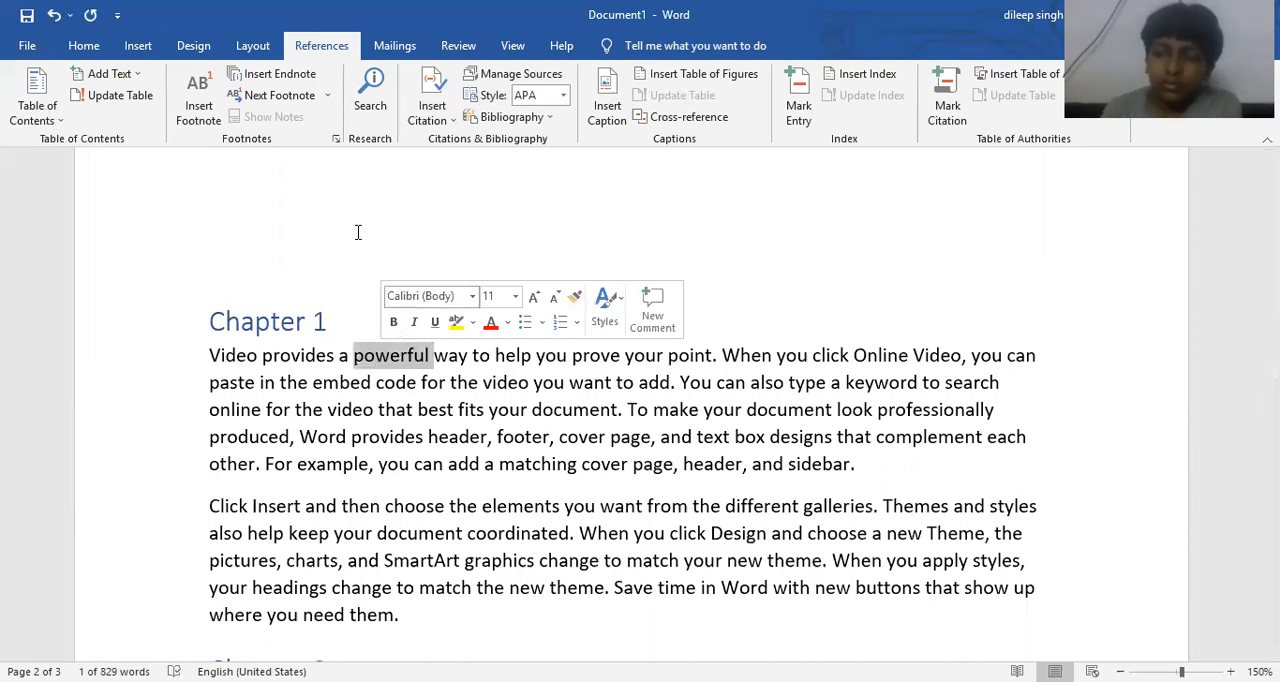
{"action": "left_click", "coordinate": [205, 90]}
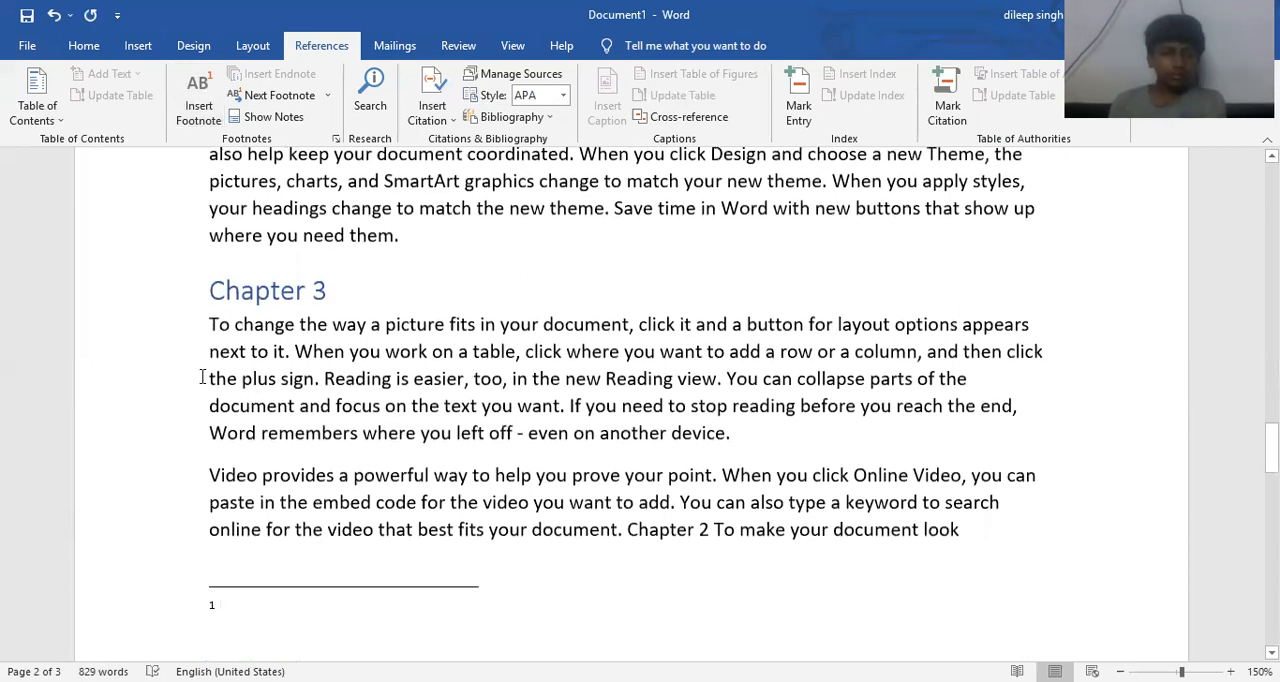
- Check the new footnote's reference mark and enter "This is first footnote" as its note text
{"action": "scroll", "coordinate": [260, 390], "scroll_direction": "up", "scroll_amount": 10}
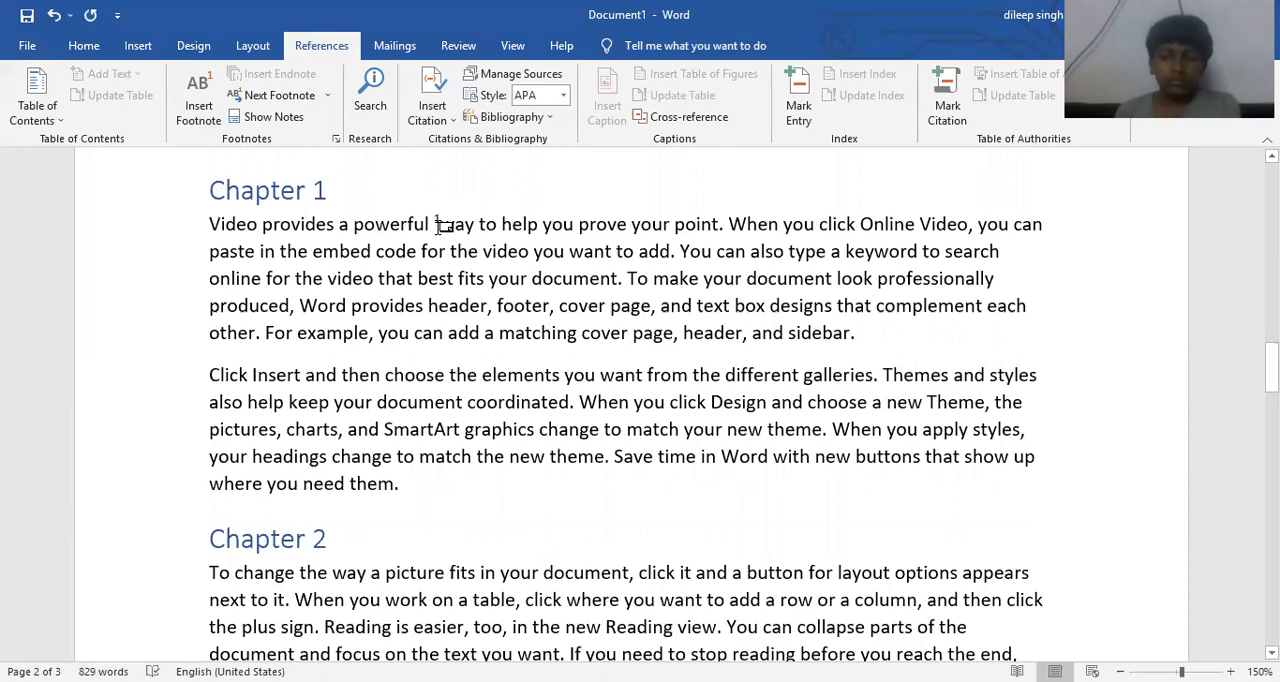
{"action": "scroll", "coordinate": [437, 224], "scroll_direction": "up", "scroll_amount": 4, "text": "ctrl"}
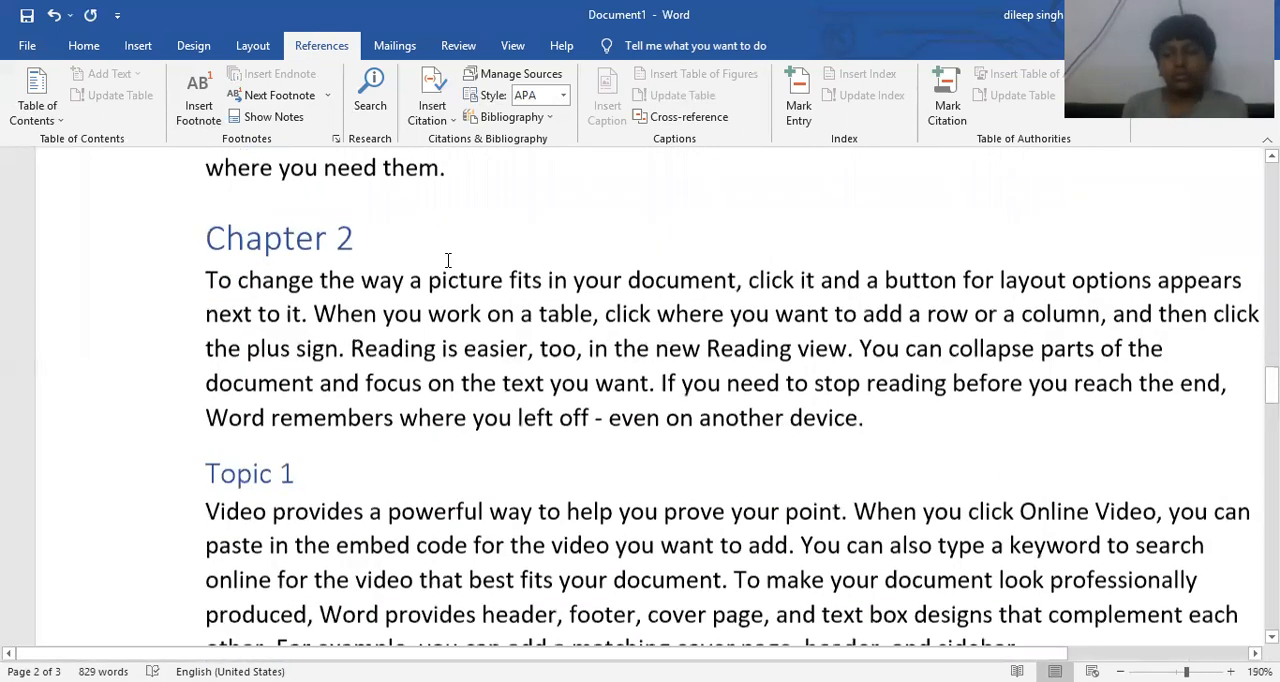
{"action": "scroll", "coordinate": [460, 255], "scroll_direction": "down", "scroll_amount": 5}
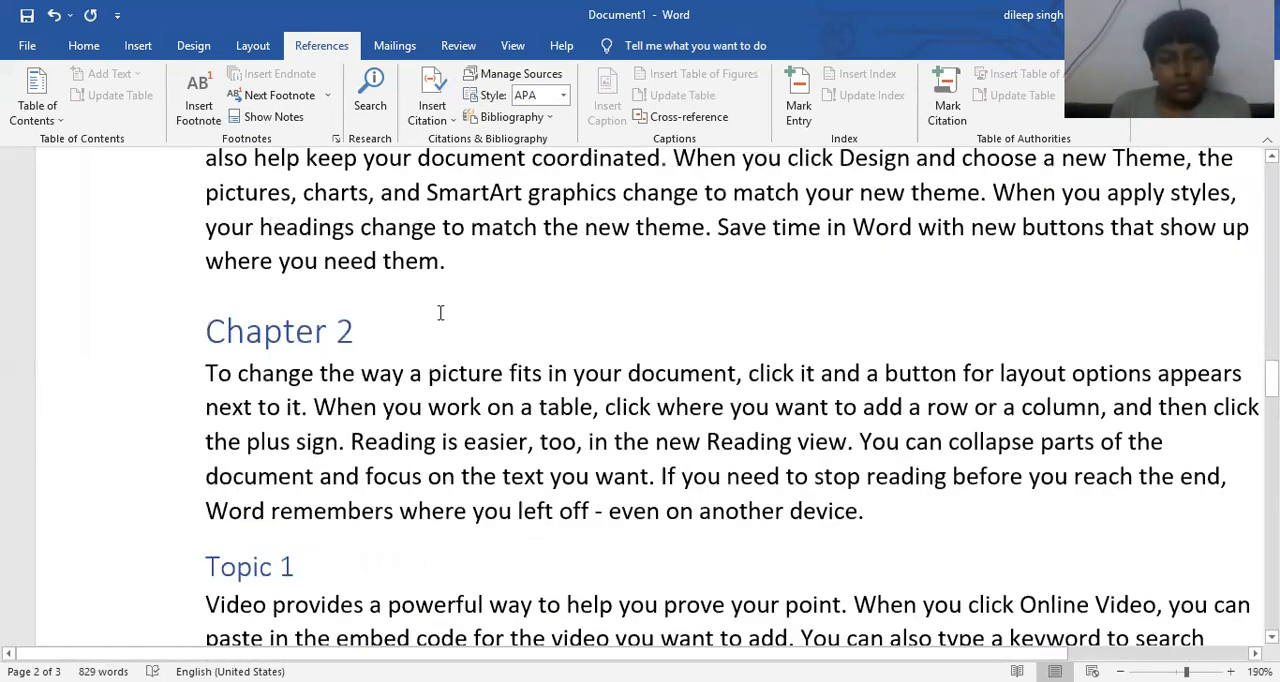
{"action": "scroll", "coordinate": [418, 355], "scroll_direction": "down", "scroll_amount": 6}
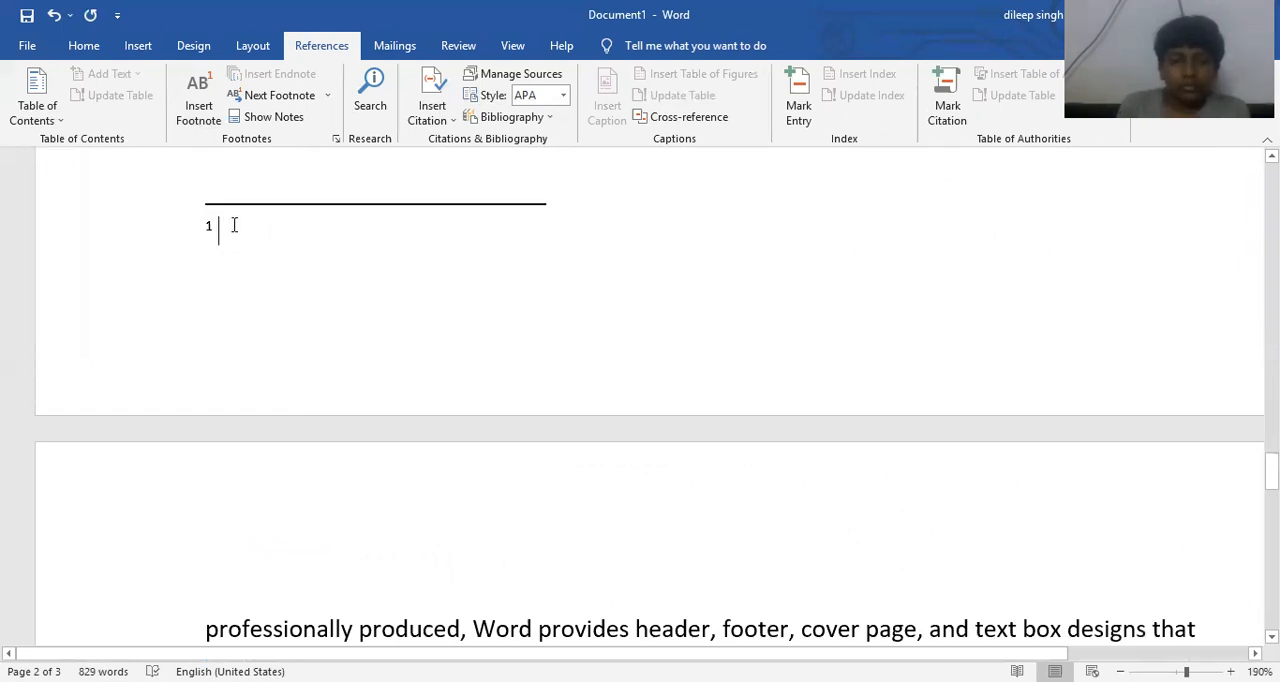
{"action": "type", "text": "this is first footnote"}
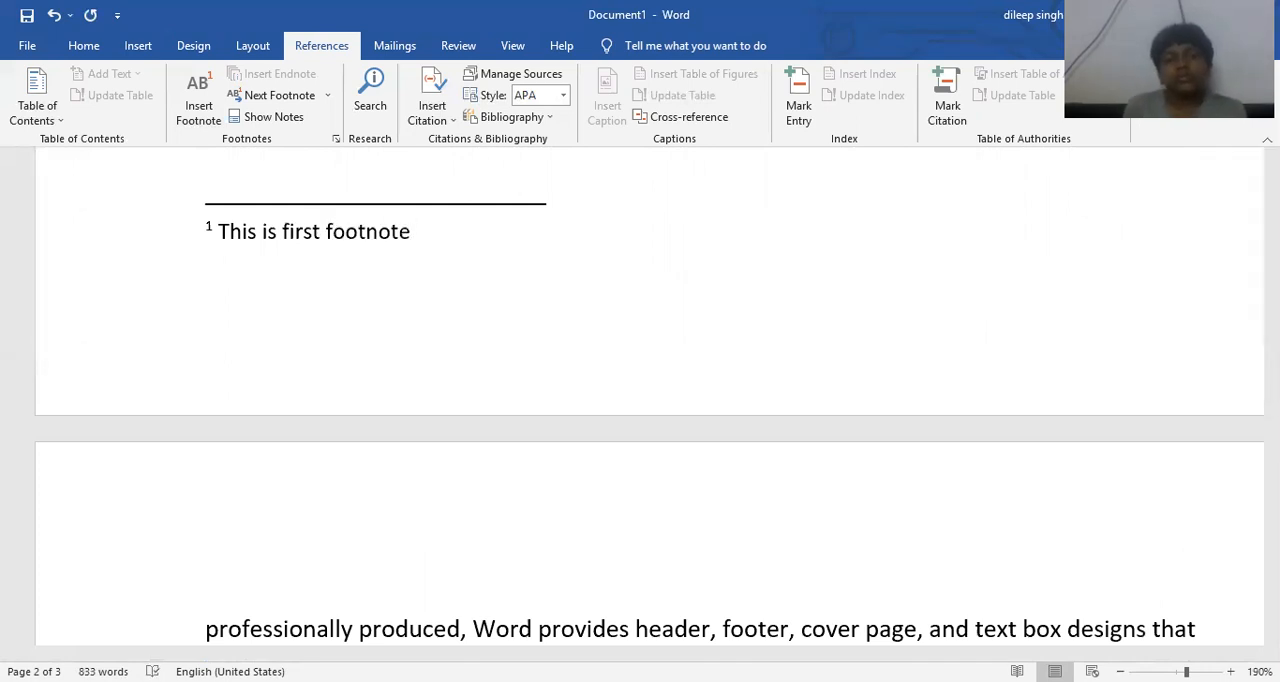
- Add a footnote to the word "point" in the first sentence under Chapter 1, with the text "This is second footnote"
{"action": "scroll", "coordinate": [399, 266], "scroll_direction": "up", "scroll_amount": 3}
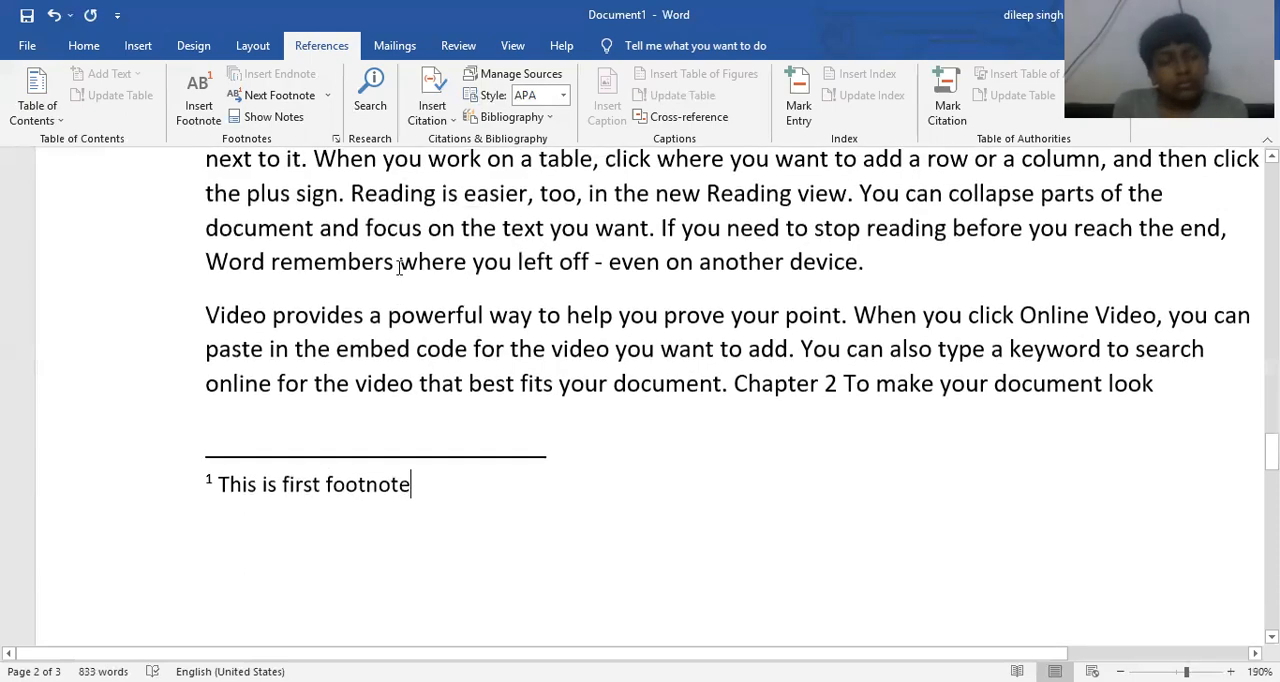
{"action": "scroll", "coordinate": [395, 270], "scroll_direction": "up", "scroll_amount": 6}
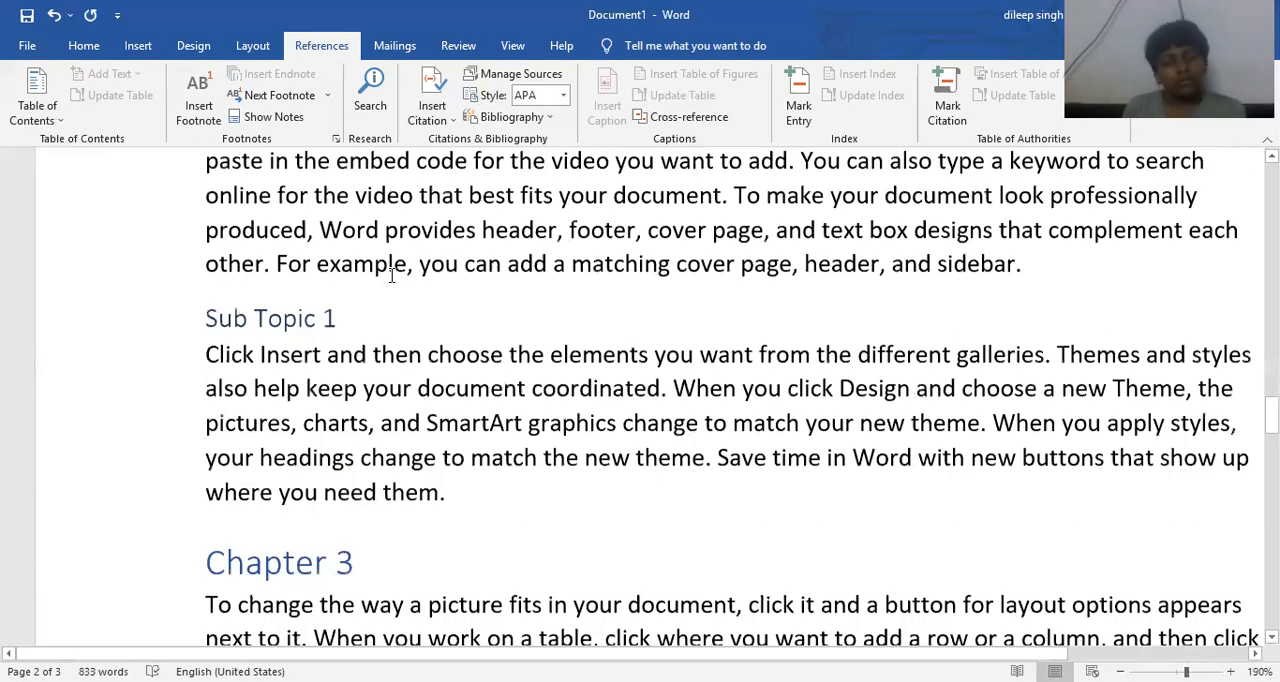
{"action": "scroll", "coordinate": [391, 276], "scroll_direction": "up", "scroll_amount": 8}
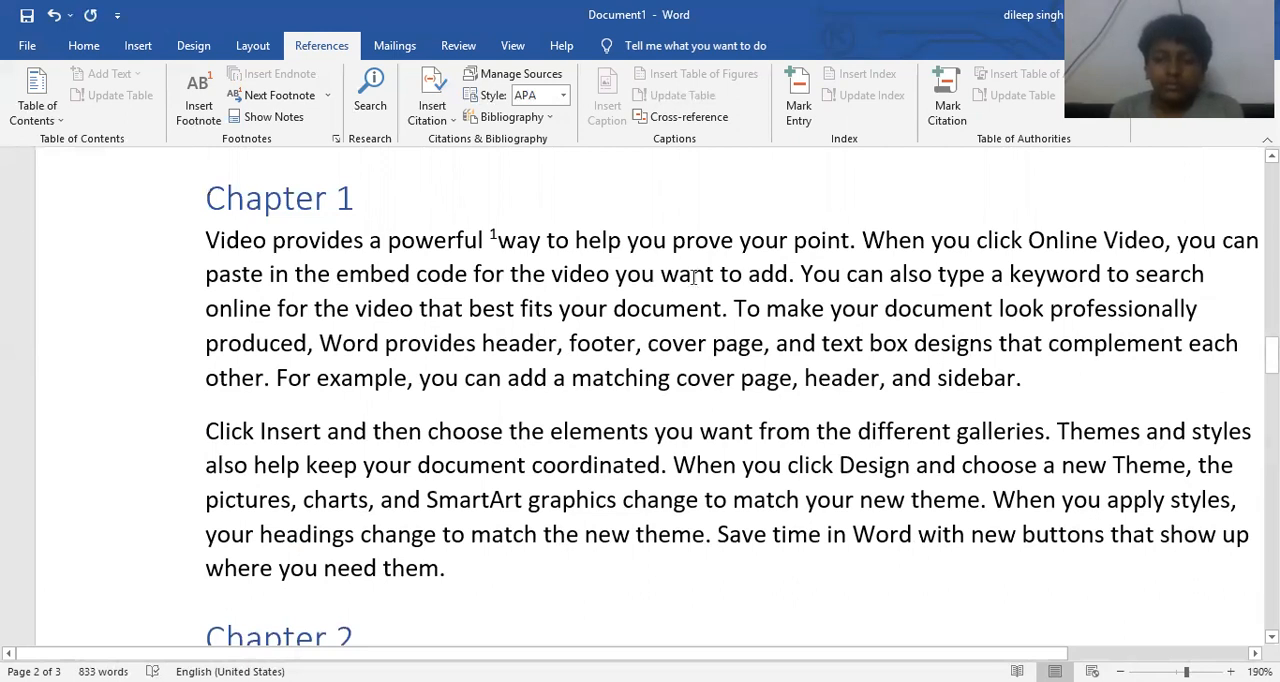
{"action": "double_click", "coordinate": [820, 241]}
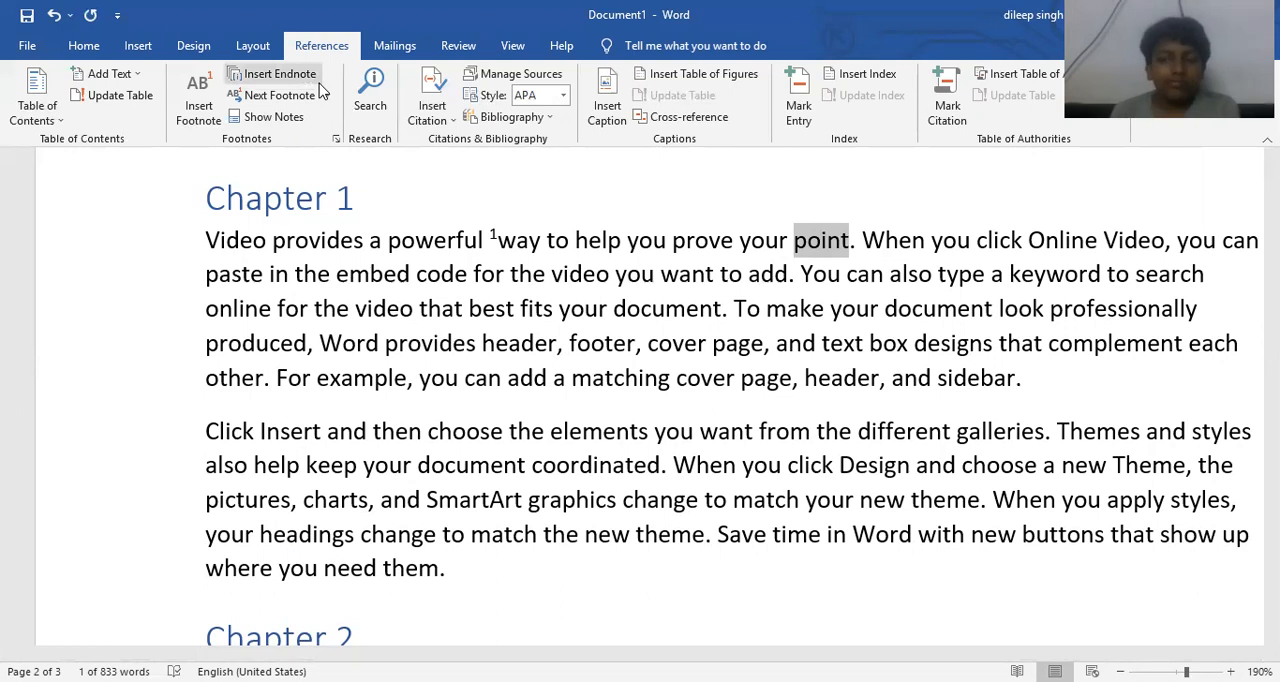
{"action": "left_click", "coordinate": [212, 112]}
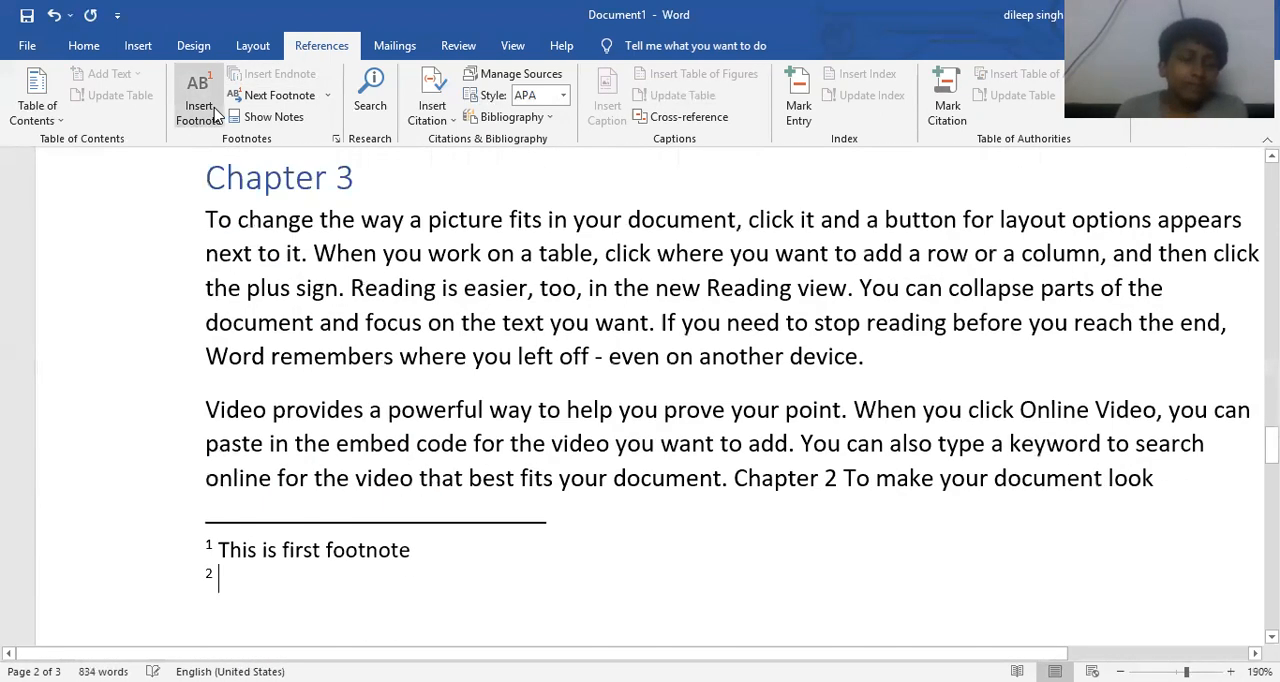
{"action": "type", "text": "This is m"}
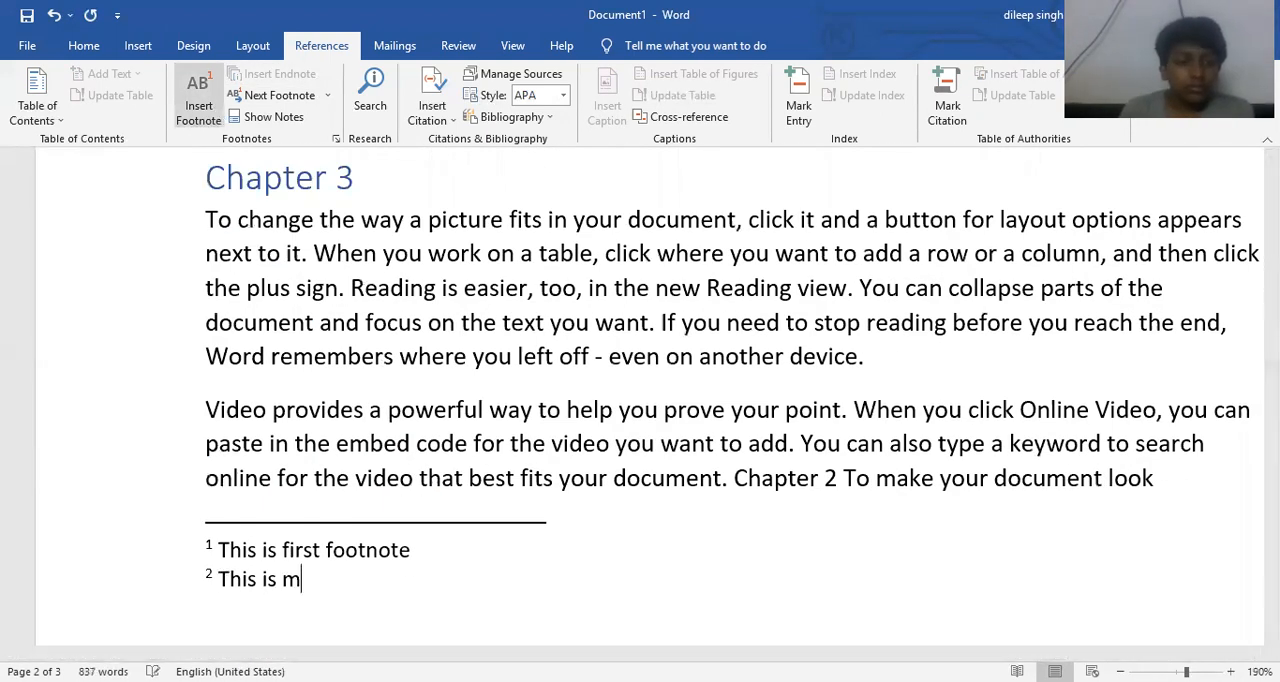
{"action": "key", "text": "BackSpace"}
{"action": "type", "text": "se"}
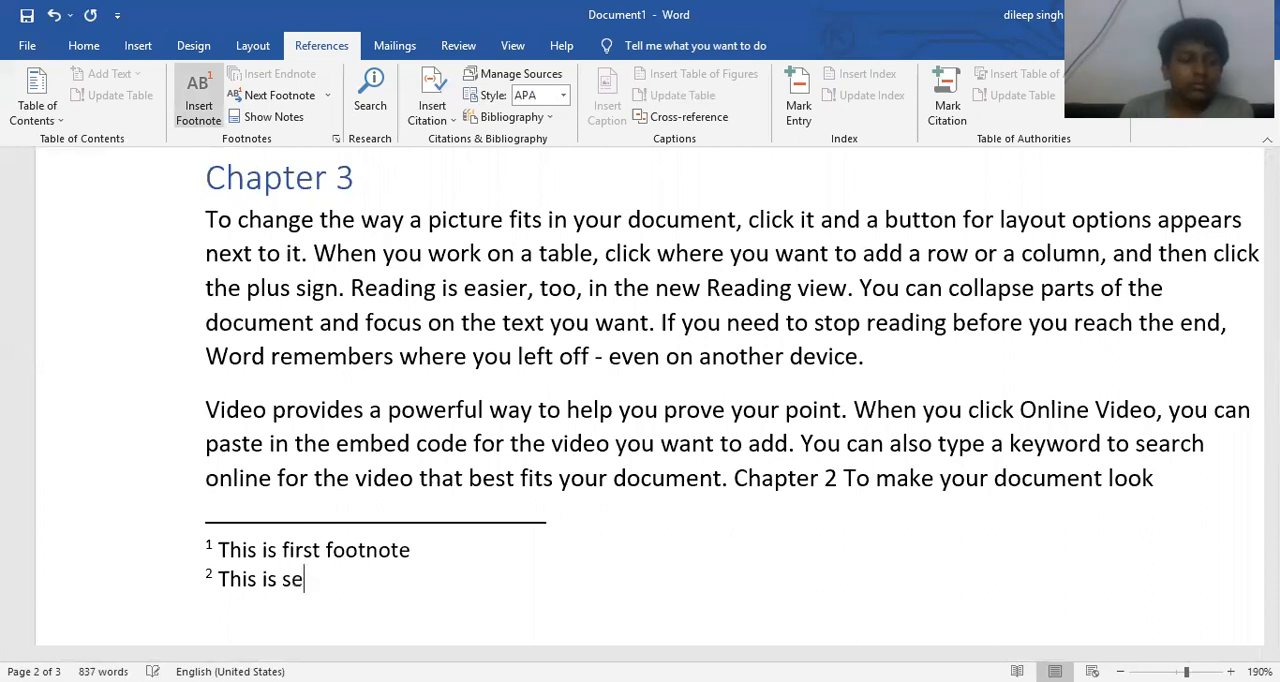
{"action": "type", "text": "cond footnote"}
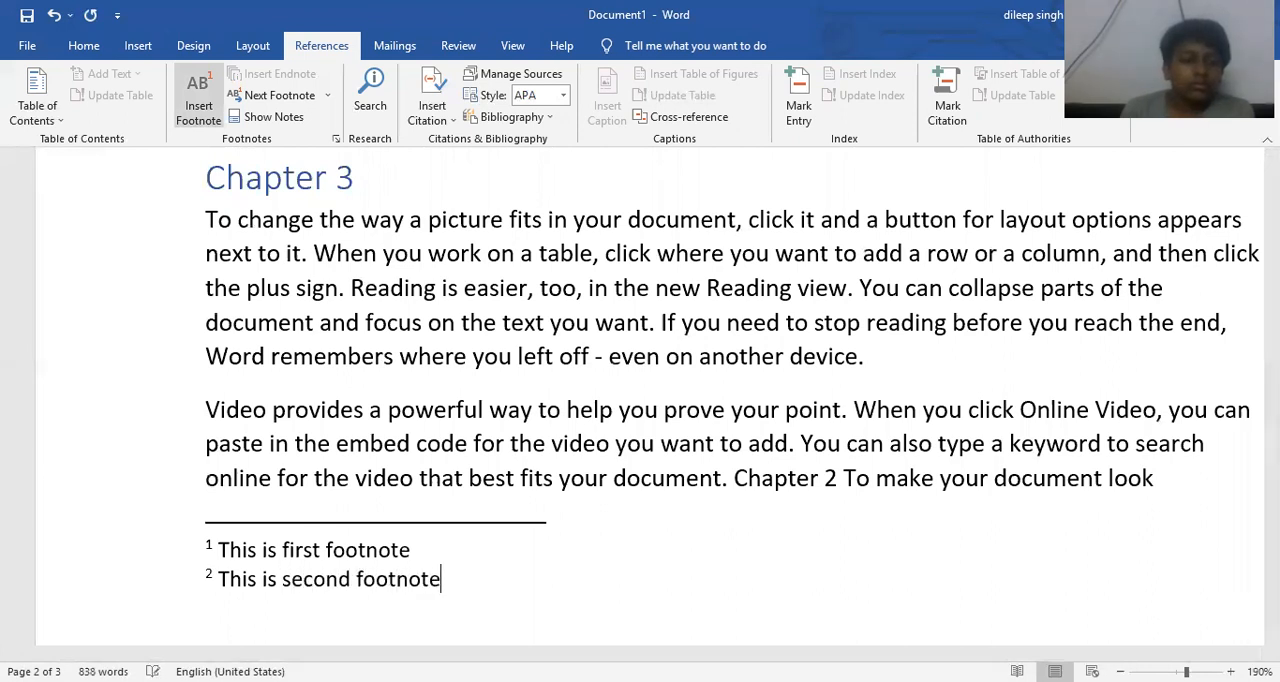
- Examine the two footnote reference marks under Chapter 1 and their matching notes at the end of the page
{"action": "left_click", "coordinate": [501, 290]}
{"action": "scroll", "coordinate": [501, 290], "scroll_direction": "up", "scroll_amount": 10}
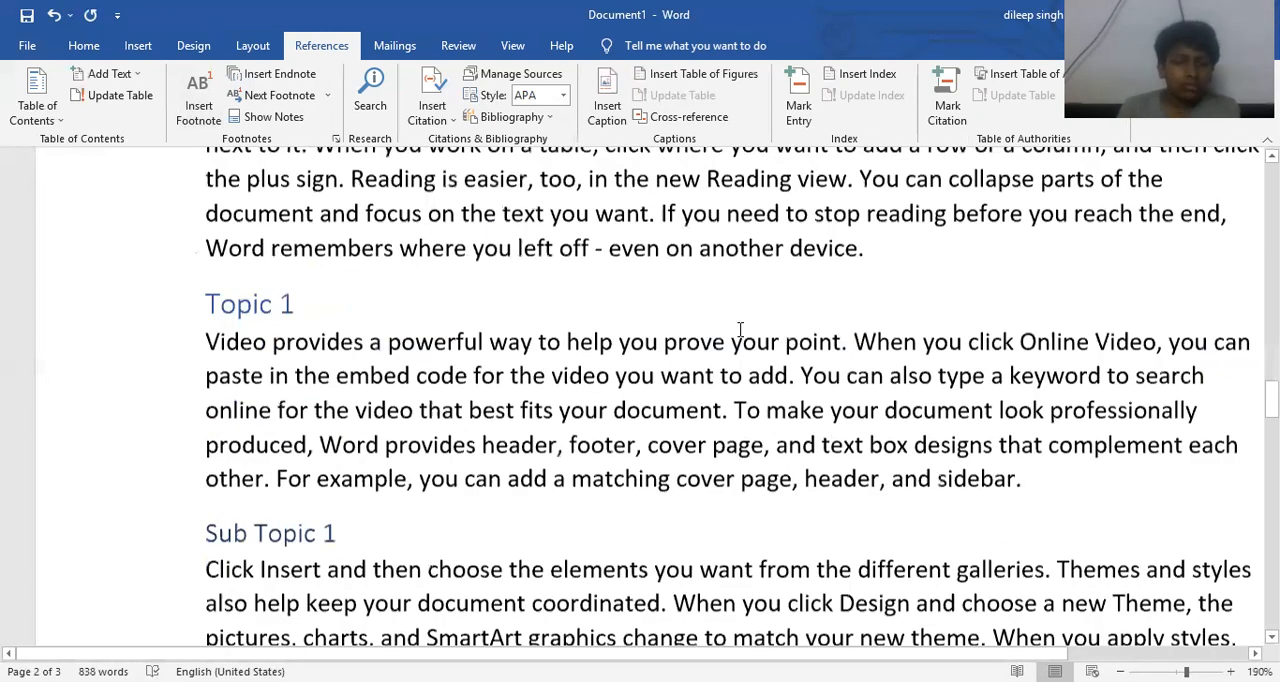
{"action": "scroll", "coordinate": [752, 331], "scroll_direction": "up", "scroll_amount": 5}
{"action": "scroll", "coordinate": [851, 482], "scroll_direction": "down", "scroll_amount": 1}
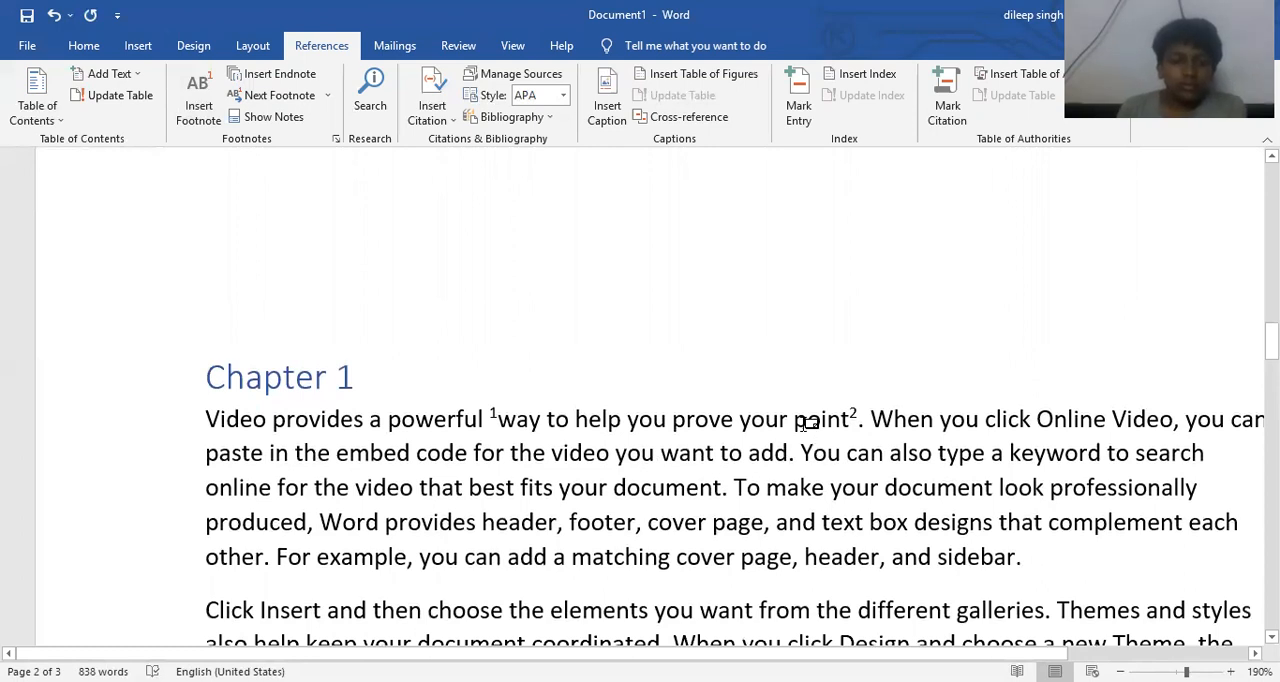
{"action": "mouse_move", "coordinate": [806, 424]}
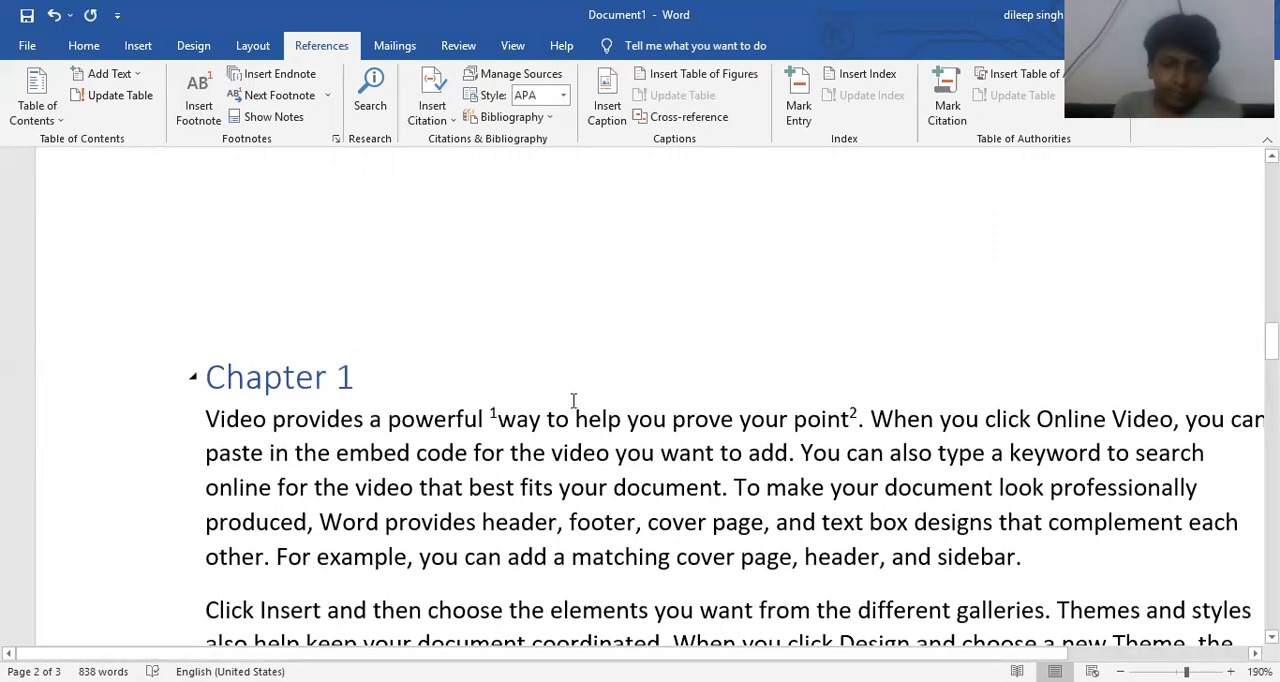
{"action": "scroll", "coordinate": [425, 440], "scroll_direction": "down", "scroll_amount": 6}
{"action": "scroll", "coordinate": [431, 437], "scroll_direction": "down", "scroll_amount": 7}
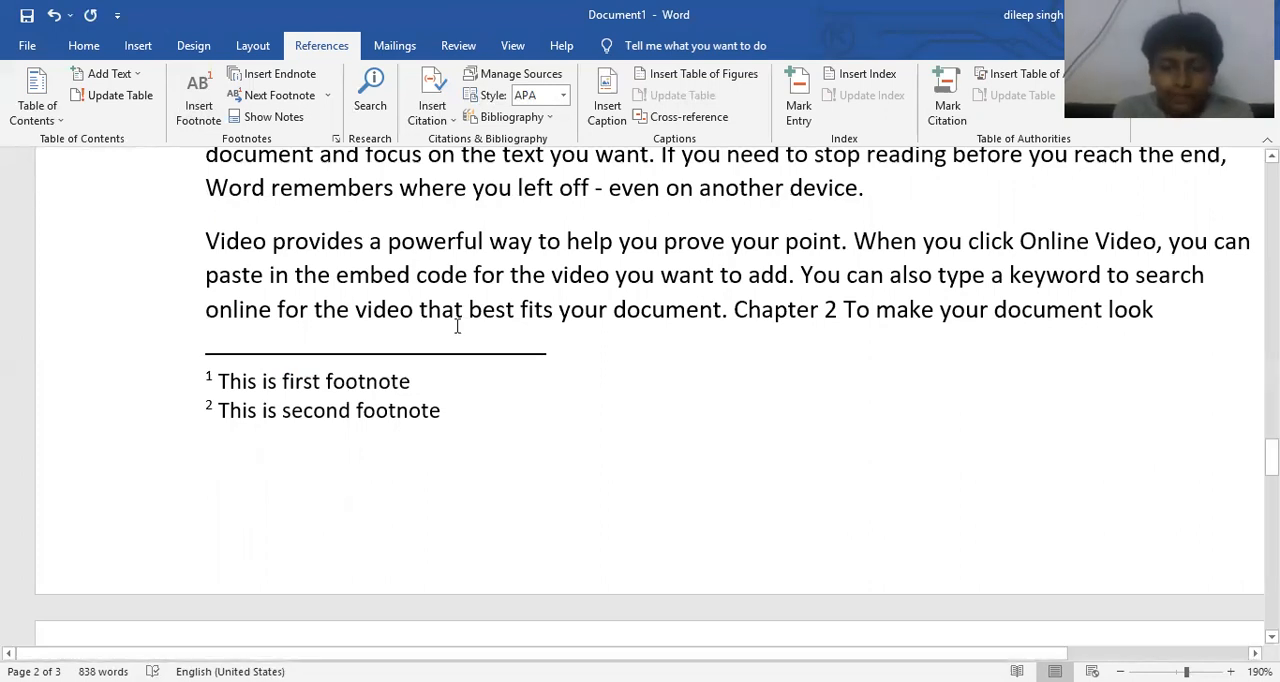
{"action": "scroll", "coordinate": [457, 325], "scroll_direction": "up", "scroll_amount": 4}
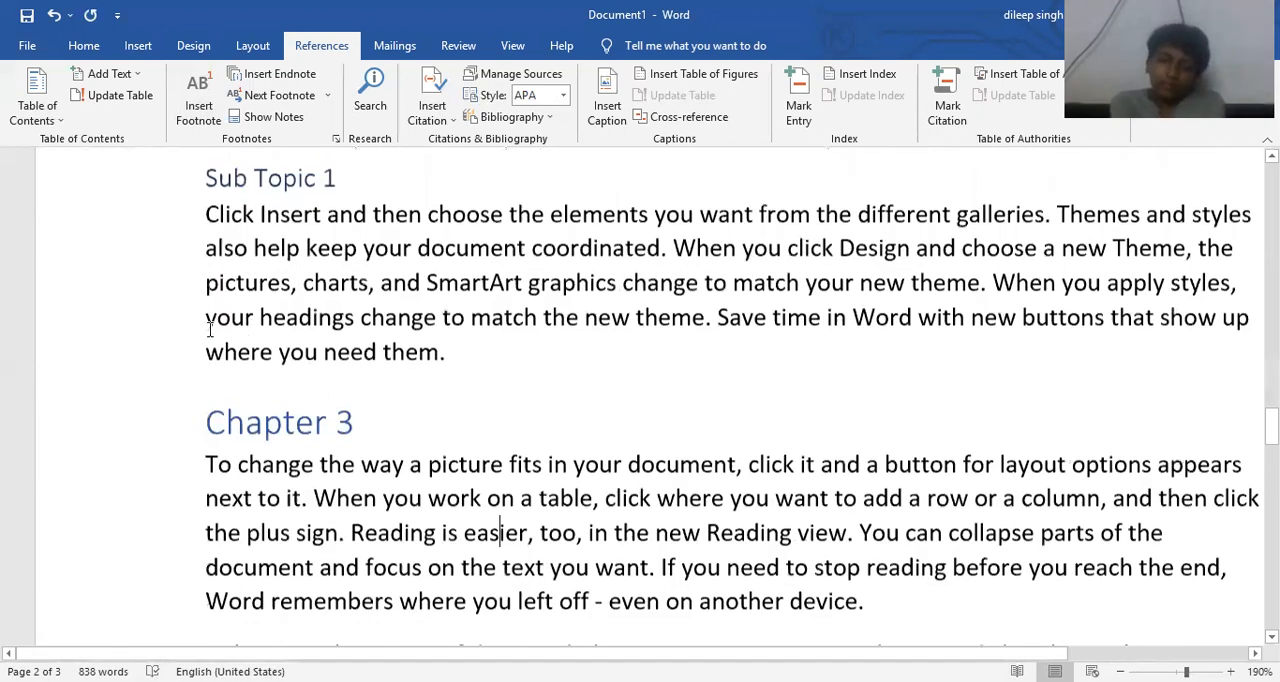
{"action": "scroll", "coordinate": [210, 330], "scroll_direction": "up", "scroll_amount": 12}
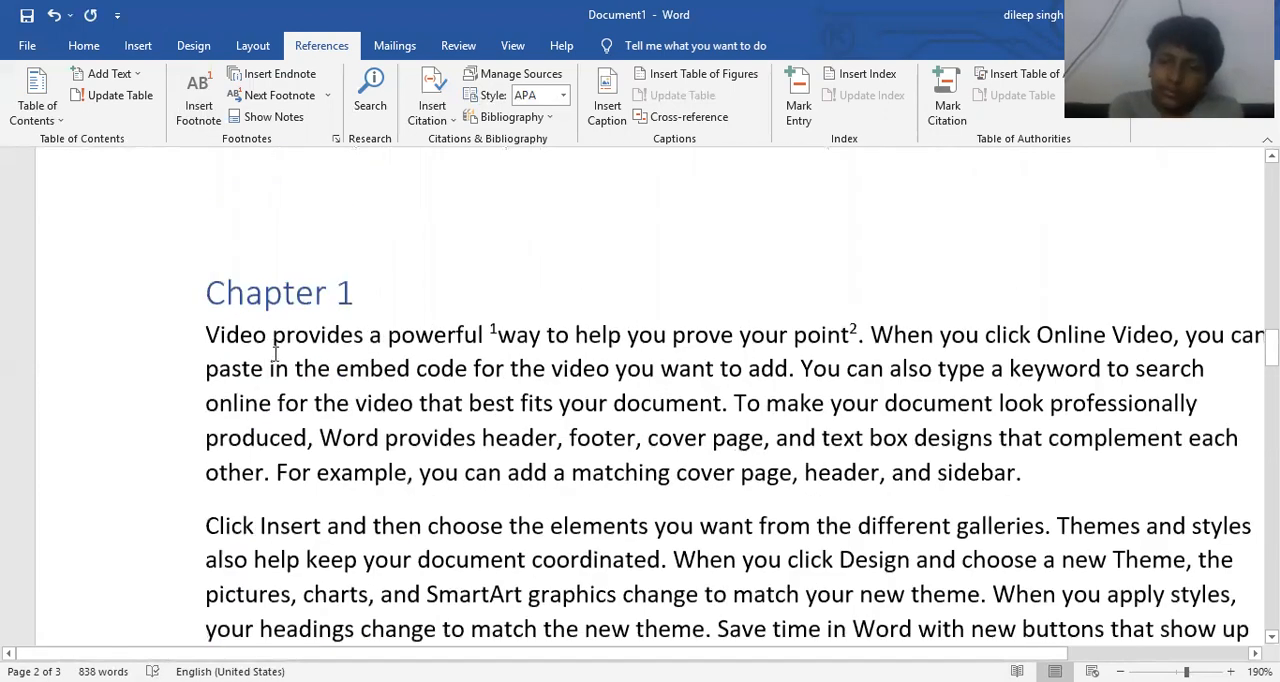
- Add a footnote to the word "provides" in "Word provides header" under Chapter 1, with the text "This is third footnote"
{"action": "scroll", "coordinate": [275, 352], "scroll_direction": "down", "scroll_amount": 1}
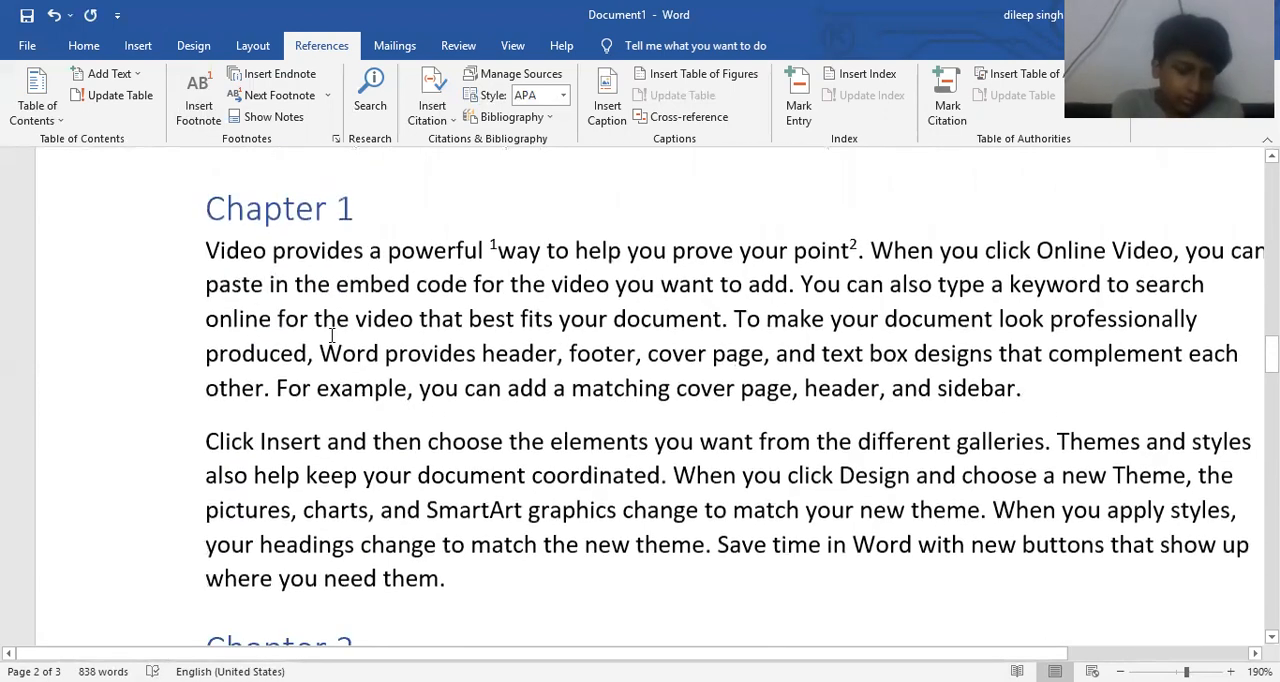
{"action": "double_click", "coordinate": [425, 358]}
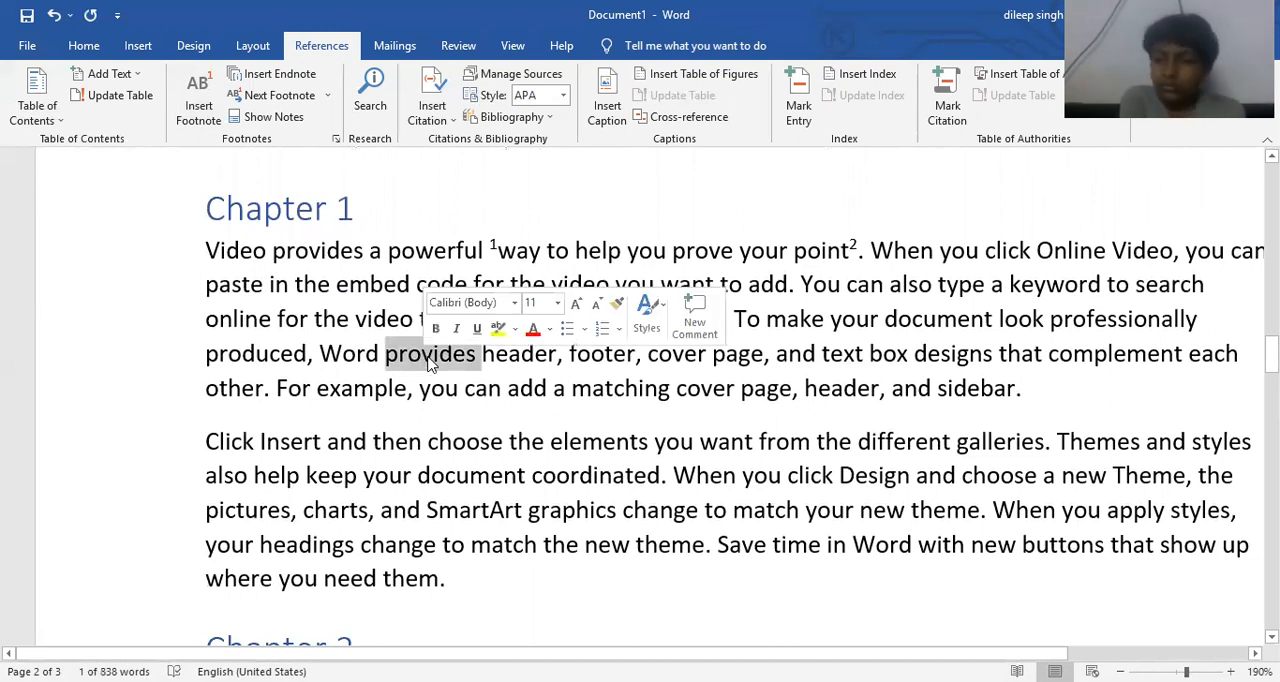
{"action": "key", "text": "ctrl+alt+f"}
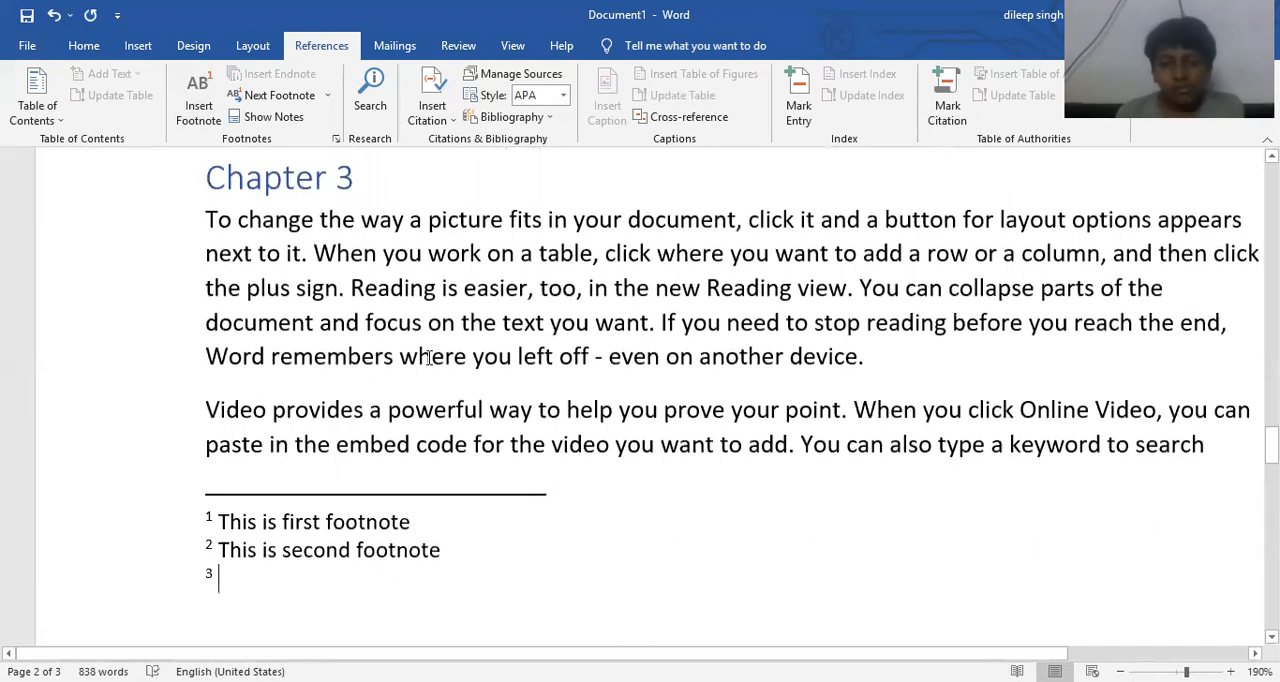
{"action": "type", "text": "This "}
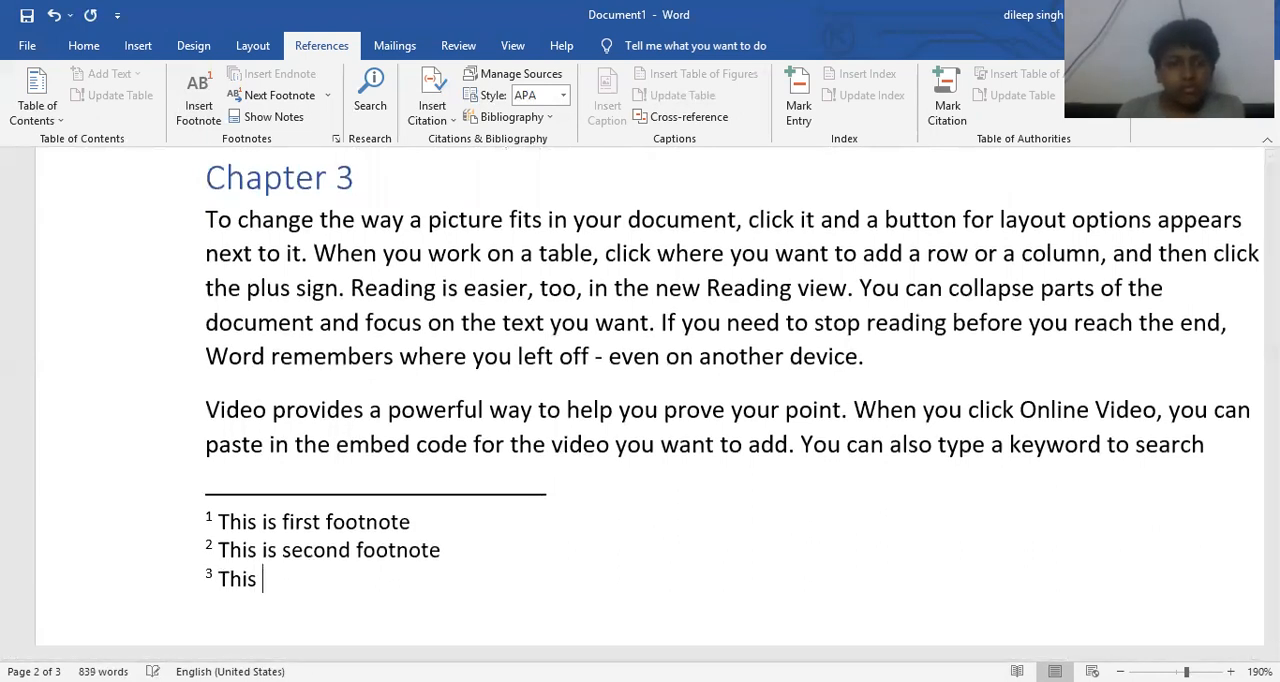
{"action": "type", "text": "is third footnote"}
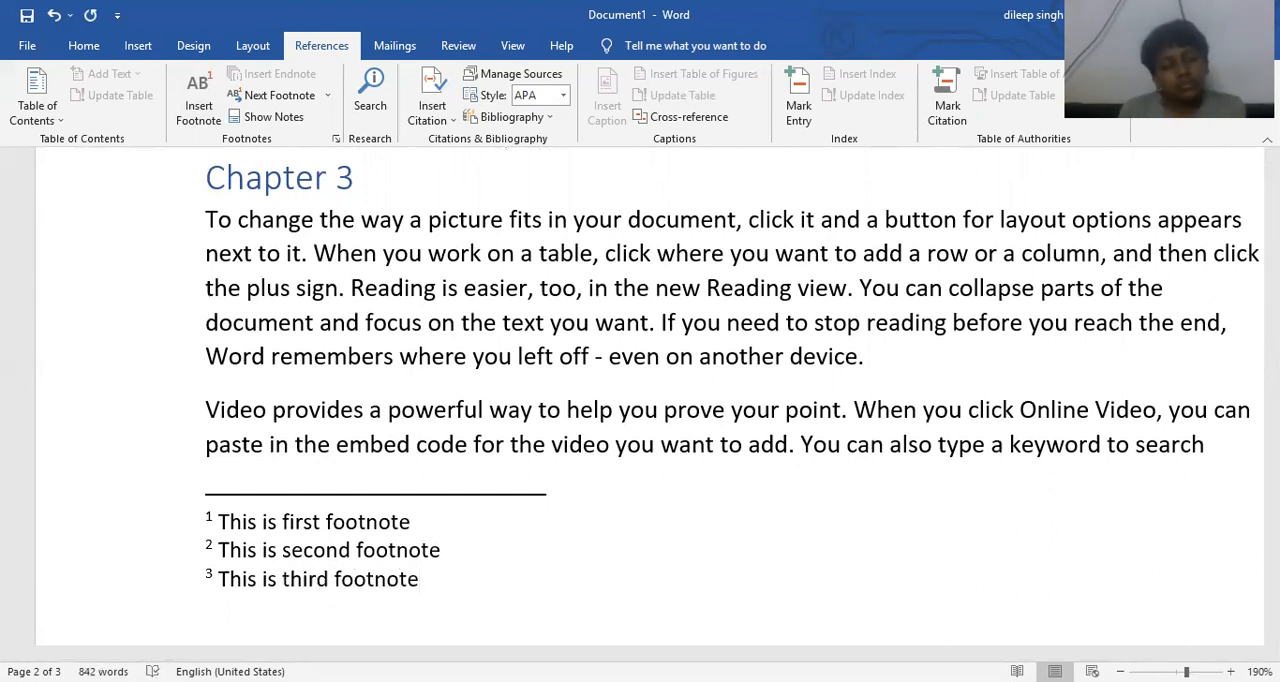
- Add a new paragraph reading "Insert Footnote" after the Sub Topic 1 text, above the Chapter 3 heading
{"action": "scroll", "coordinate": [503, 380], "scroll_direction": "up", "scroll_amount": 3}
{"action": "left_click", "coordinate": [498, 371]}
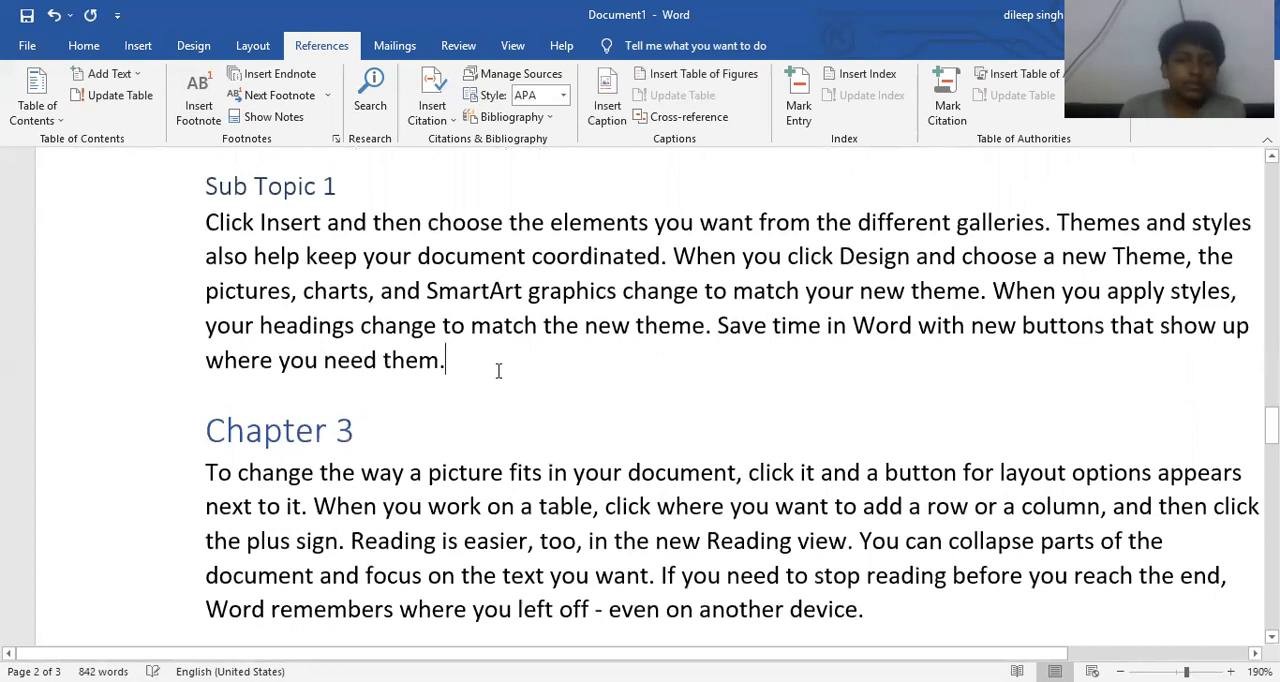
{"action": "key", "text": "Return"}
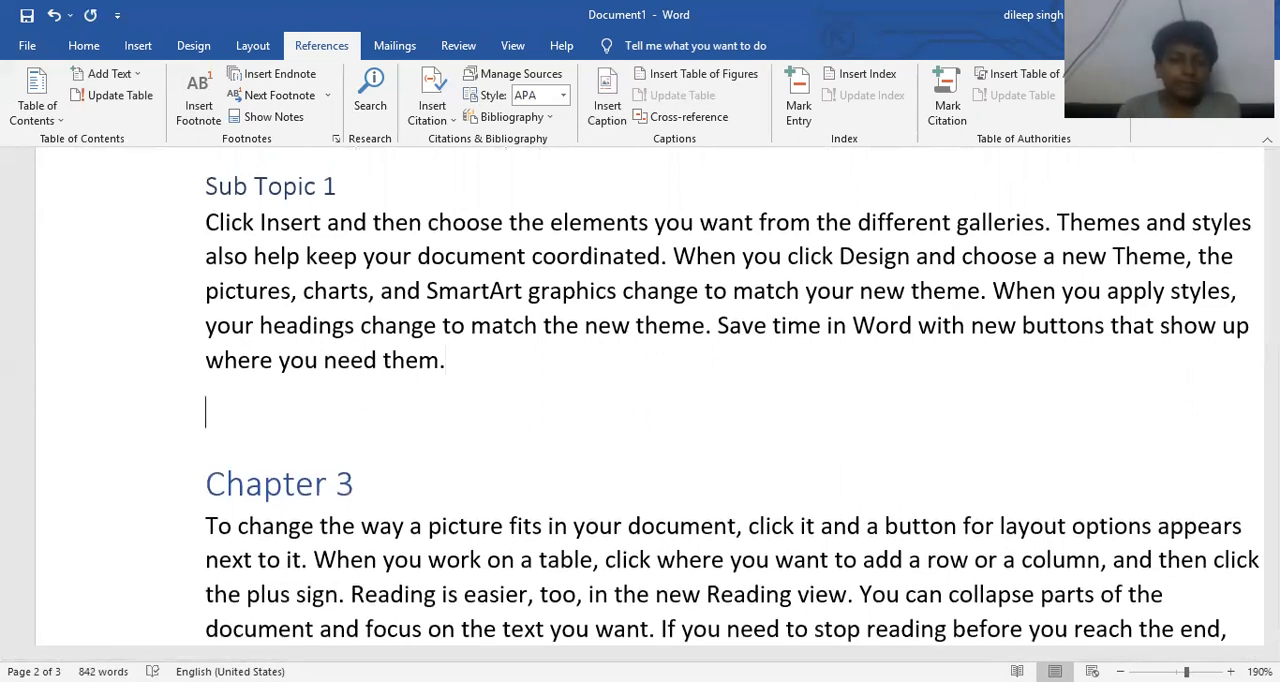
{"action": "type", "text": "Foo"}
{"action": "key", "text": "BackSpace"}
{"action": "key", "text": "BackSpace"}
{"action": "key", "text": "BackSpace"}
{"action": "type", "text": "Insert"}
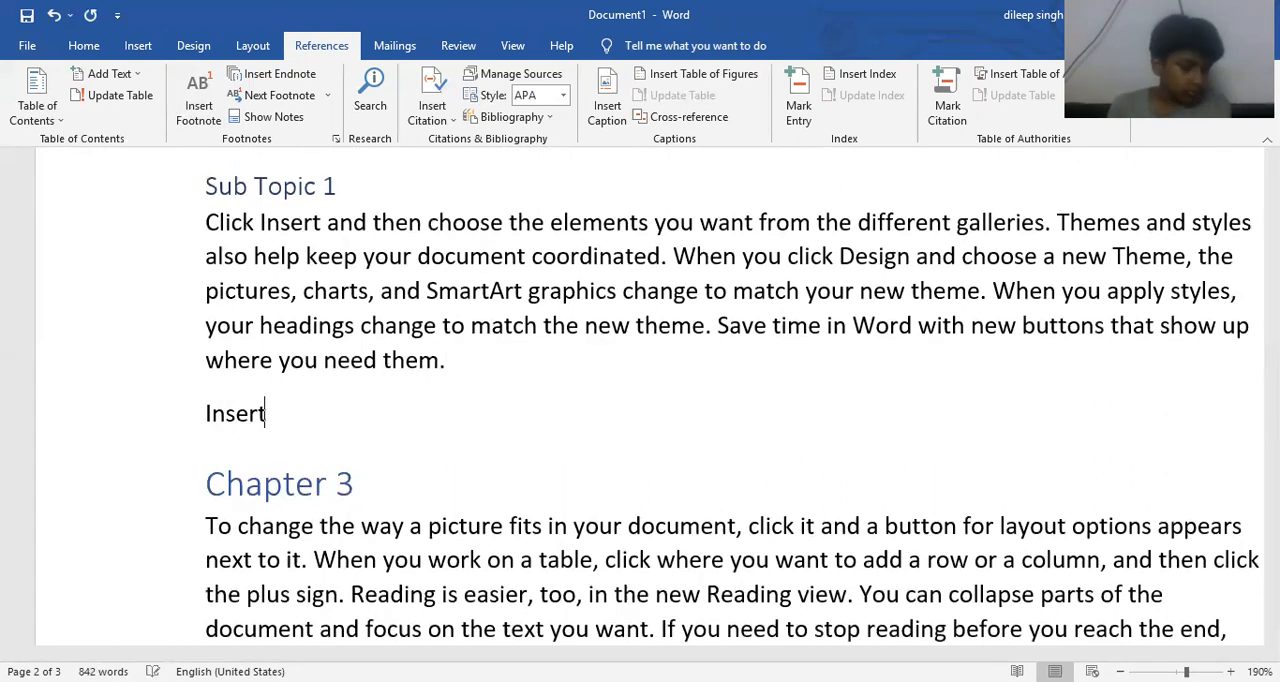
{"action": "type", "text": " Footnote"}
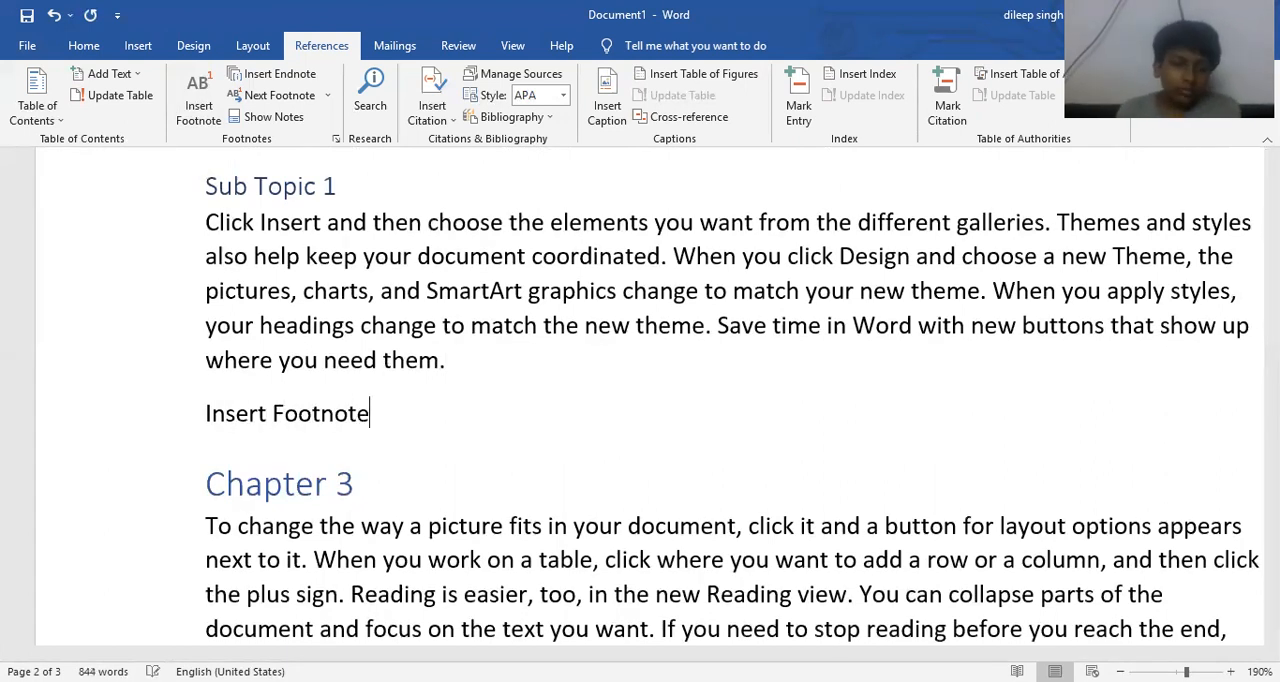
- Add the shortcut text "Altr+Ctrl+F" two tab stops after "Insert Footnote"
{"action": "key", "text": "Tab"}
{"action": "key", "text": "Tab"}
{"action": "type", "text": "Altr+"}
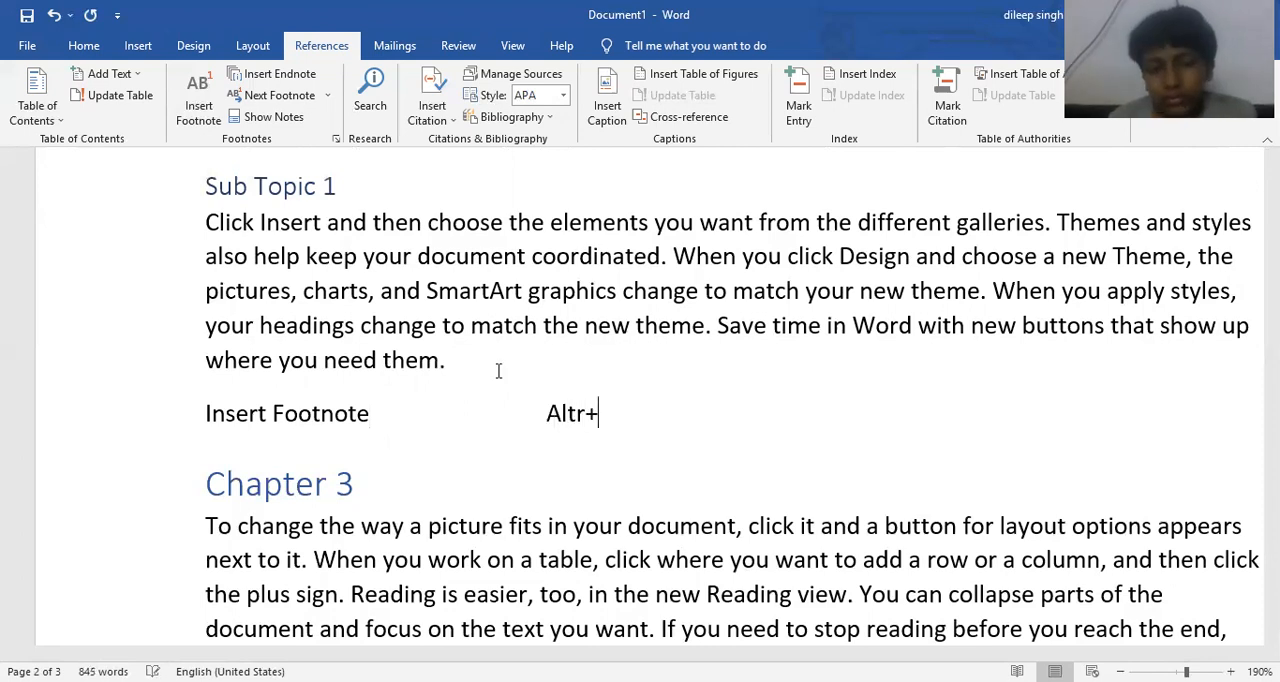
{"action": "type", "text": "Ctrl+"}
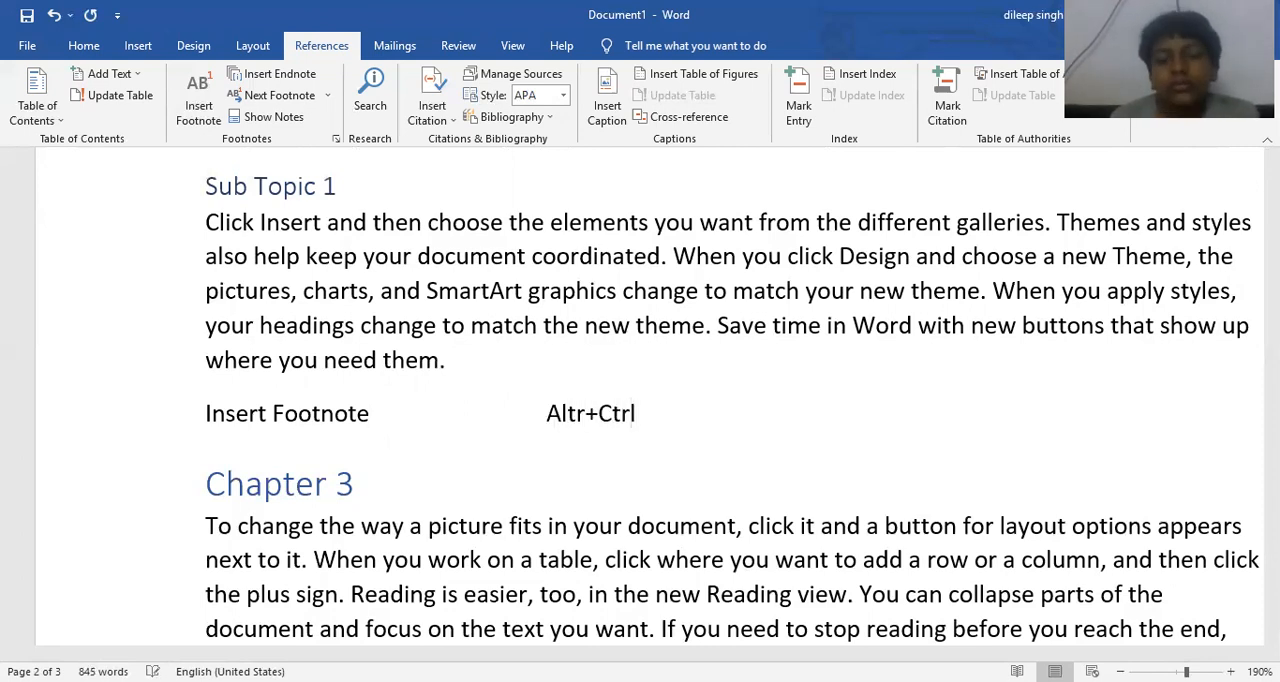
{"action": "type", "text": "F"}
- Add a new paragraph reading "Insert Endnote" below the "Insert Footnote" line, above the Chapter 3 heading
{"action": "key", "text": "Return"}
{"action": "type", "text": "In"}
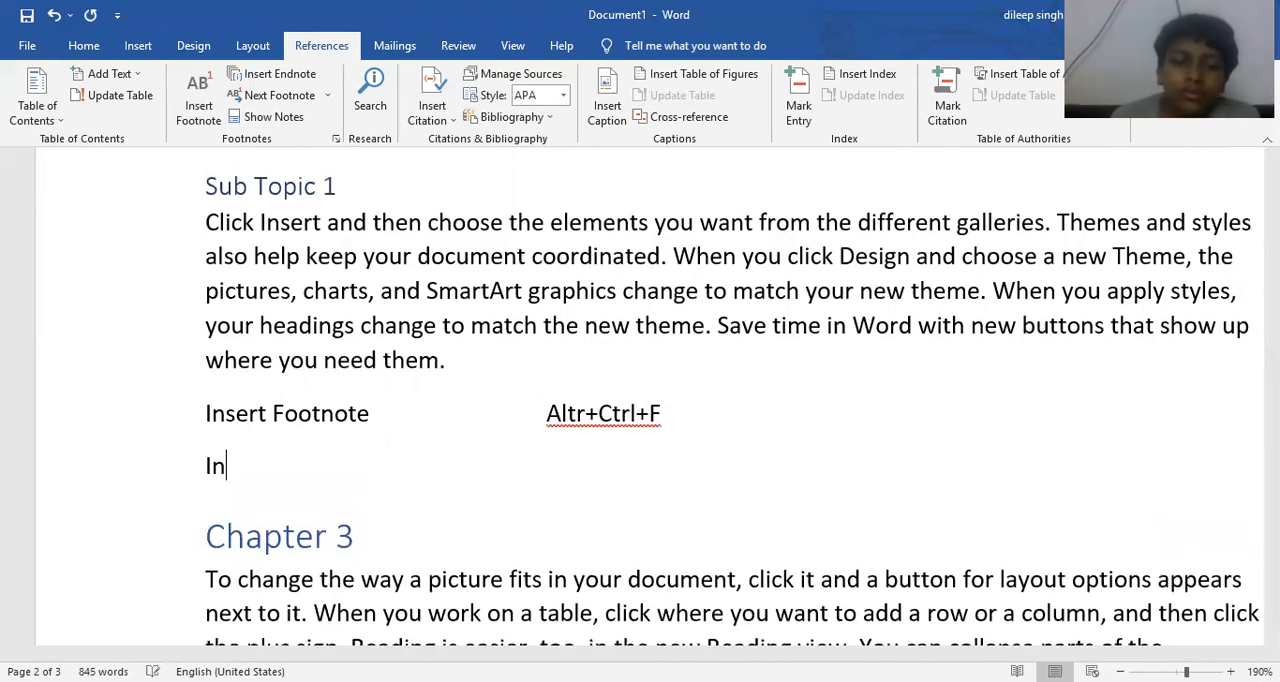
{"action": "type", "text": "sert Endnote"}
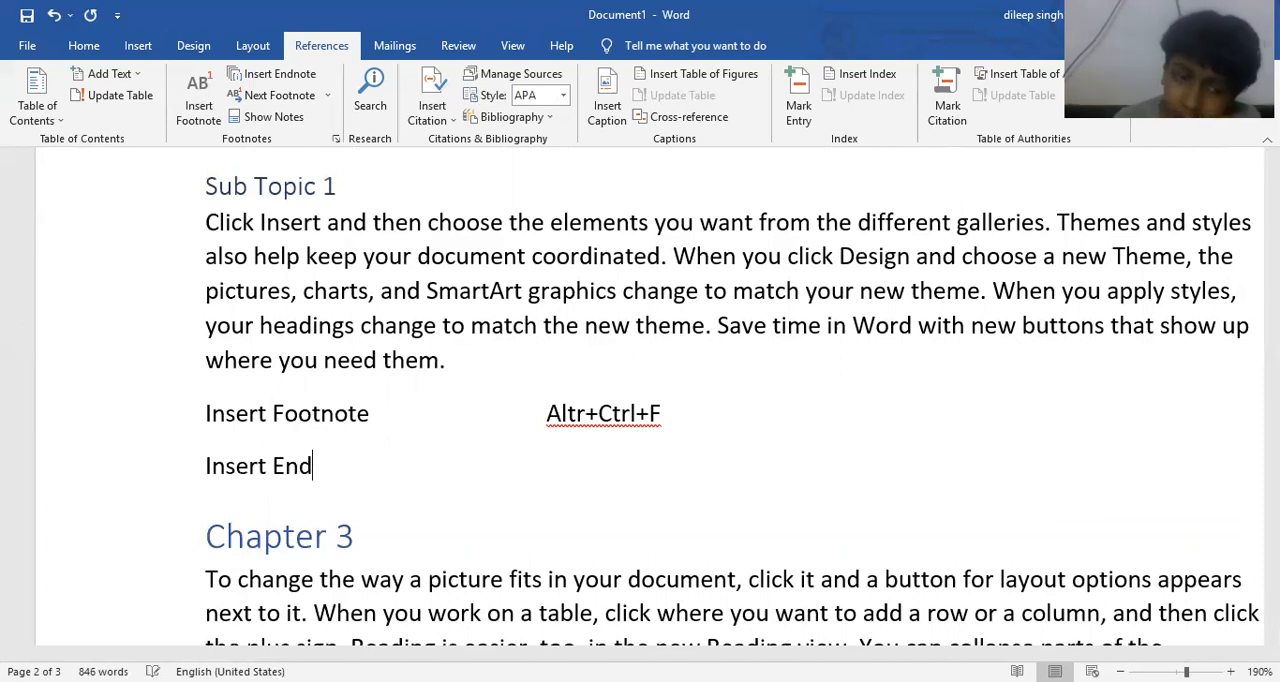
- Add the shortcut text "Alt+Ctrl+D" two tab stops after "Insert Endnote"
{"action": "key", "text": "Tab"}
{"action": "key", "text": "Tab"}
{"action": "type", "text": "Ct"}
{"action": "key", "text": "BackSpace"}
{"action": "key", "text": "BackSpace"}
{"action": "type", "text": "Alt+C"}
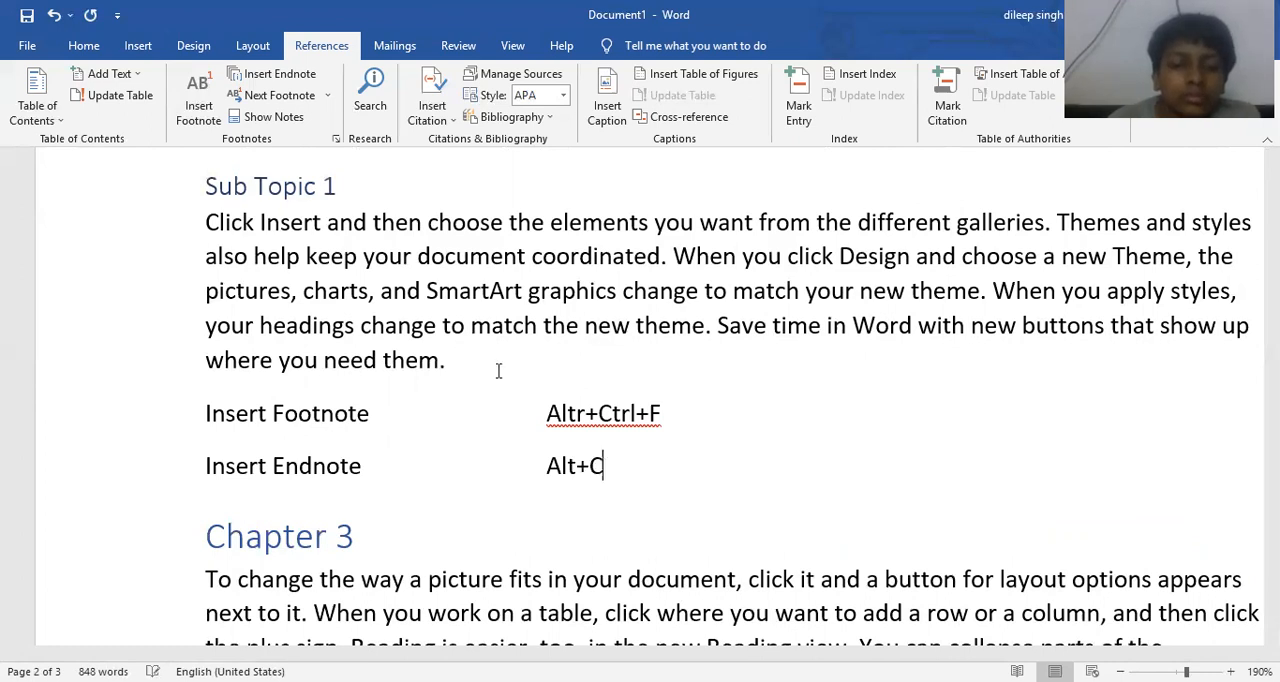
{"action": "type", "text": "trl+D"}
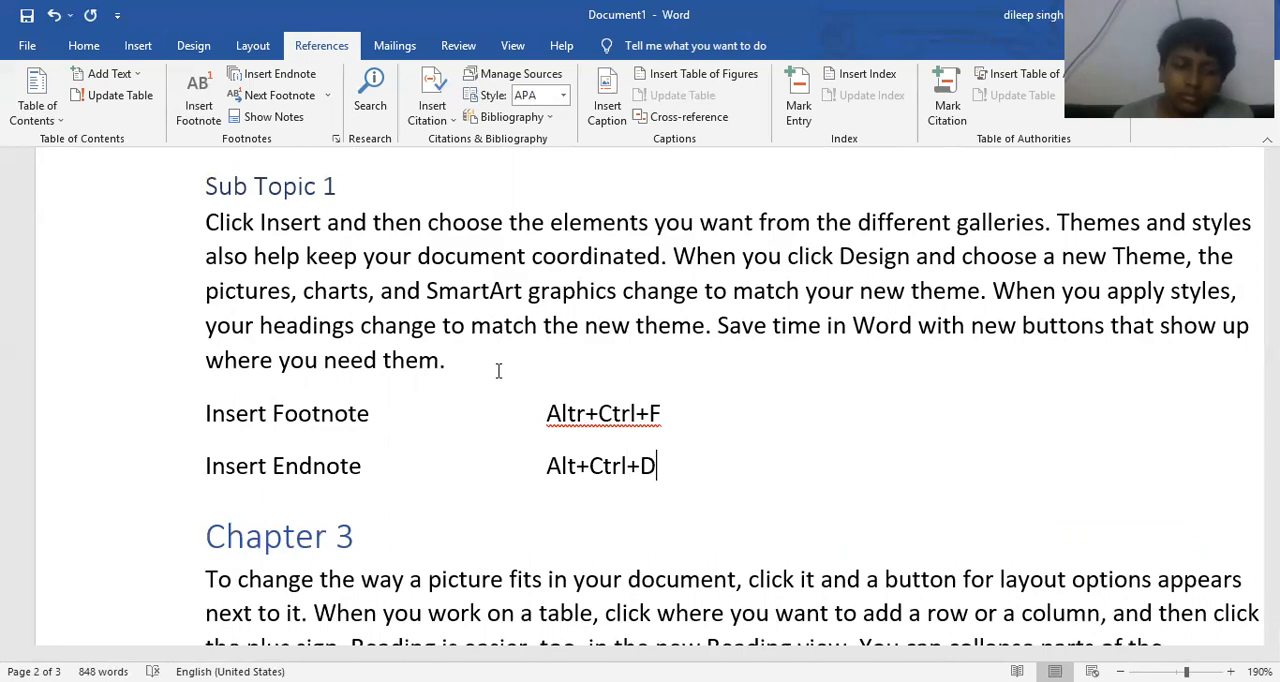
- Add an endnote to the word "video" in "online for the video" under Chapter 1, with the text "This is my first endnote."
{"action": "scroll", "coordinate": [498, 371], "scroll_direction": "up", "scroll_amount": 3}
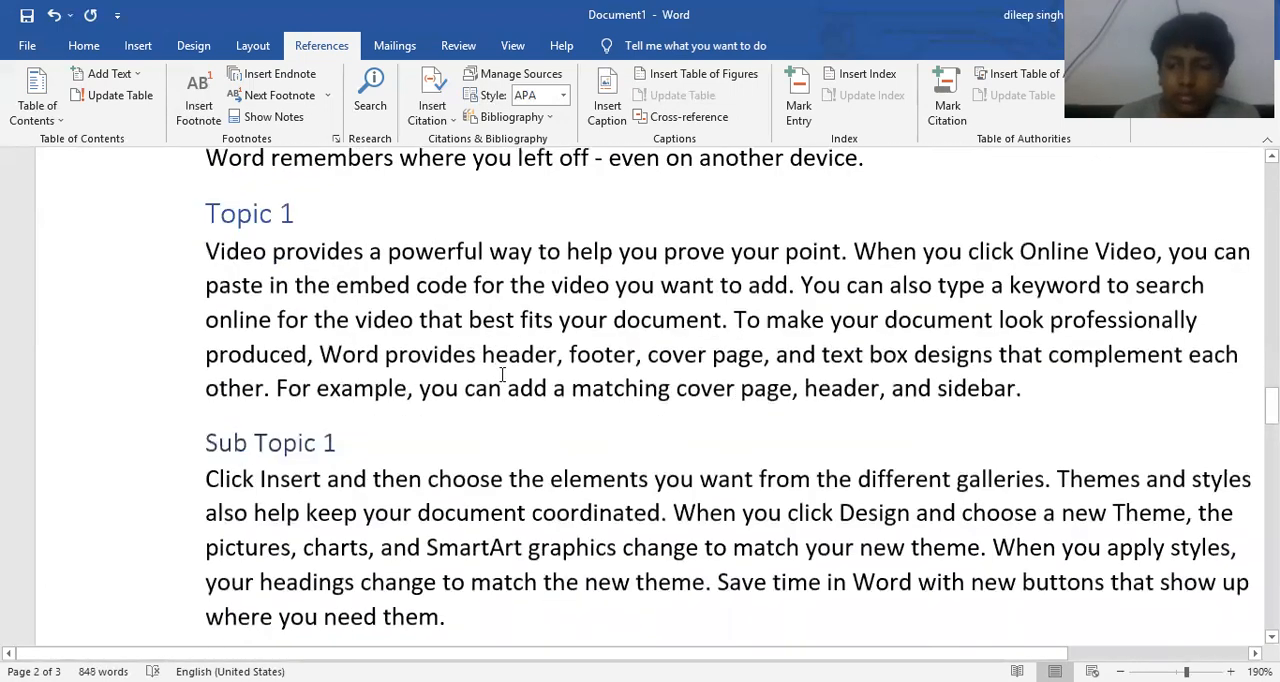
{"action": "scroll", "coordinate": [502, 374], "scroll_direction": "down", "scroll_amount": 3}
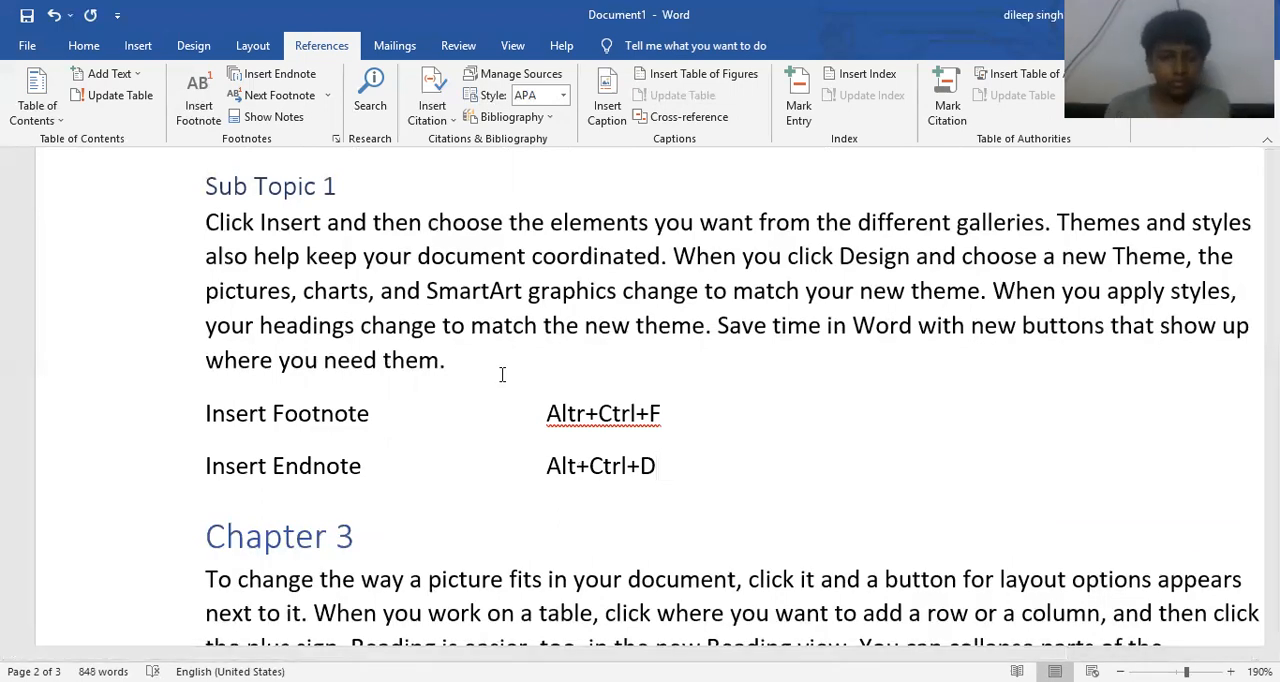
{"action": "scroll", "coordinate": [502, 374], "scroll_direction": "down", "scroll_amount": 3}
{"action": "scroll", "coordinate": [502, 374], "scroll_direction": "up", "scroll_amount": 10}
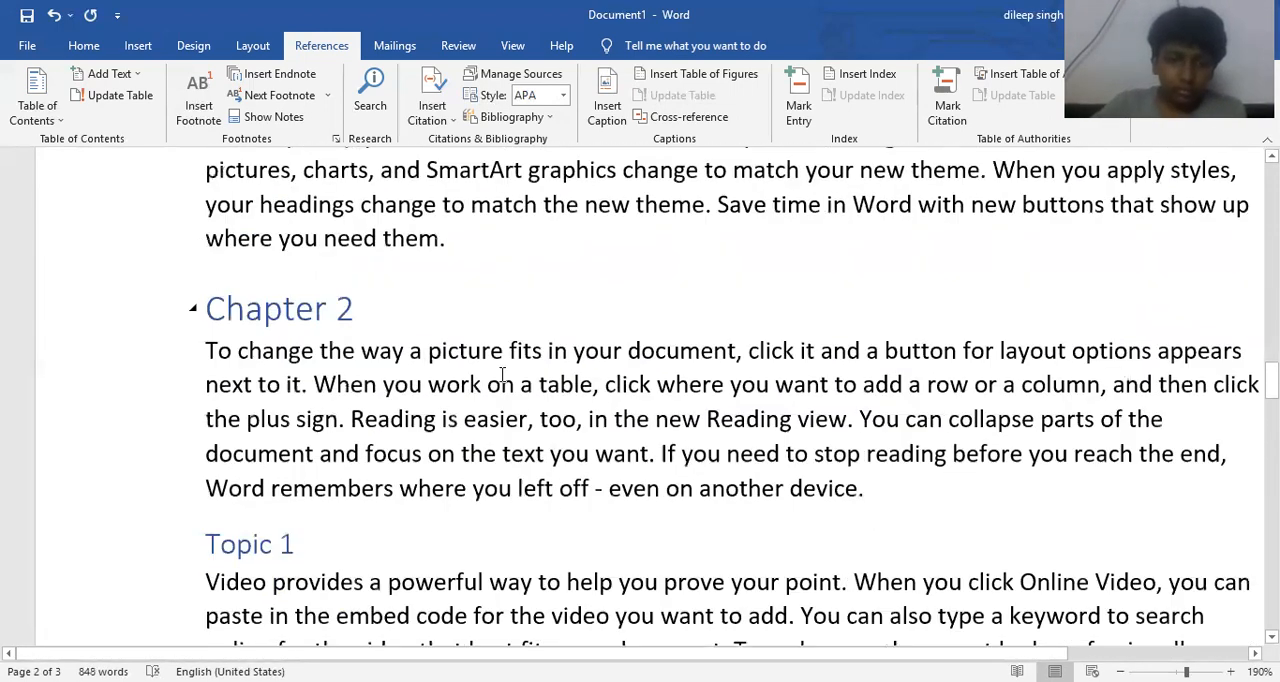
{"action": "scroll", "coordinate": [502, 374], "scroll_direction": "up", "scroll_amount": 4}
{"action": "scroll", "coordinate": [500, 371], "scroll_direction": "down", "scroll_amount": 2}
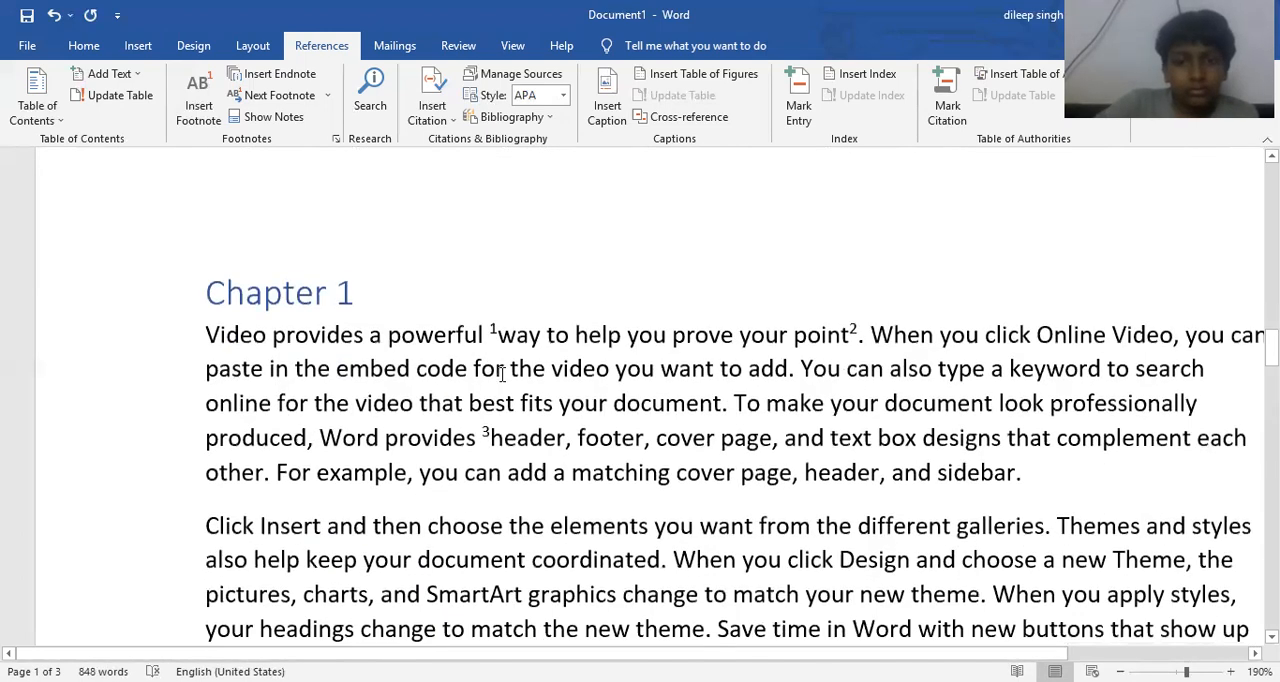
{"action": "double_click", "coordinate": [403, 405]}
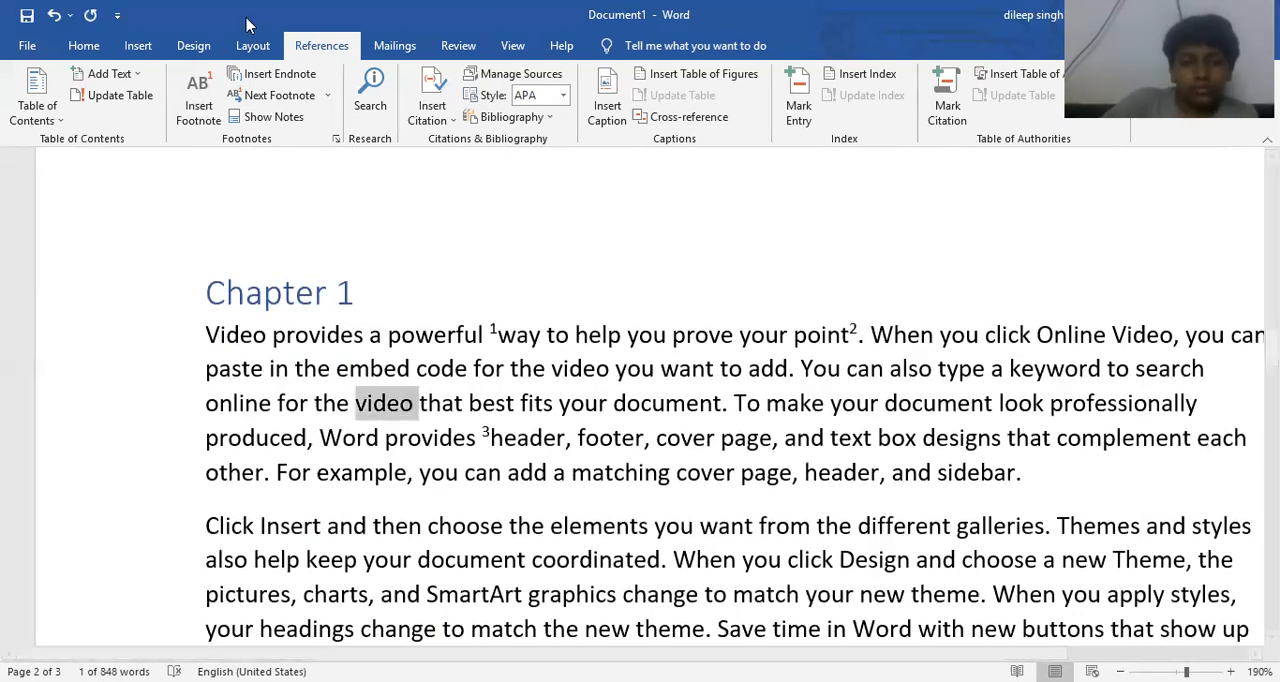
{"action": "left_click", "coordinate": [249, 84]}
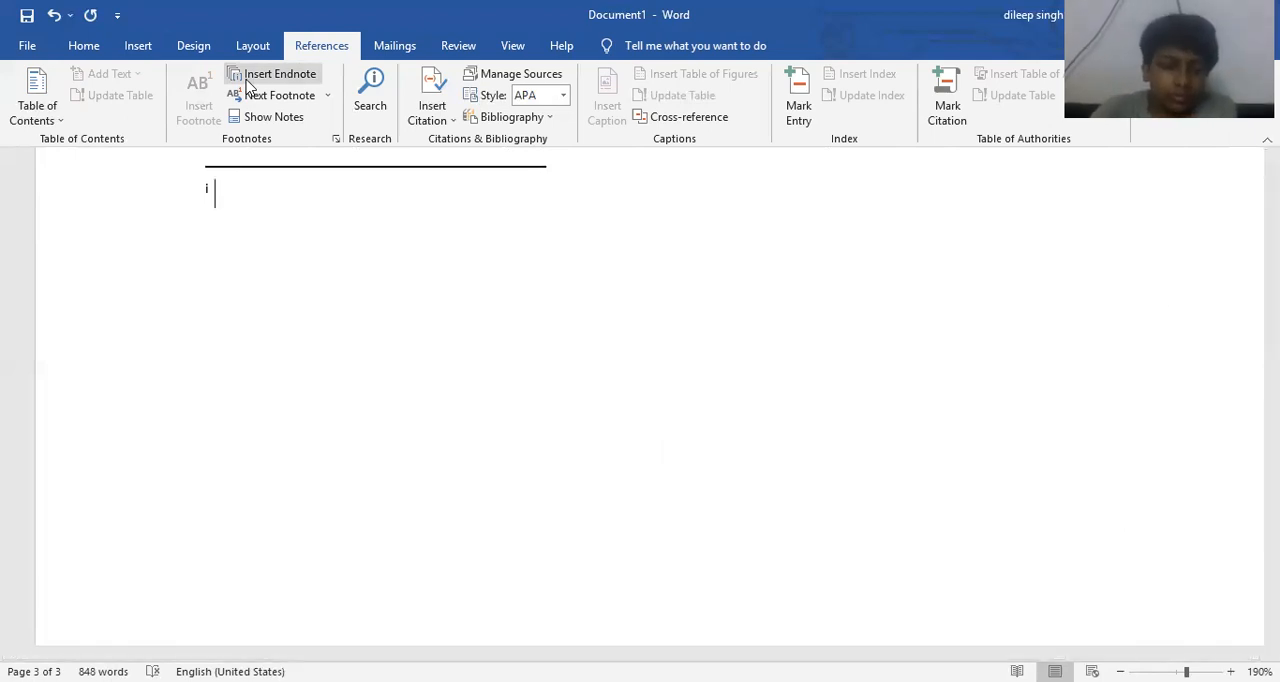
{"action": "type", "text": "thi"}
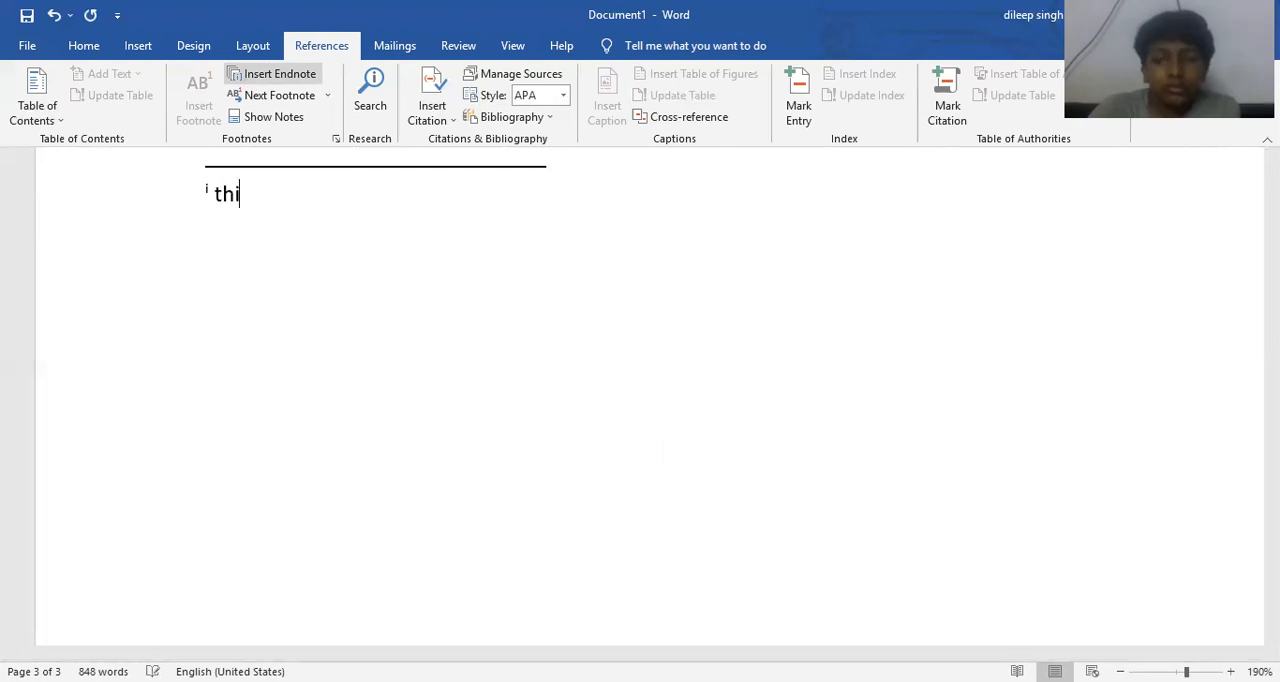
{"action": "type", "text": "s is my"}
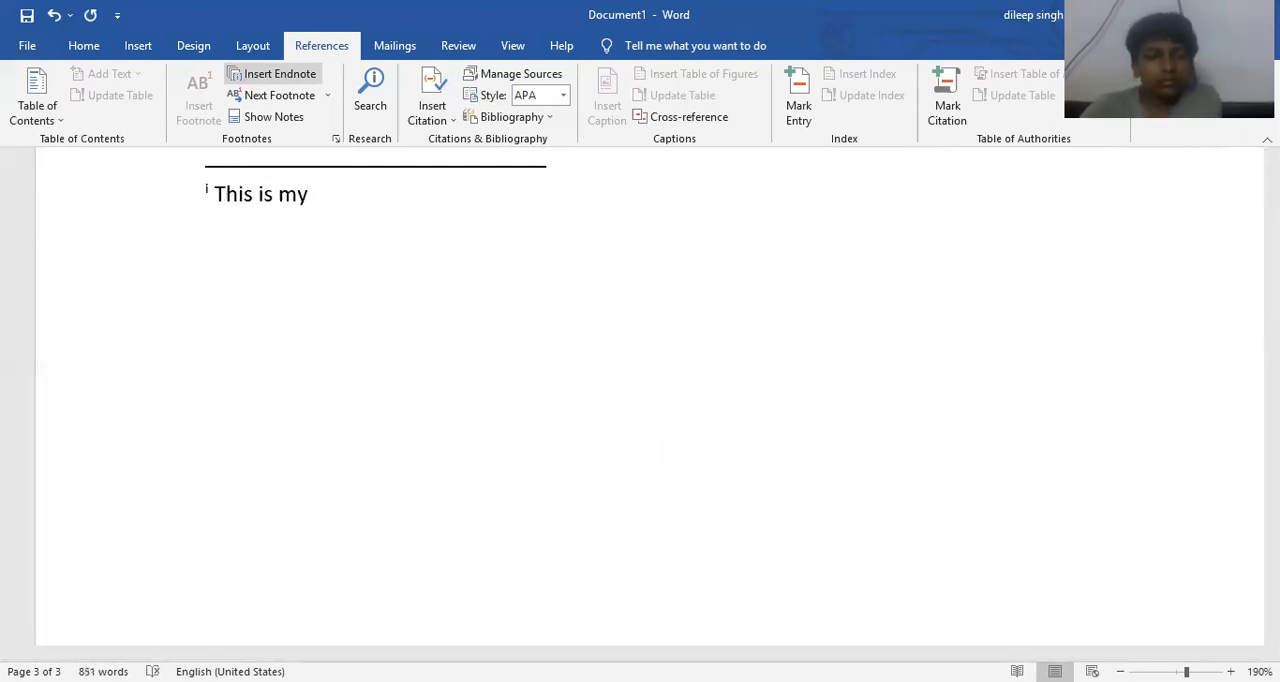
{"action": "type", "text": " first en"}
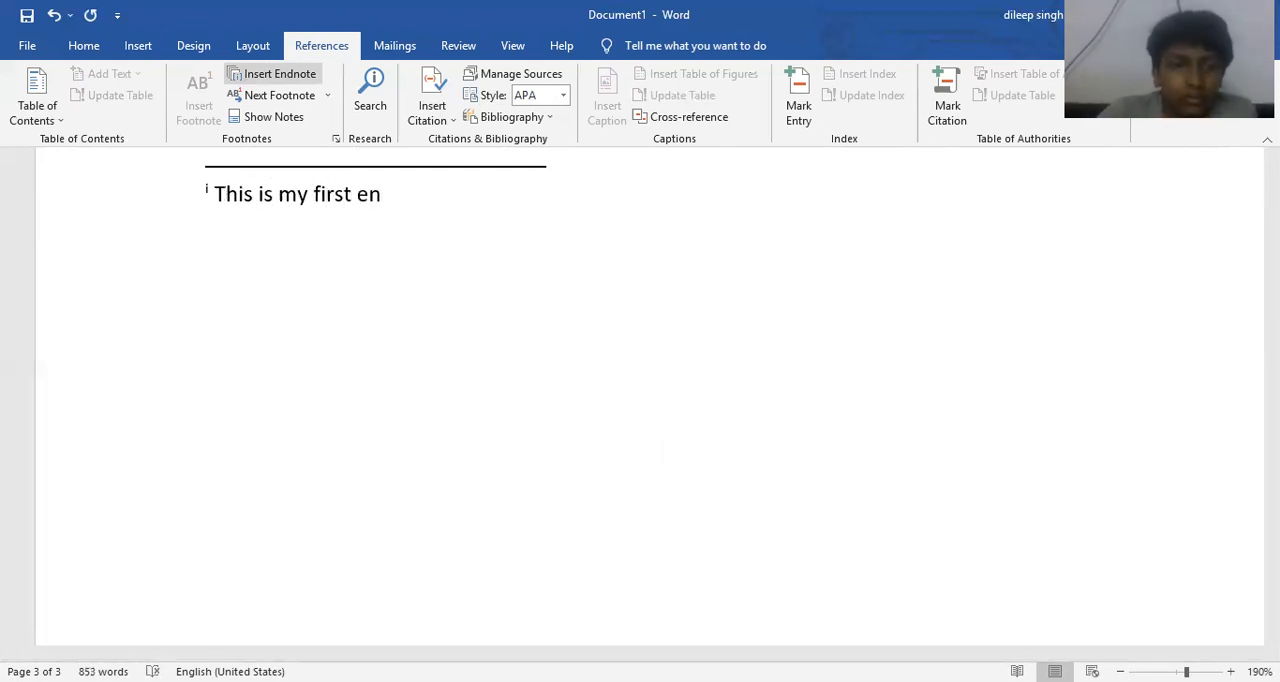
{"action": "type", "text": "dnote."}
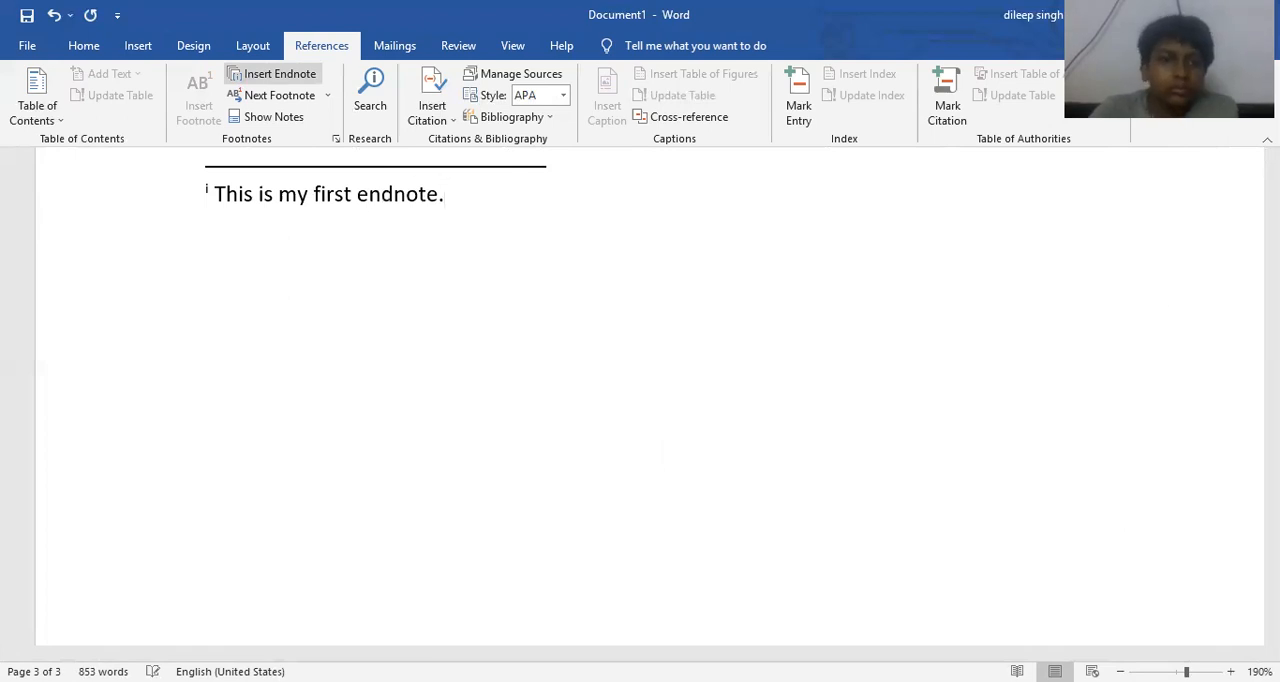
- Compare the position of the endnote at the end of the document with the footnotes at the end of page 2
{"action": "scroll", "coordinate": [428, 225], "scroll_direction": "up", "scroll_amount": 3}
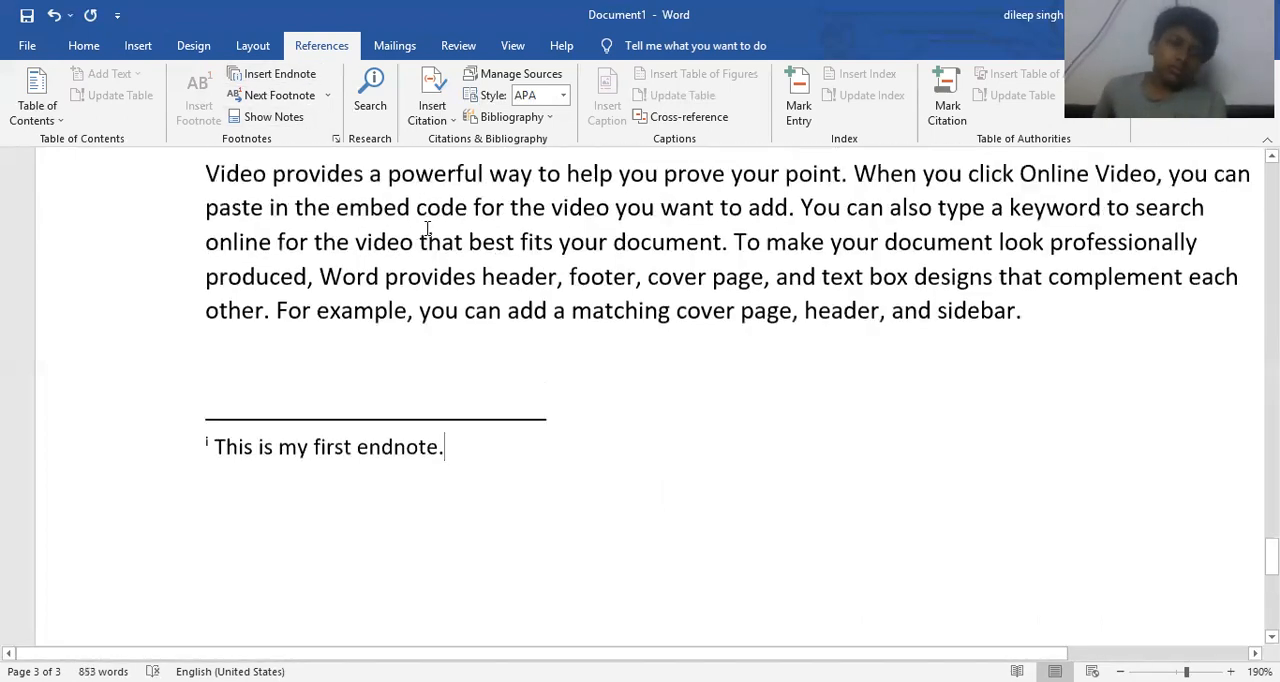
{"action": "scroll", "coordinate": [428, 225], "scroll_direction": "up", "scroll_amount": 5}
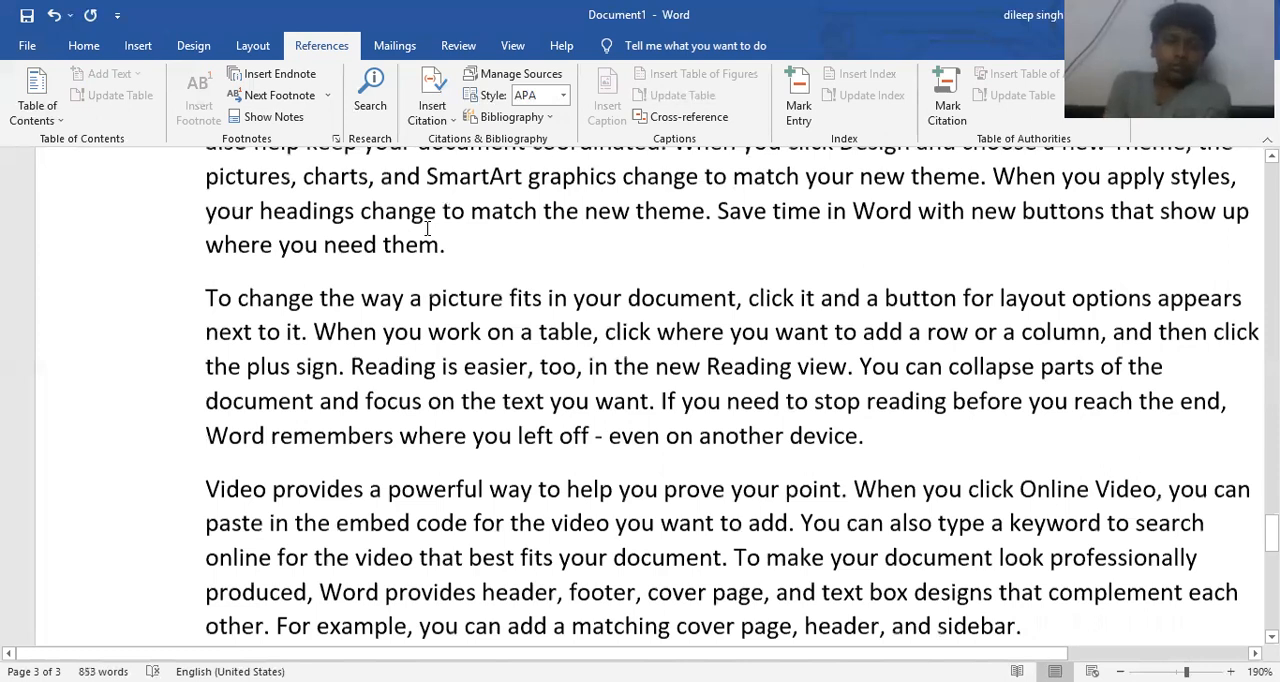
{"action": "scroll", "coordinate": [427, 228], "scroll_direction": "up", "scroll_amount": 5}
{"action": "scroll", "coordinate": [427, 228], "scroll_direction": "up", "scroll_amount": 10}
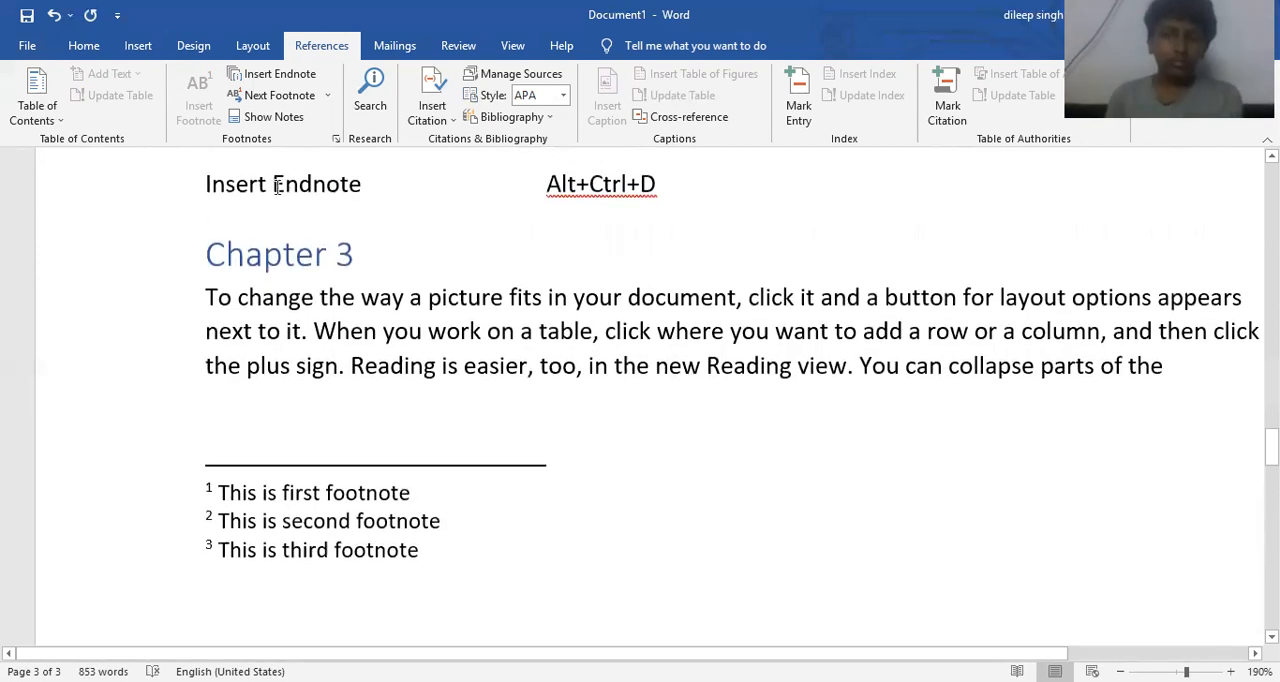
{"action": "scroll", "coordinate": [248, 198], "scroll_direction": "down", "scroll_amount": 5}
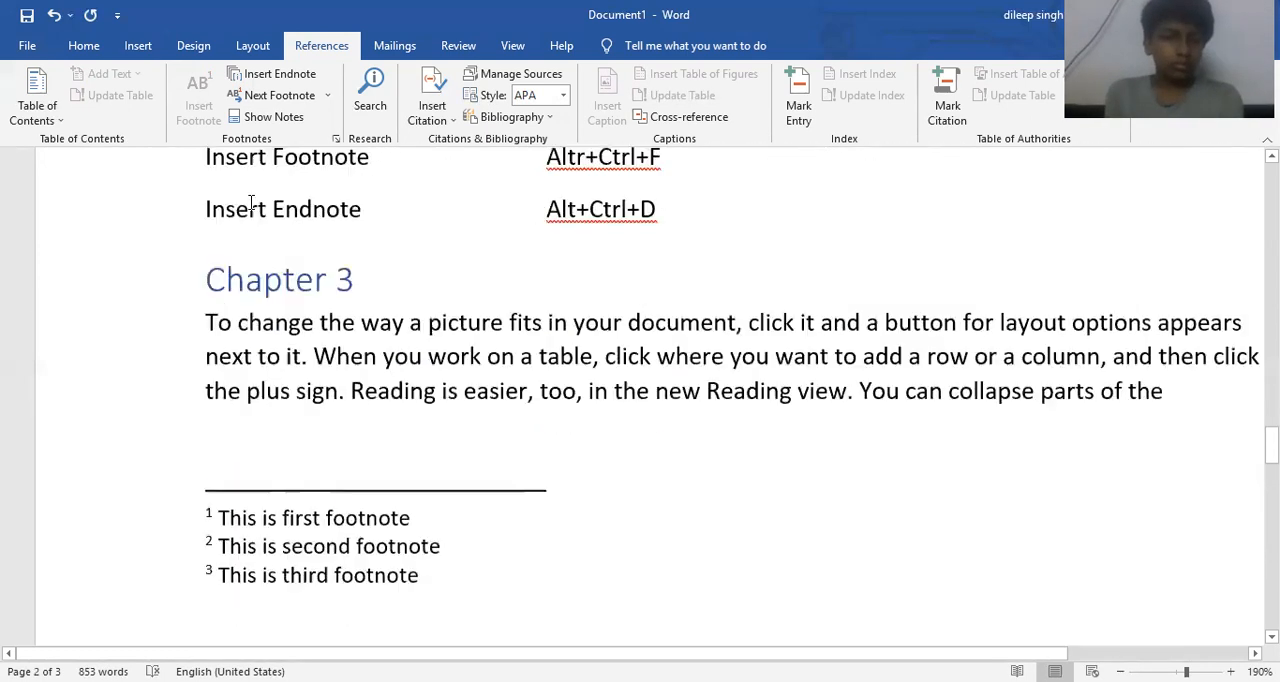
{"action": "scroll", "coordinate": [251, 203], "scroll_direction": "up", "scroll_amount": 5}
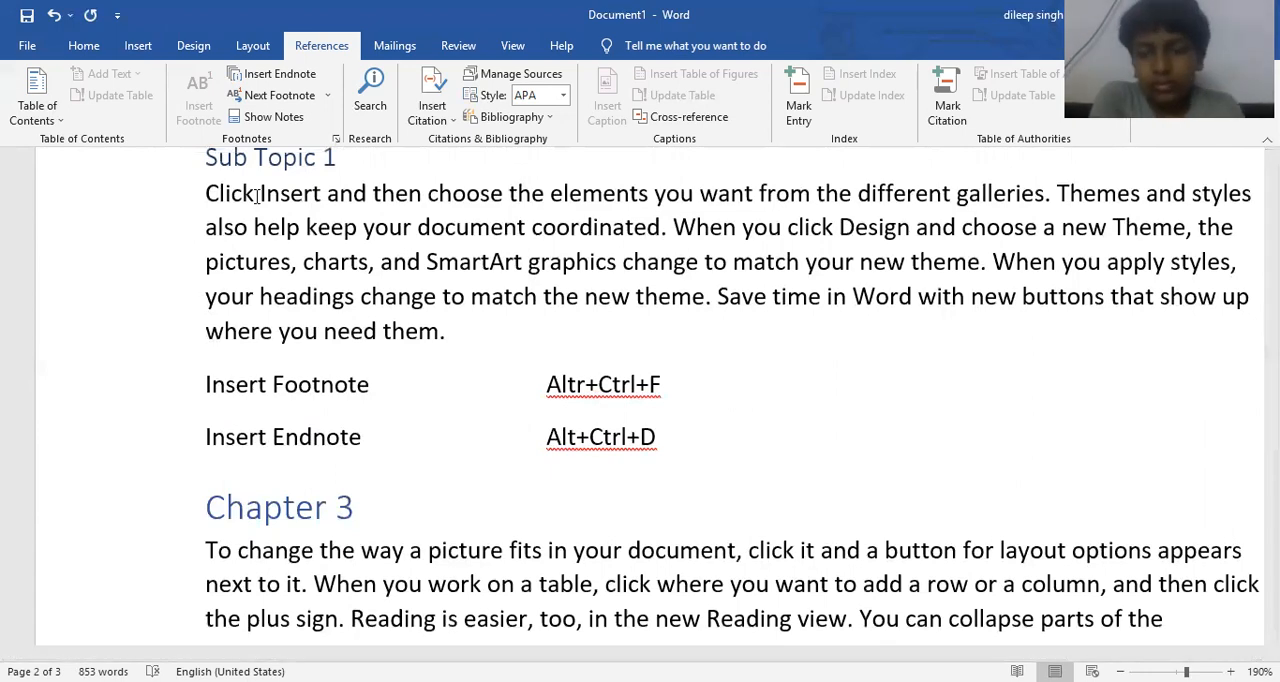
{"action": "scroll", "coordinate": [257, 195], "scroll_direction": "down", "scroll_amount": 15}
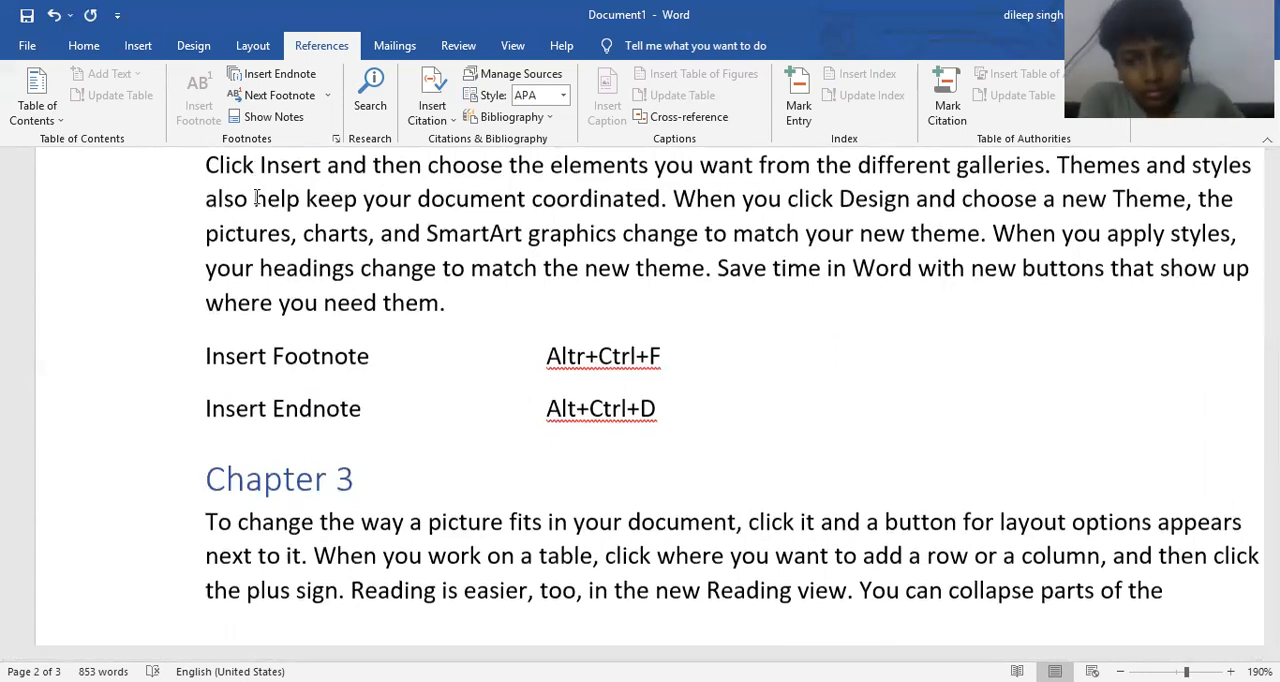
{"action": "scroll", "coordinate": [257, 195], "scroll_direction": "down", "scroll_amount": 10}
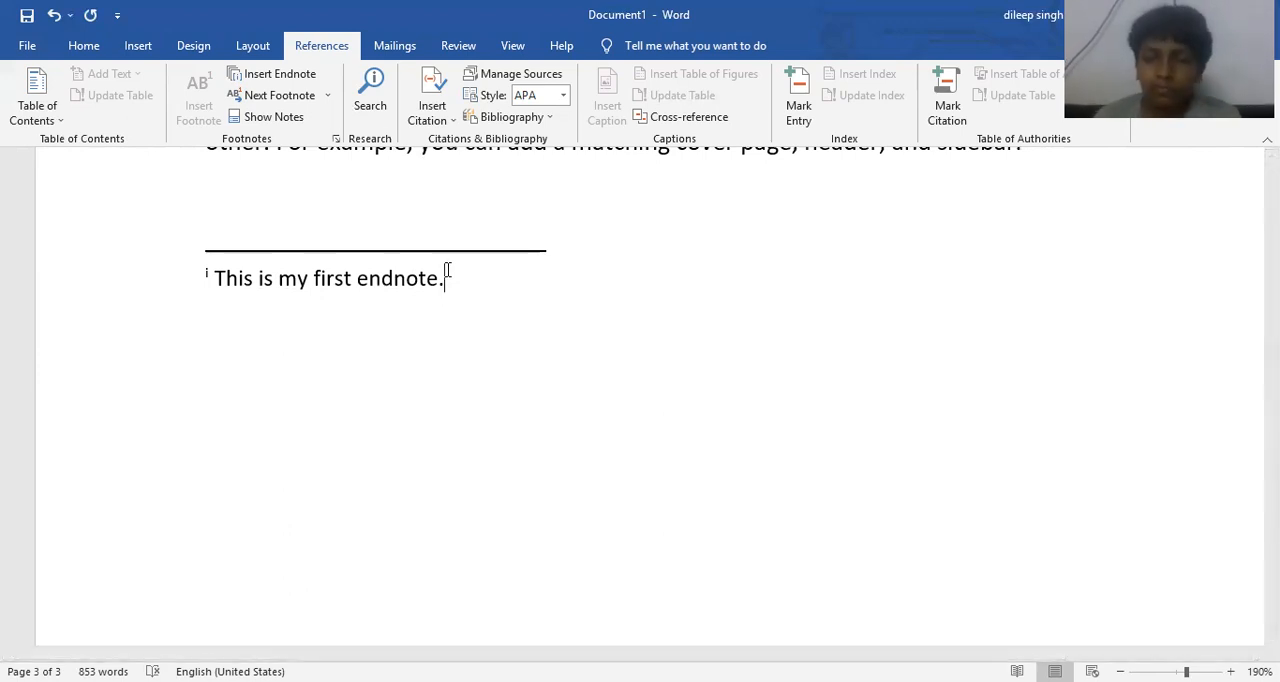
{"action": "scroll", "coordinate": [448, 269], "scroll_direction": "up", "scroll_amount": 10}
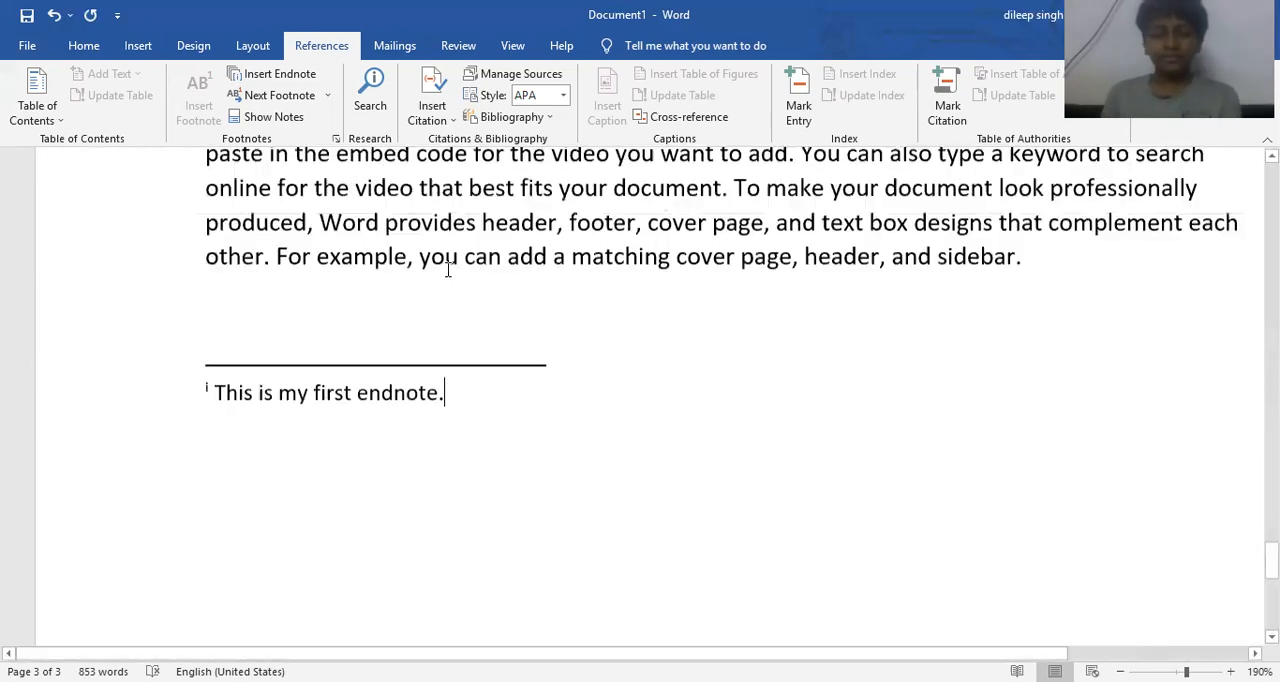
{"action": "scroll", "coordinate": [448, 269], "scroll_direction": "up", "scroll_amount": 10}
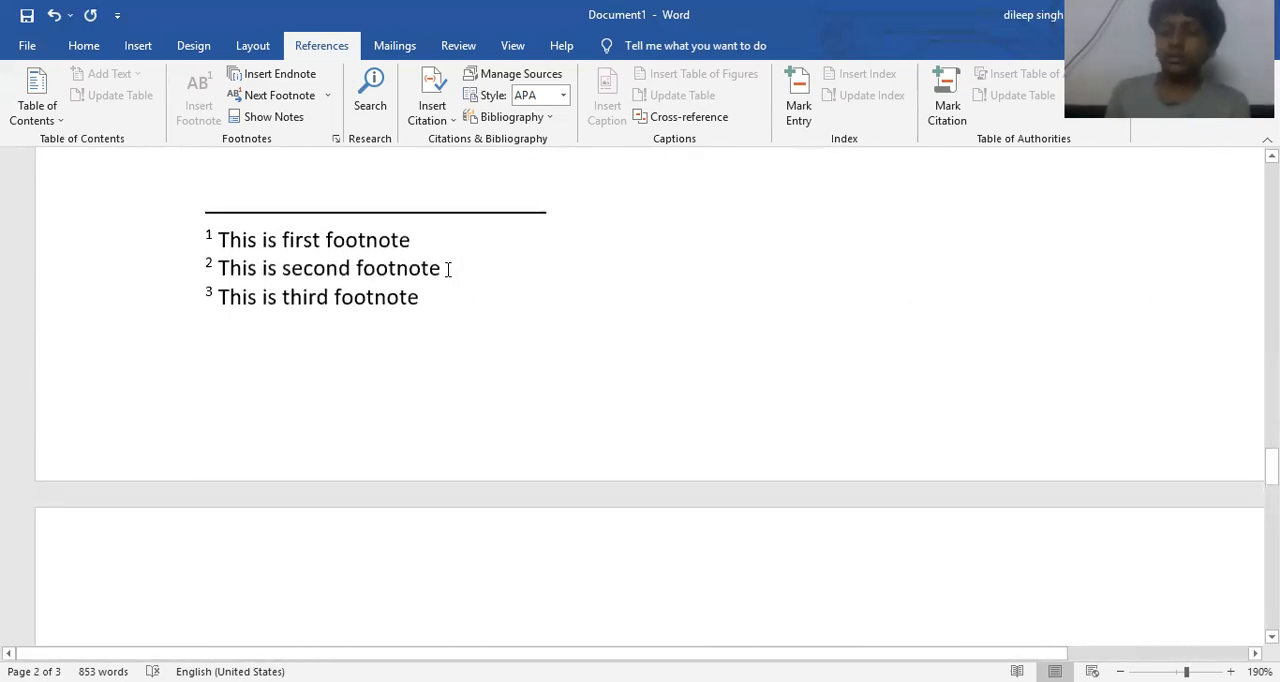
{"action": "scroll", "coordinate": [416, 249], "scroll_direction": "up", "scroll_amount": 5}
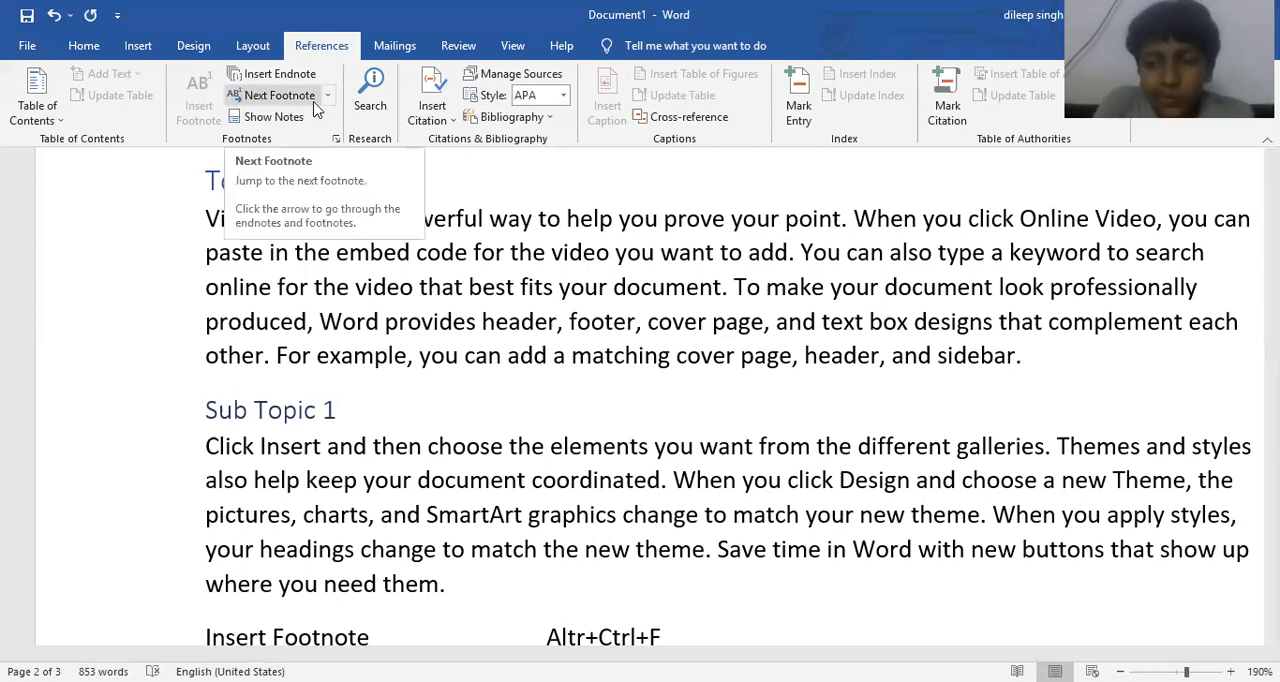
- Jump through the footnote references under Chapter 1 with Next Footnote
{"action": "left_click", "coordinate": [307, 110]}
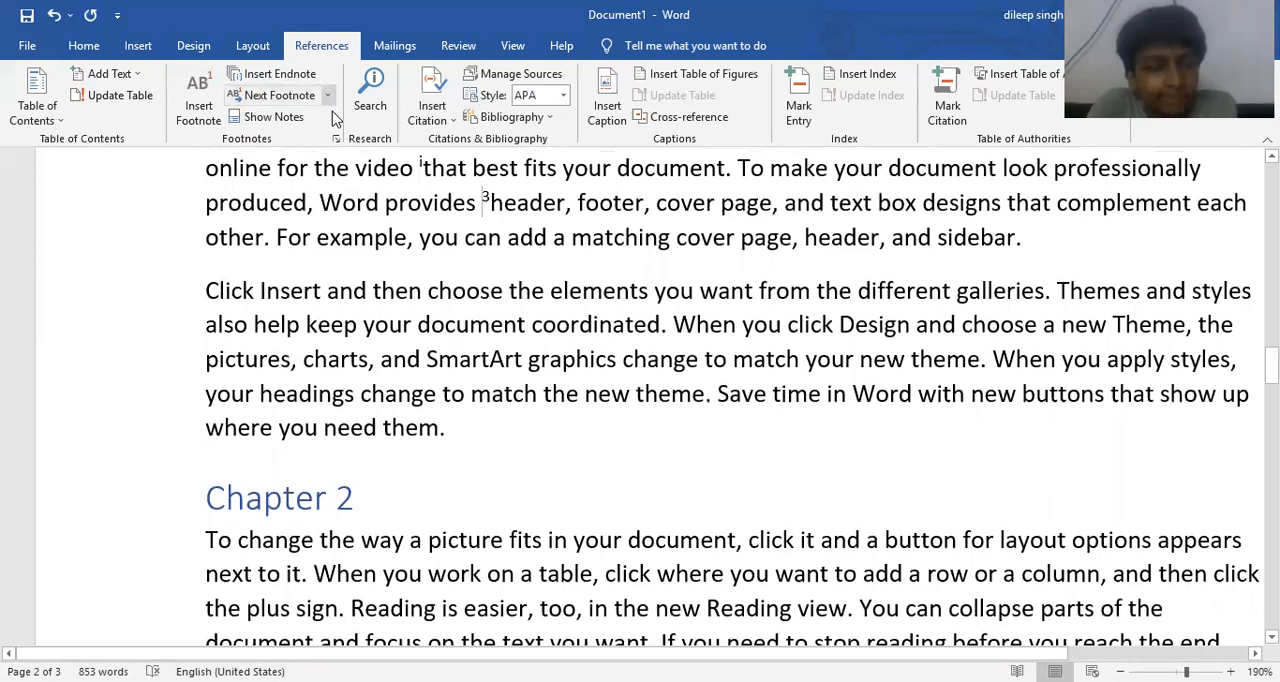
{"action": "left_click", "coordinate": [328, 95]}
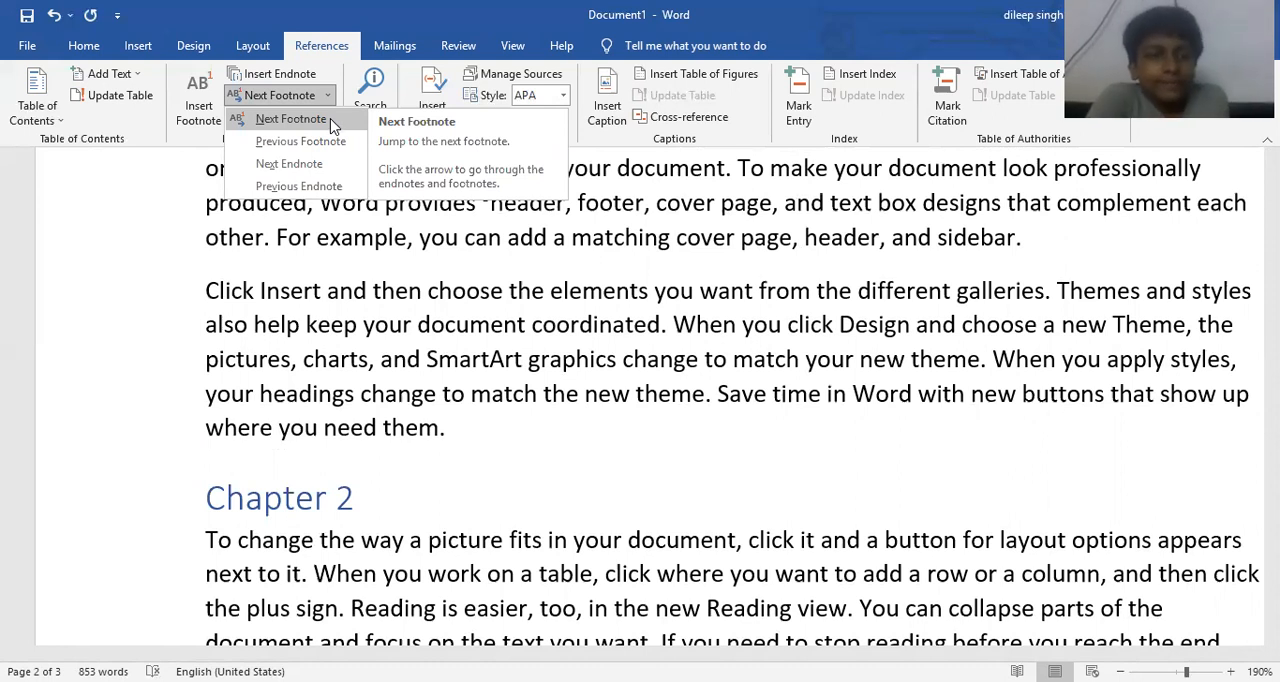
{"action": "left_click", "coordinate": [290, 119]}
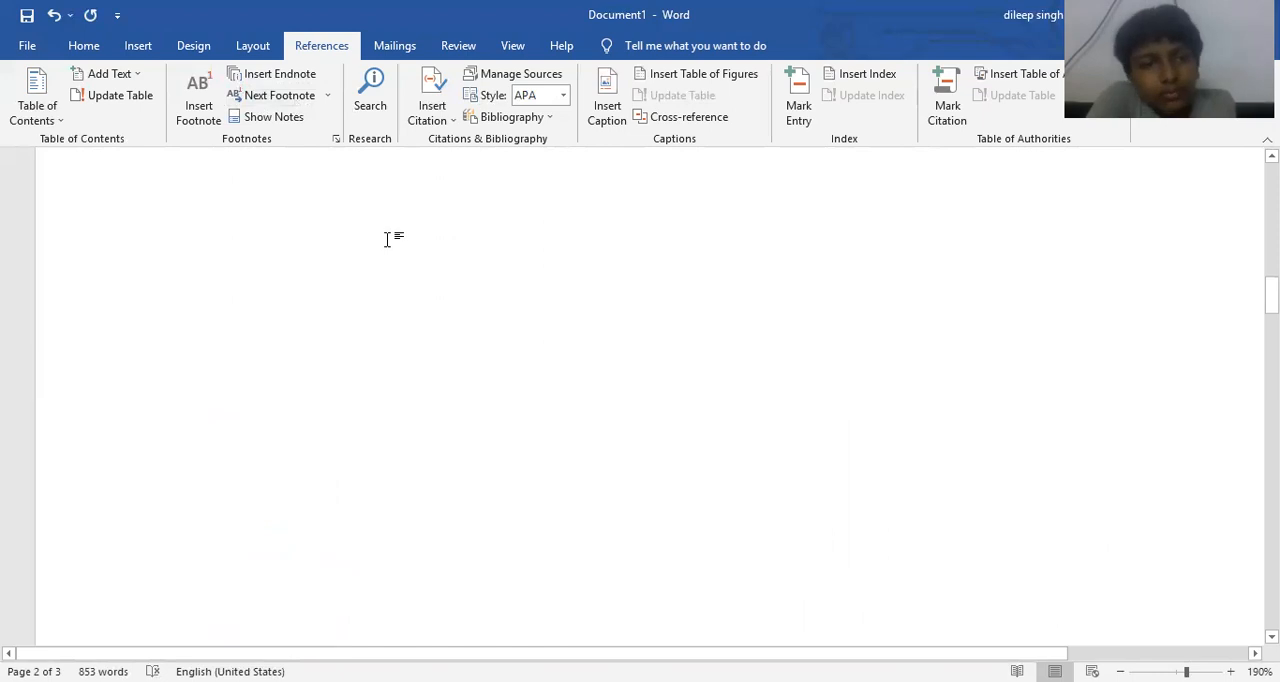
{"action": "scroll", "coordinate": [390, 240], "scroll_direction": "down", "scroll_amount": 4}
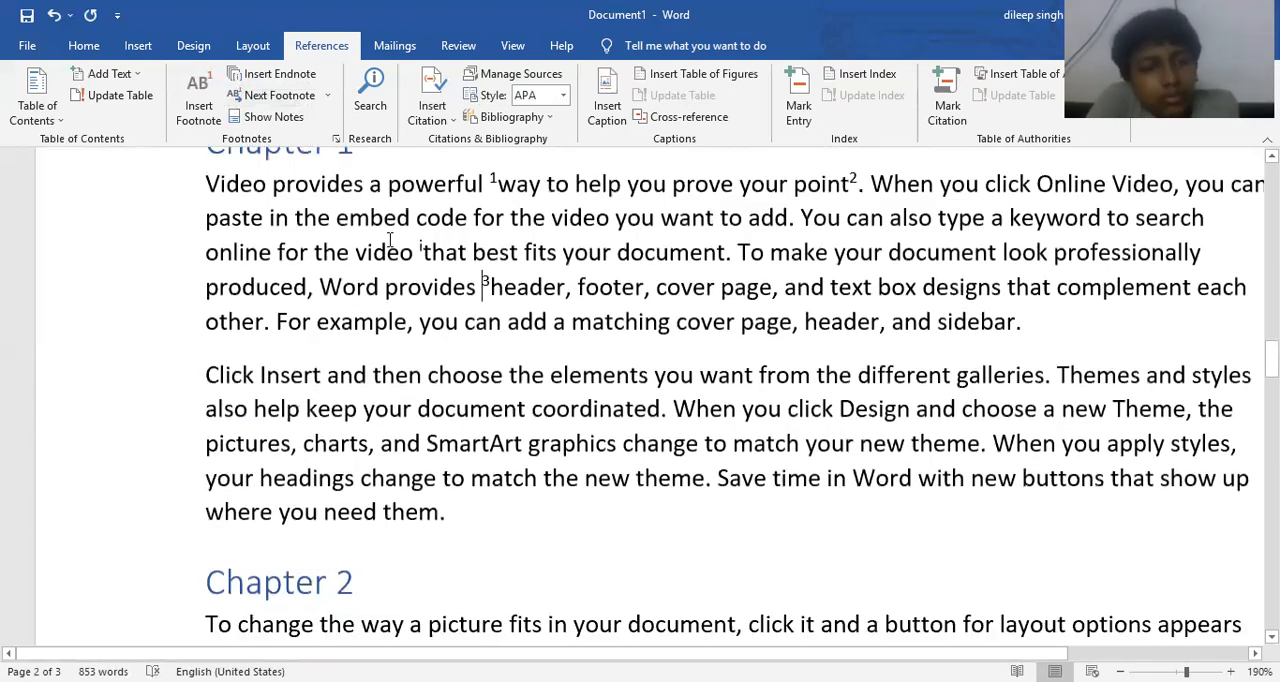
{"action": "left_click", "coordinate": [449, 184]}
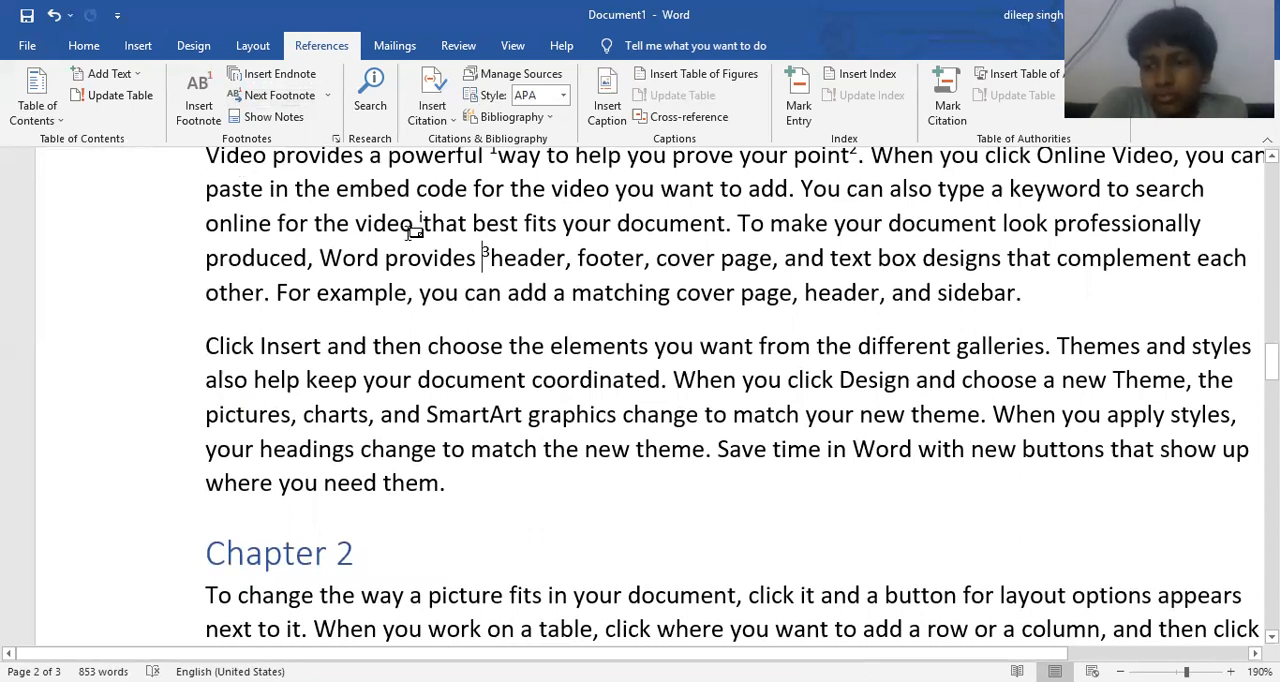
- Jump to the next endnote and preview the note attached to "video" under Chapter 1
{"action": "left_click", "coordinate": [327, 96]}
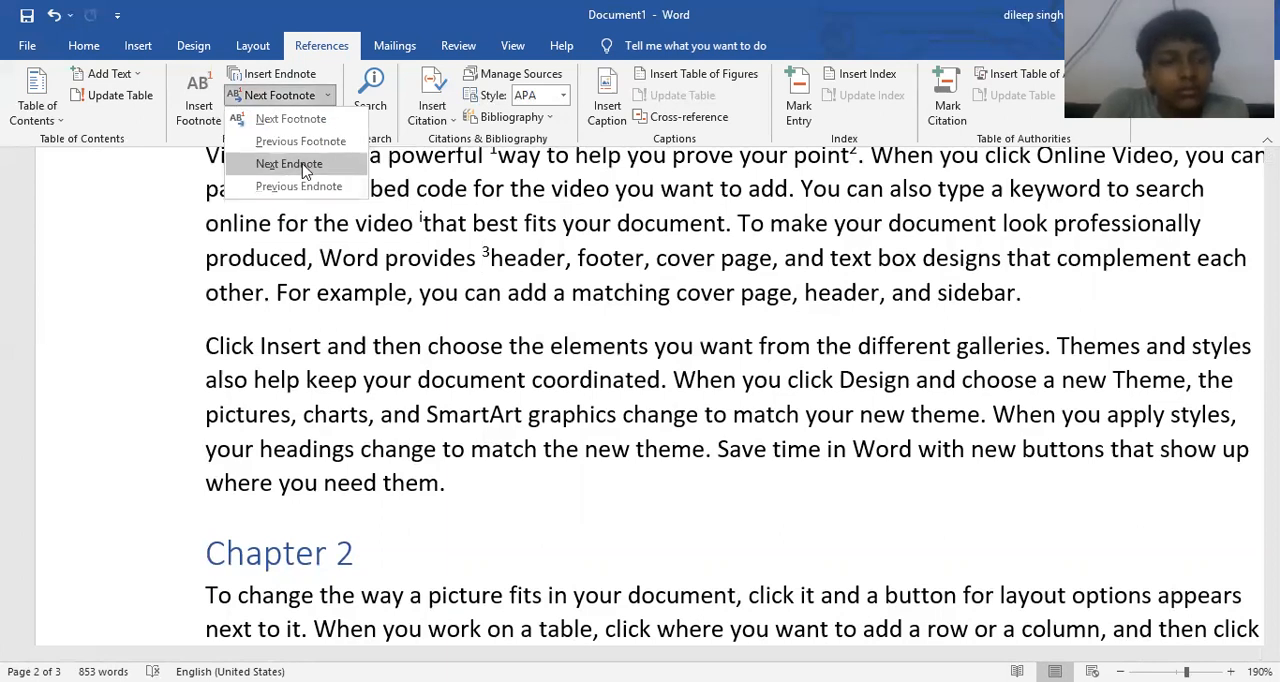
{"action": "left_click", "coordinate": [300, 164]}
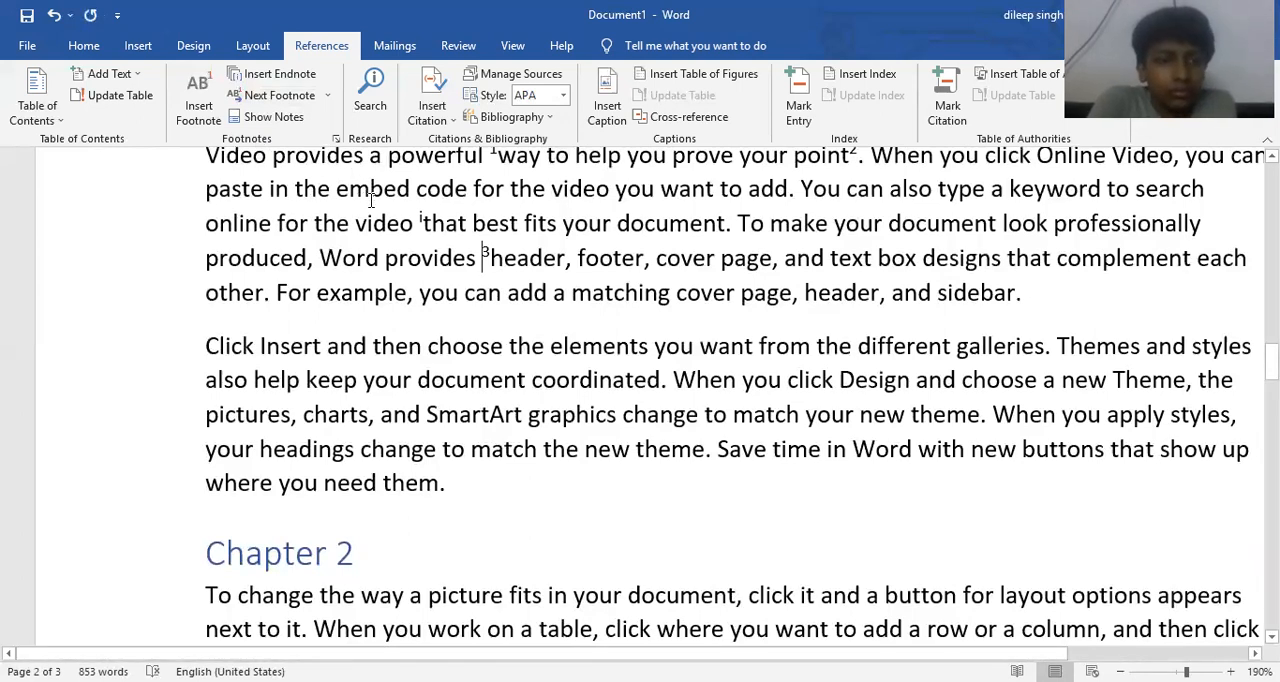
{"action": "mouse_move", "coordinate": [411, 229]}
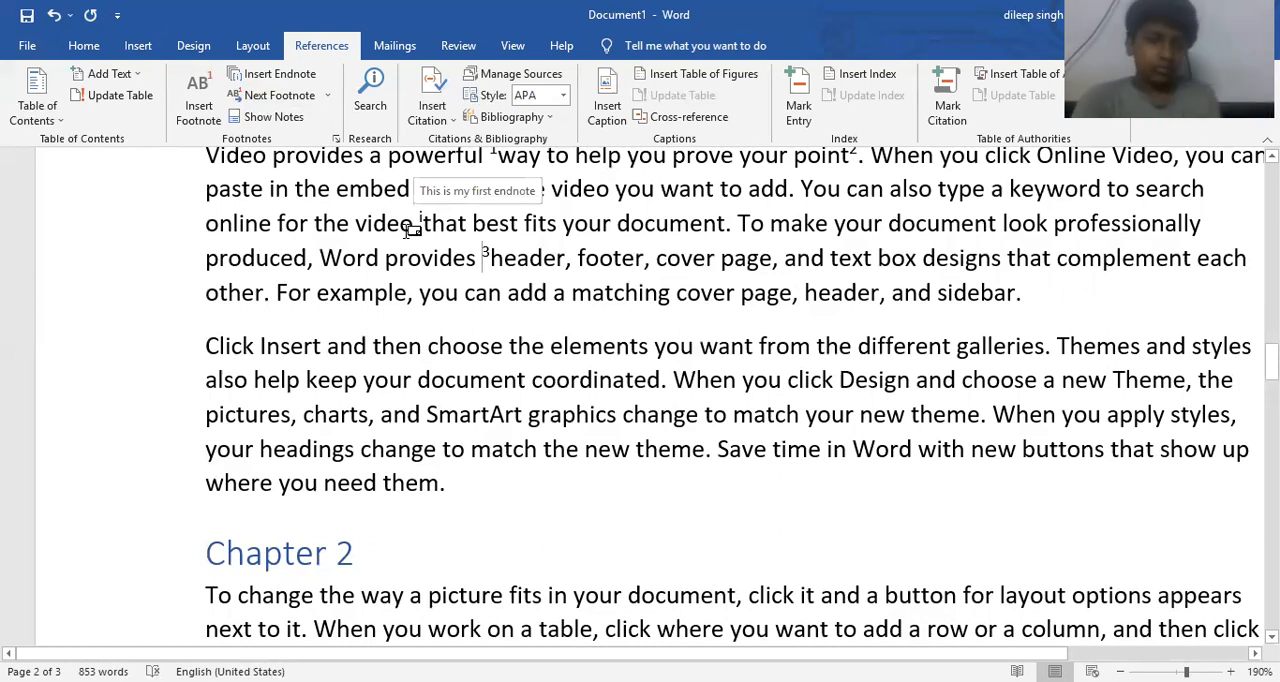
- Convert all footnotes in the document to endnotes
{"action": "scroll", "coordinate": [375, 226], "scroll_direction": "up", "scroll_amount": 1}
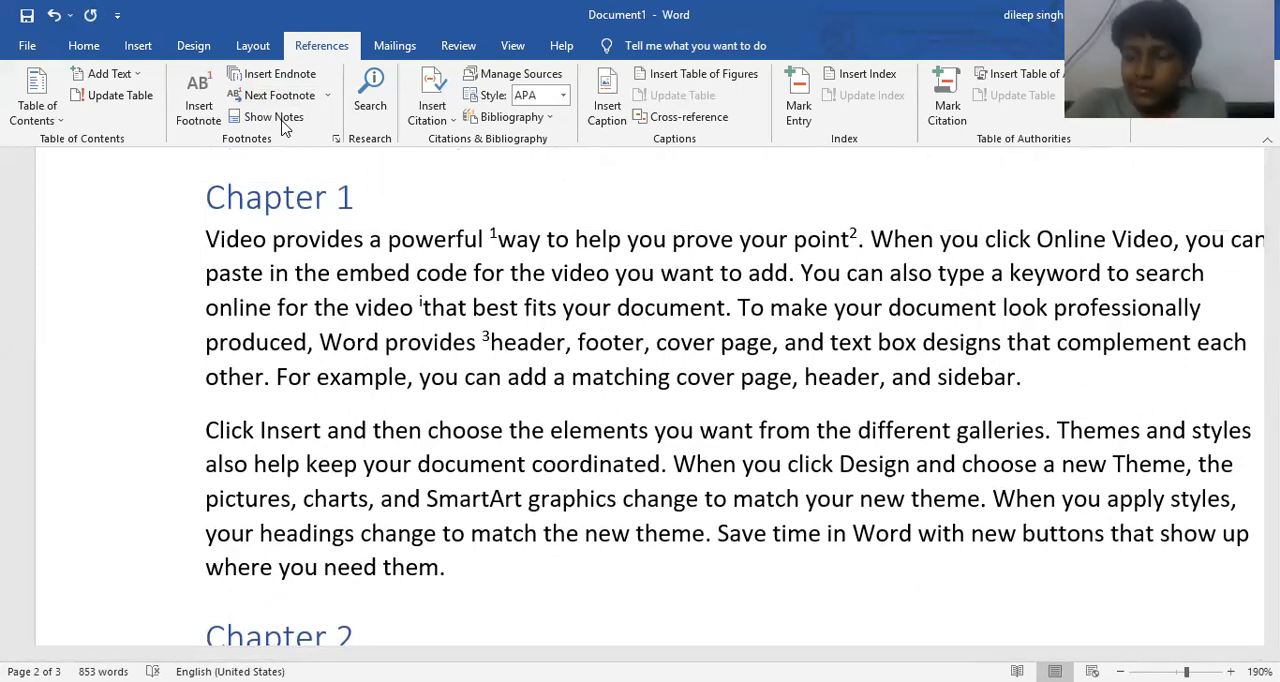
{"action": "left_click", "coordinate": [336, 141]}
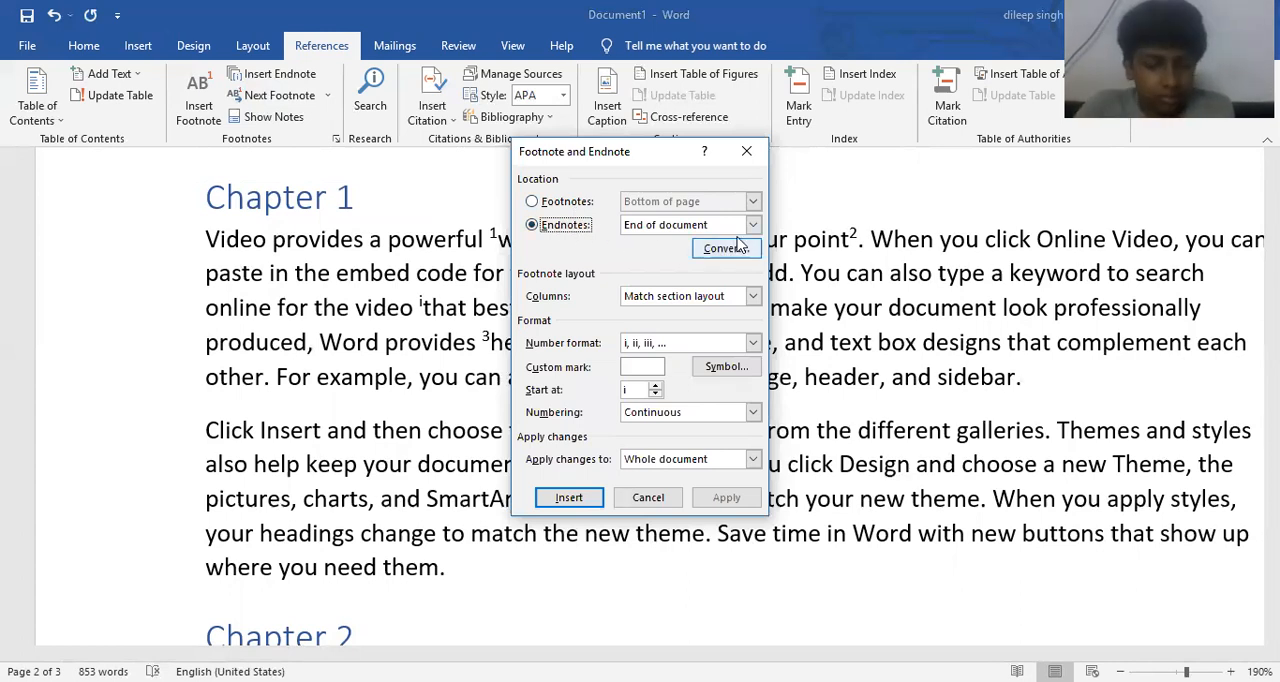
{"action": "left_click", "coordinate": [715, 252]}
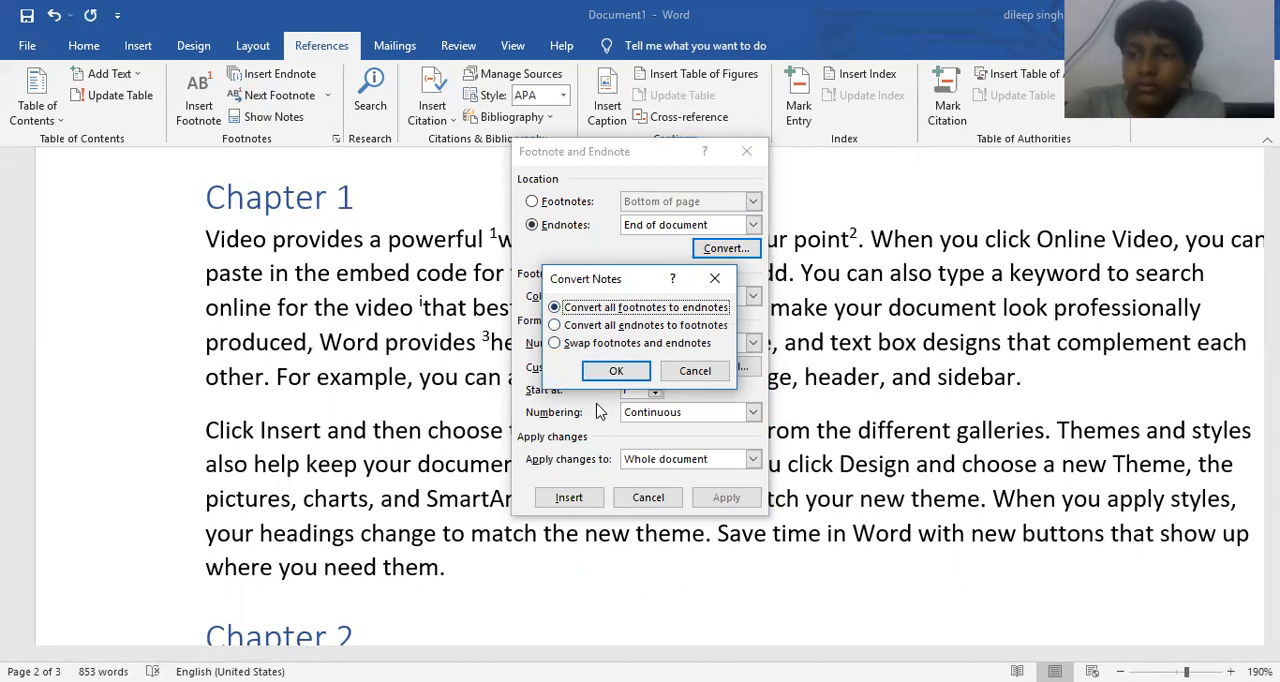
{"action": "left_click", "coordinate": [615, 371]}
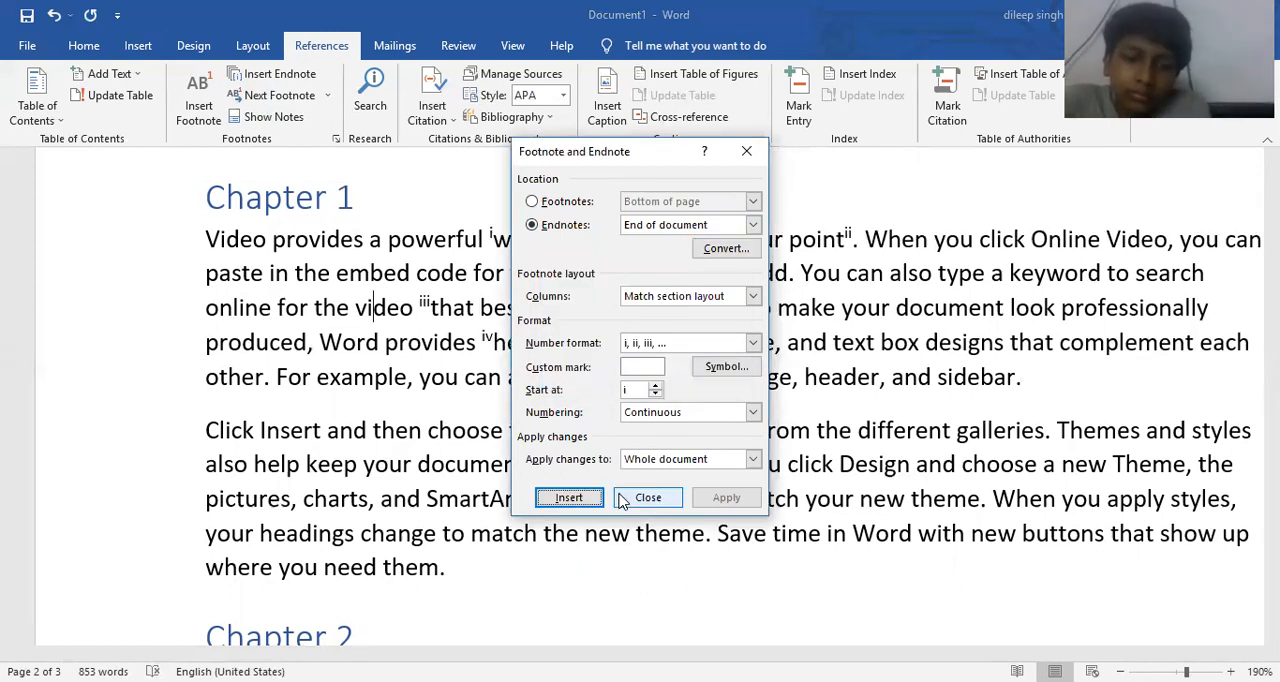
{"action": "left_click", "coordinate": [624, 498]}
- Examine the converted notes at the end of the document, using Show Notes to jump to them, and return to Chapter 1
{"action": "scroll", "coordinate": [628, 498], "scroll_direction": "down", "scroll_amount": 20}
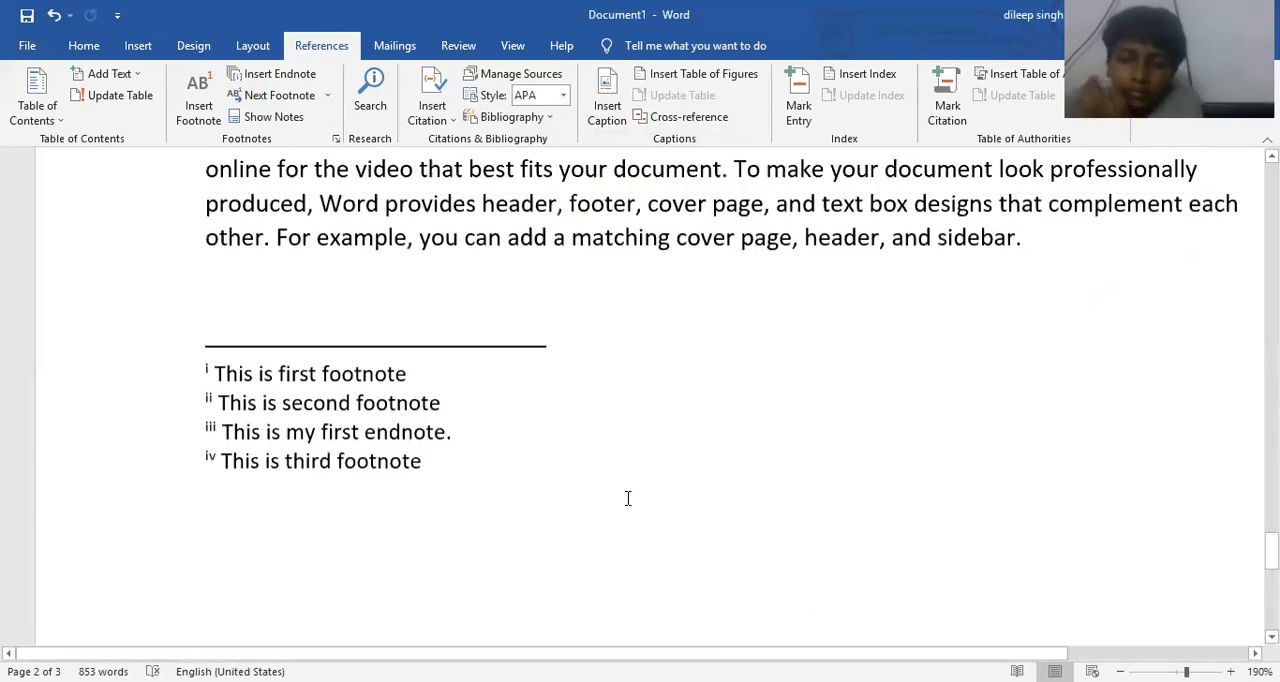
{"action": "scroll", "coordinate": [628, 498], "scroll_direction": "up", "scroll_amount": 1}
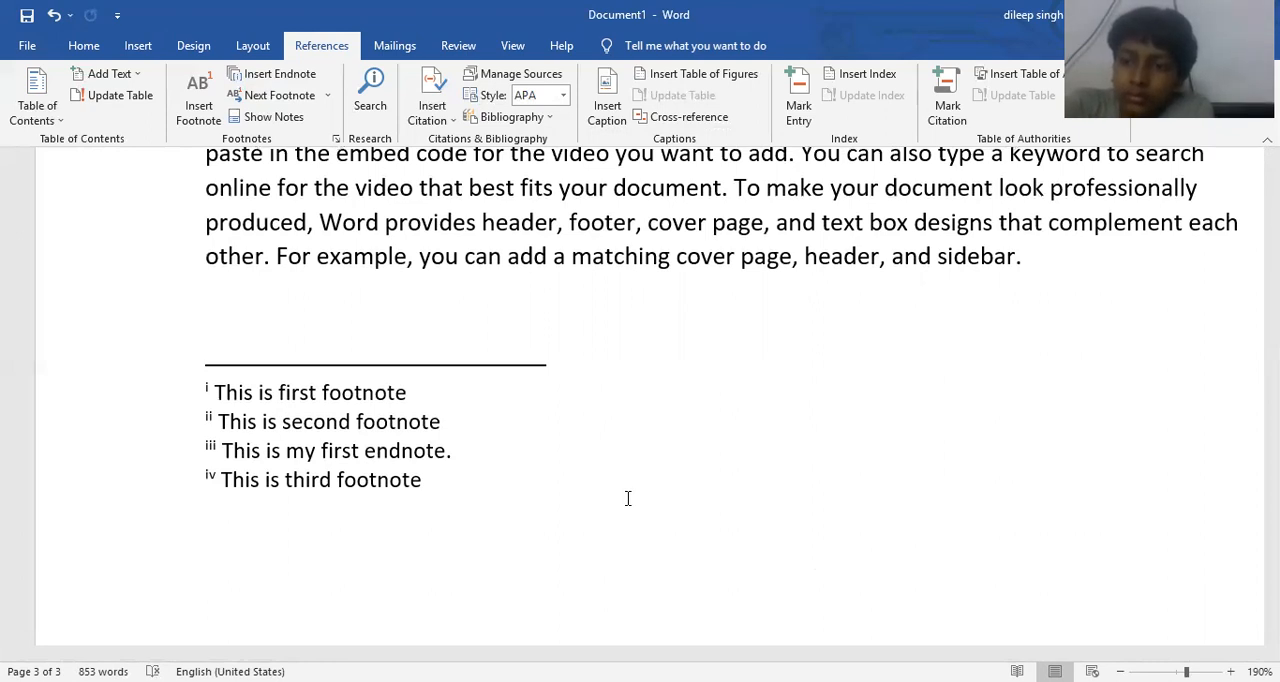
{"action": "scroll", "coordinate": [628, 502], "scroll_direction": "up", "scroll_amount": 5}
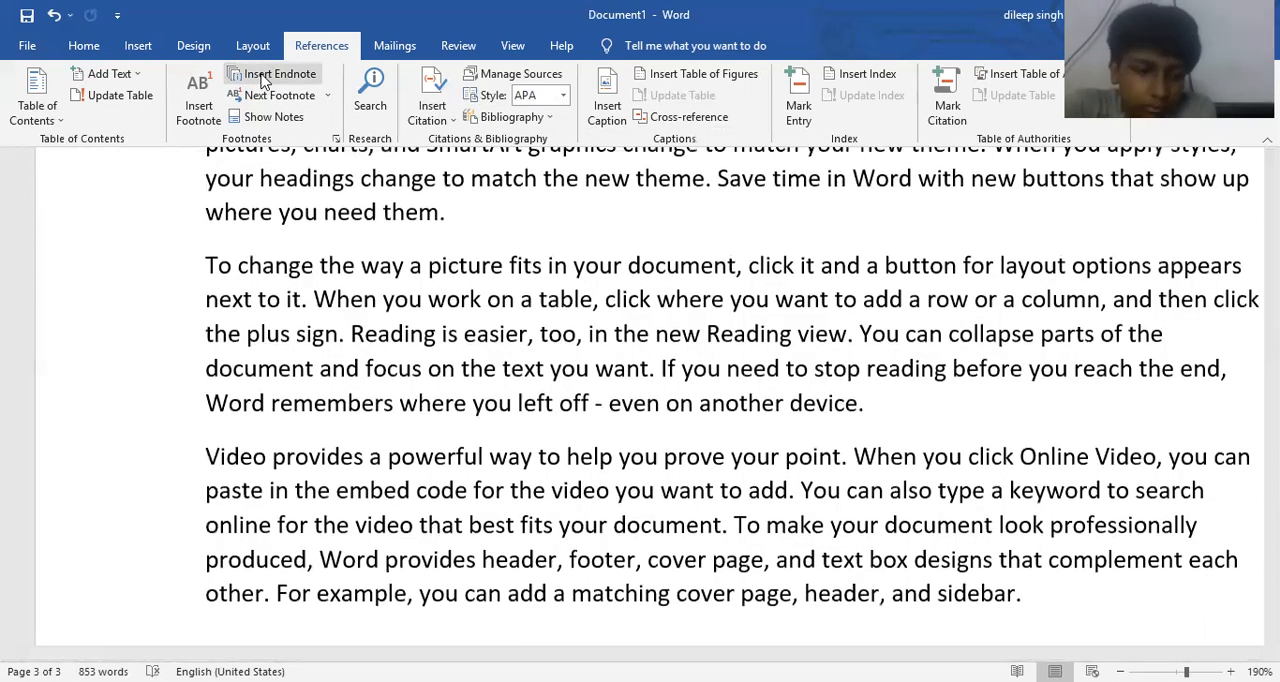
{"action": "left_click", "coordinate": [262, 117]}
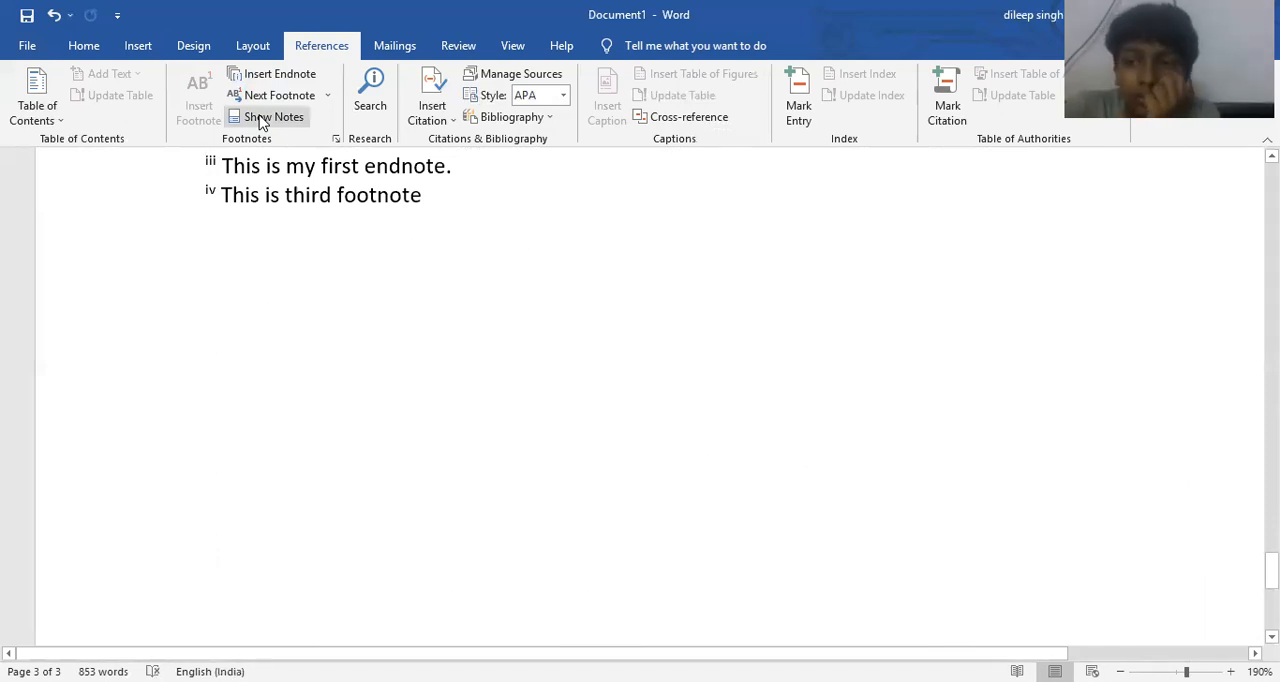
{"action": "scroll", "coordinate": [243, 98], "scroll_direction": "up", "scroll_amount": 1}
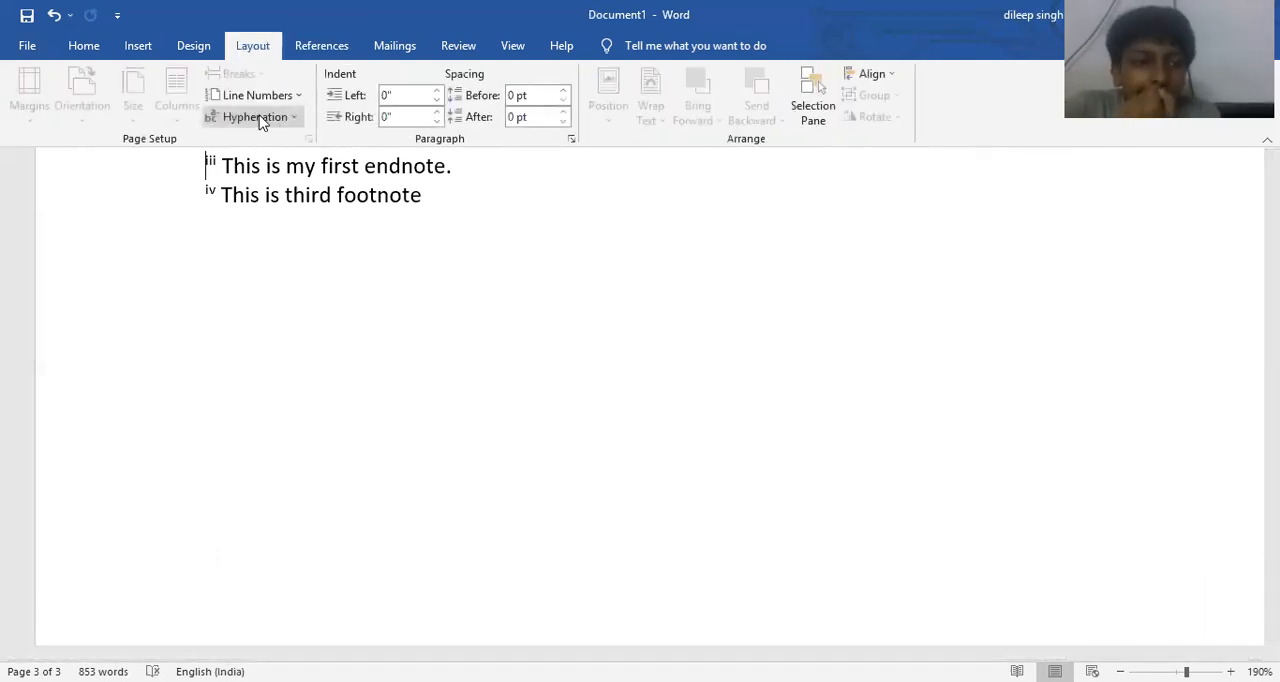
{"action": "scroll", "coordinate": [597, 240], "scroll_direction": "up", "scroll_amount": 10}
{"action": "scroll", "coordinate": [597, 240], "scroll_direction": "up", "scroll_amount": 10}
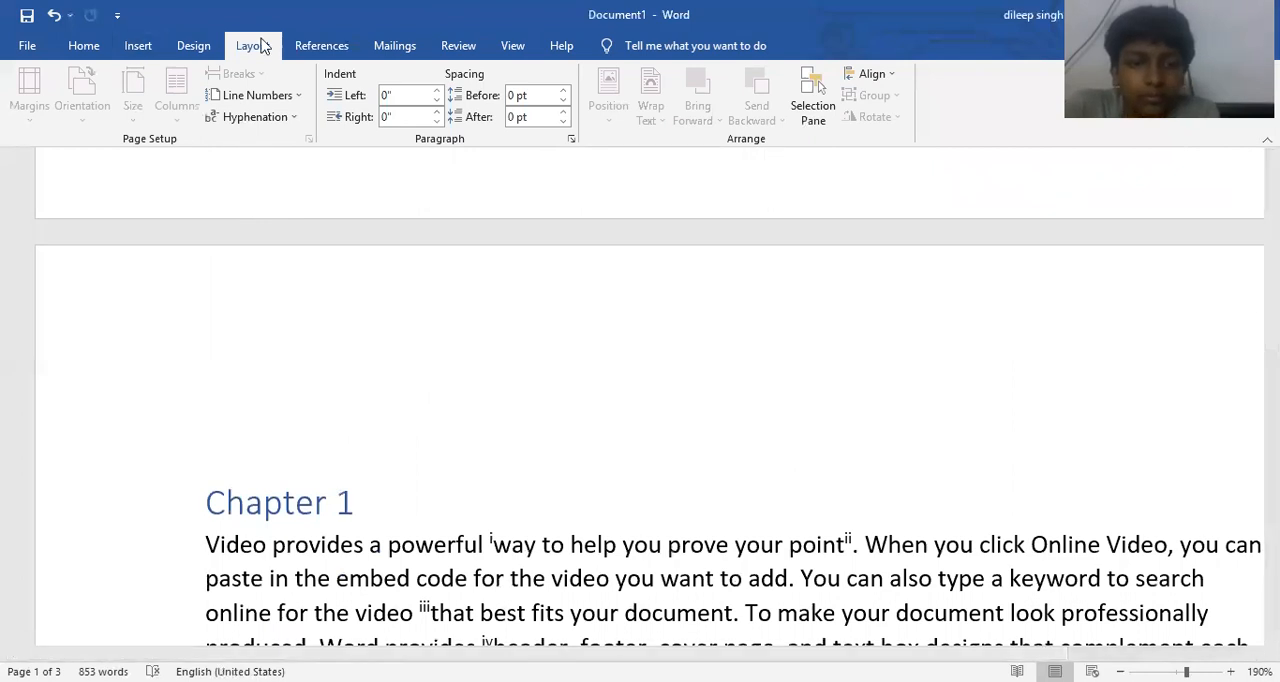
- Set the endnote number format to A, B, C for the whole document and check the endnote list
{"action": "left_click", "coordinate": [308, 46]}
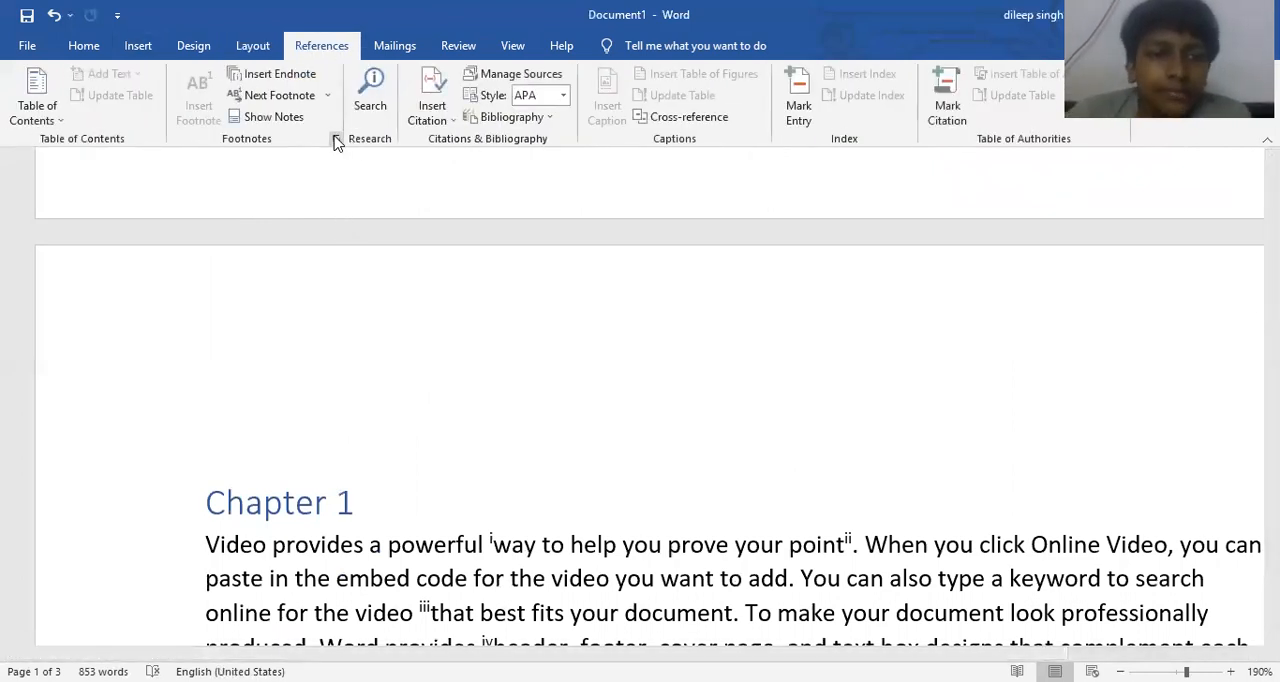
{"action": "left_click", "coordinate": [336, 141]}
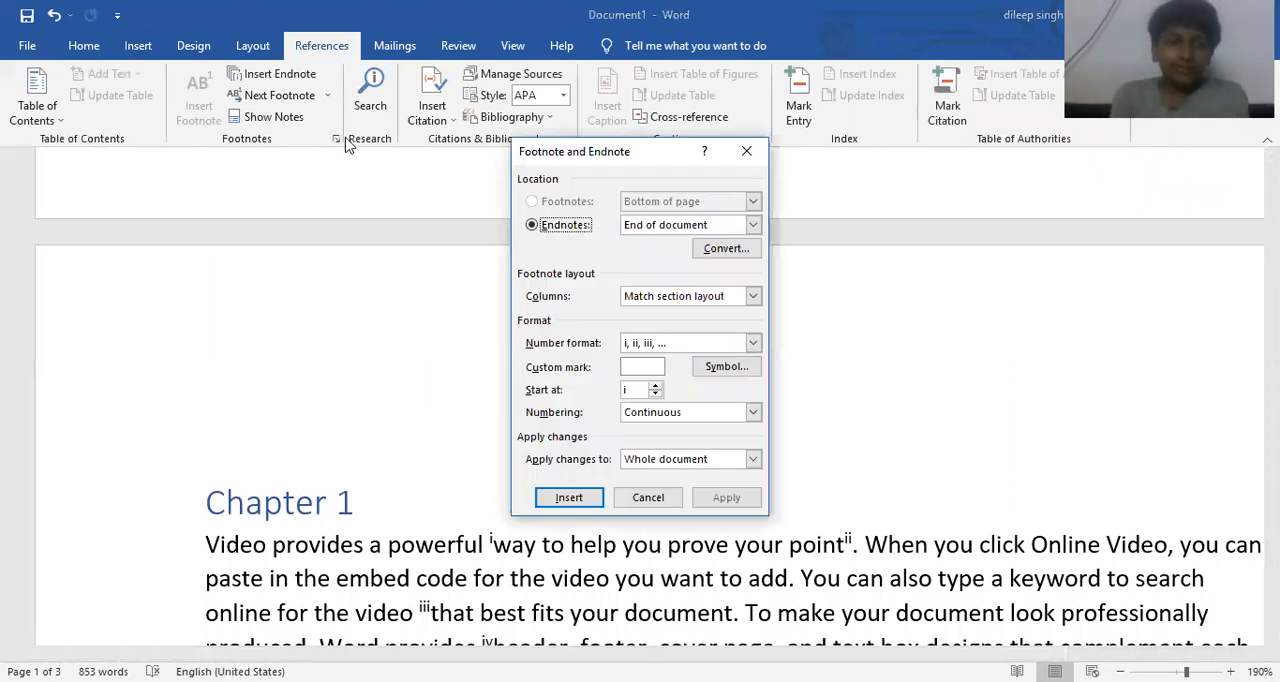
{"action": "left_click", "coordinate": [707, 345]}
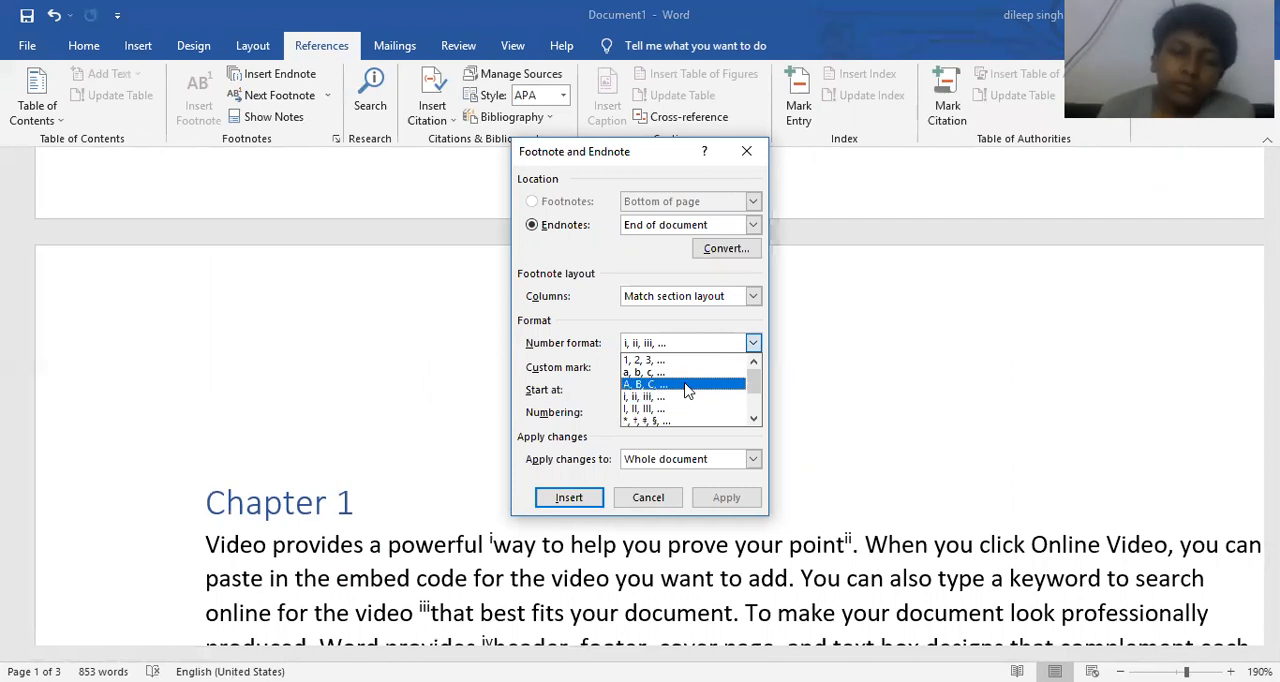
{"action": "left_click", "coordinate": [686, 386]}
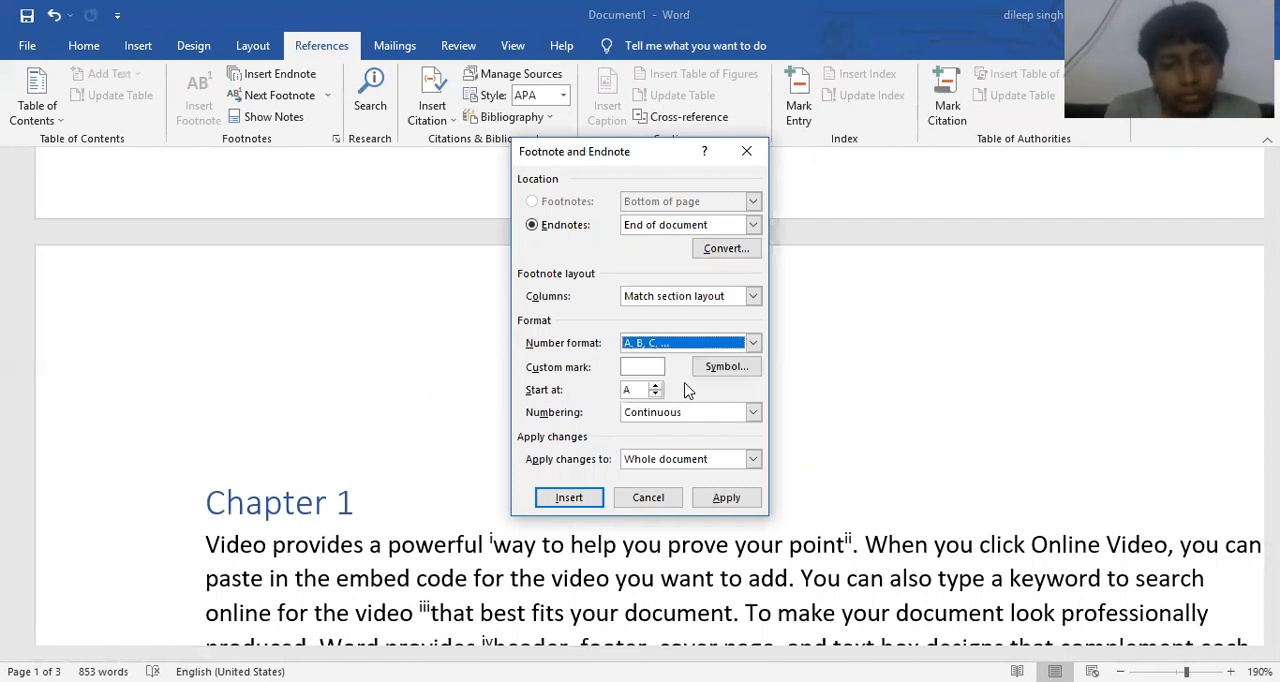
{"action": "left_click", "coordinate": [724, 498]}
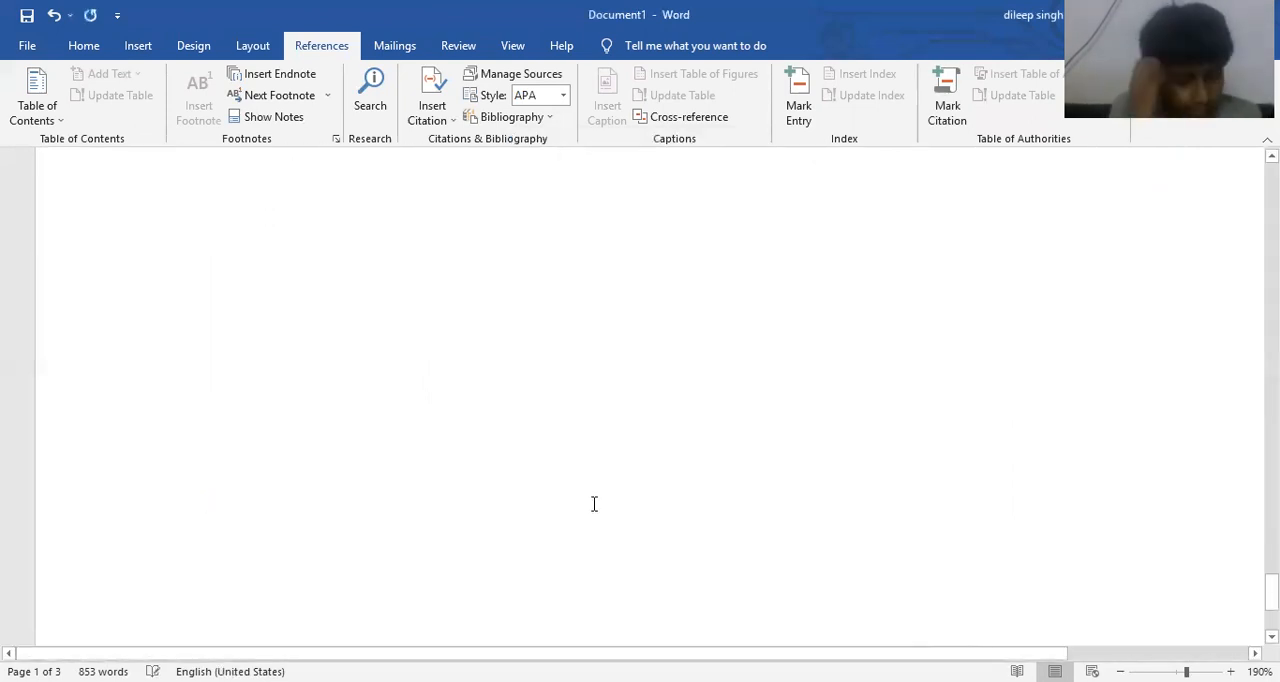
{"action": "scroll", "coordinate": [300, 480], "scroll_direction": "up", "scroll_amount": 3}
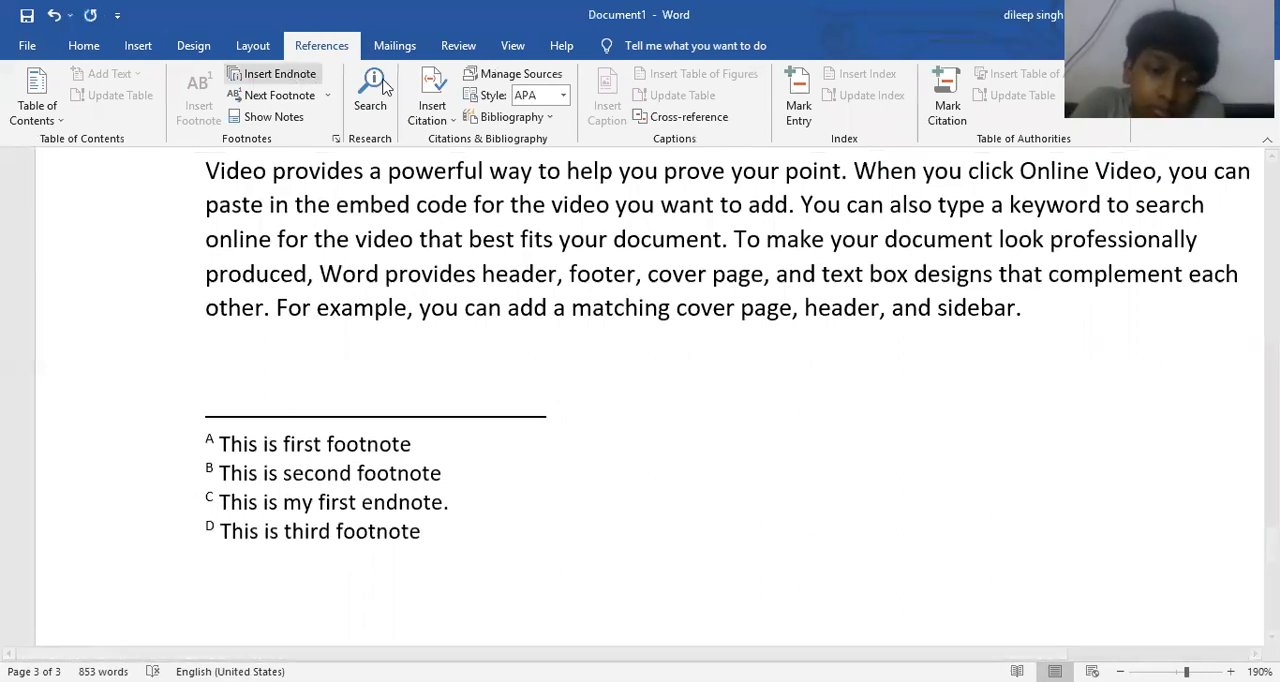
- Open the online research Search tool for a brief look and close it again
{"action": "scroll", "coordinate": [487, 237], "scroll_direction": "up", "scroll_amount": 10}
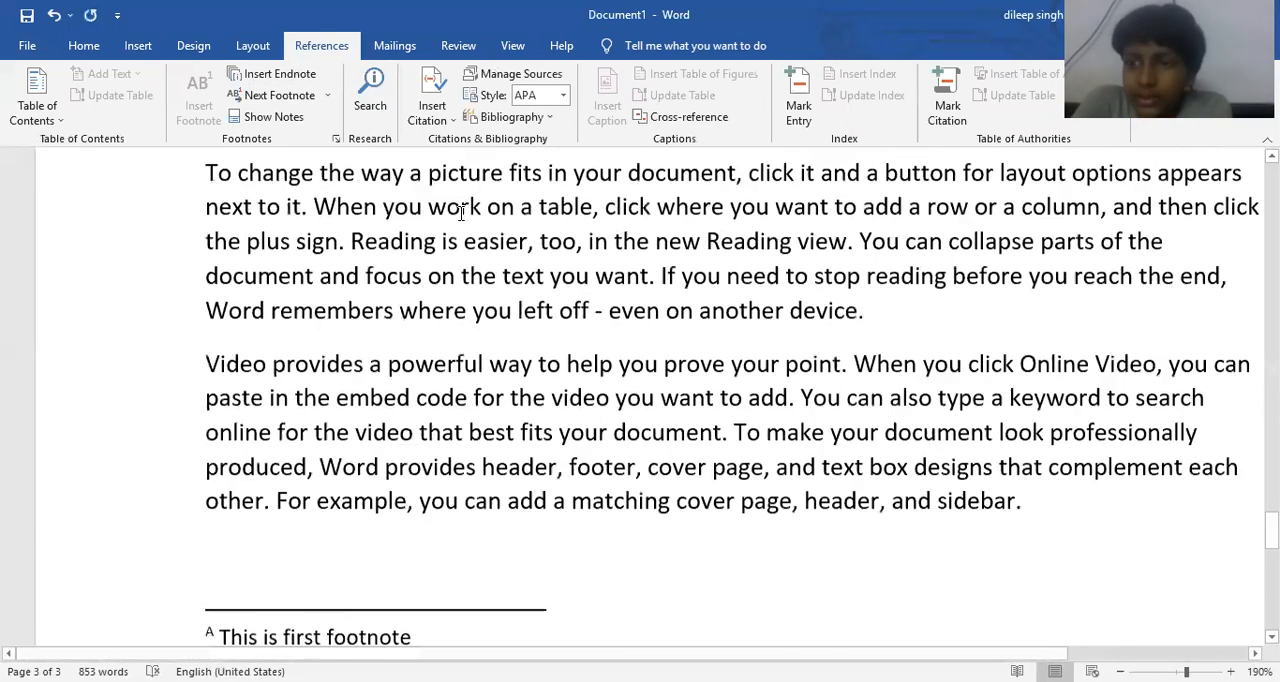
{"action": "scroll", "coordinate": [466, 205], "scroll_direction": "up", "scroll_amount": 10}
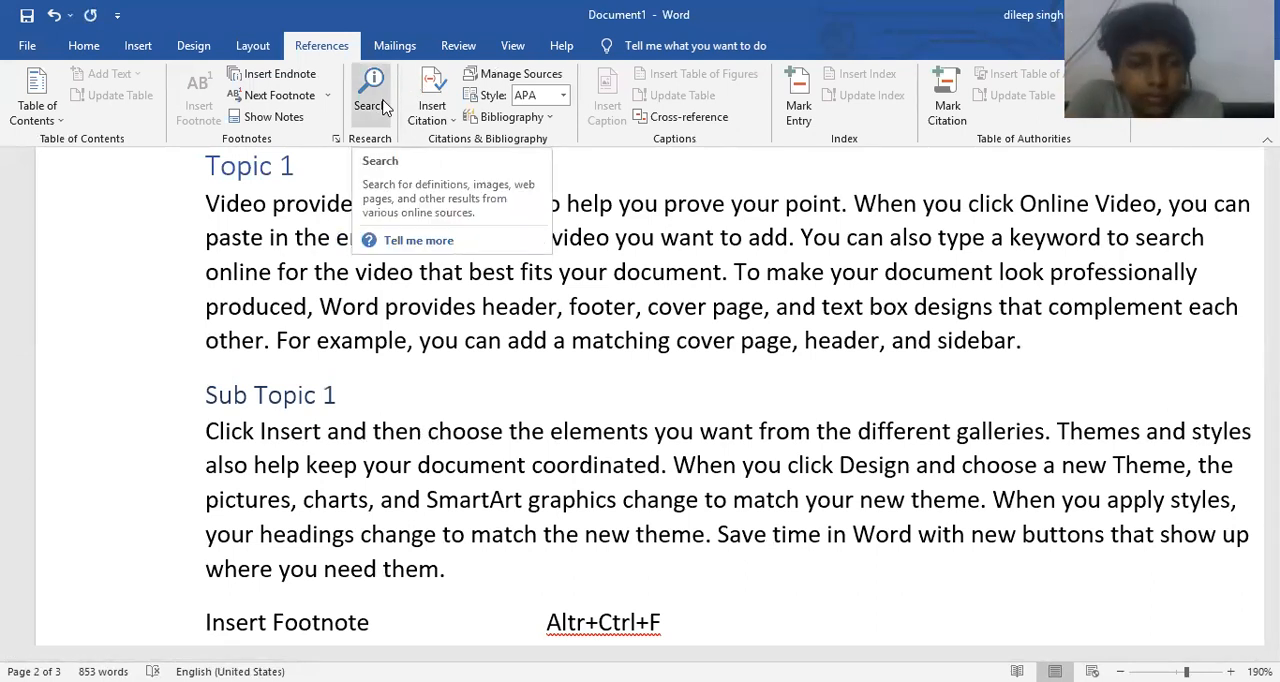
{"action": "left_click", "coordinate": [381, 105]}
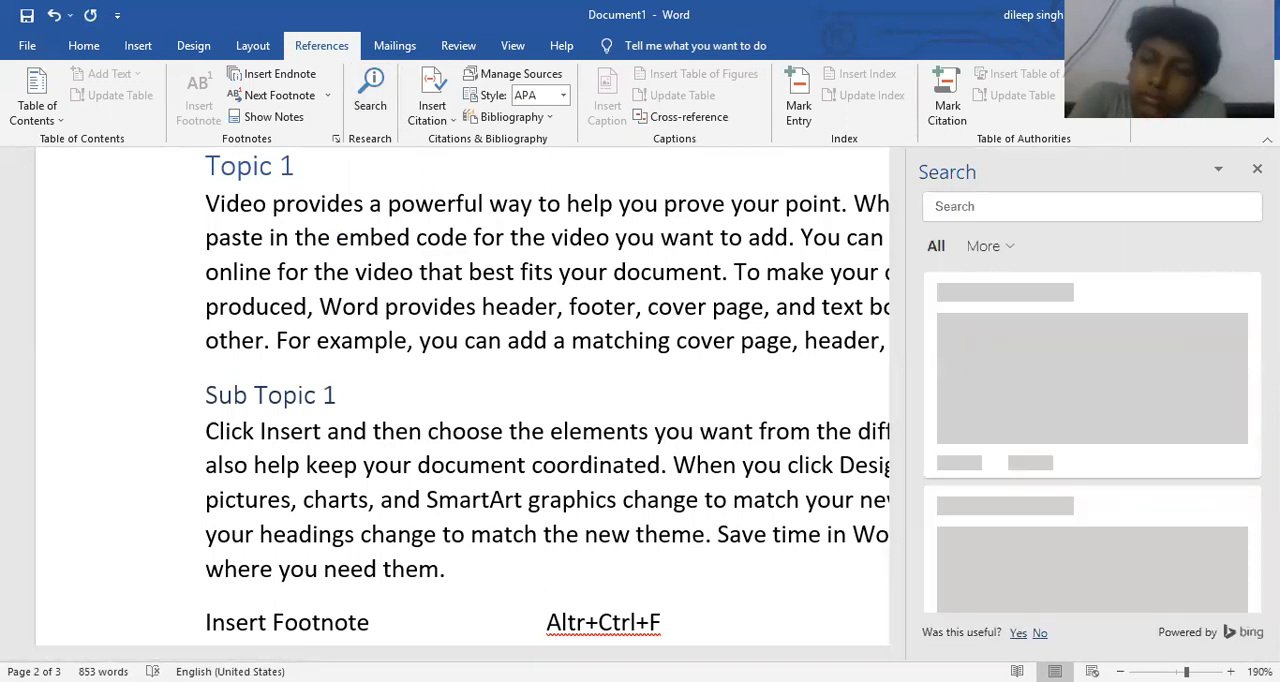
{"action": "left_click", "coordinate": [1257, 169]}
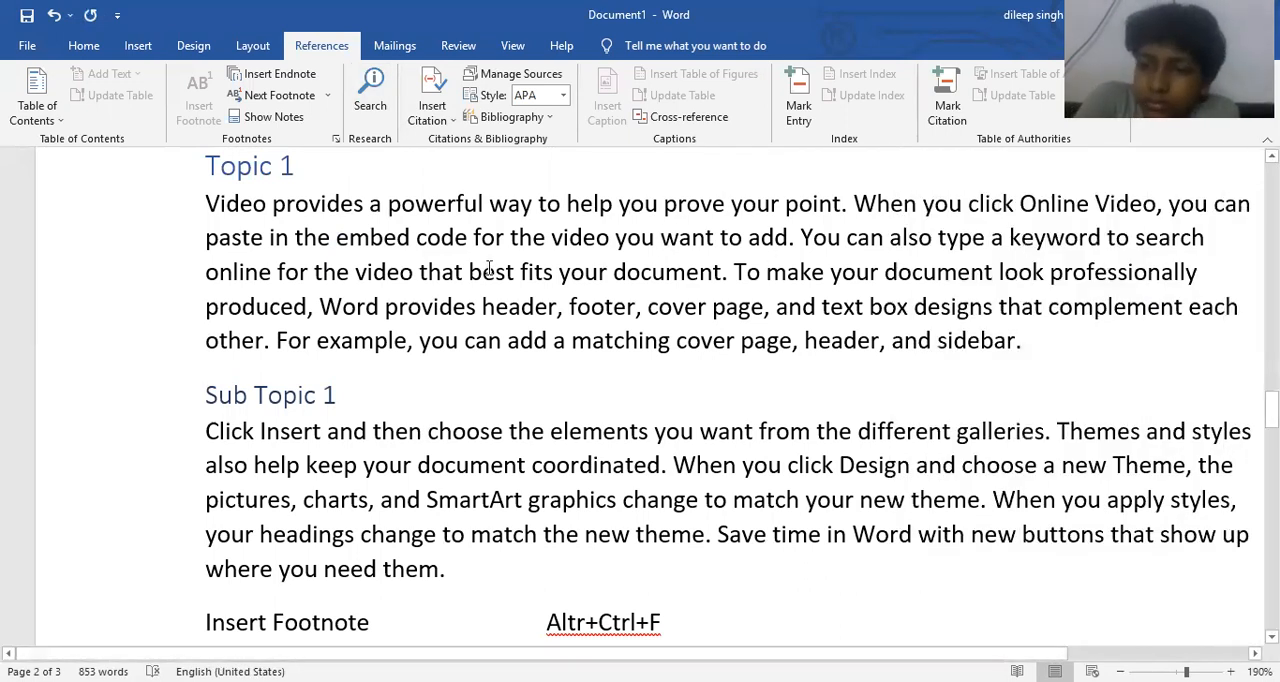
- Add an empty paragraph above "Click Insert and then choose" under Chapter 1 and place the cursor in it
{"action": "scroll", "coordinate": [489, 270], "scroll_direction": "up", "scroll_amount": 6}
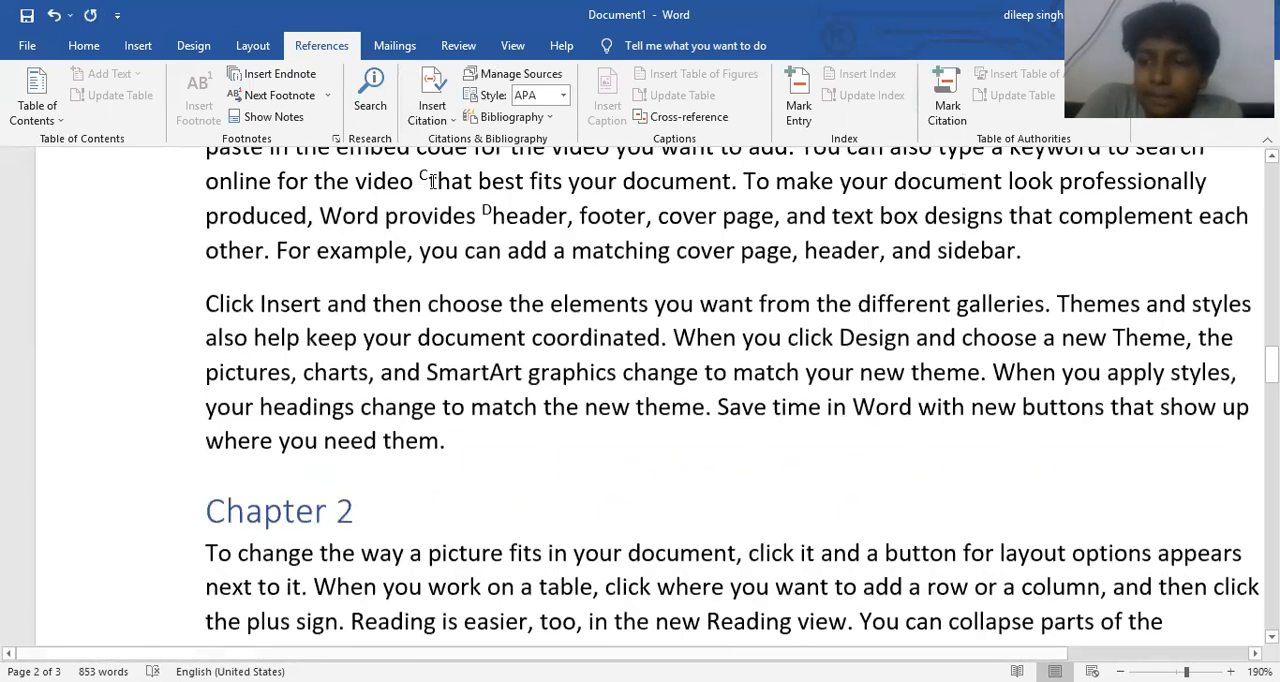
{"action": "scroll", "coordinate": [432, 180], "scroll_direction": "up", "scroll_amount": 3}
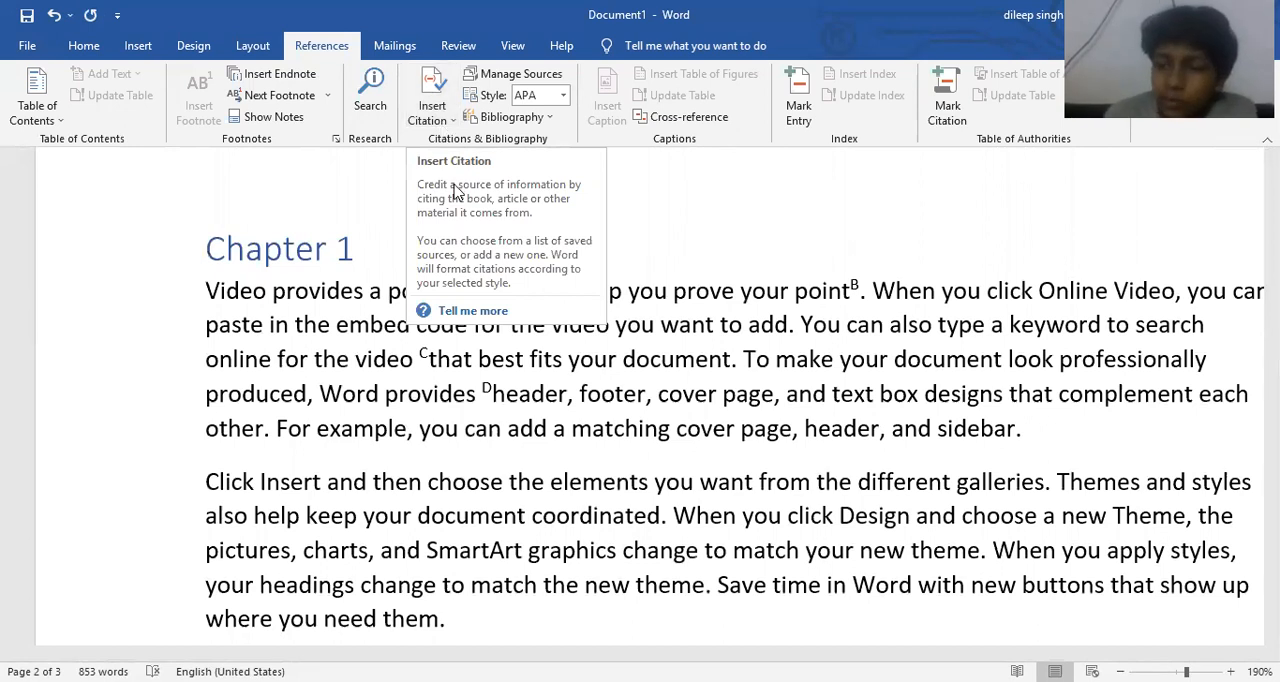
{"action": "left_click", "coordinate": [505, 333]}
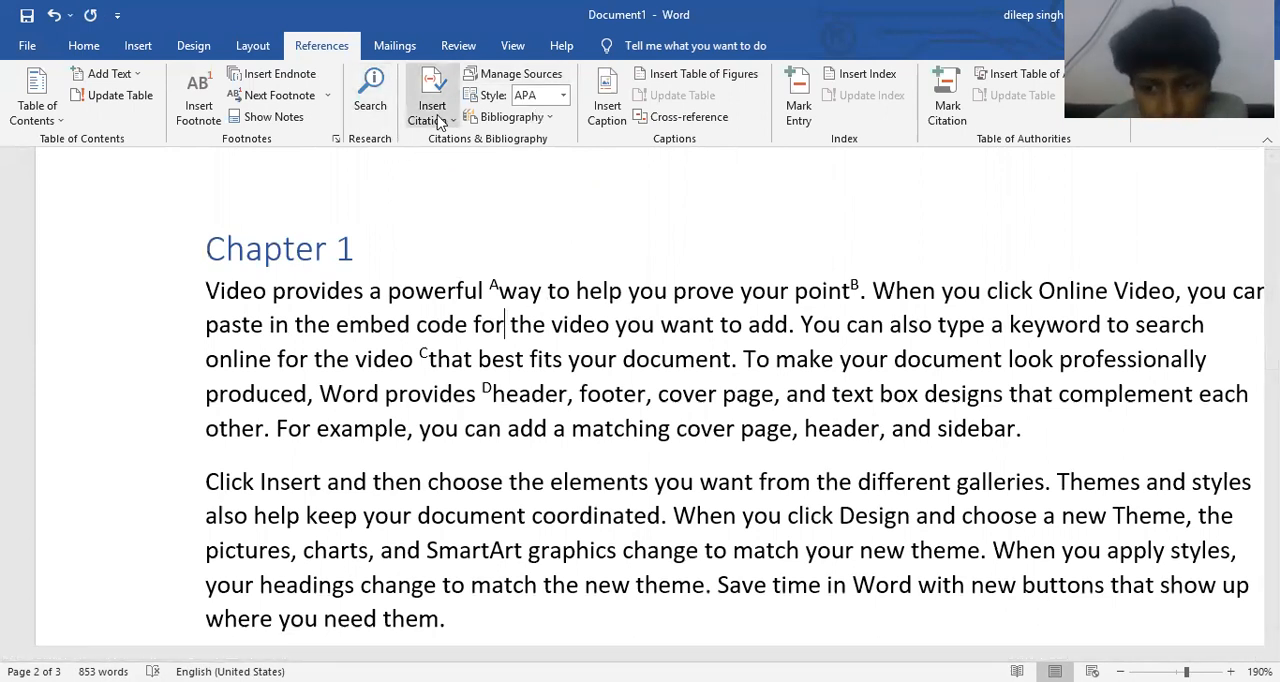
{"action": "scroll", "coordinate": [380, 408], "scroll_direction": "down", "scroll_amount": 2}
{"action": "scroll", "coordinate": [380, 408], "scroll_direction": "down", "scroll_amount": 2}
{"action": "left_click", "coordinate": [207, 314]}
{"action": "key", "text": "Return"}
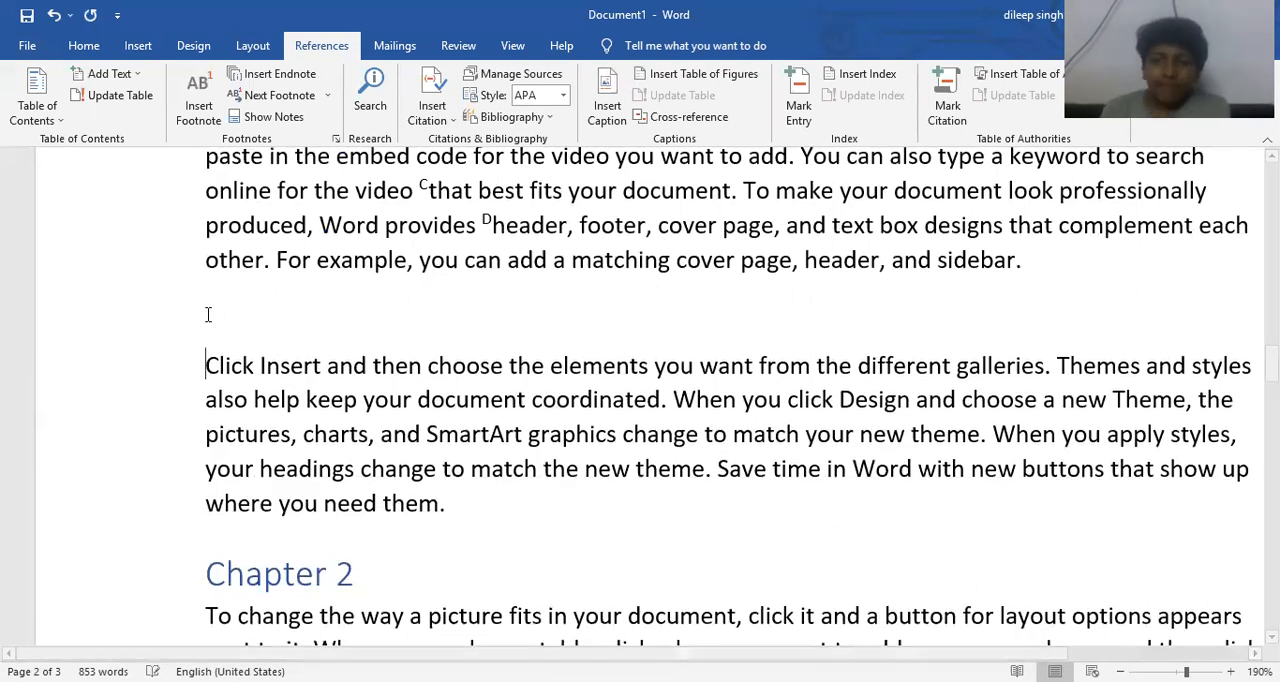
{"action": "left_click", "coordinate": [228, 316]}
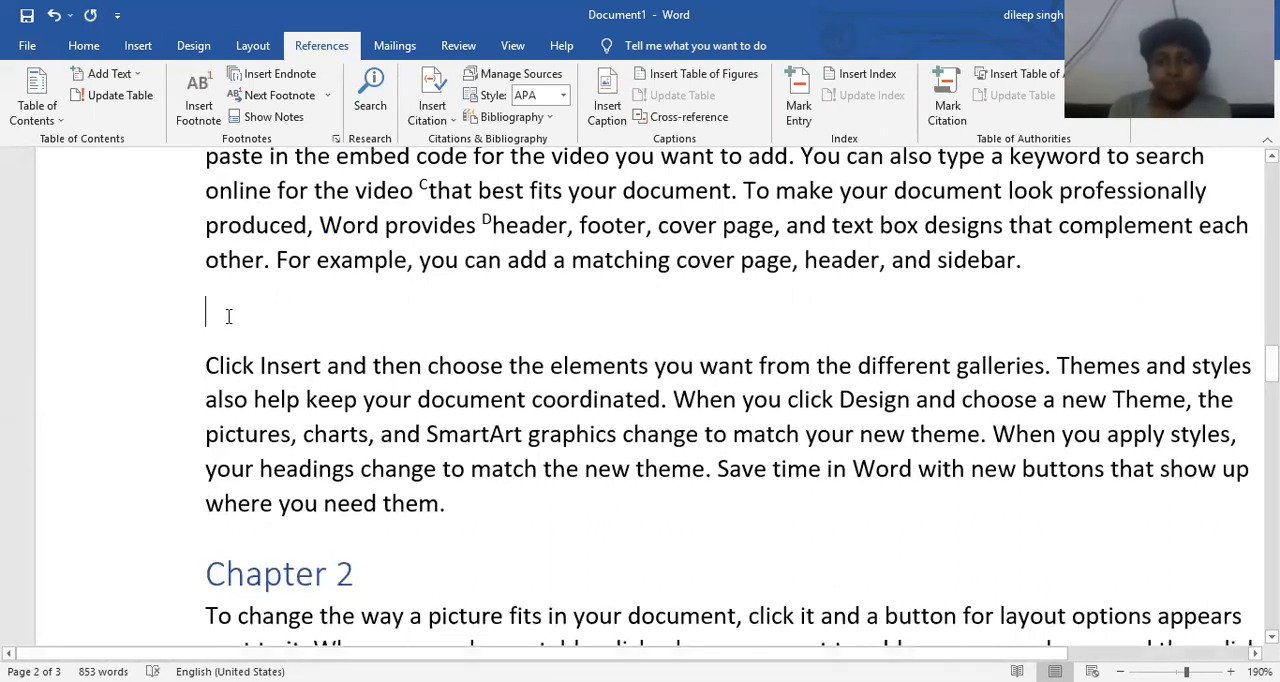
- Start a new Book source for a citation in the empty paragraph and enter the author's full name
{"action": "left_click", "coordinate": [440, 121]}
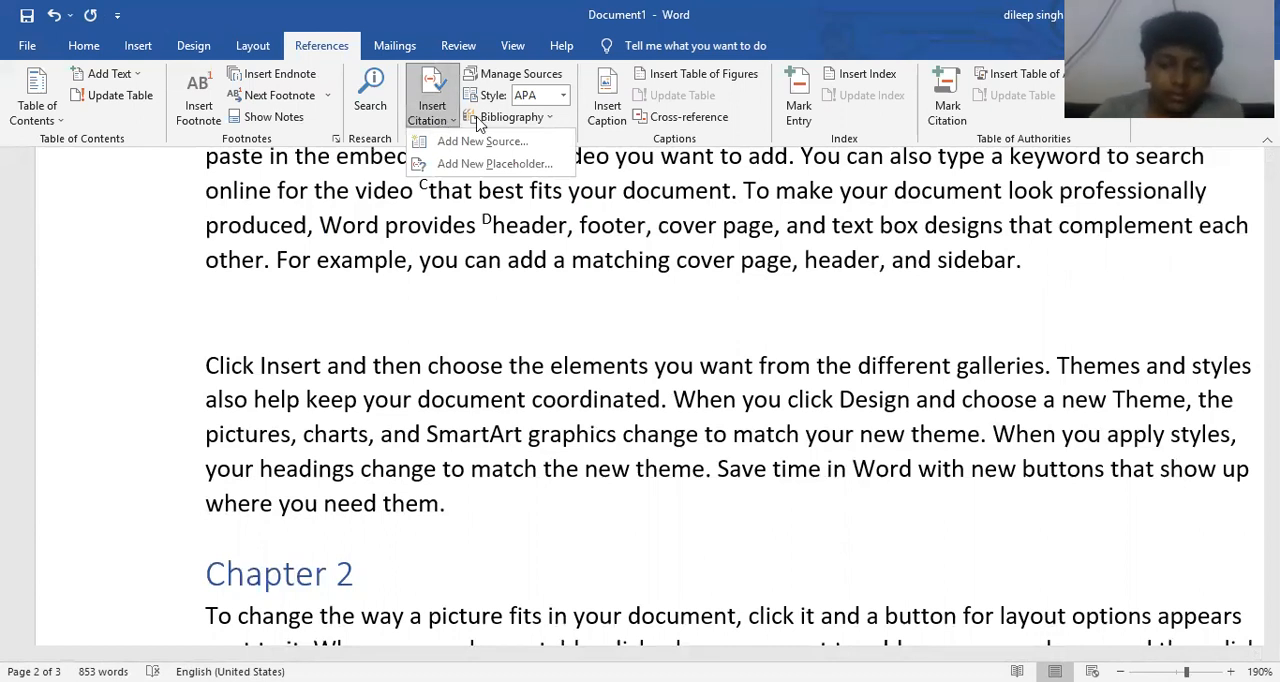
{"action": "left_click", "coordinate": [474, 142]}
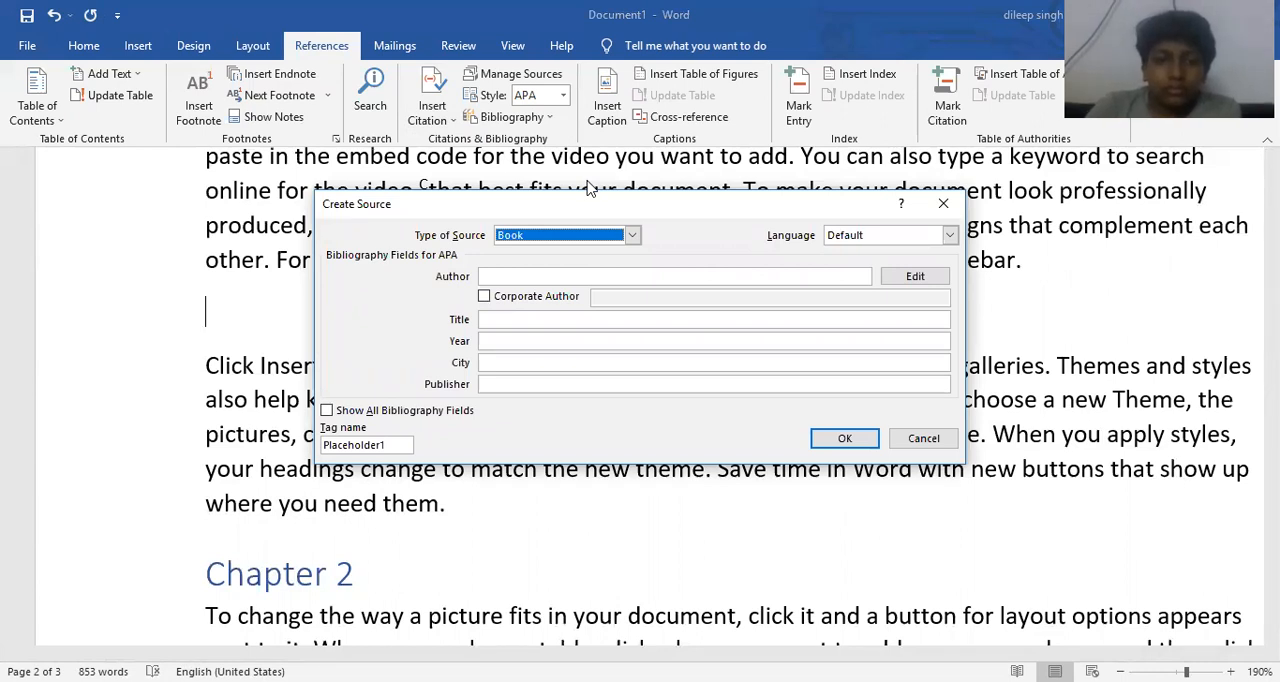
{"action": "left_click", "coordinate": [534, 276]}
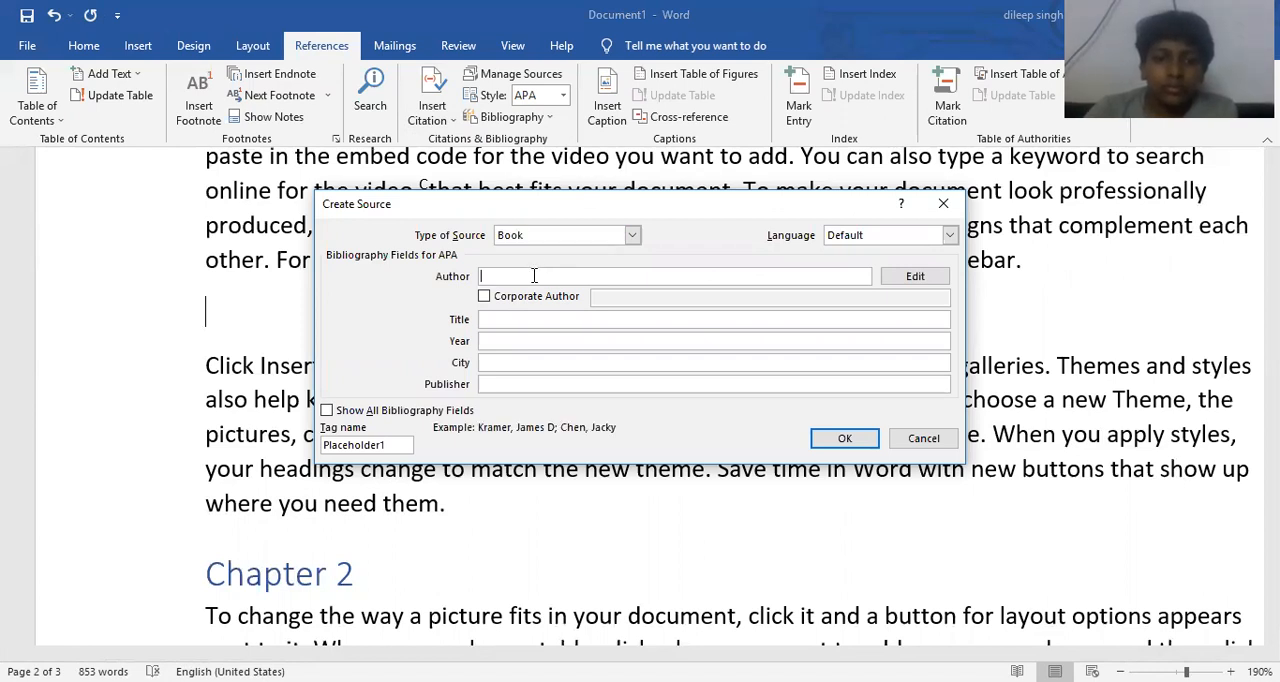
{"action": "type", "text": "A"}
{"action": "key", "text": "BackSpace"}
{"action": "type", "text": "Ashok "}
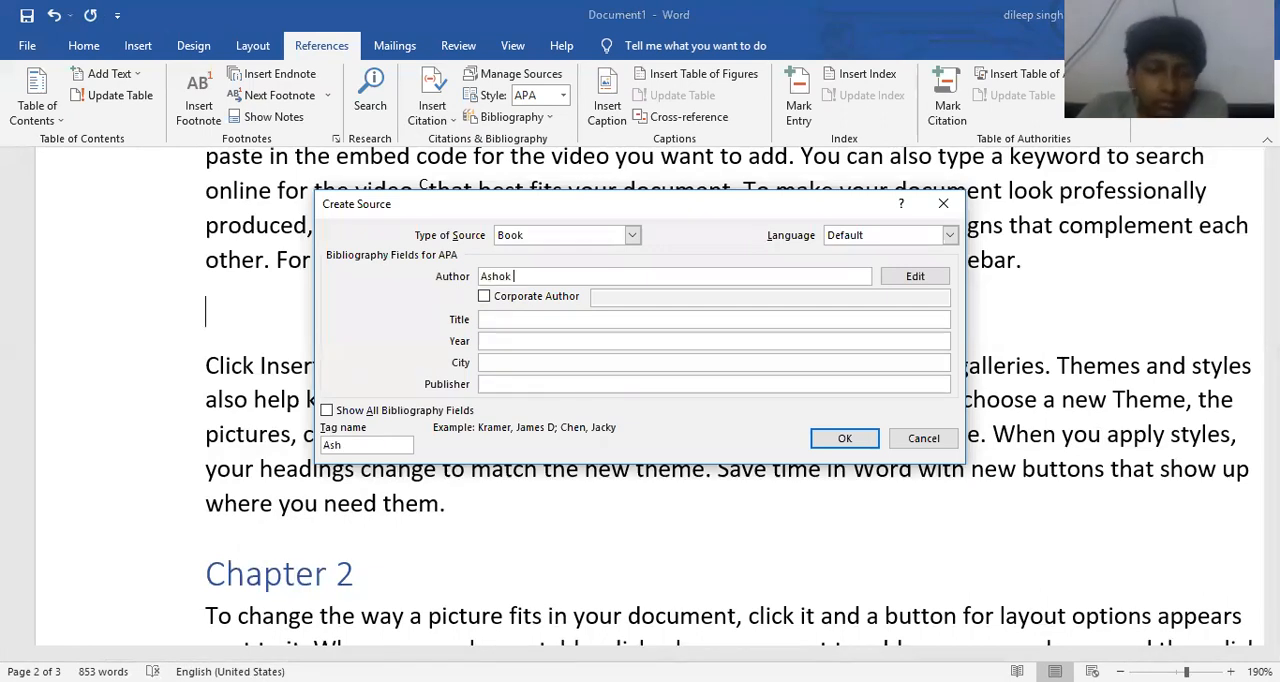
{"action": "type", "text": "Kumar Singh"}
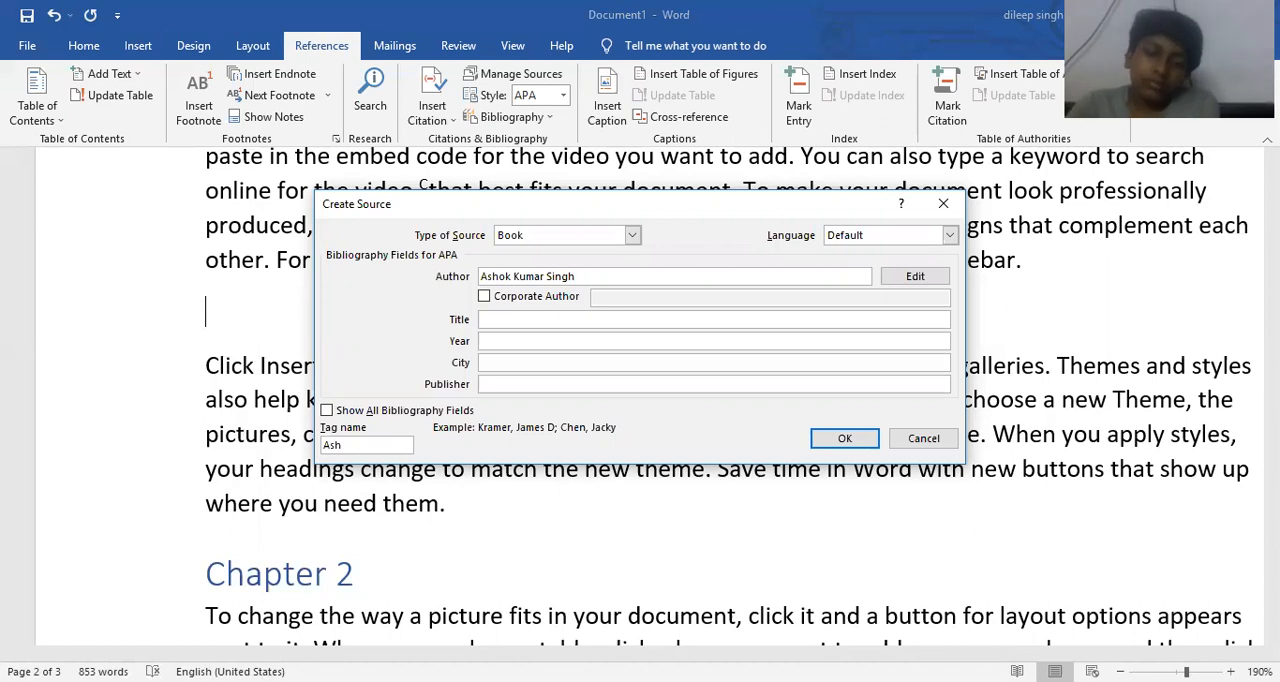
- Turn the Corporate Author option on and off again, and enter "Indian Culture" as the book source's title
{"action": "left_click", "coordinate": [484, 296]}
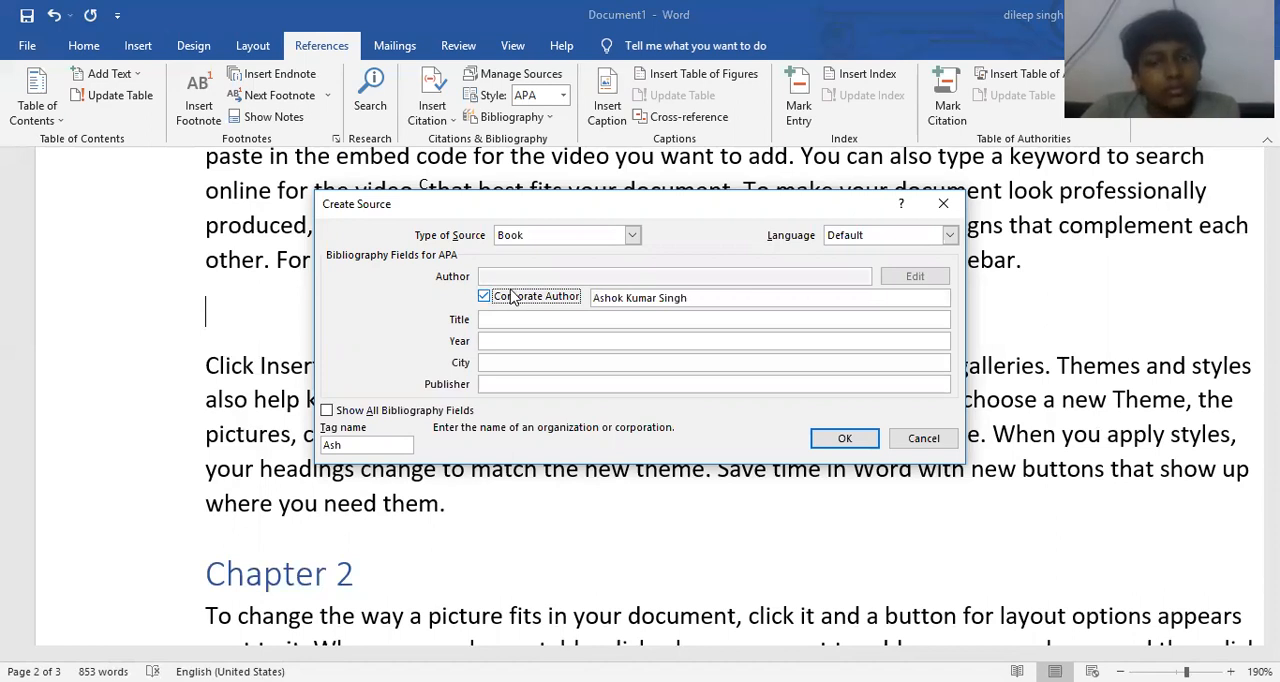
{"action": "left_click", "coordinate": [484, 297]}
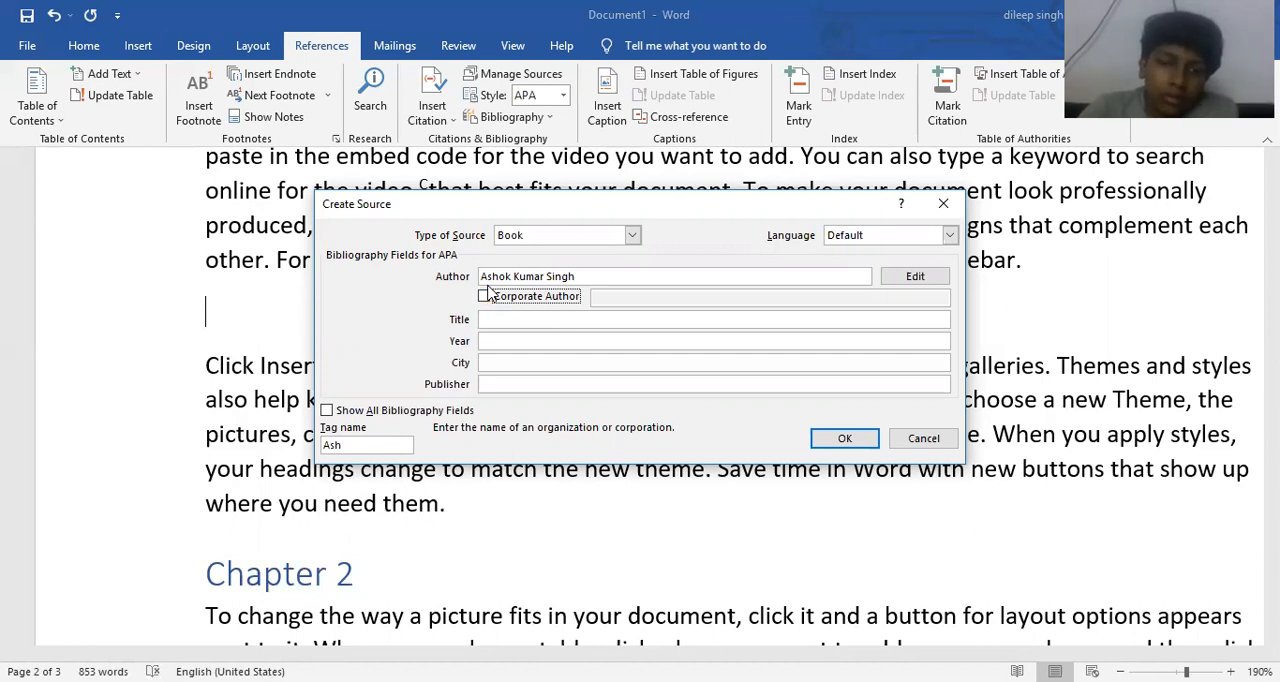
{"action": "left_click", "coordinate": [504, 318]}
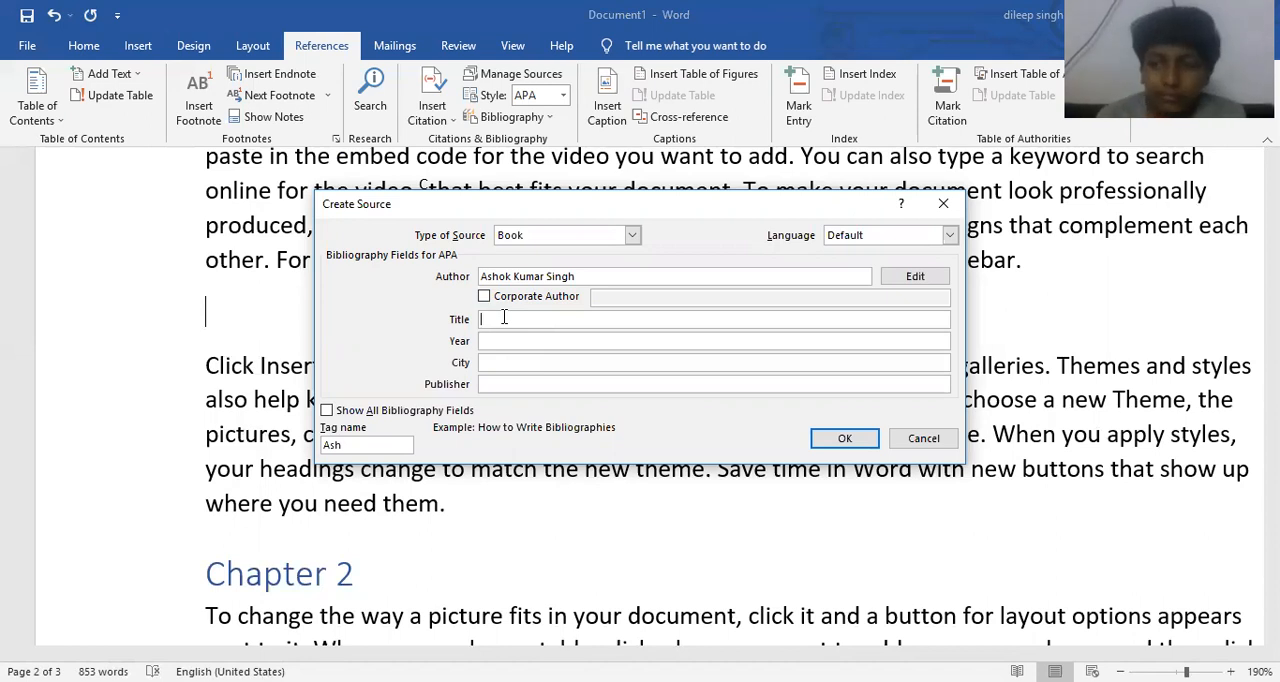
{"action": "type", "text": "Ind"}
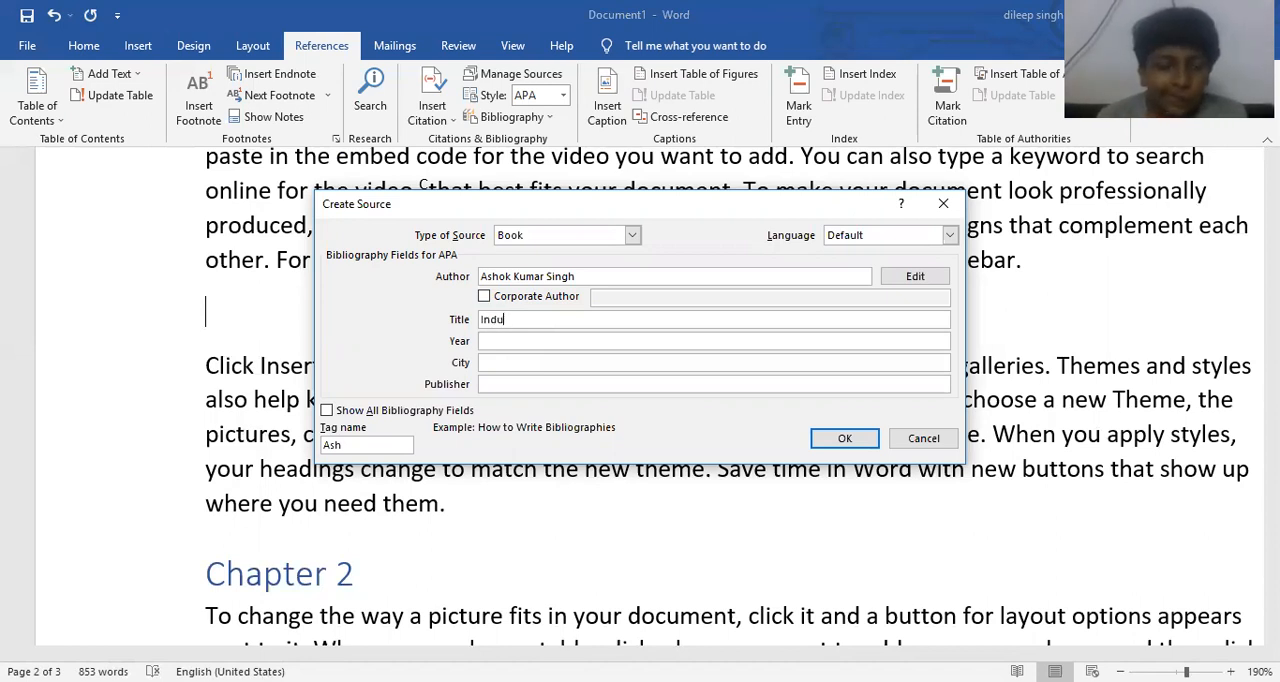
{"action": "type", "text": "ian Culture"}
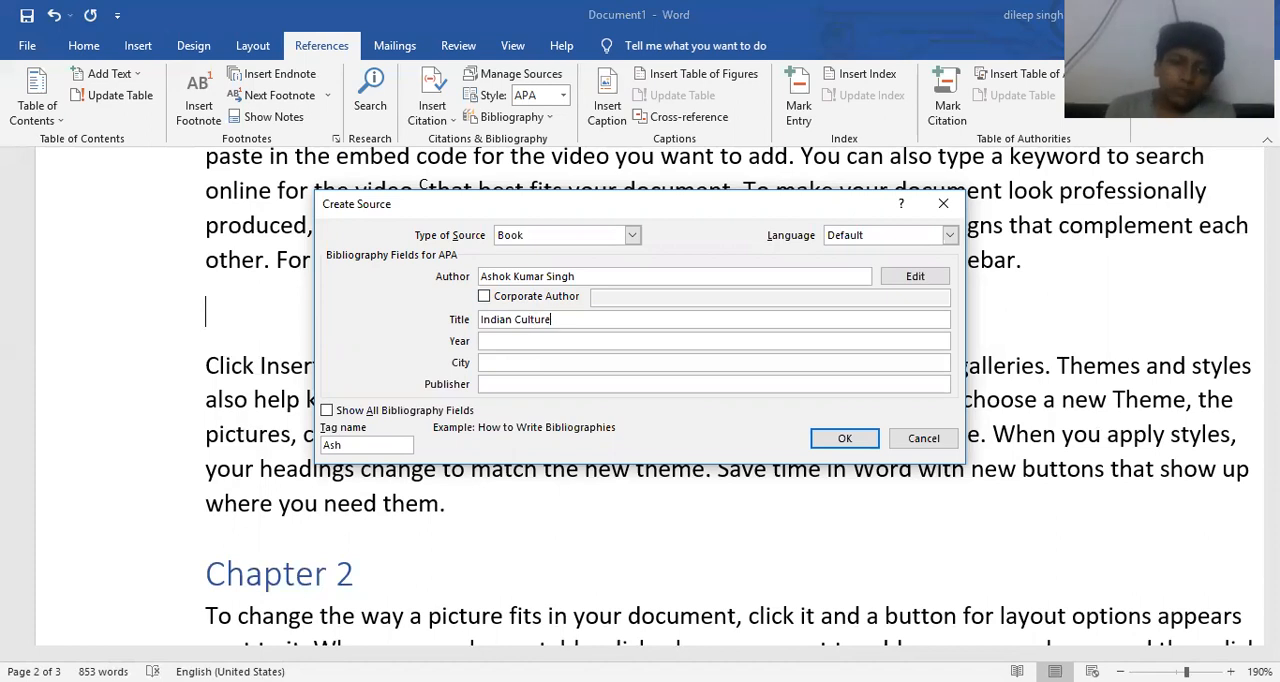
- Complete the book source with year 2020, city "chennai" and publisher "SChand", and insert its citation
{"action": "key", "text": "Tab"}
{"action": "type", "text": "2020"}
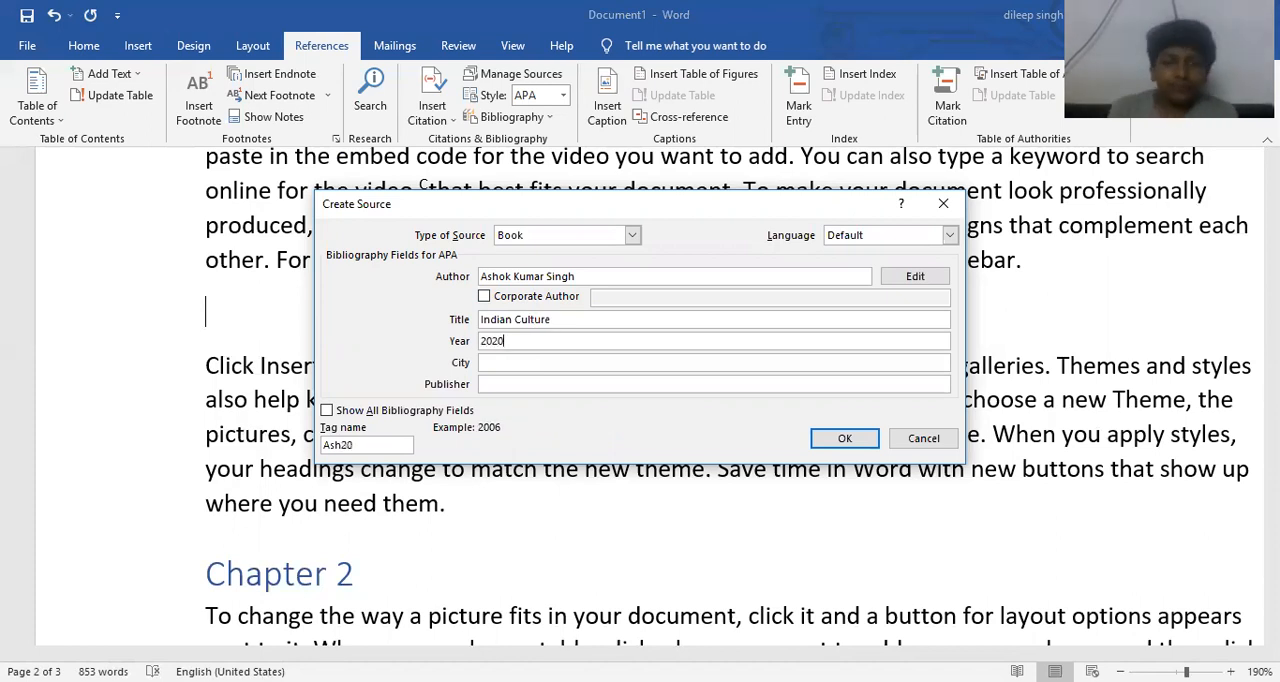
{"action": "key", "text": "Tab"}
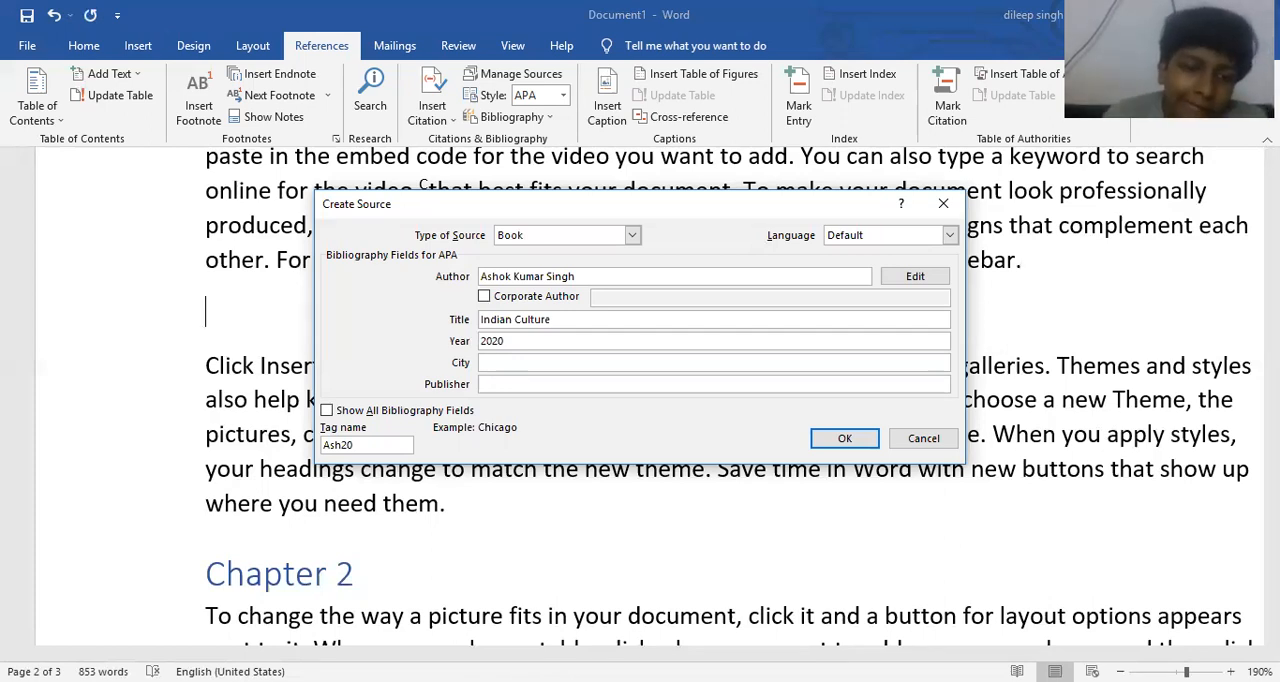
{"action": "type", "text": "chennai"}
{"action": "key", "text": "Tab"}
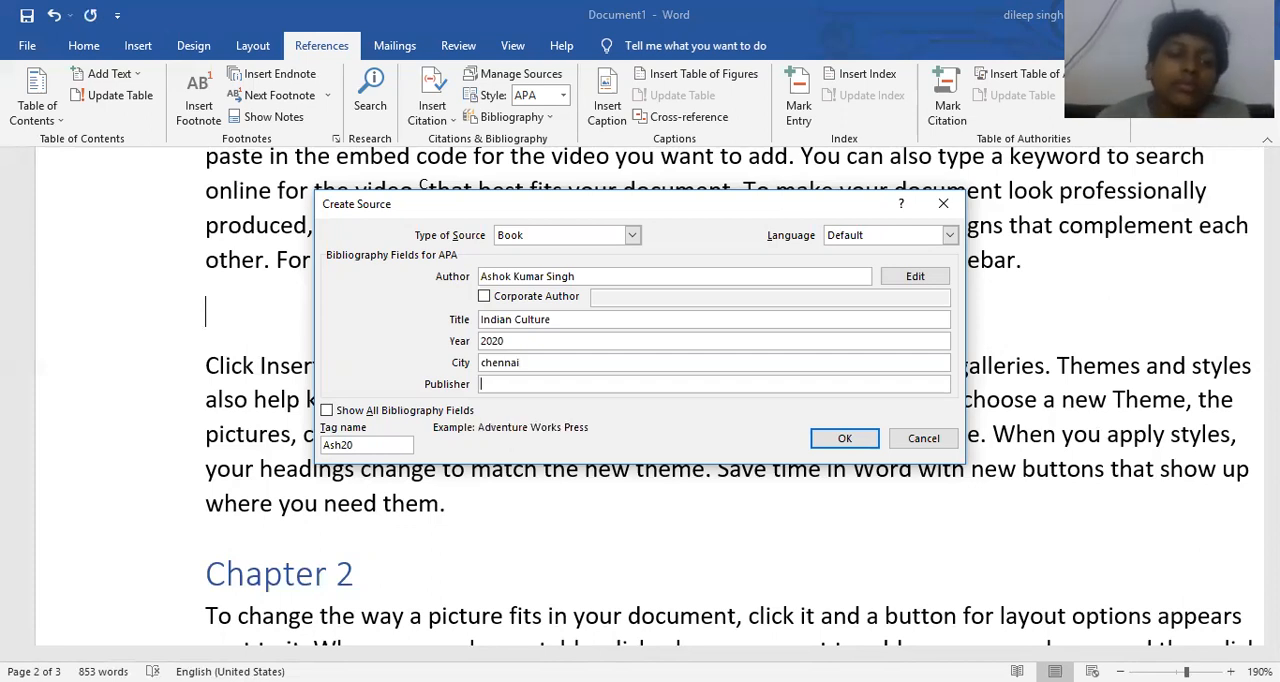
{"action": "type", "text": "SChand"}
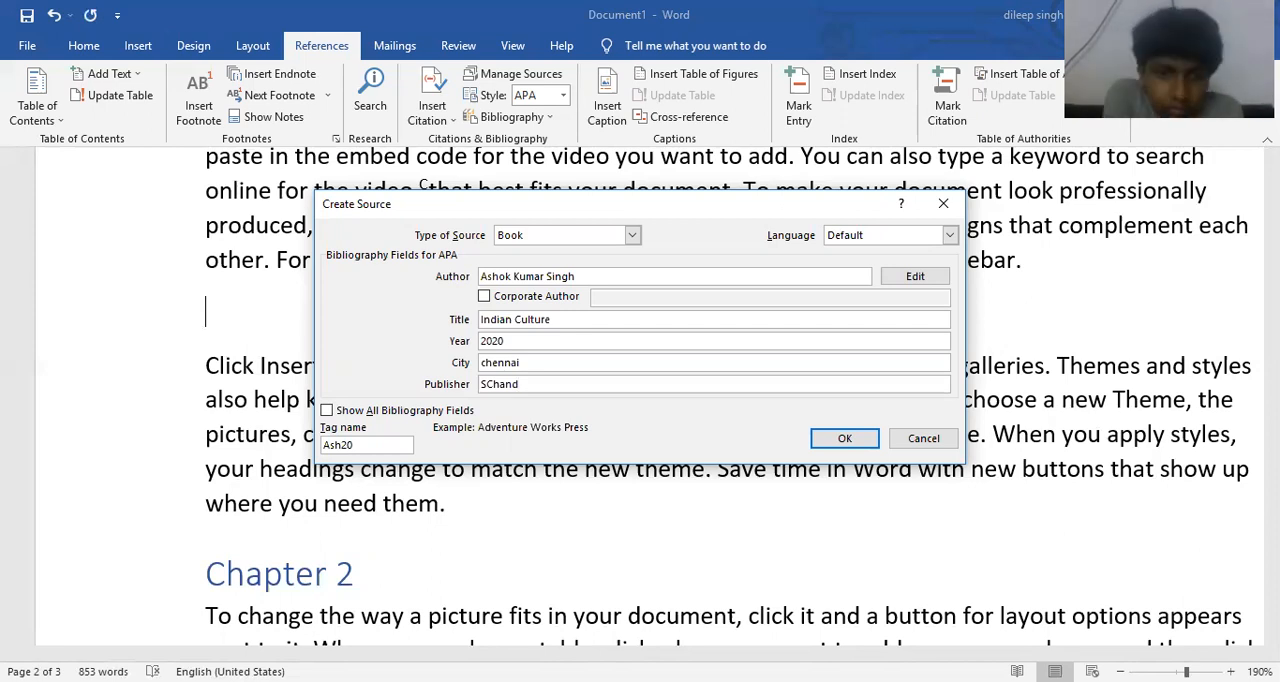
{"action": "left_click", "coordinate": [844, 438]}
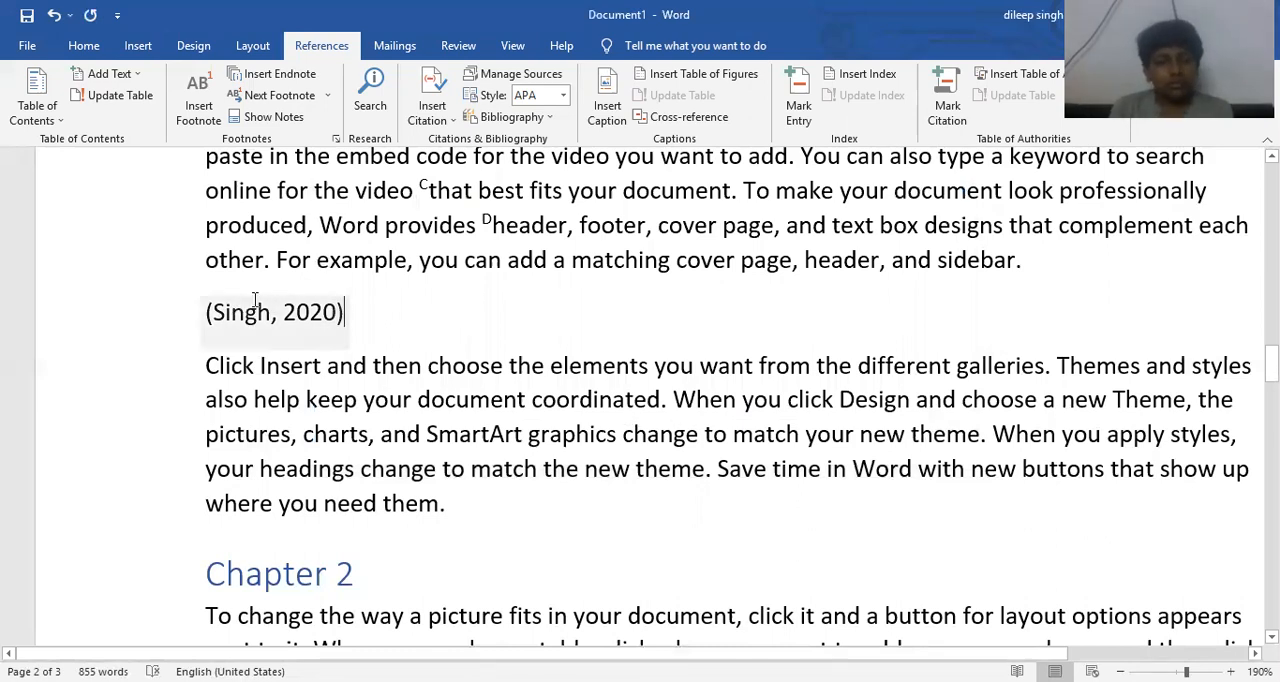
- Split the Chapter 3 paragraph before "Reading is easier", insert a page break there, and place the cursor before the break
{"action": "scroll", "coordinate": [362, 320], "scroll_direction": "down", "scroll_amount": 4}
{"action": "scroll", "coordinate": [362, 320], "scroll_direction": "down", "scroll_amount": 10}
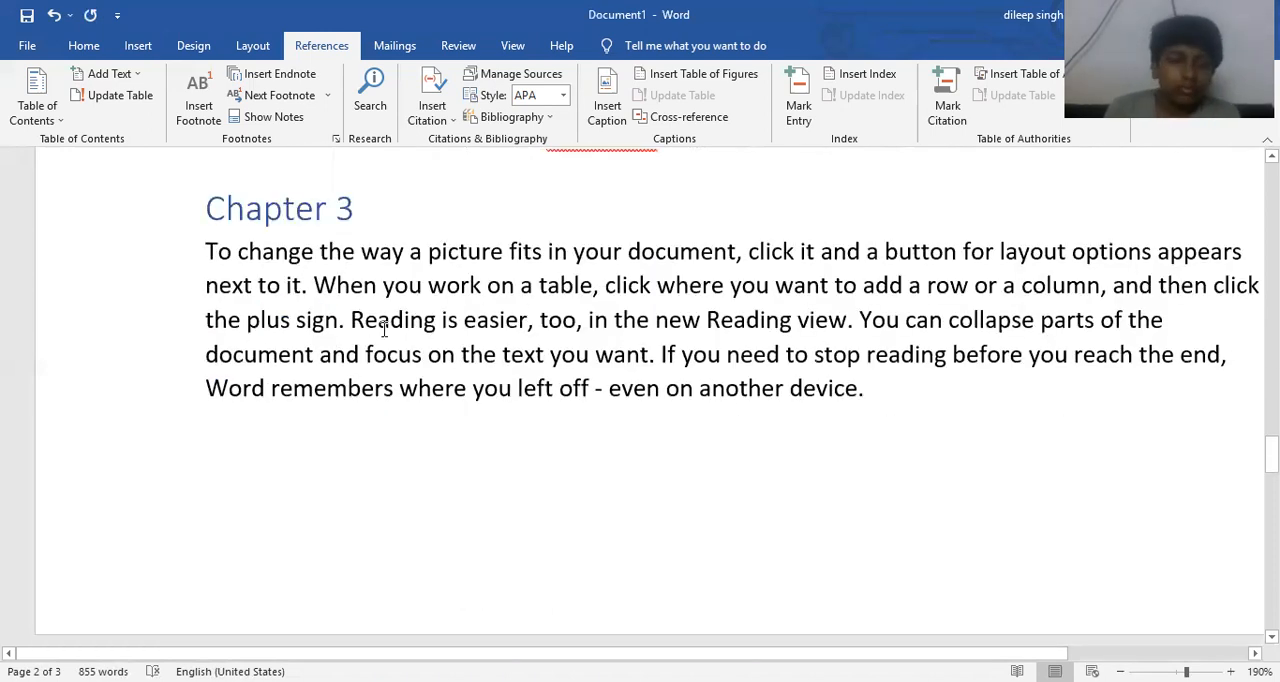
{"action": "left_click", "coordinate": [349, 320]}
{"action": "key", "text": "Return"}
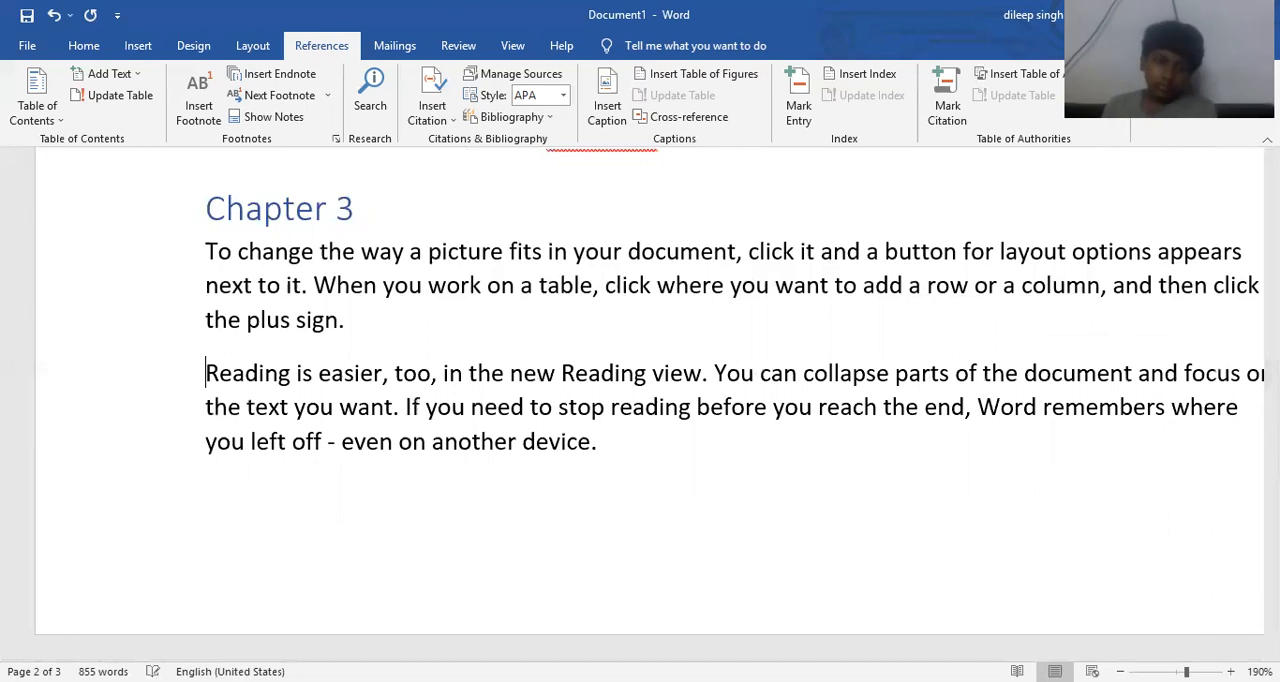
{"action": "key", "text": "ctrl+Return"}
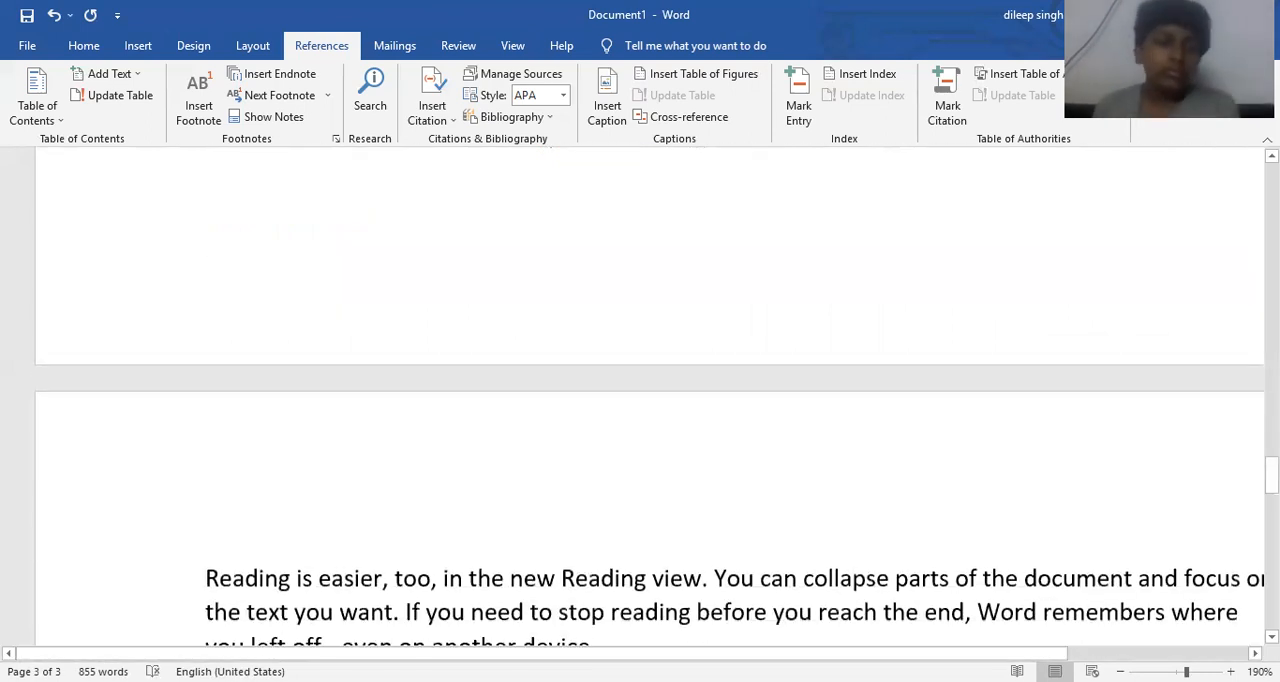
{"action": "key", "text": "Up"}
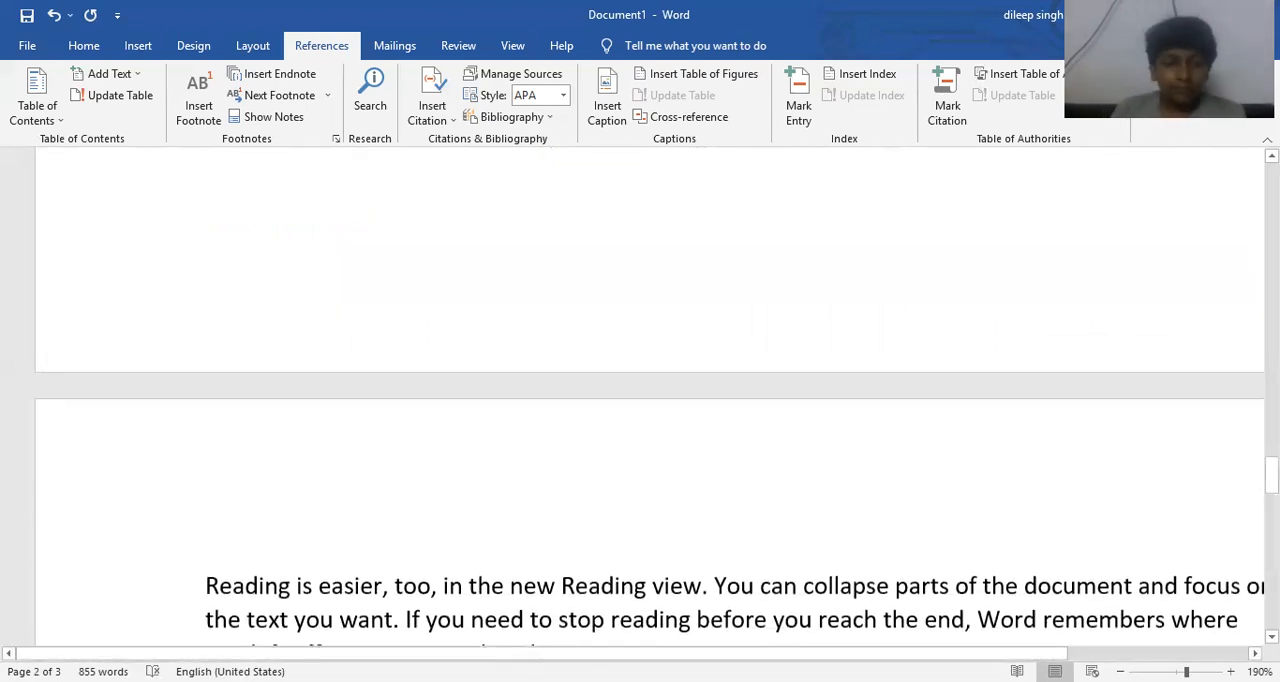
{"action": "scroll", "coordinate": [340, 160], "scroll_direction": "up", "scroll_amount": 4}
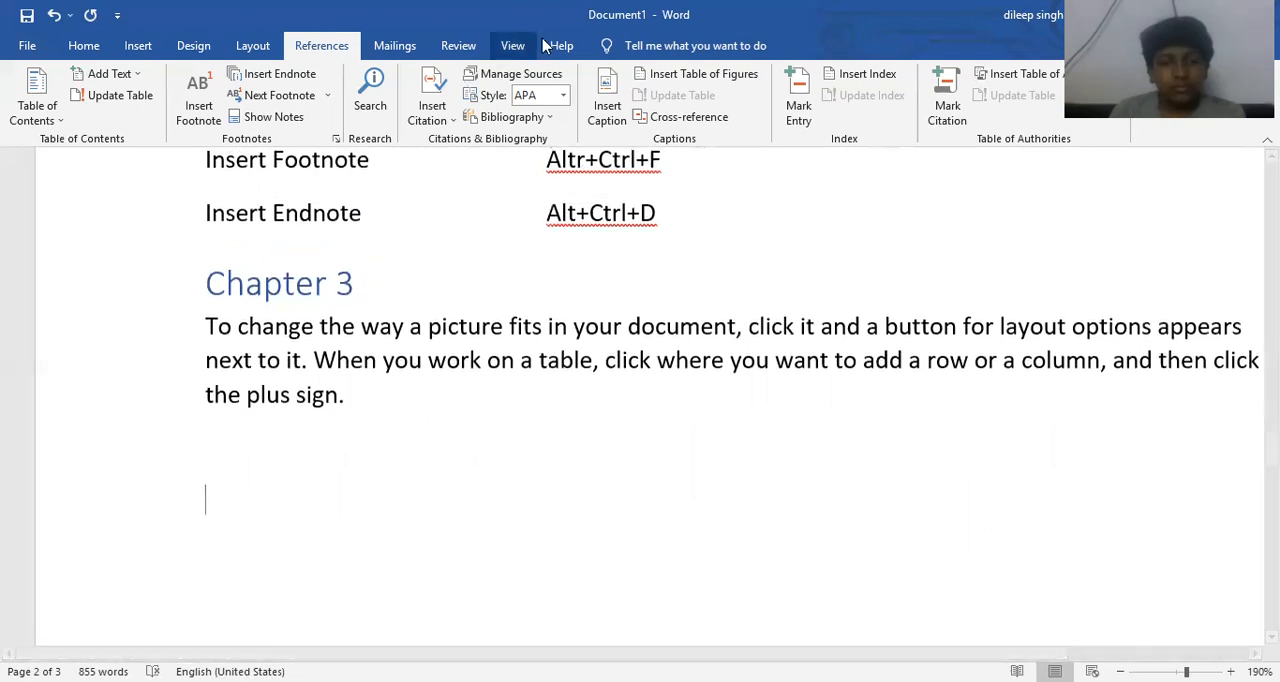
- Start another new Book source for a citation under Chapter 3 and enter the author's full name
{"action": "left_click", "coordinate": [438, 124]}
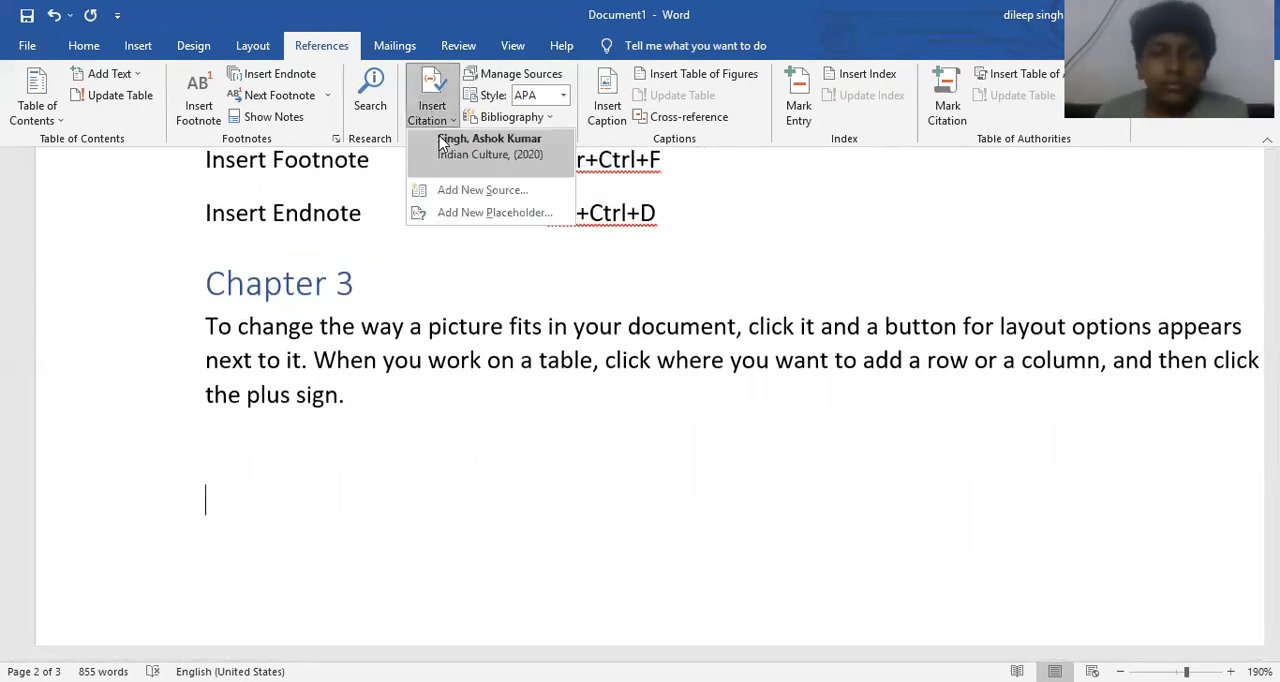
{"action": "left_click", "coordinate": [463, 192]}
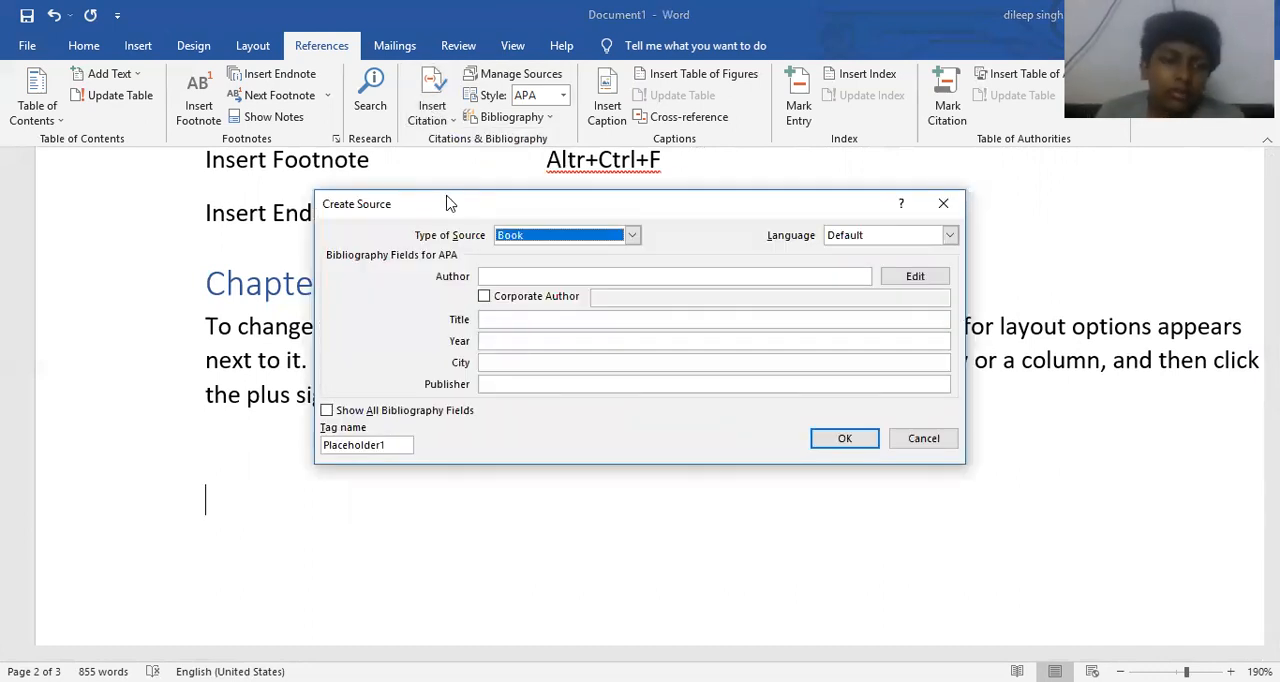
{"action": "left_click", "coordinate": [490, 277]}
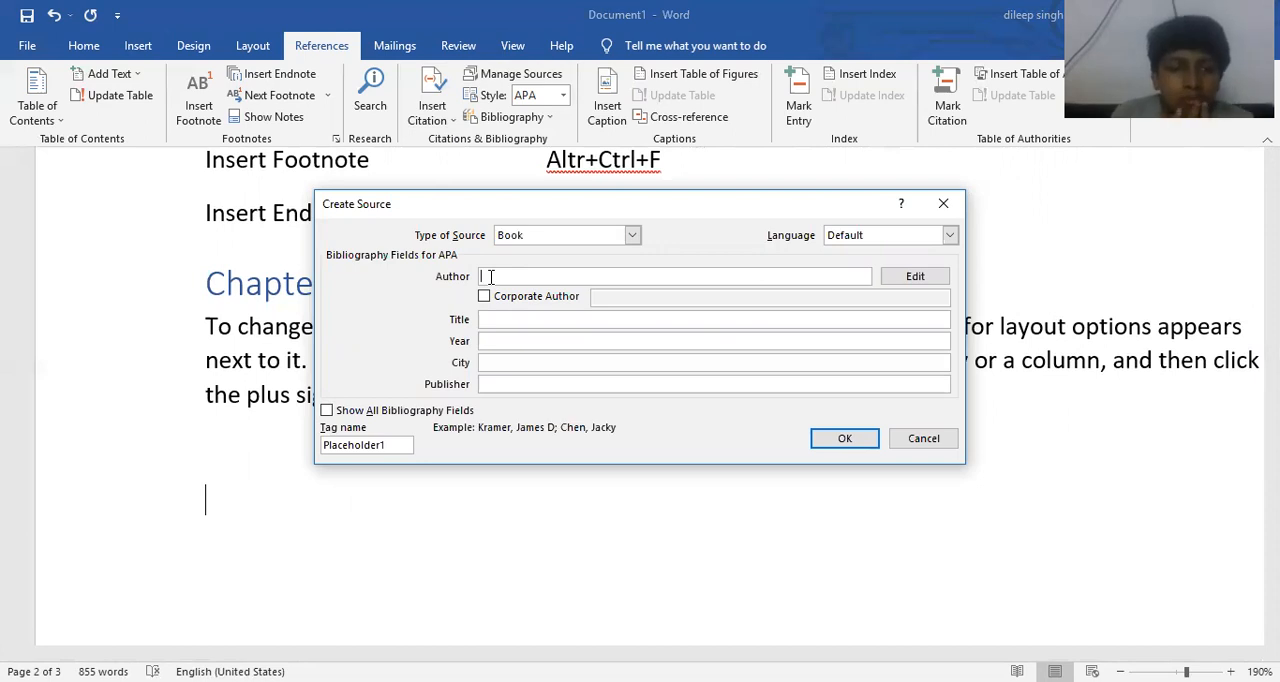
{"action": "type", "text": "Sarojni Naidu"}
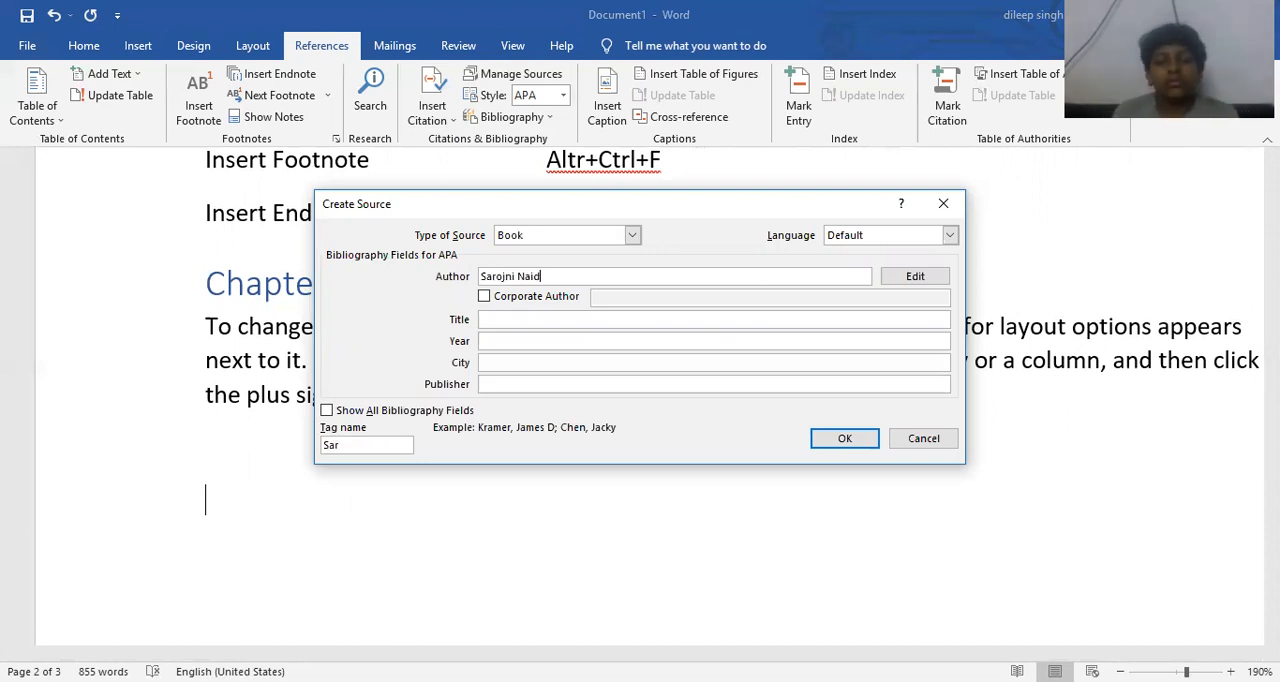
{"action": "key", "text": "Tab"}
{"action": "key", "text": "Tab"}
{"action": "key", "text": "Tab"}
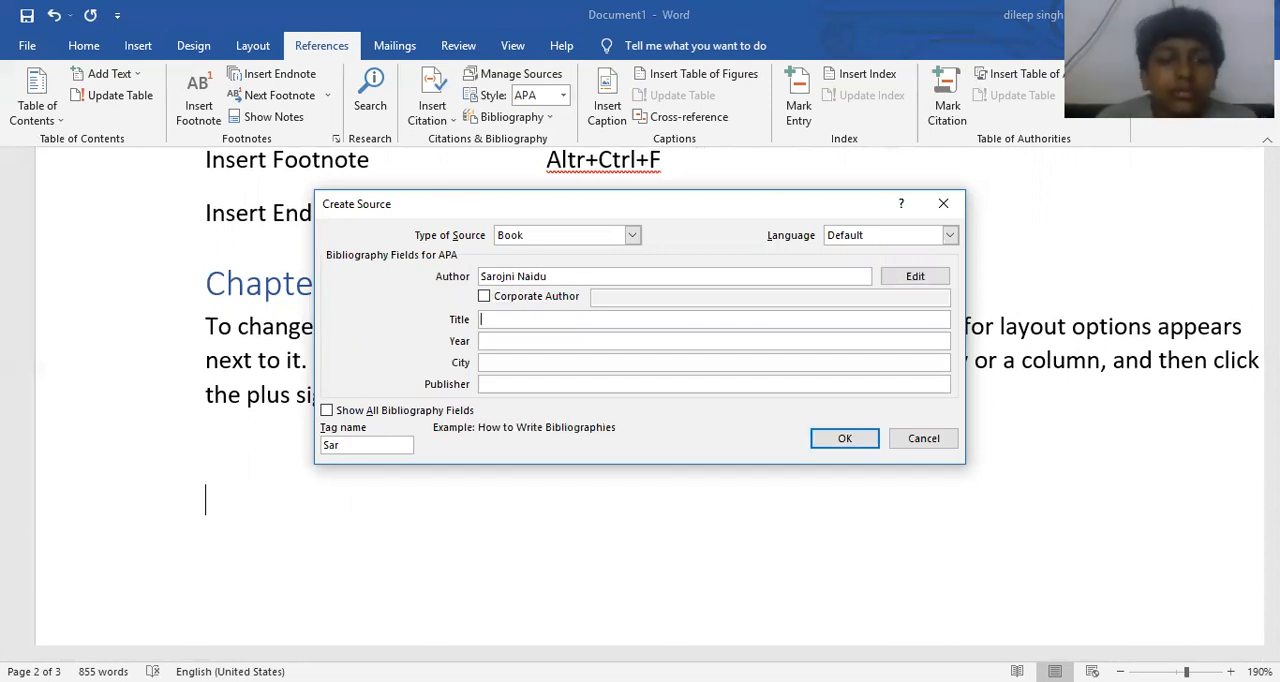
- Enter "Indian Constitution" as the new source's title and 1988 as its year
{"action": "type", "text": "India"}
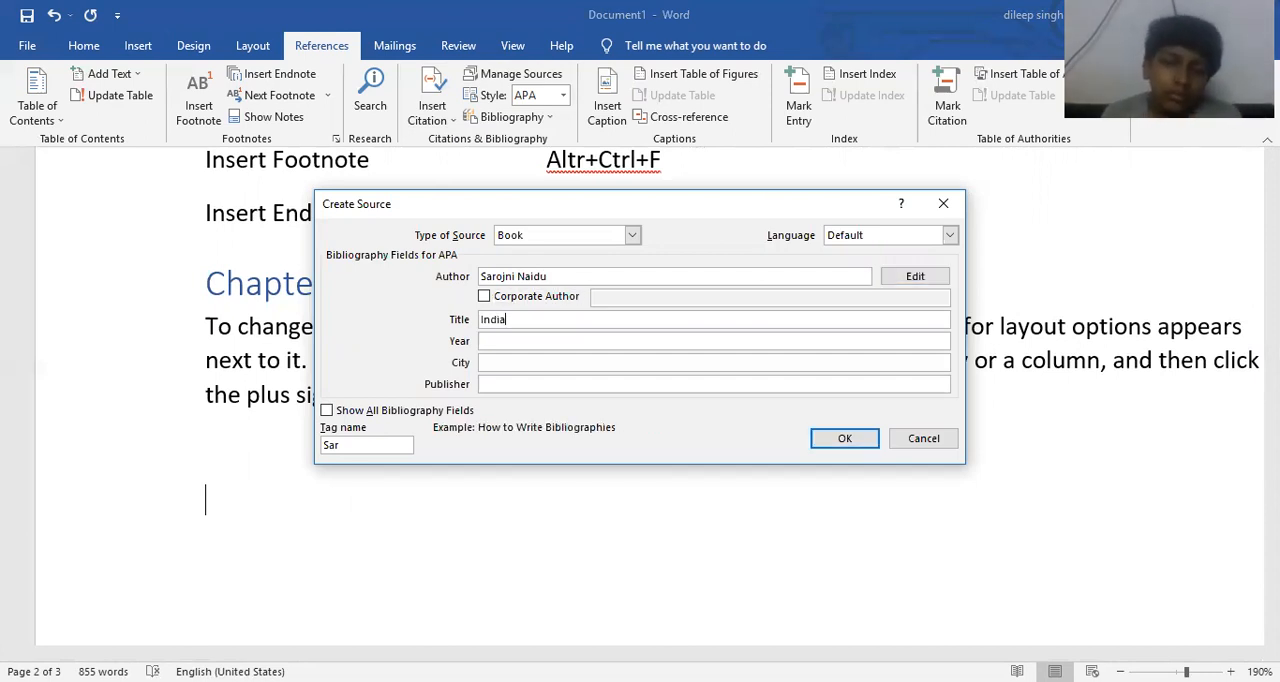
{"action": "type", "text": "n Constitution"}
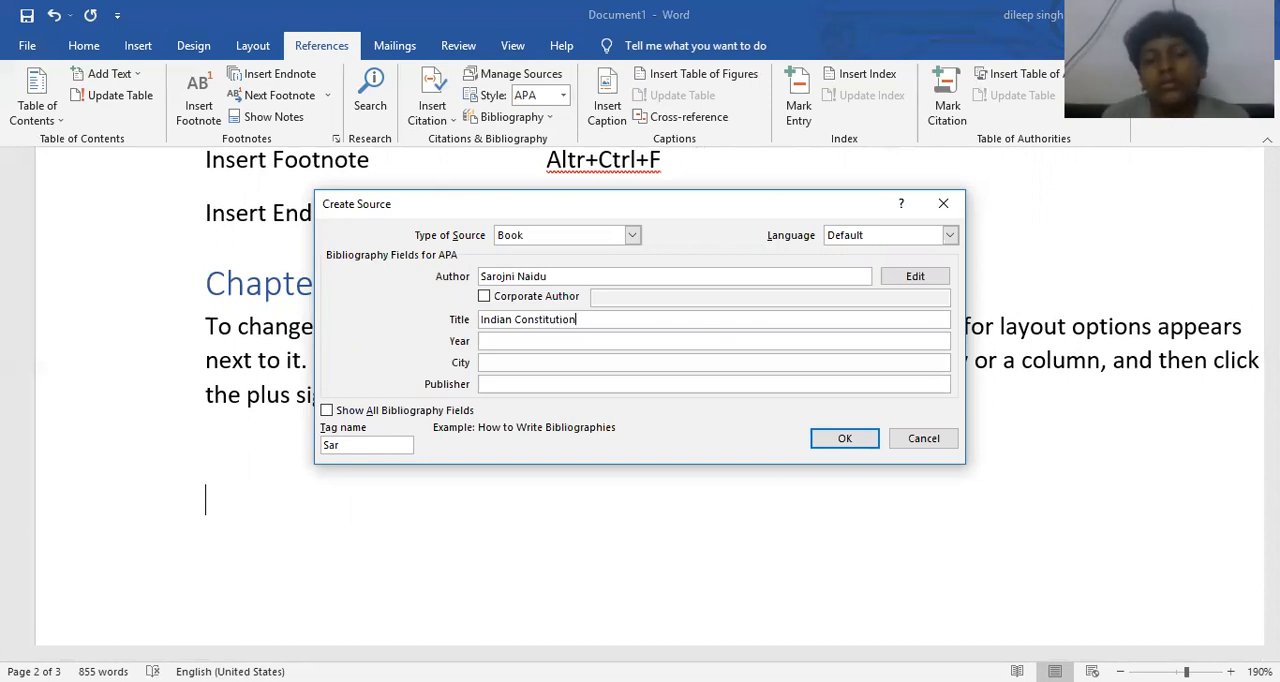
{"action": "key", "text": "Tab"}
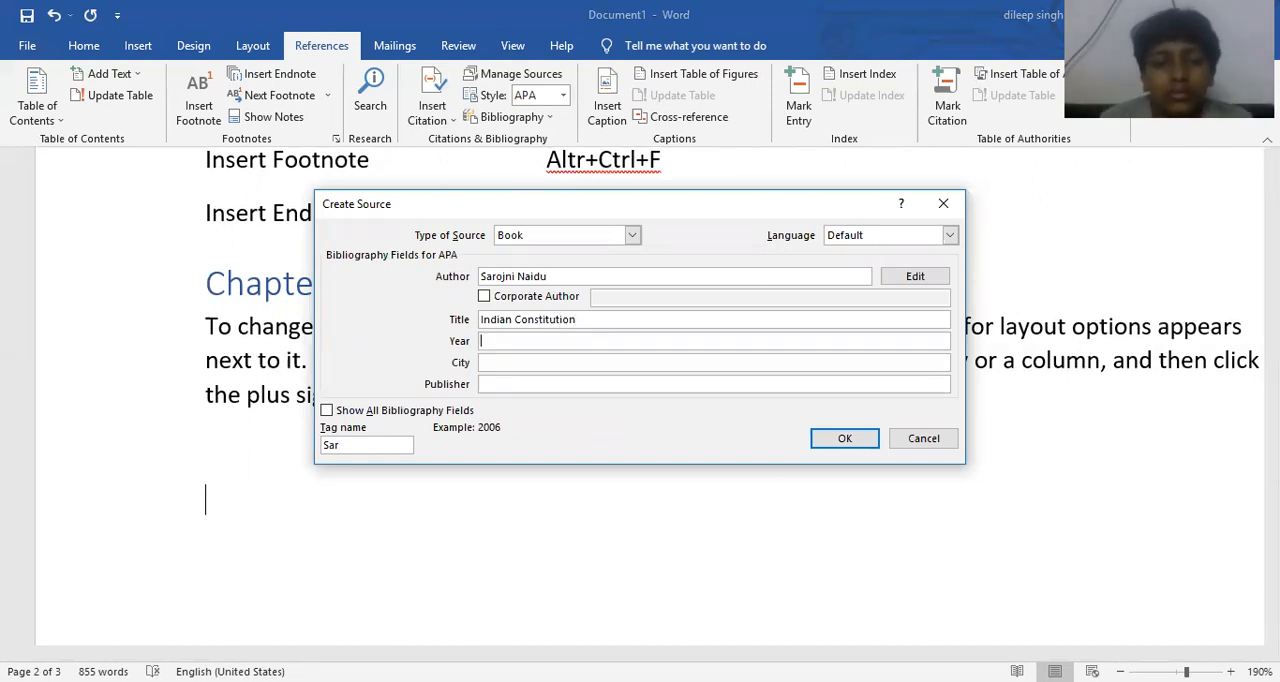
{"action": "type", "text": "201"}
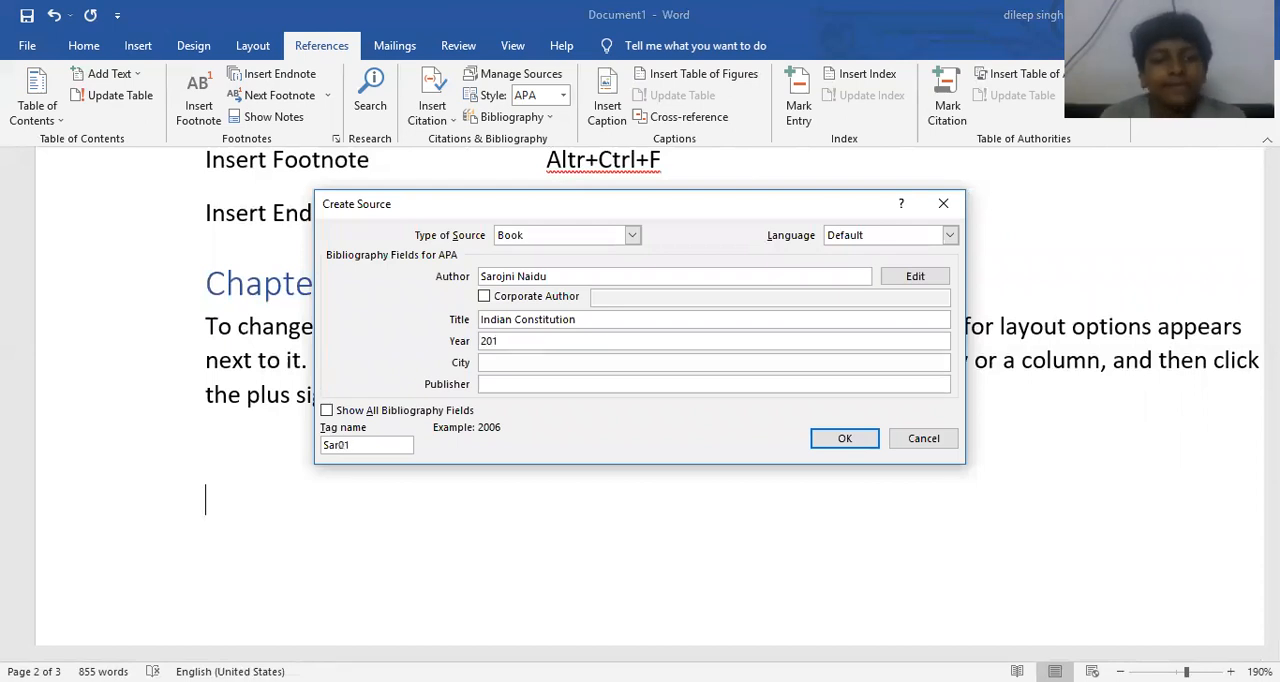
{"action": "key", "text": "BackSpace"}
{"action": "key", "text": "BackSpace"}
{"action": "key", "text": "BackSpace"}
{"action": "type", "text": "1988"}
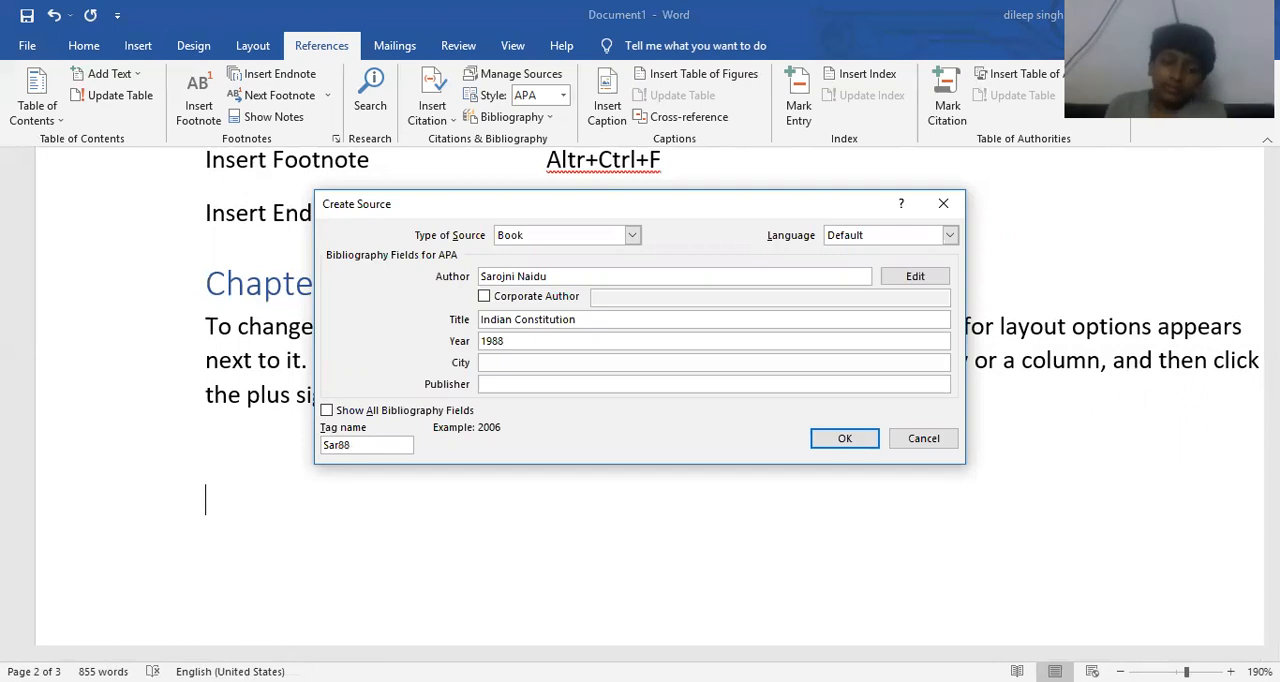
- Set the source's city to Lucknow and its publisher to "Prakash Publication", and insert the citation
{"action": "key", "text": "Tab"}
{"action": "type", "text": "Lucknow"}
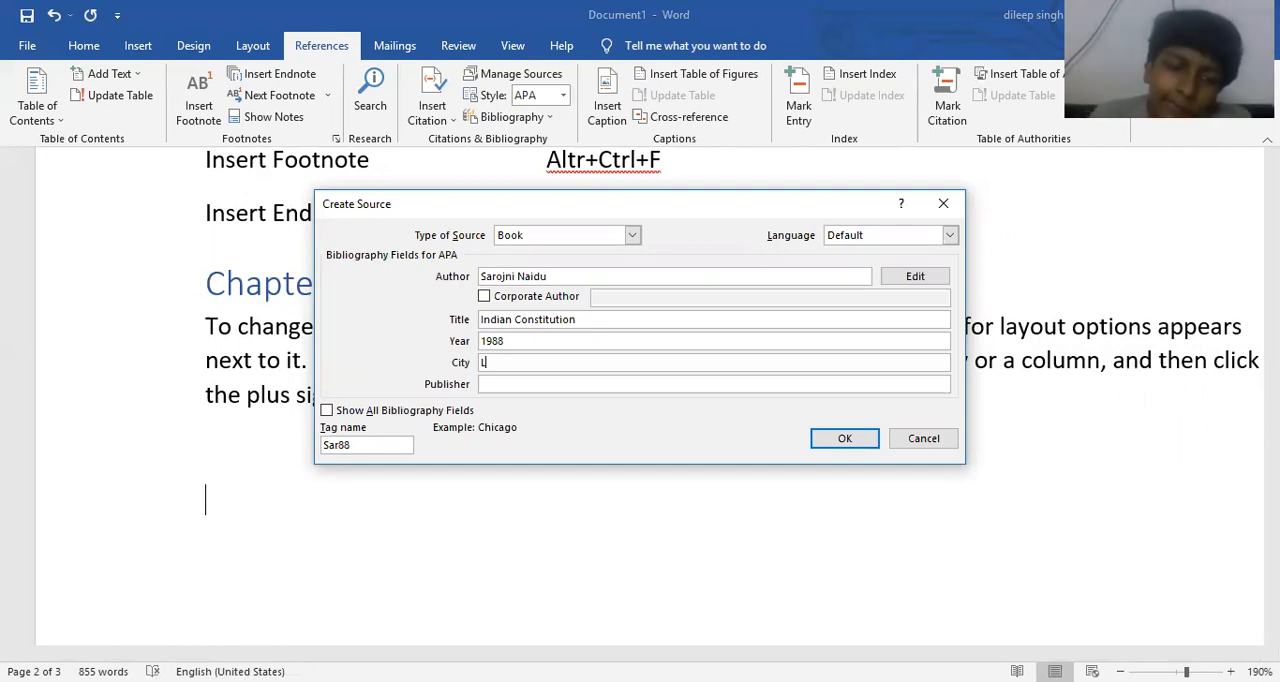
{"action": "key", "text": "Tab"}
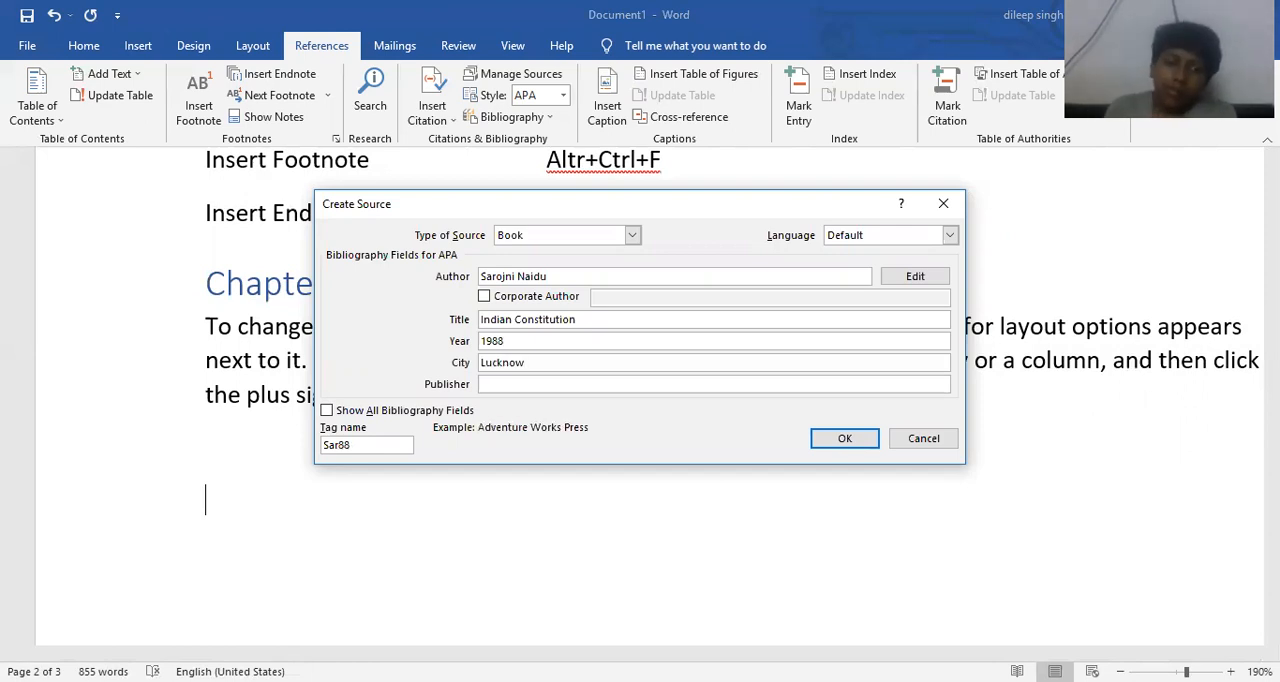
{"action": "type", "text": "Prakash "}
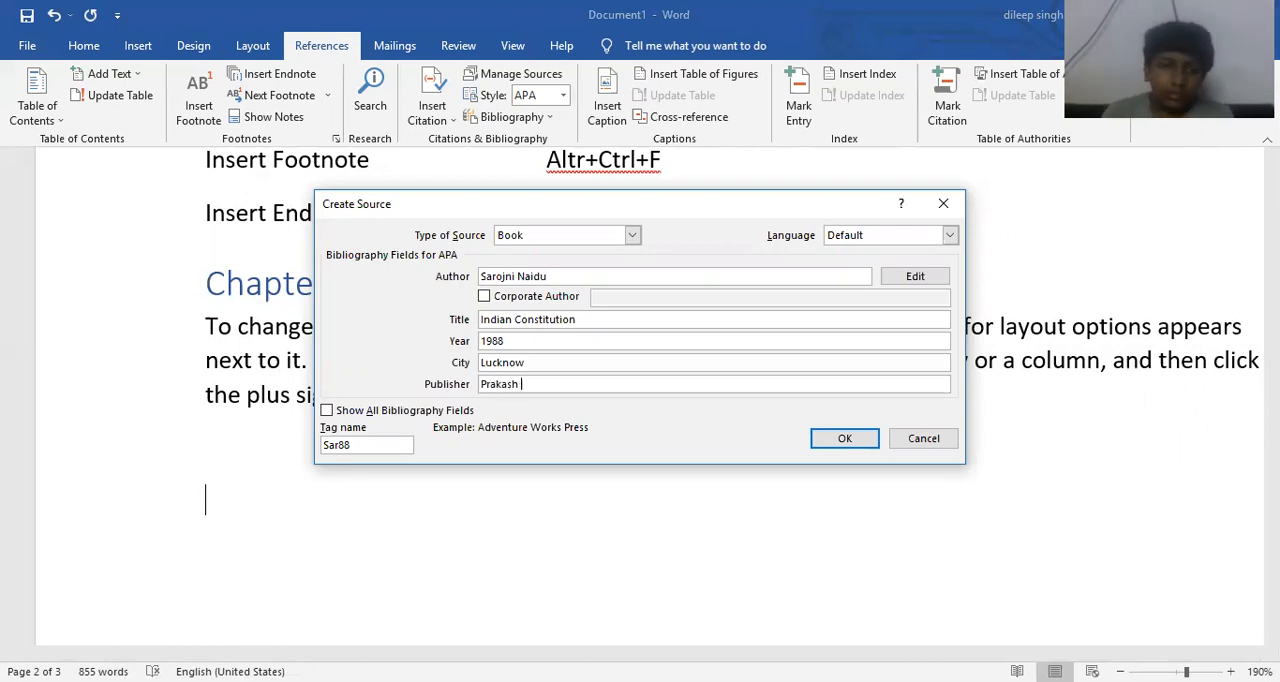
{"action": "type", "text": "Publication"}
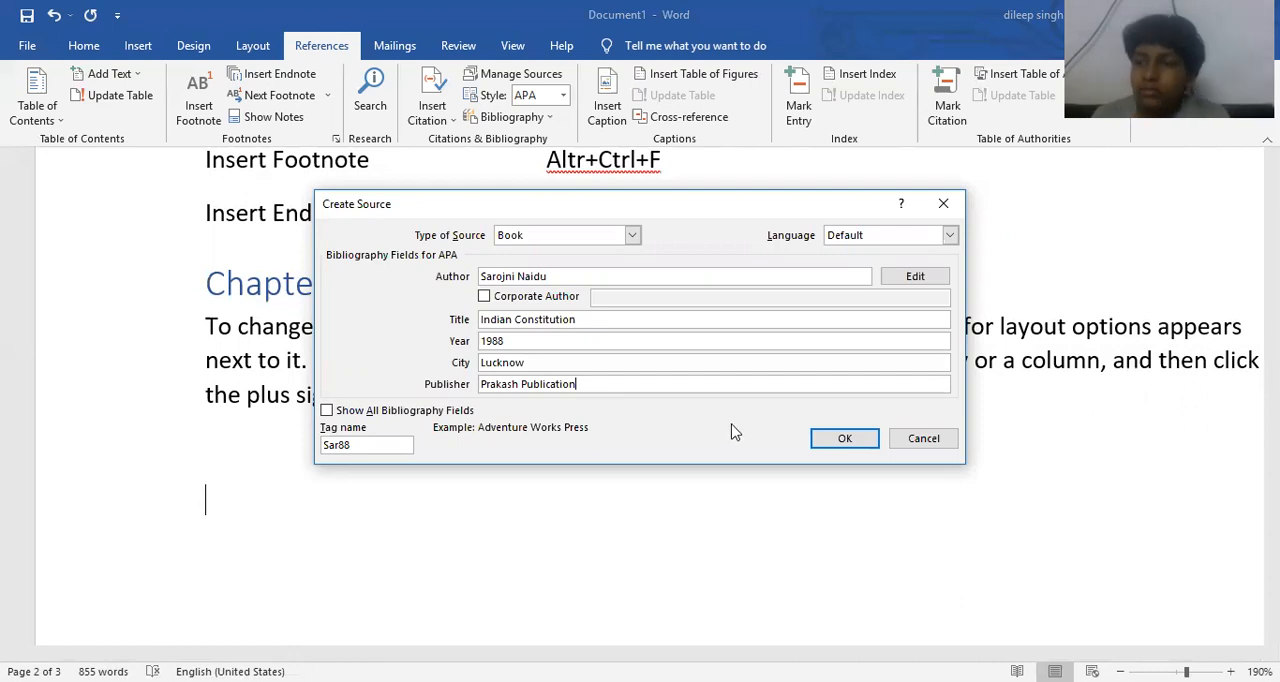
{"action": "left_click", "coordinate": [849, 441]}
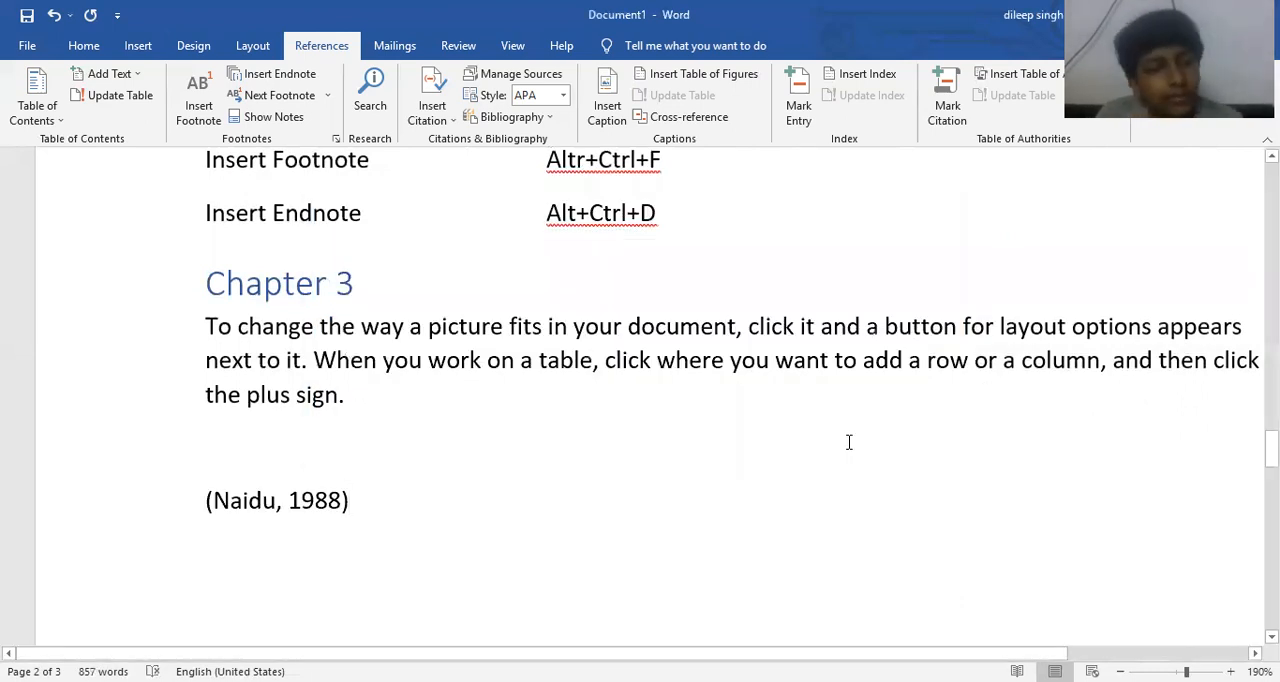
- Add two empty paragraphs after the document's last body paragraph and insert the built-in Bibliography there
{"action": "scroll", "coordinate": [876, 455], "scroll_direction": "down", "scroll_amount": 3}
{"action": "scroll", "coordinate": [880, 460], "scroll_direction": "up", "scroll_amount": 5}
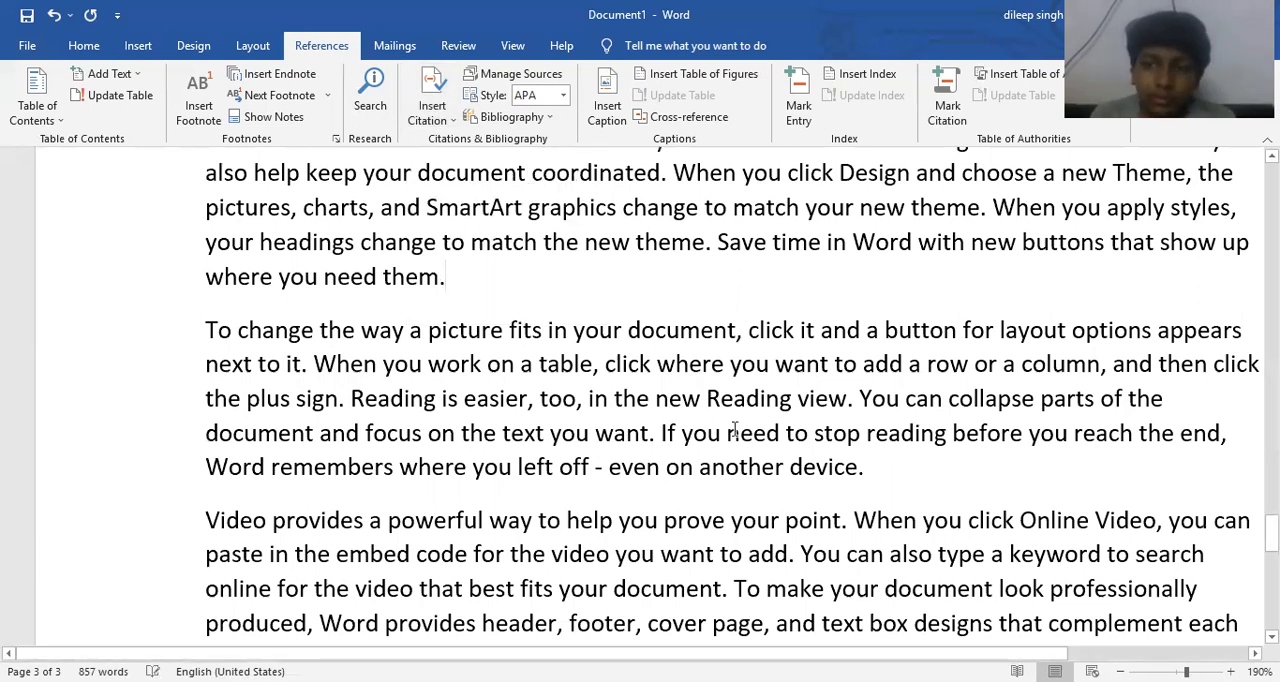
{"action": "scroll", "coordinate": [734, 430], "scroll_direction": "down", "scroll_amount": 6}
{"action": "scroll", "coordinate": [734, 430], "scroll_direction": "up", "scroll_amount": 2}
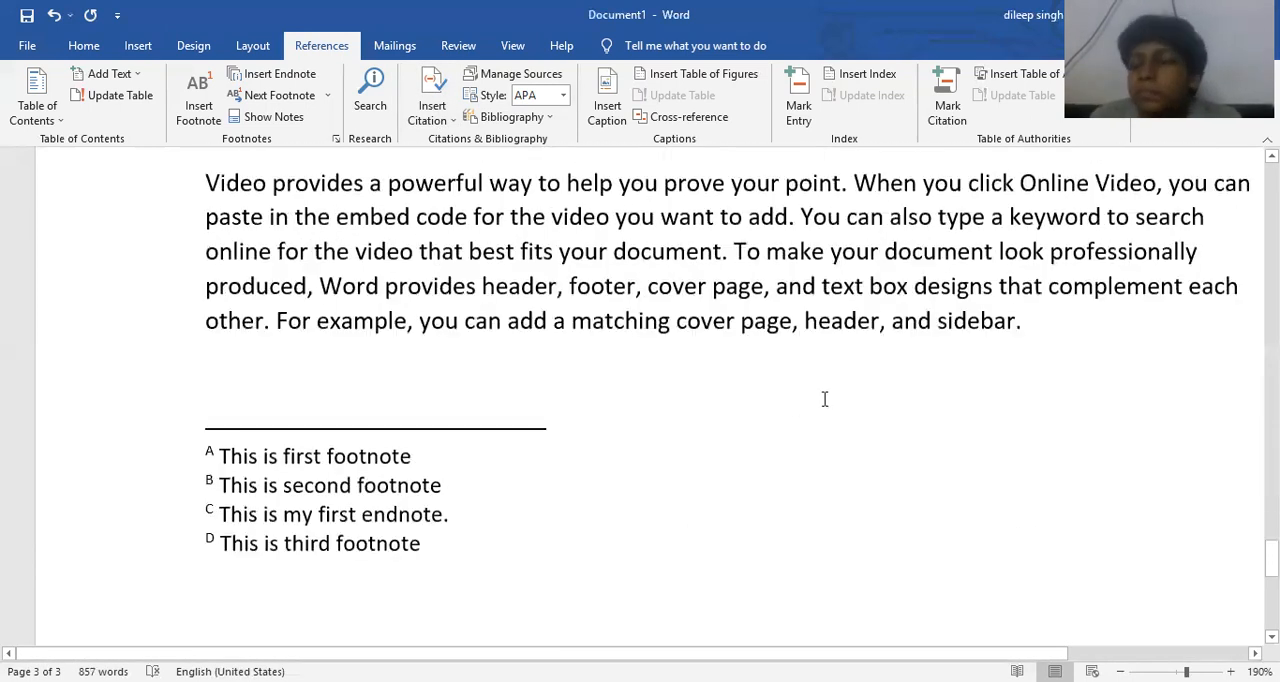
{"action": "left_click", "coordinate": [1097, 329]}
{"action": "key", "text": "Return"}
{"action": "key", "text": "Return"}
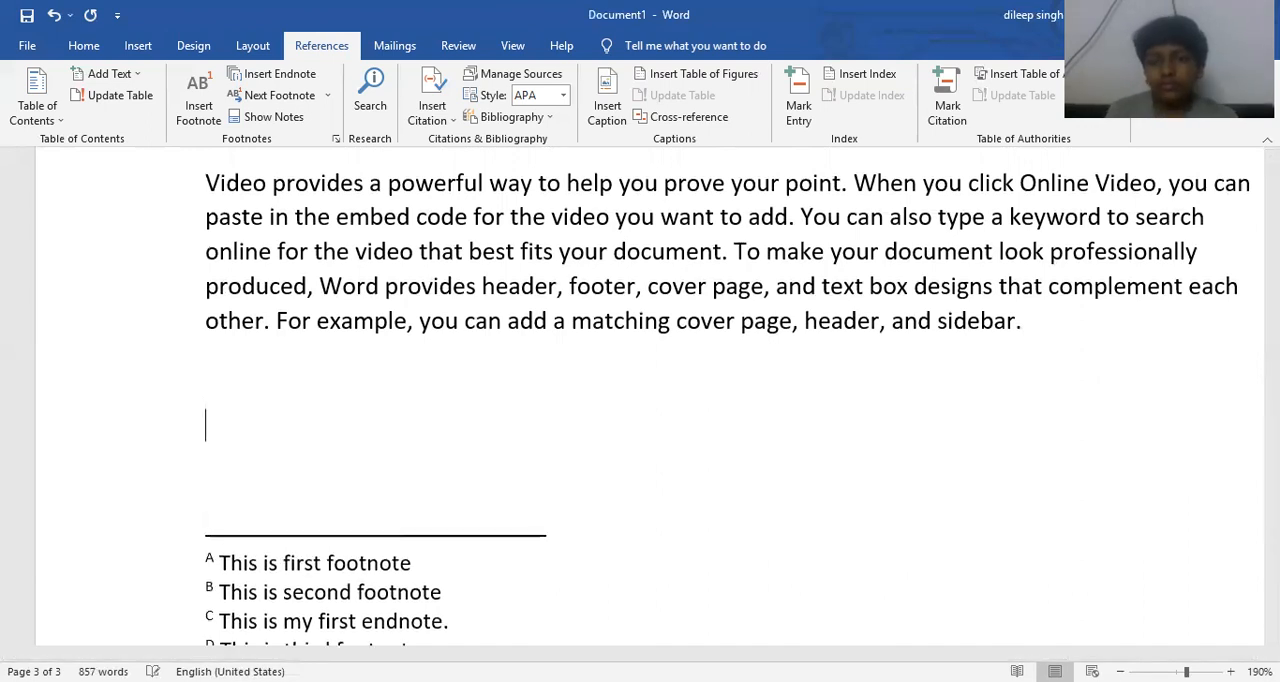
{"action": "left_click", "coordinate": [497, 118]}
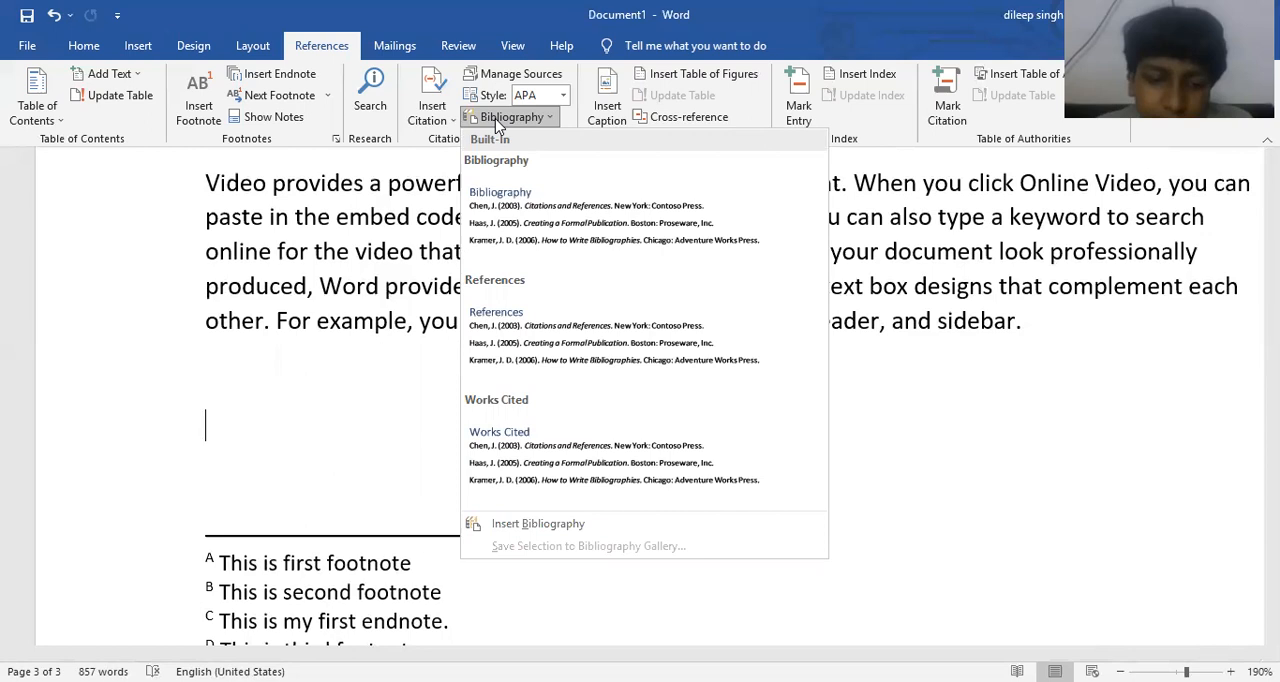
{"action": "left_click", "coordinate": [556, 243]}
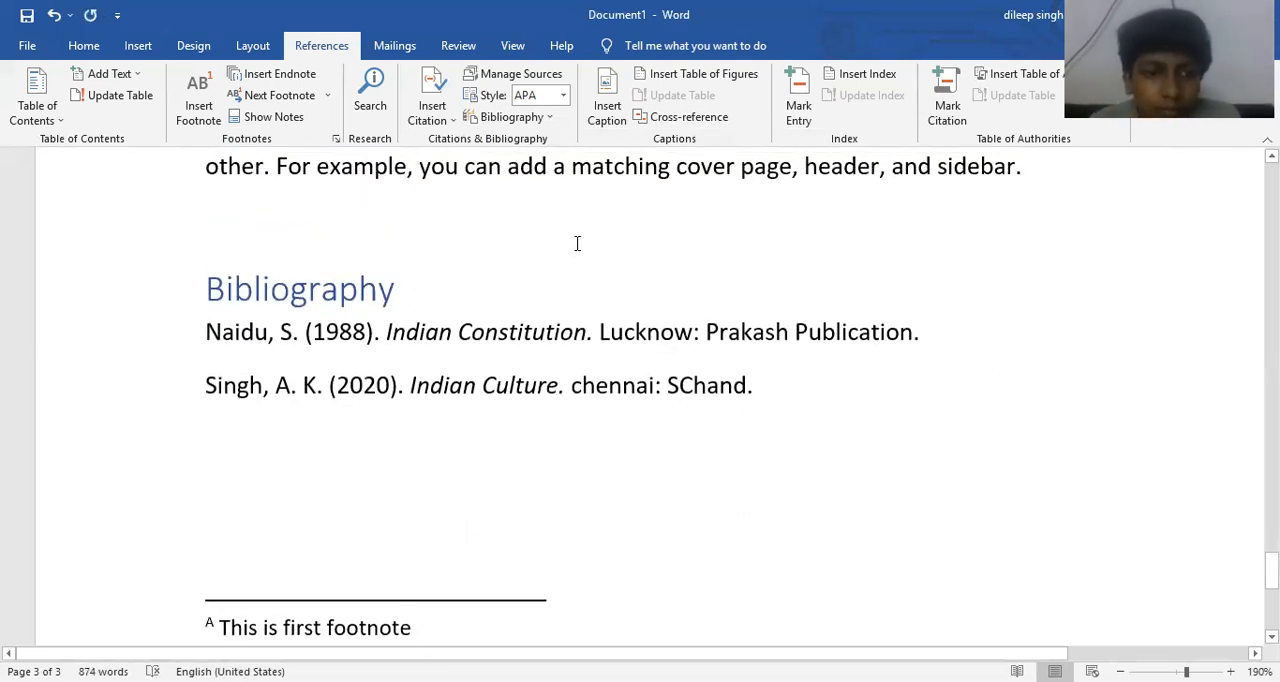
- Insert the built-in References list and then the Works Cited list below the bibliography
{"action": "left_click", "coordinate": [524, 120]}
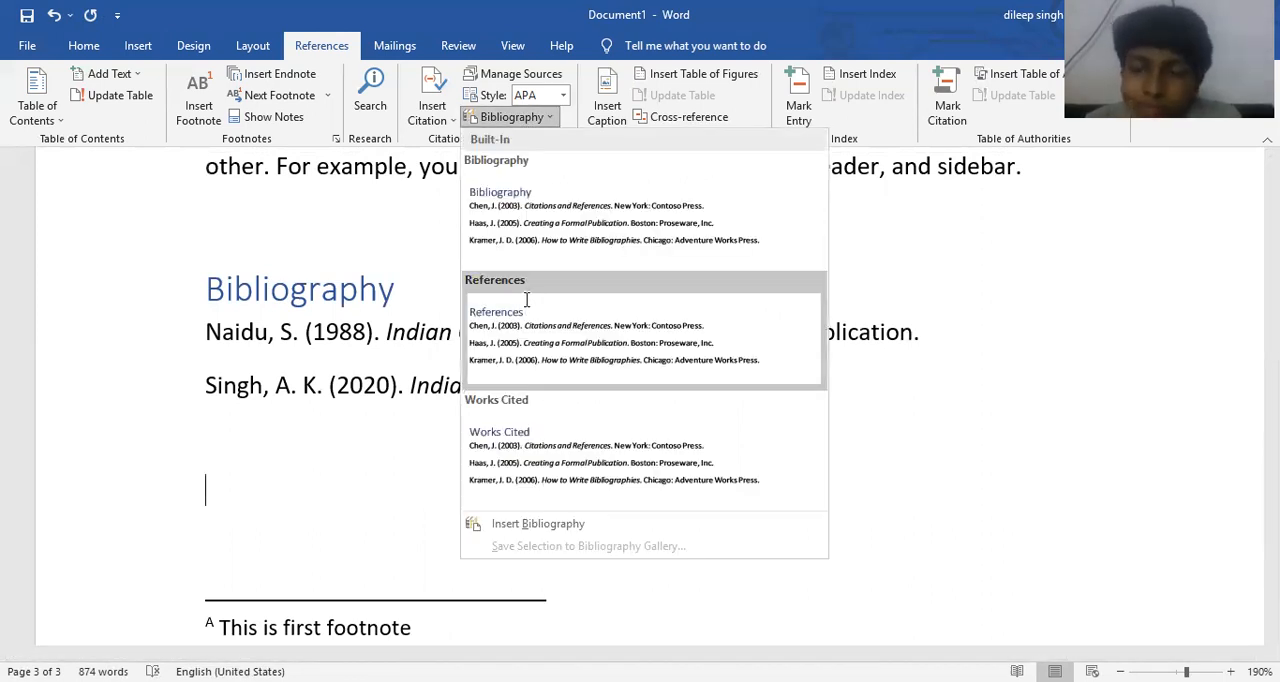
{"action": "left_click", "coordinate": [529, 310]}
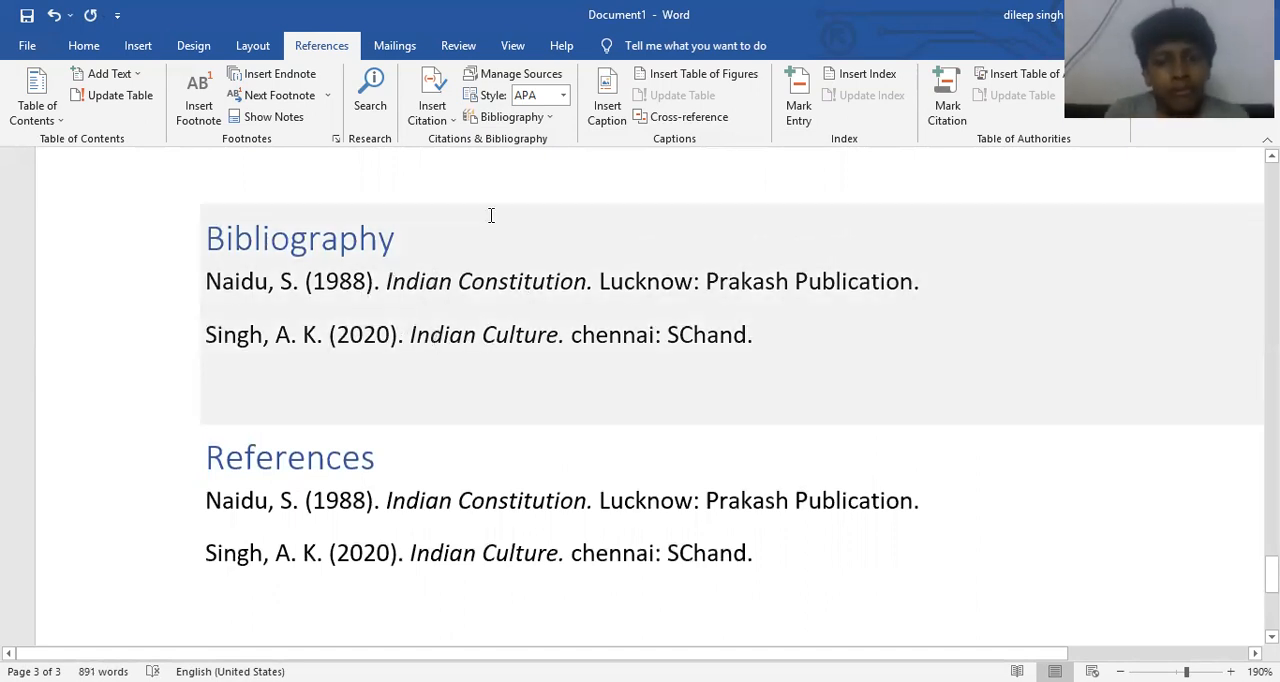
{"action": "left_click", "coordinate": [538, 120]}
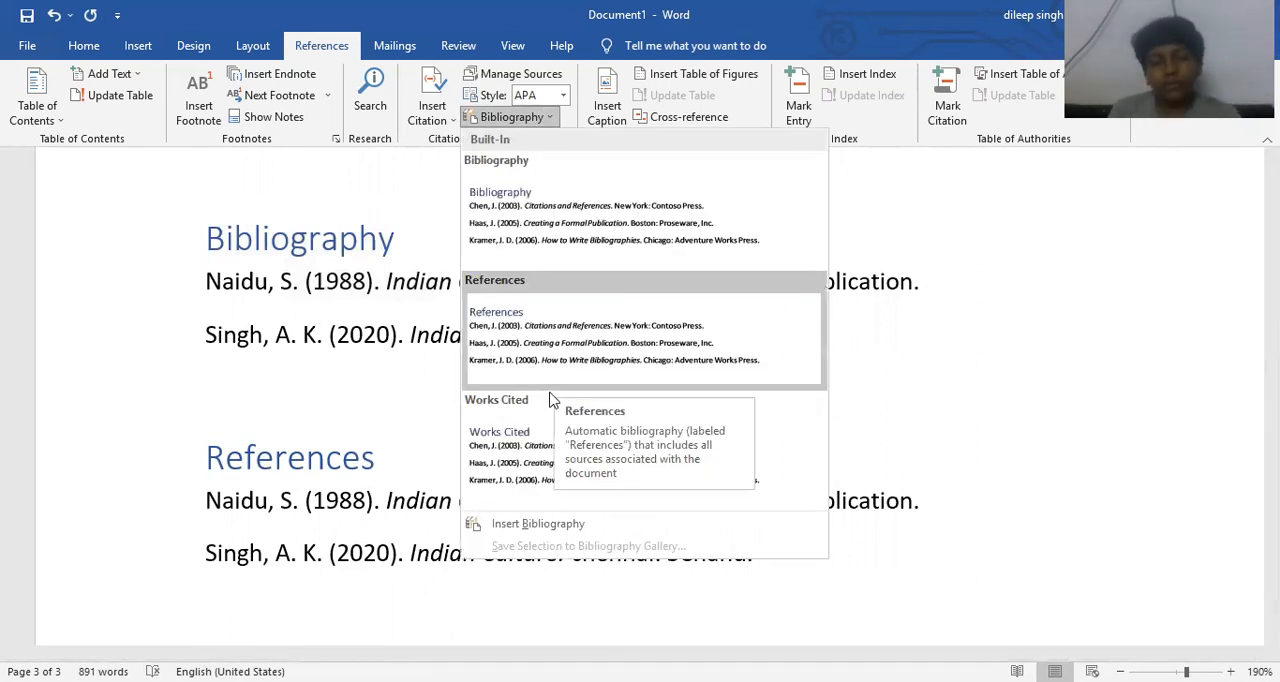
{"action": "left_click", "coordinate": [535, 445]}
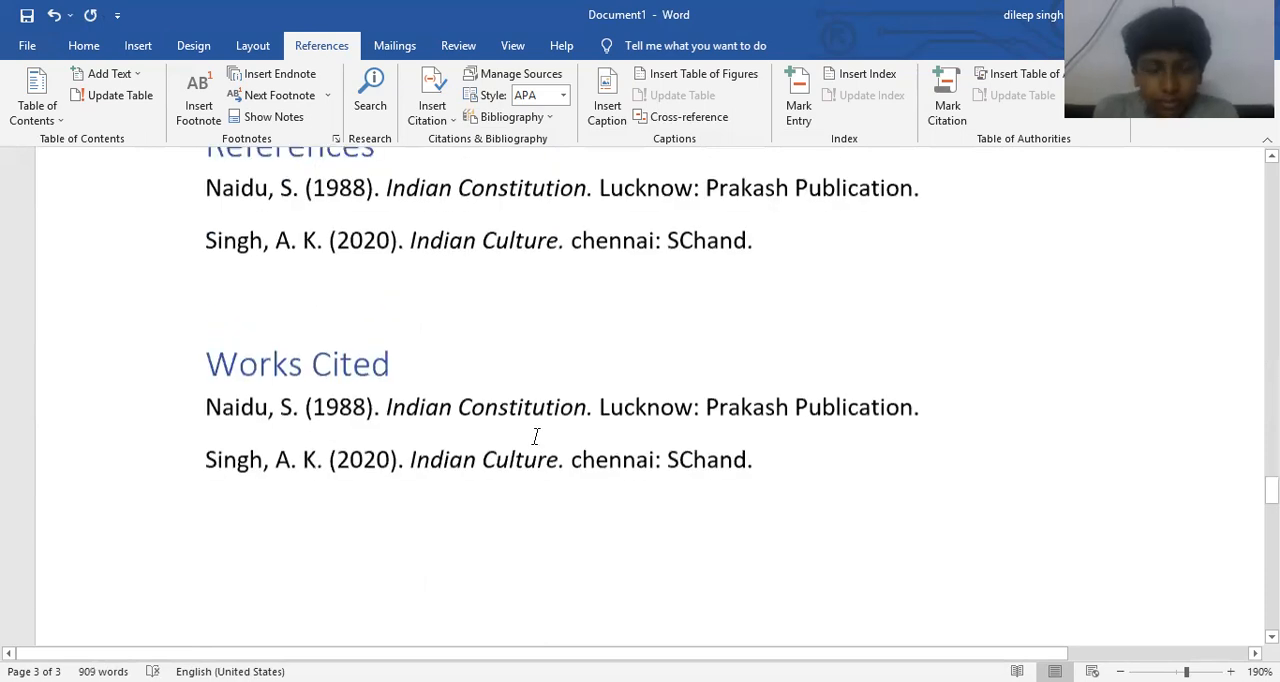
{"action": "scroll", "coordinate": [536, 438], "scroll_direction": "up", "scroll_amount": 3}
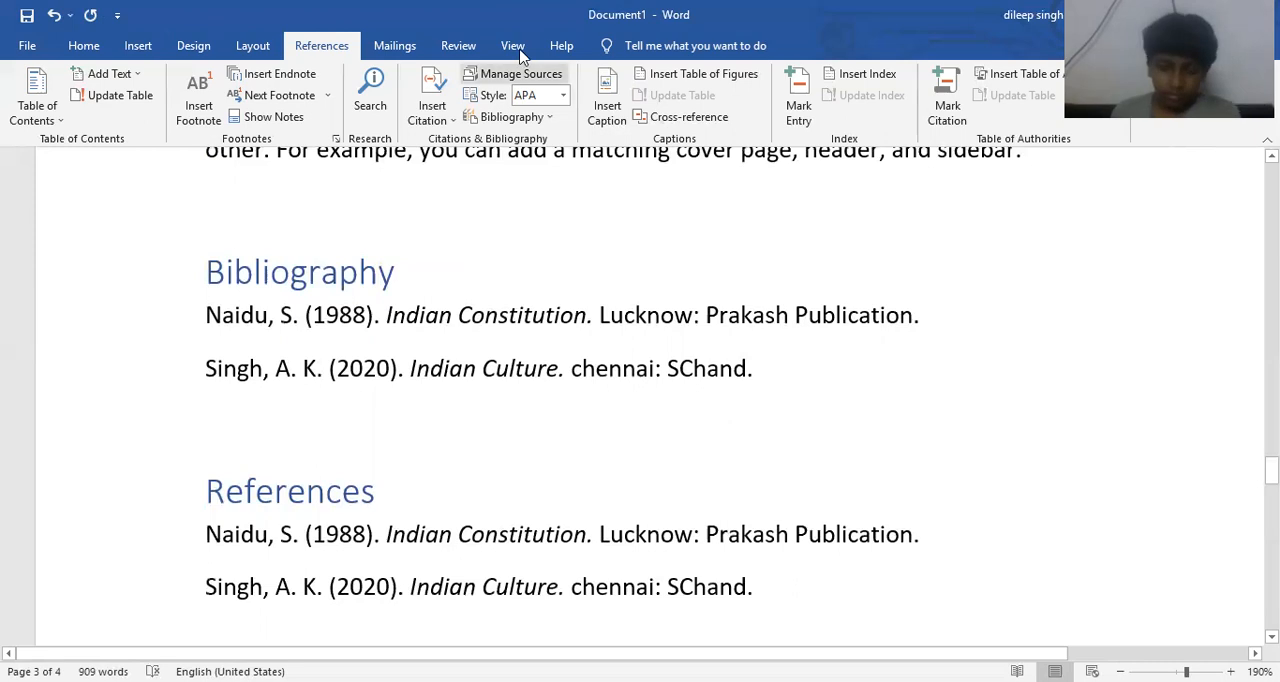
- Try the GOST - Title Sort citation style on the bibliography lists, and set the style to ISO 690 - First Element and Date
{"action": "left_click", "coordinate": [565, 95]}
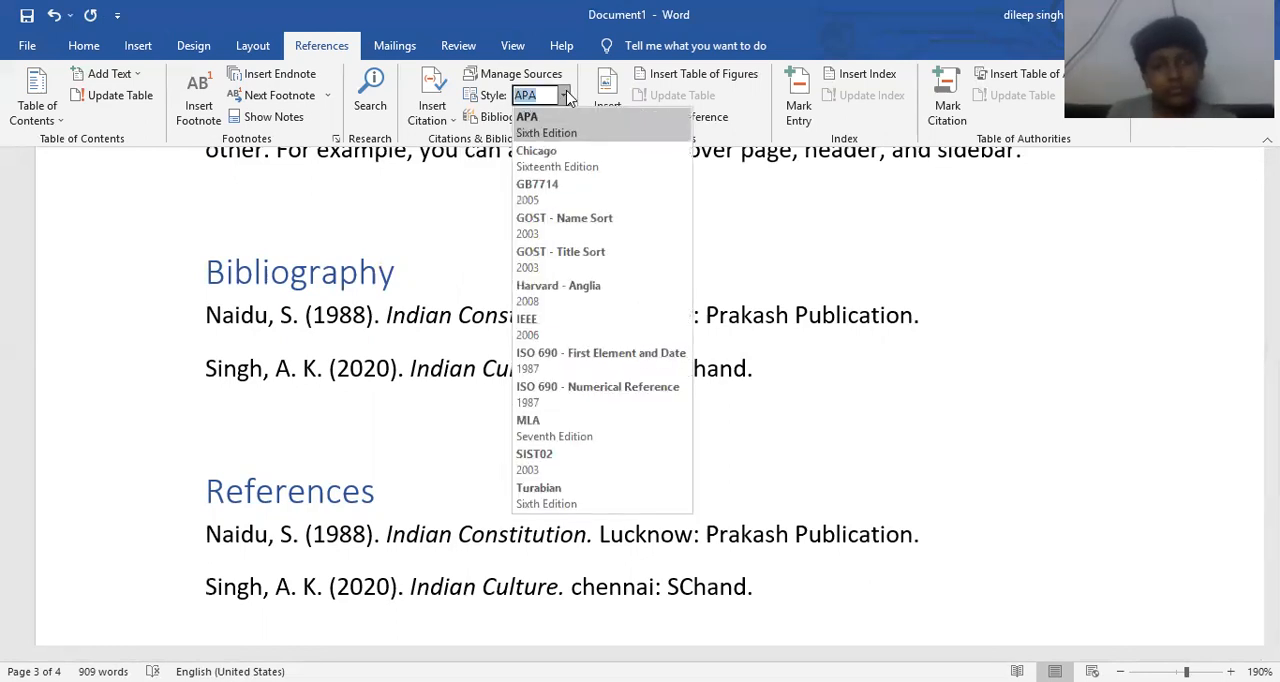
{"action": "left_click", "coordinate": [550, 252]}
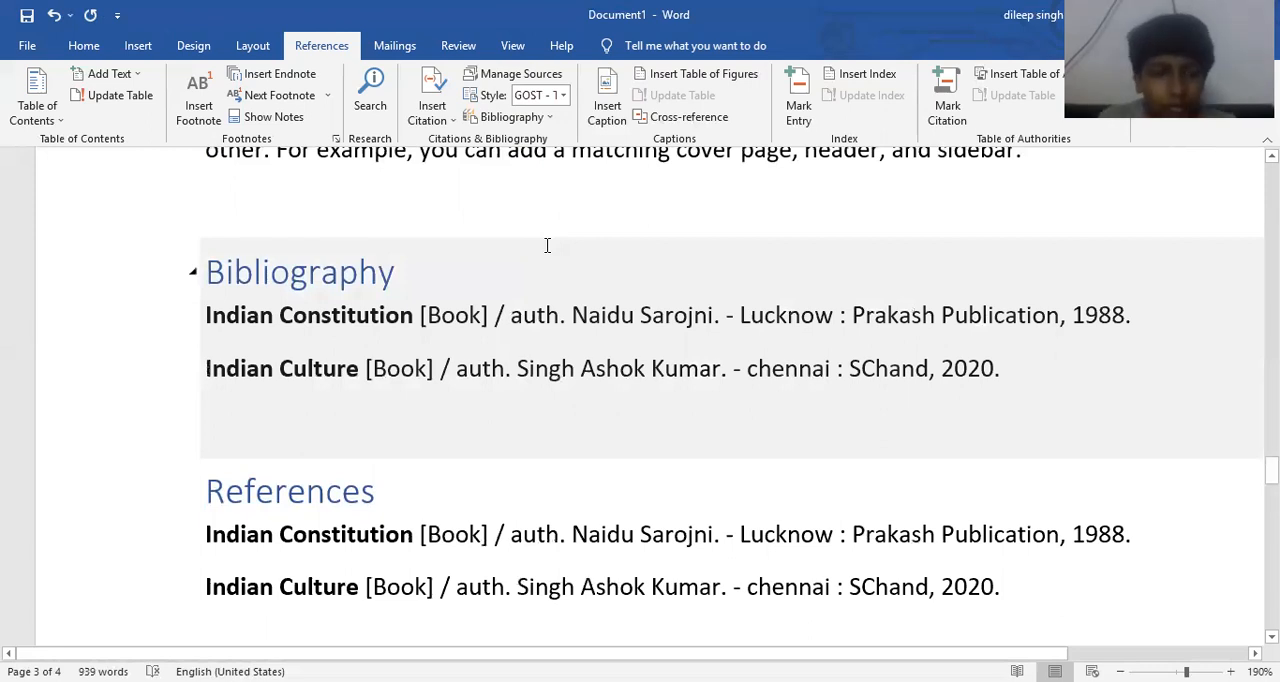
{"action": "left_click", "coordinate": [563, 95]}
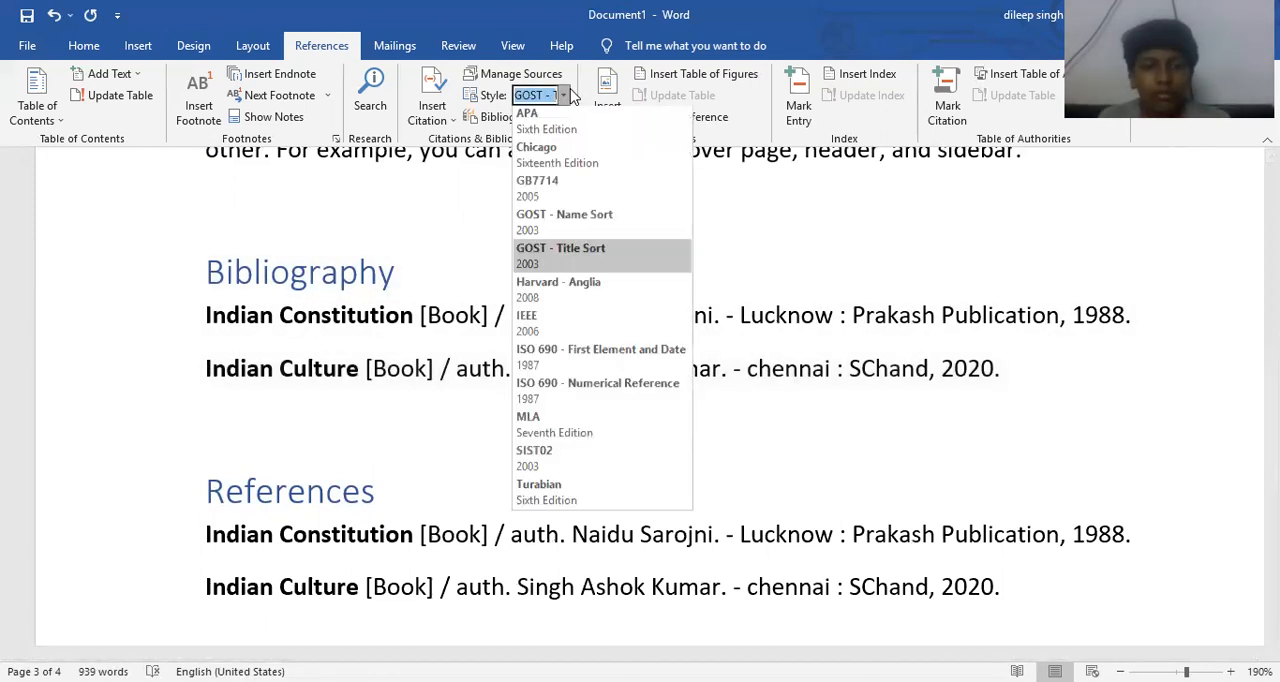
{"action": "left_click", "coordinate": [560, 355]}
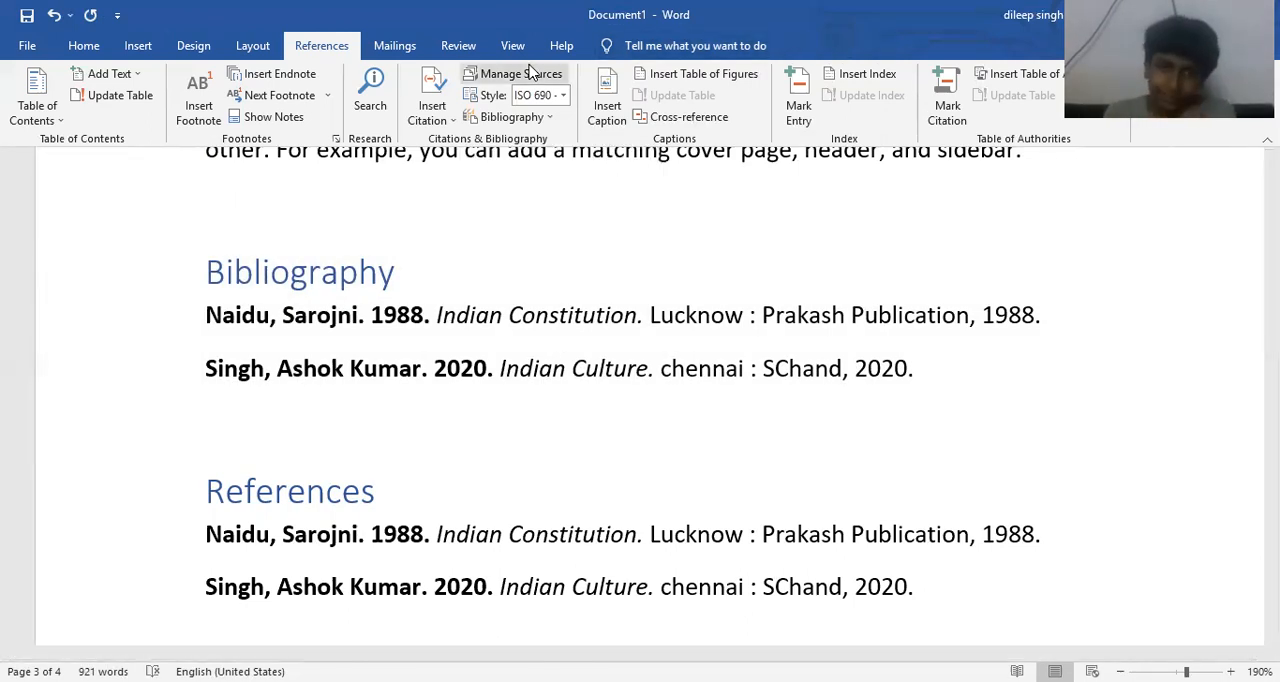
- Open the Source Manager and examine the Indian Constitution source in the current list and the Indian Culture source in the master list
{"action": "left_click", "coordinate": [531, 73]}
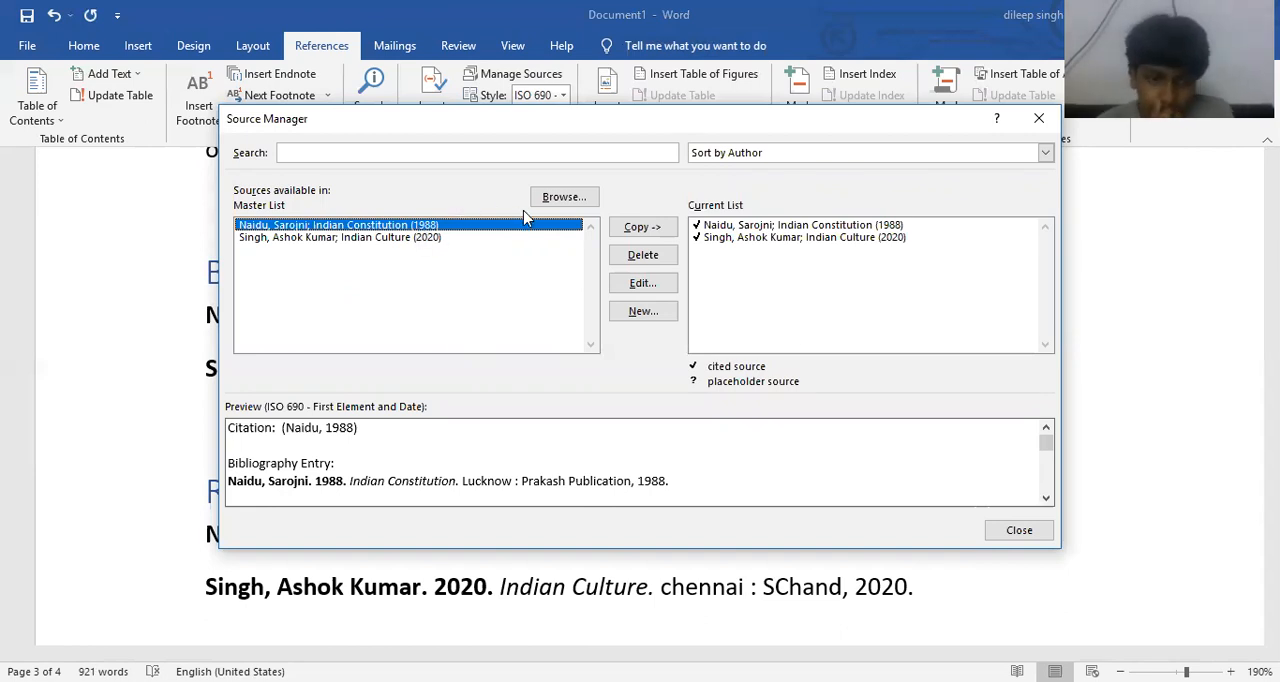
{"action": "left_click", "coordinate": [730, 254]}
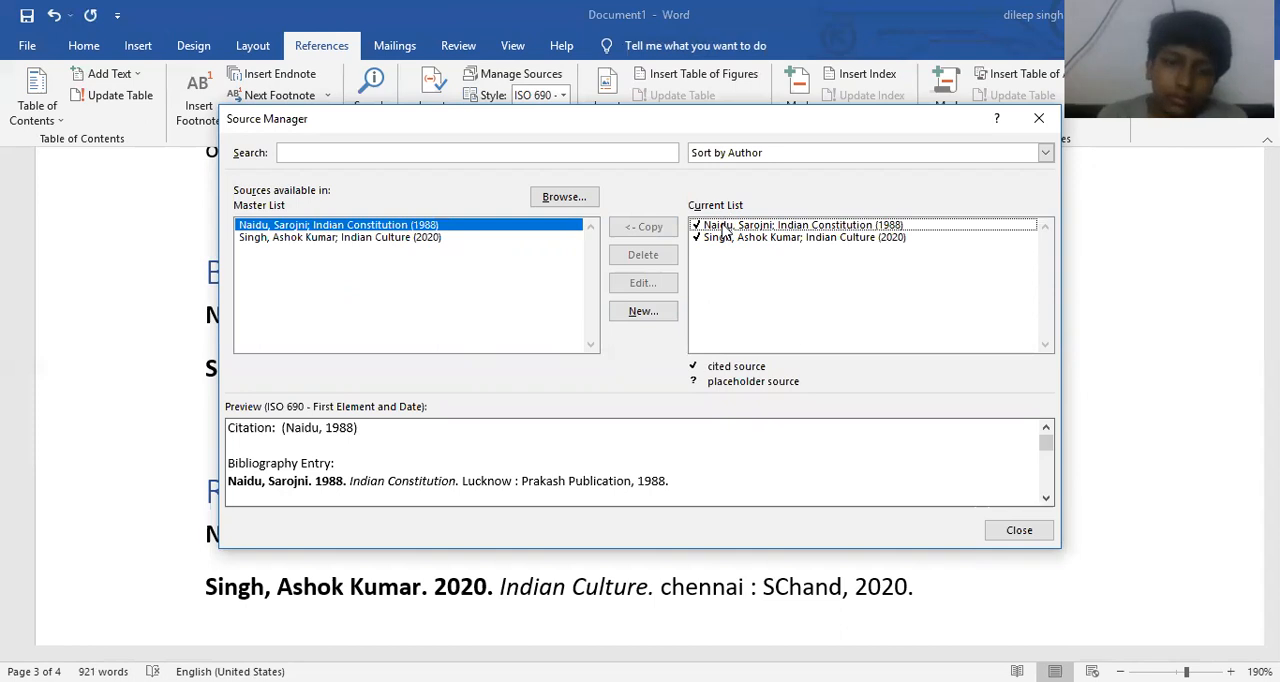
{"action": "left_click", "coordinate": [724, 226]}
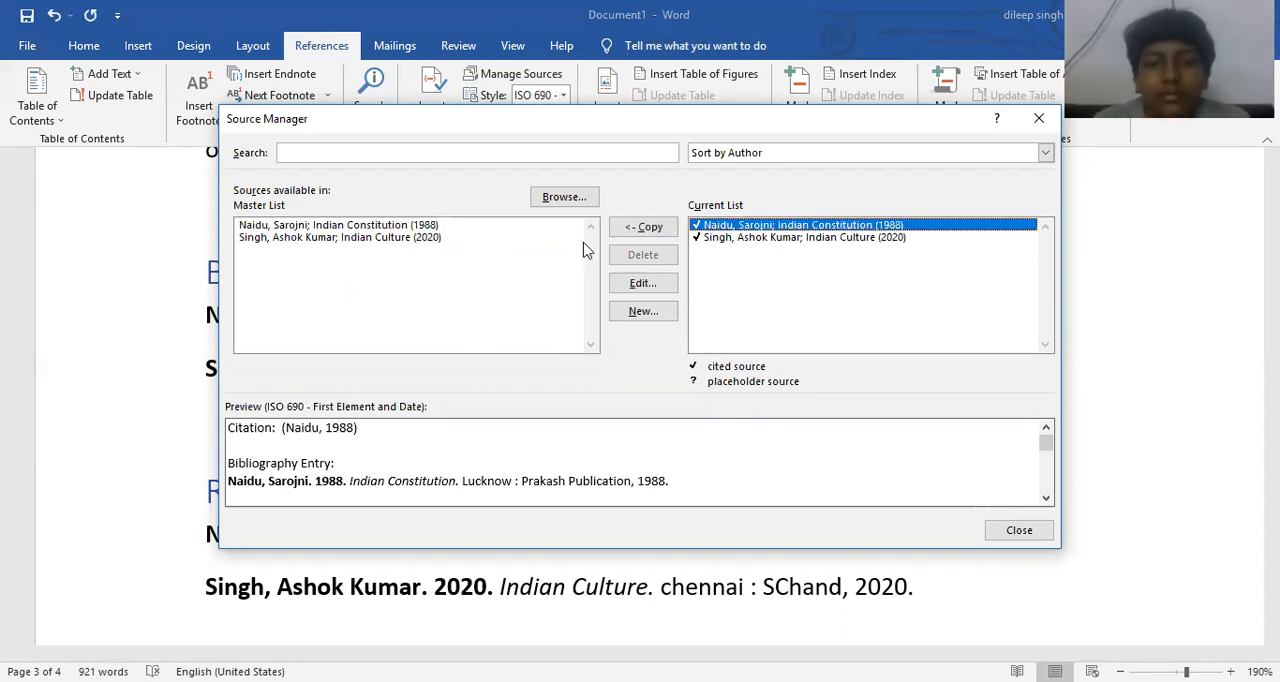
{"action": "left_click", "coordinate": [430, 240]}
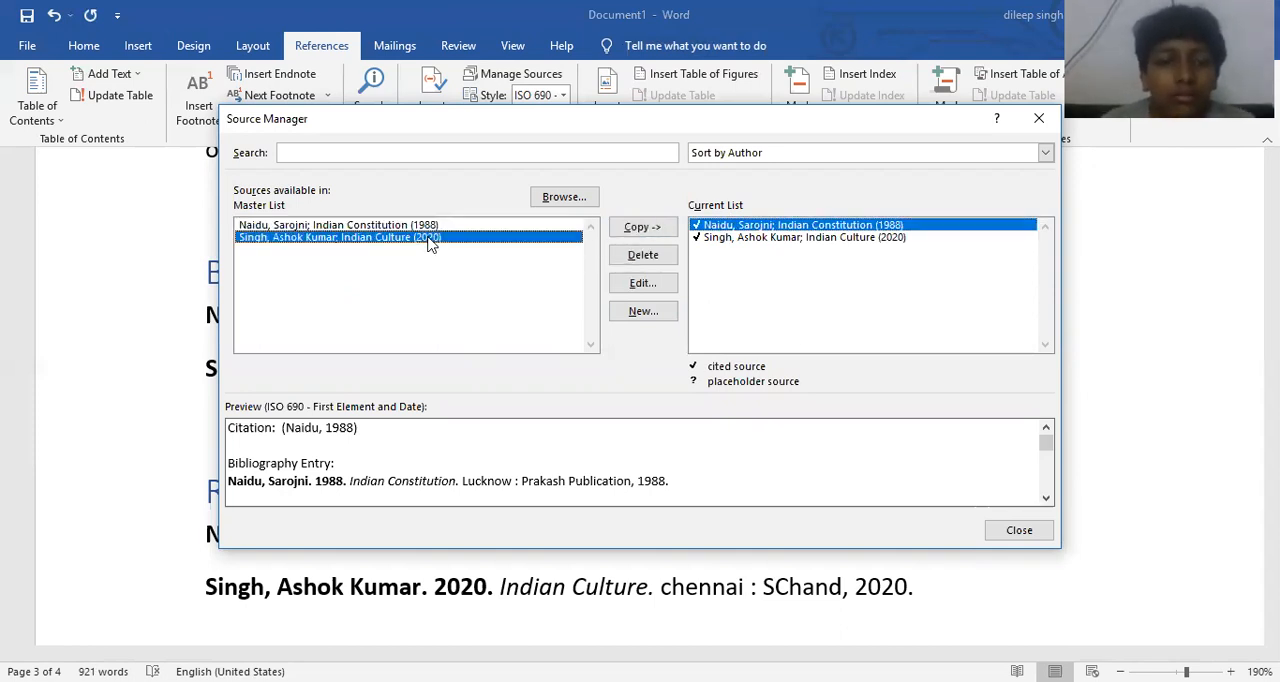
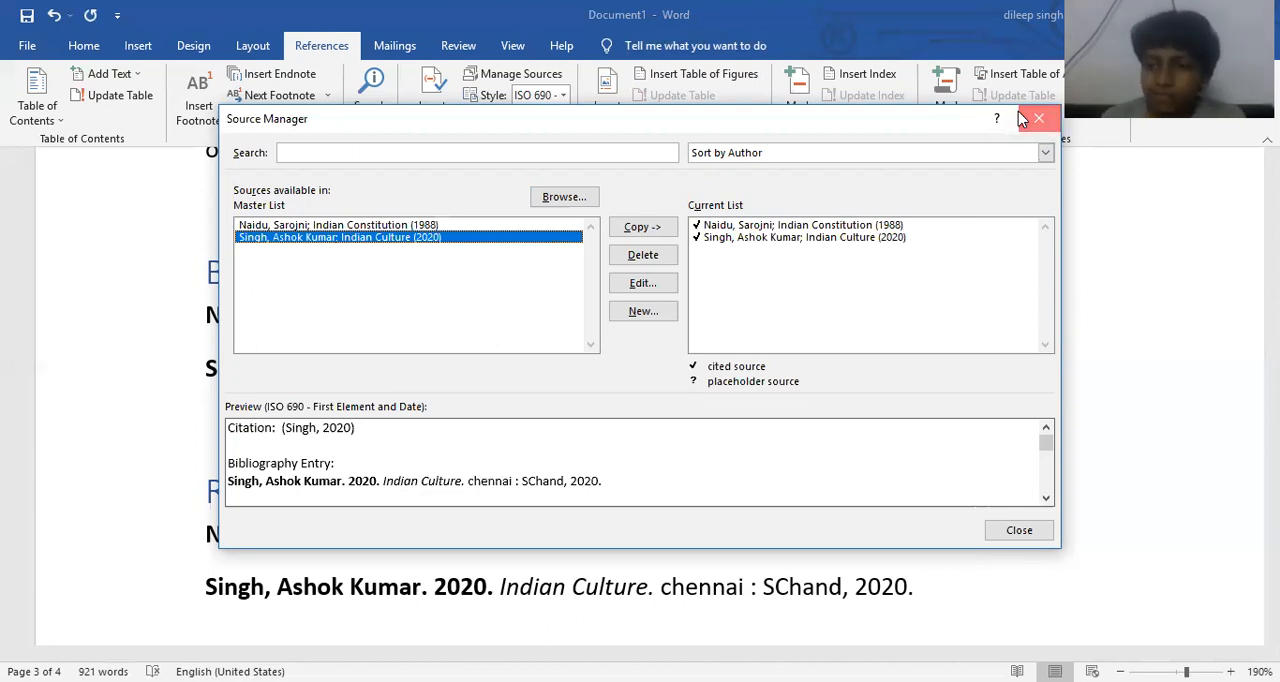
- Close the Source Manager and indent the body paragraph directly above the Chapter 2 heading by three levels
{"action": "left_click", "coordinate": [1020, 115]}
{"action": "left_click", "coordinate": [321, 45]}
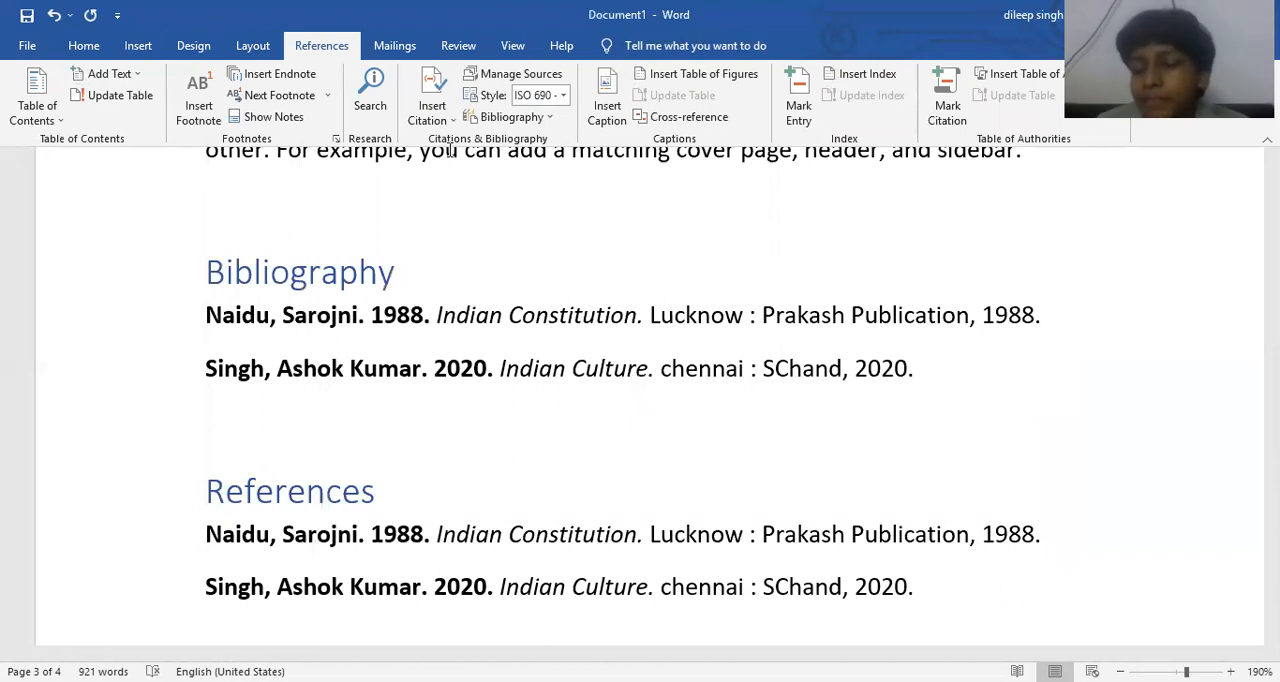
{"action": "scroll", "coordinate": [640, 288], "scroll_direction": "up", "scroll_amount": 3}
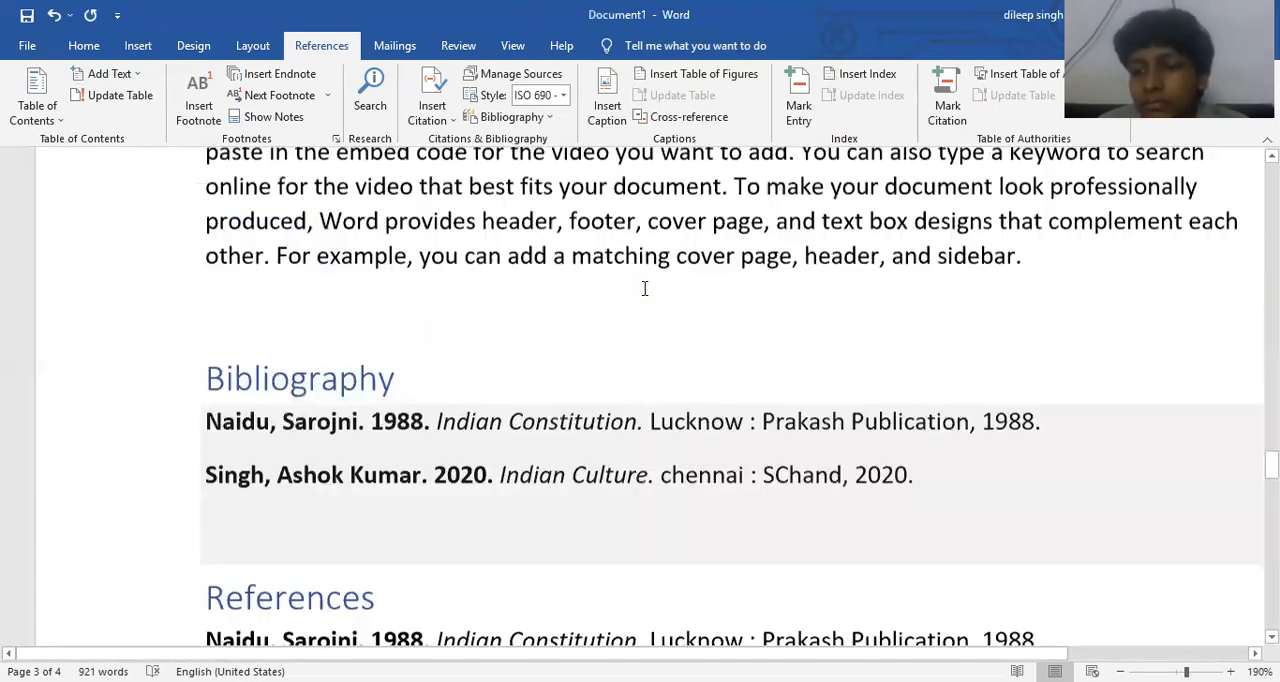
{"action": "scroll", "coordinate": [609, 156], "scroll_direction": "up", "scroll_amount": 2}
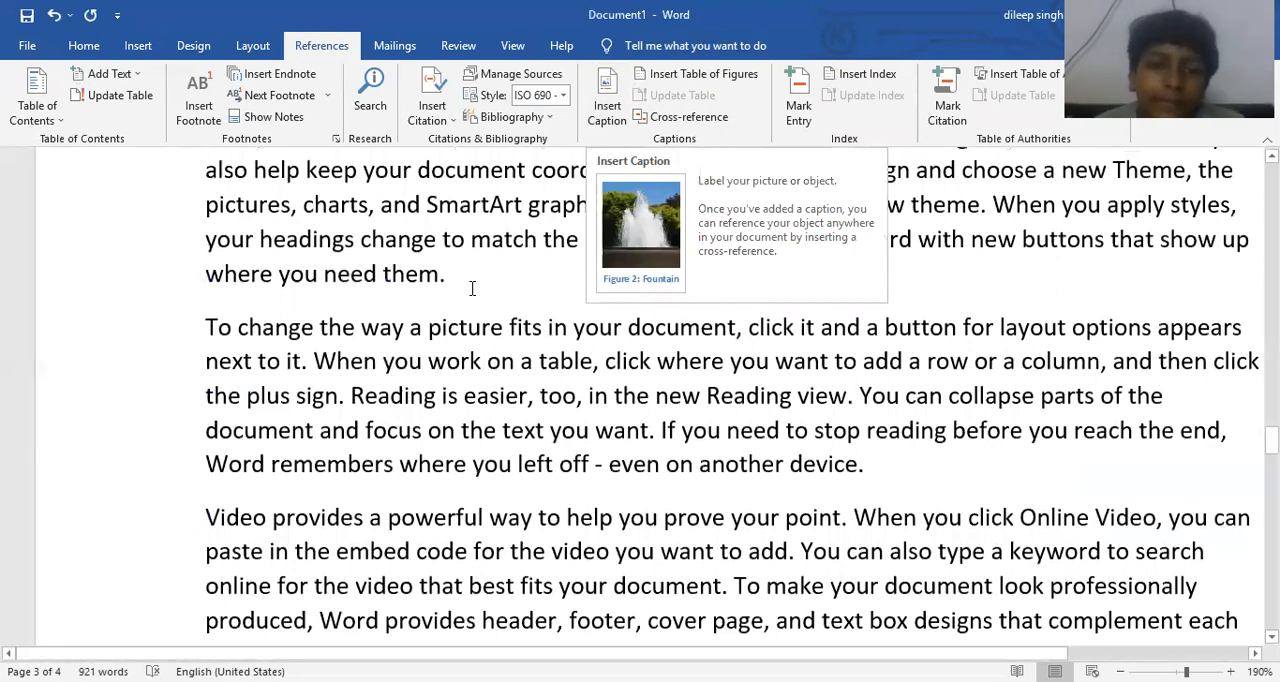
{"action": "scroll", "coordinate": [374, 345], "scroll_direction": "down", "scroll_amount": 8}
{"action": "scroll", "coordinate": [374, 340], "scroll_direction": "up", "scroll_amount": 5}
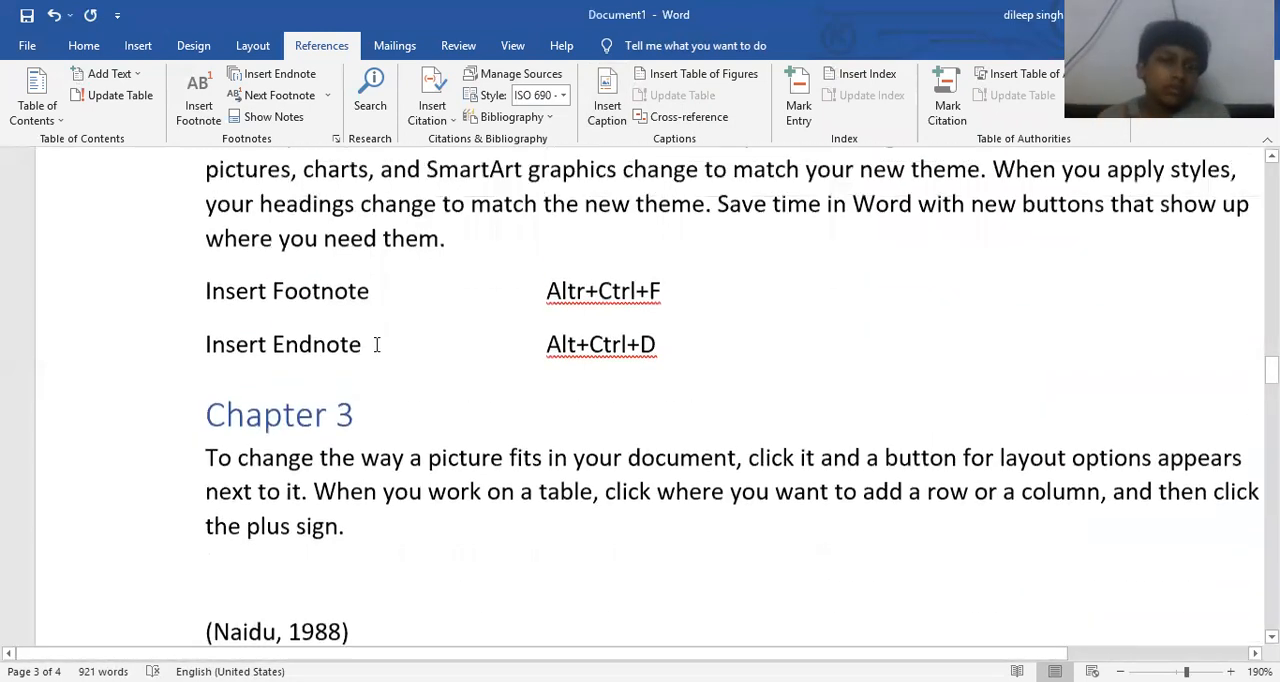
{"action": "scroll", "coordinate": [307, 347], "scroll_direction": "up", "scroll_amount": 4}
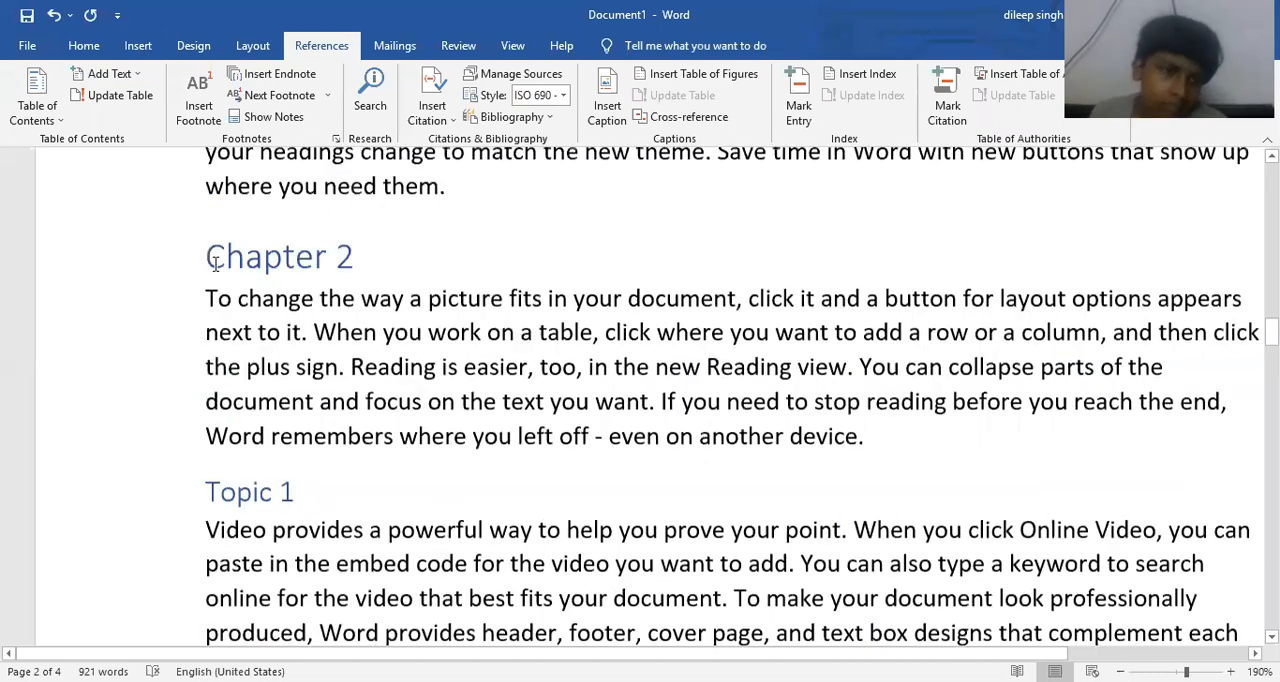
{"action": "scroll", "coordinate": [213, 323], "scroll_direction": "up", "scroll_amount": 2}
{"action": "left_click", "coordinate": [207, 352]}
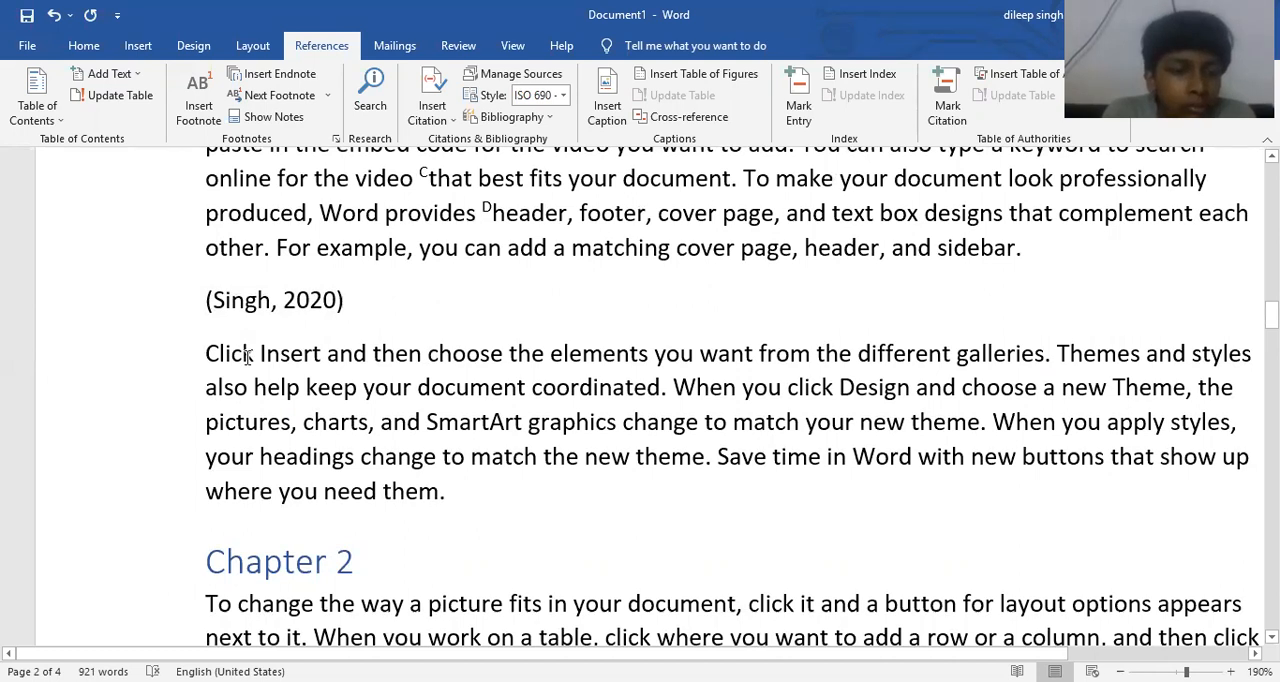
{"action": "key", "text": "Tab"}
{"action": "key", "text": "Tab"}
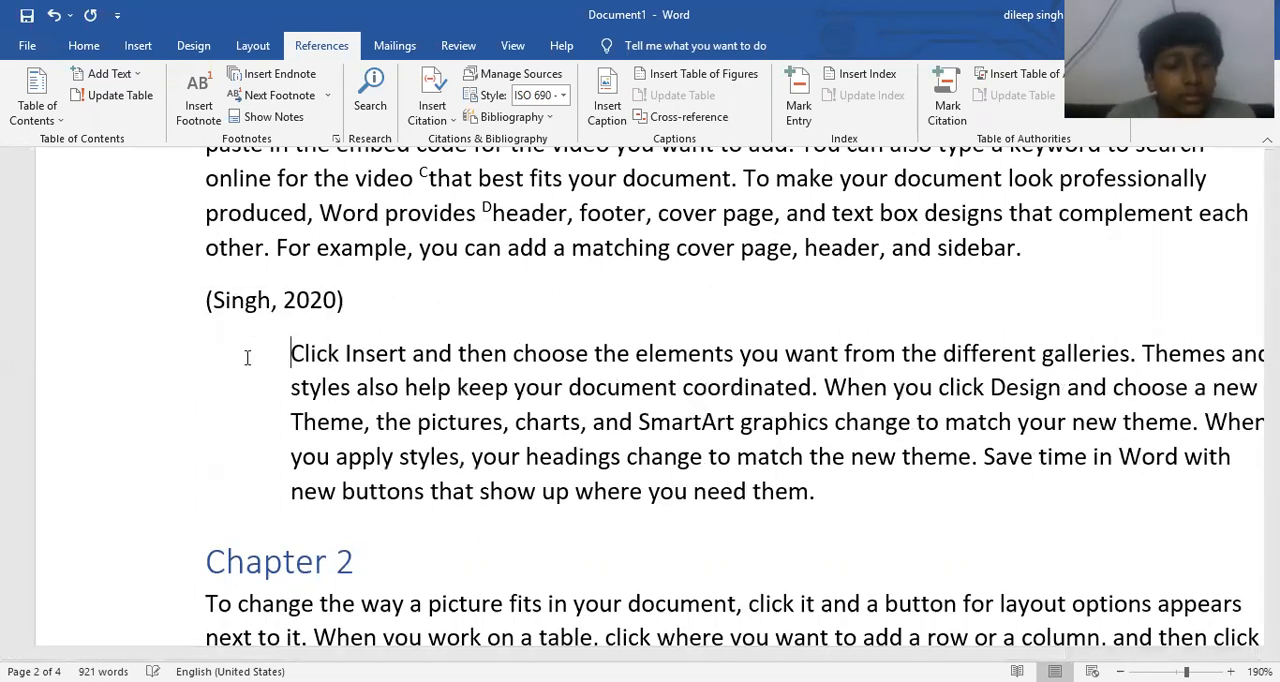
{"action": "key", "text": "Tab"}
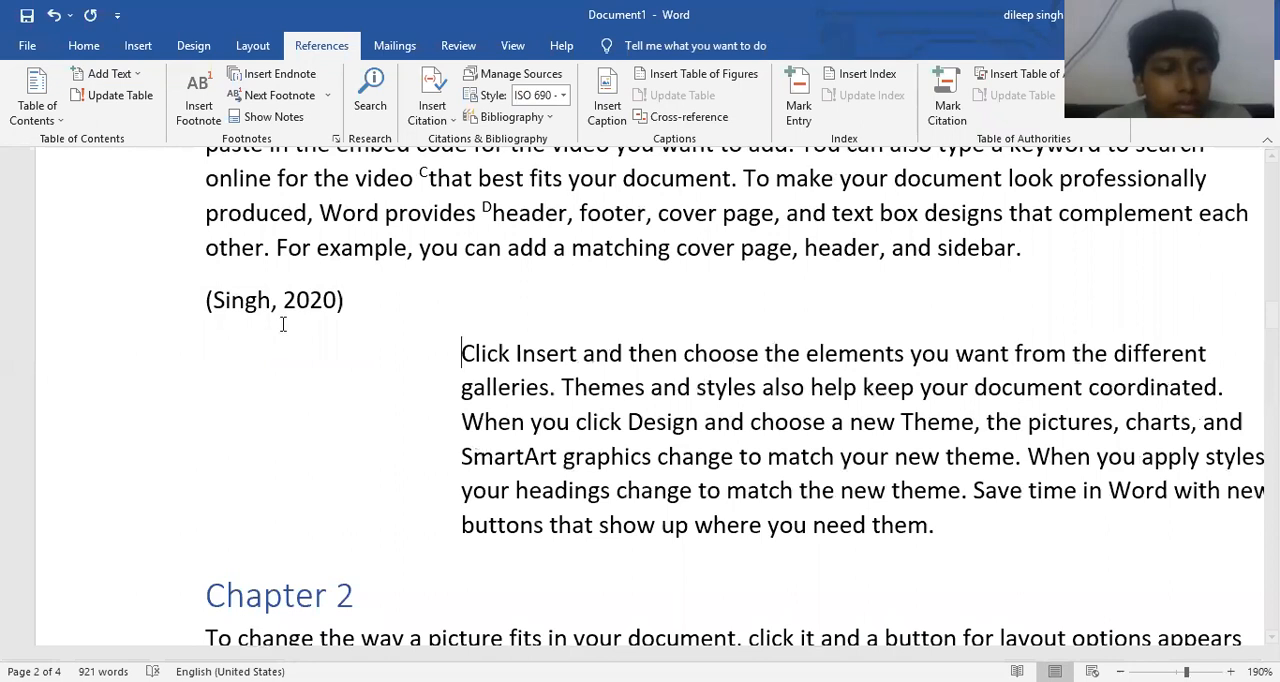
- Draw a five-point star in the blank space beside the indented paragraph above Chapter 2
{"action": "left_click", "coordinate": [152, 47]}
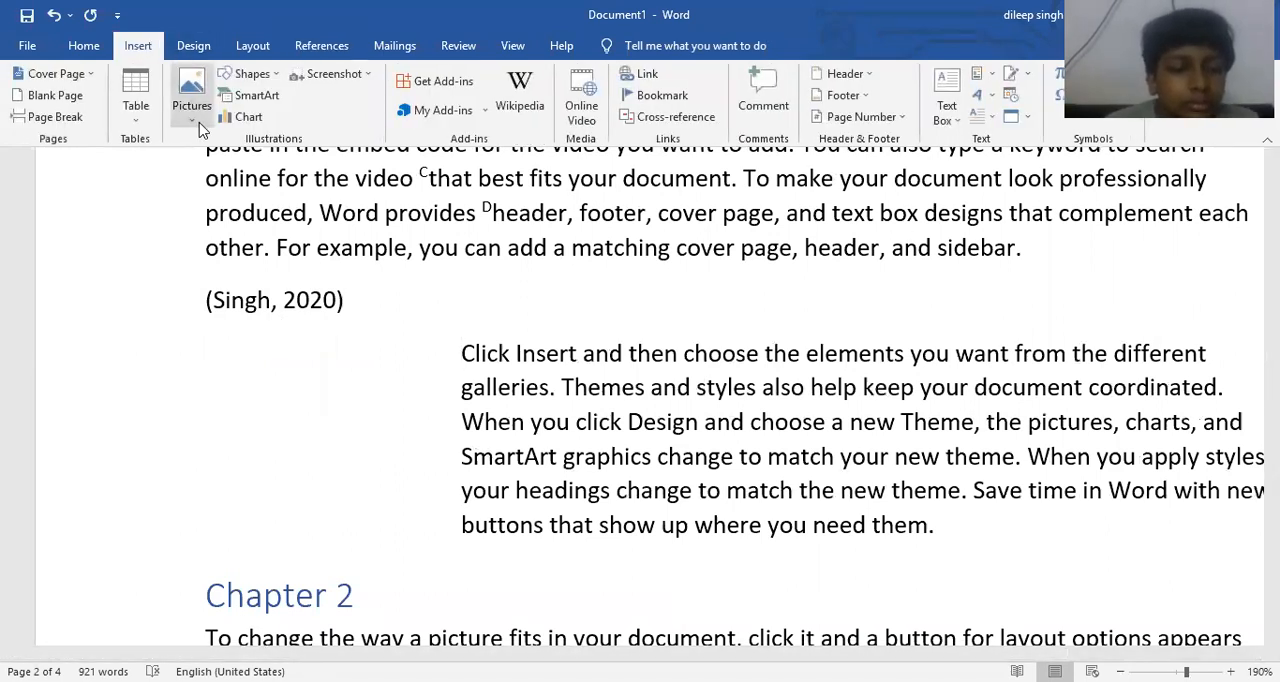
{"action": "left_click", "coordinate": [250, 74]}
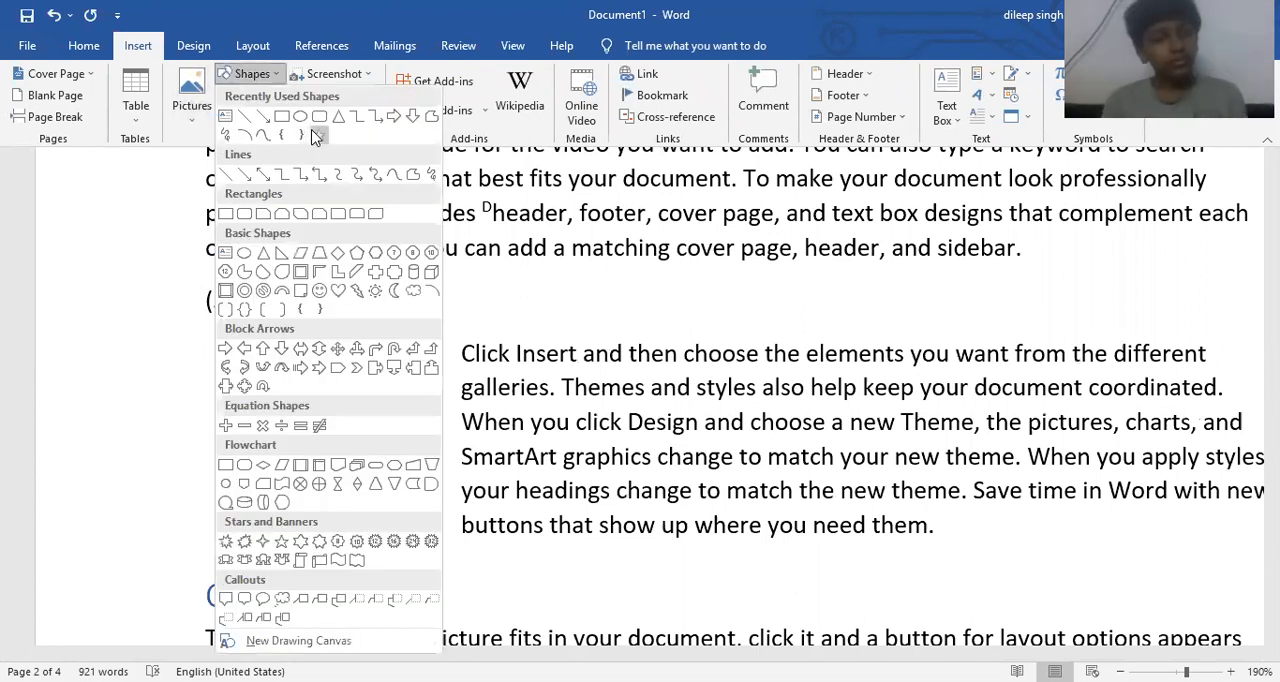
{"action": "left_click", "coordinate": [316, 136]}
{"action": "mouse_move", "coordinate": [222, 350]}
{"action": "left_mouse_down"}
{"action": "mouse_move", "coordinate": [278, 436]}
{"action": "mouse_move", "coordinate": [380, 505]}
{"action": "left_mouse_up"}
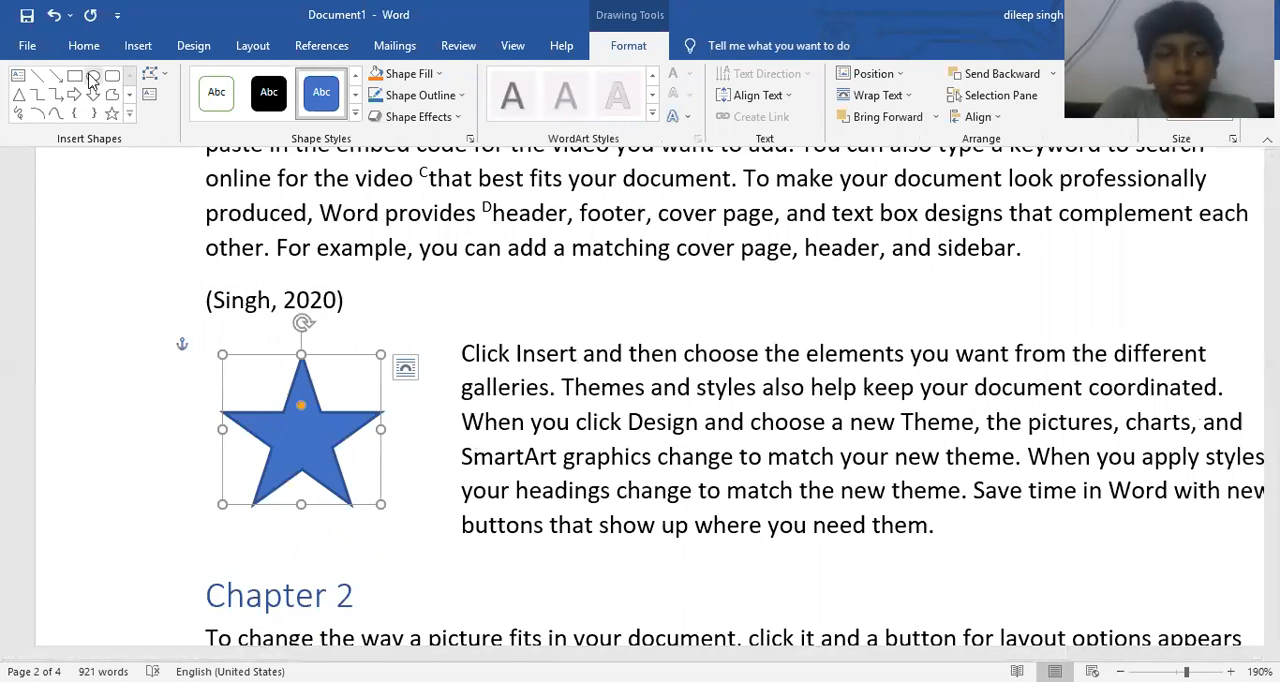
- Add the caption "shape 1" below the star using a new label named shape, and centre the caption text
{"action": "left_click", "coordinate": [316, 45]}
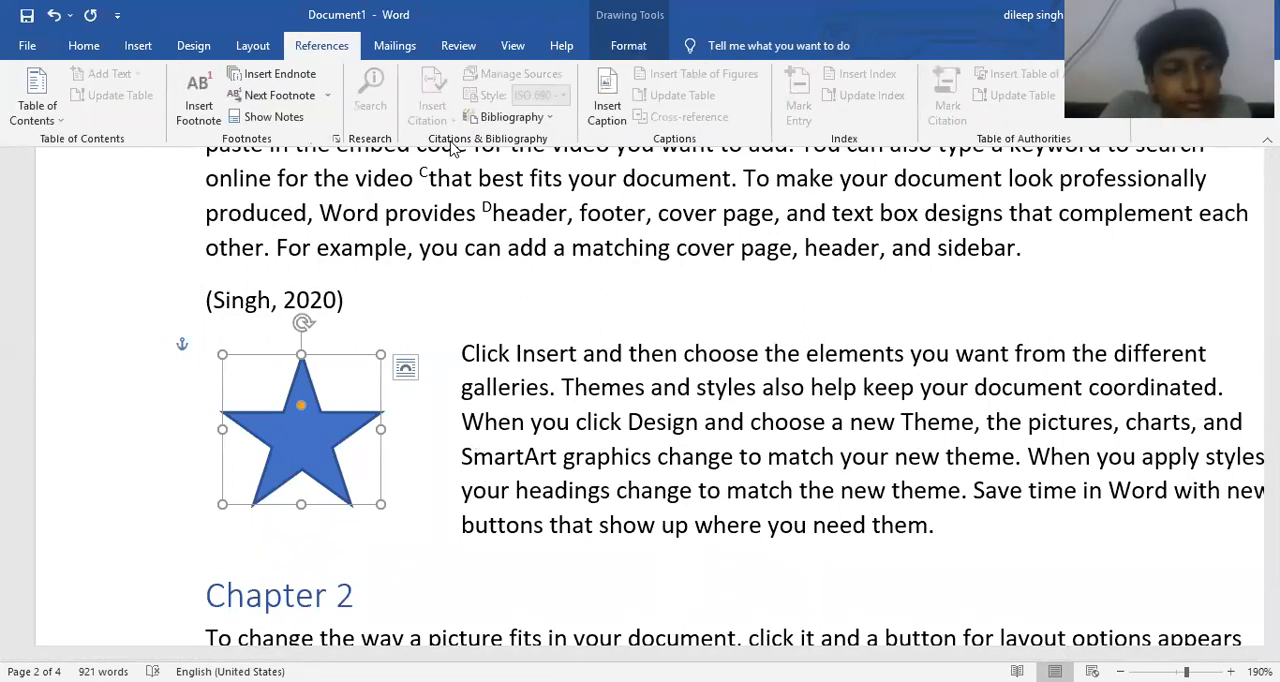
{"action": "left_click", "coordinate": [620, 118]}
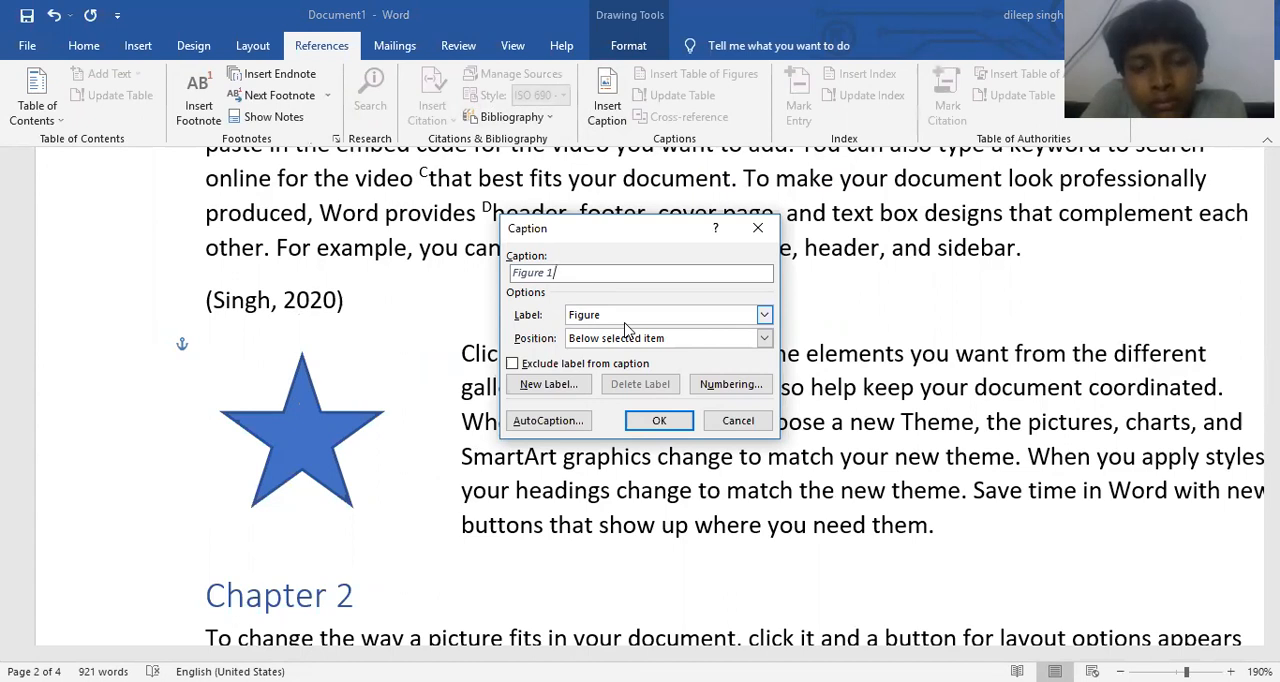
{"action": "left_click", "coordinate": [712, 317]}
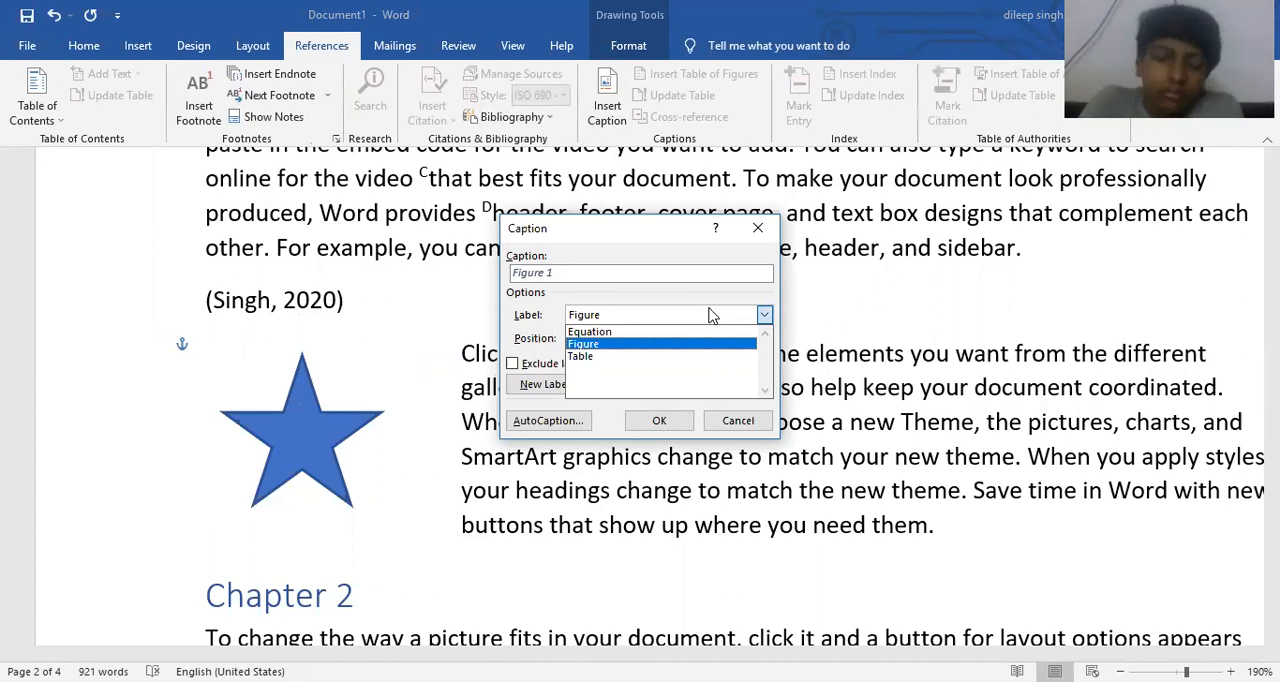
{"action": "left_click", "coordinate": [712, 317]}
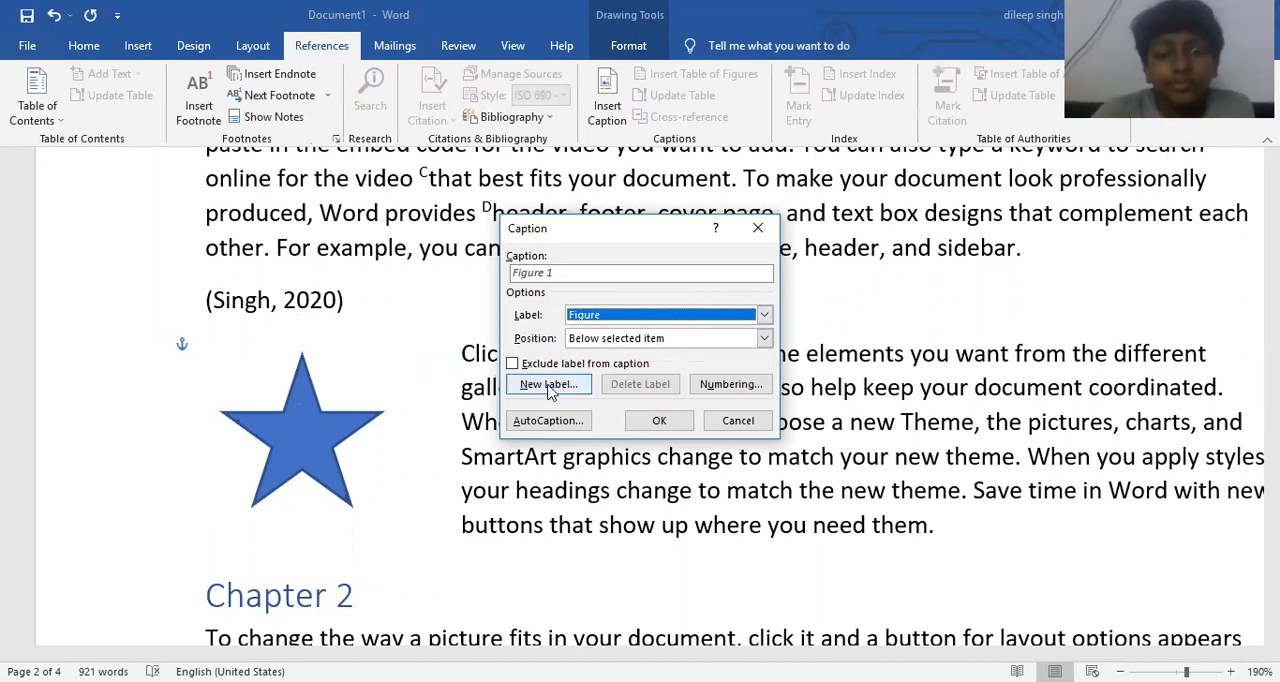
{"action": "left_click", "coordinate": [548, 392]}
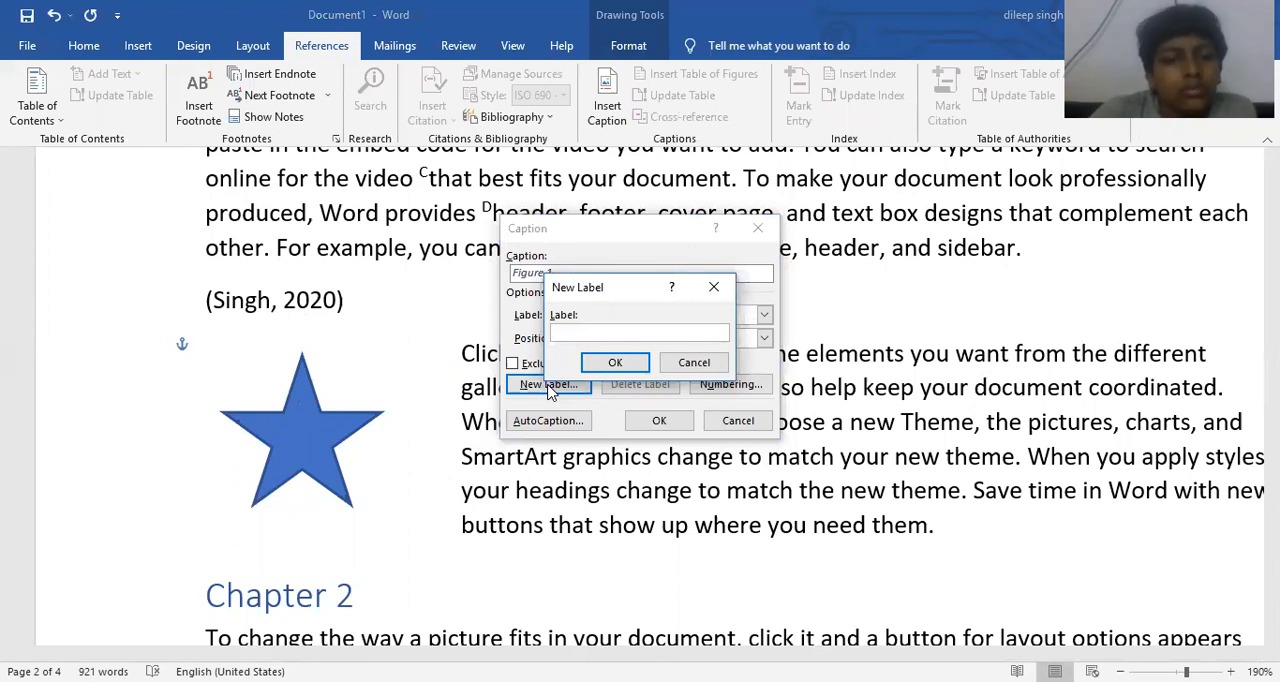
{"action": "type", "text": "shape"}
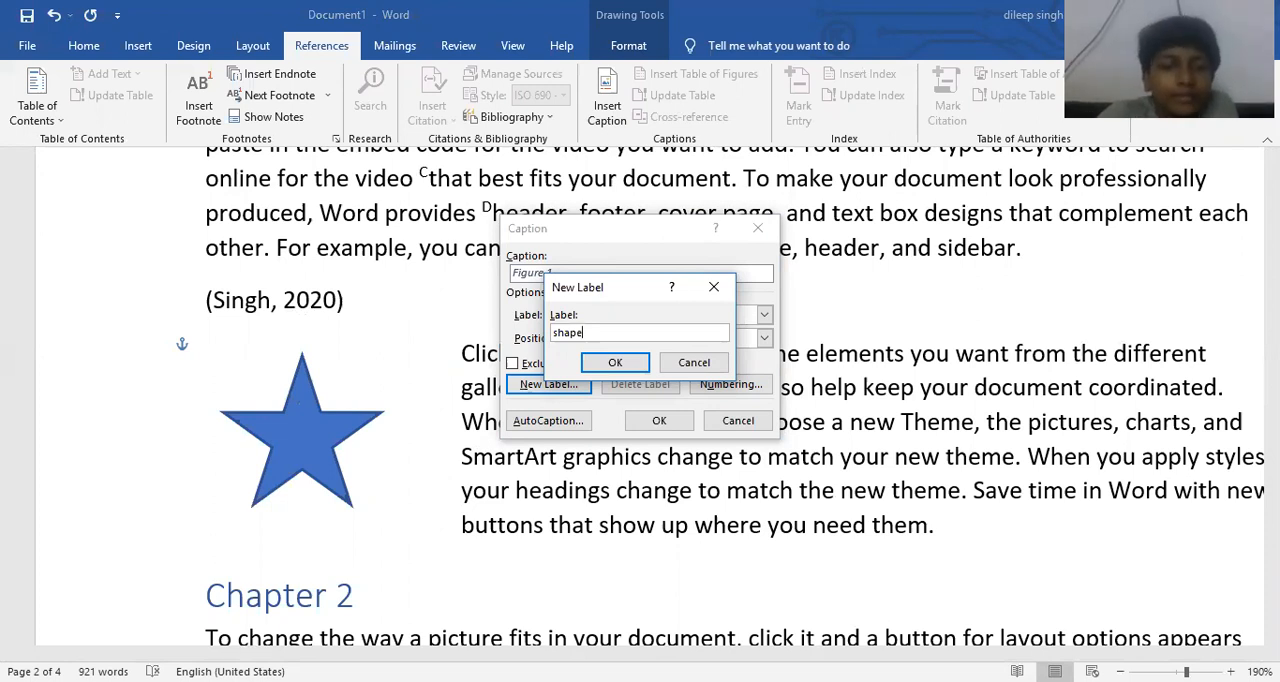
{"action": "left_click", "coordinate": [592, 367]}
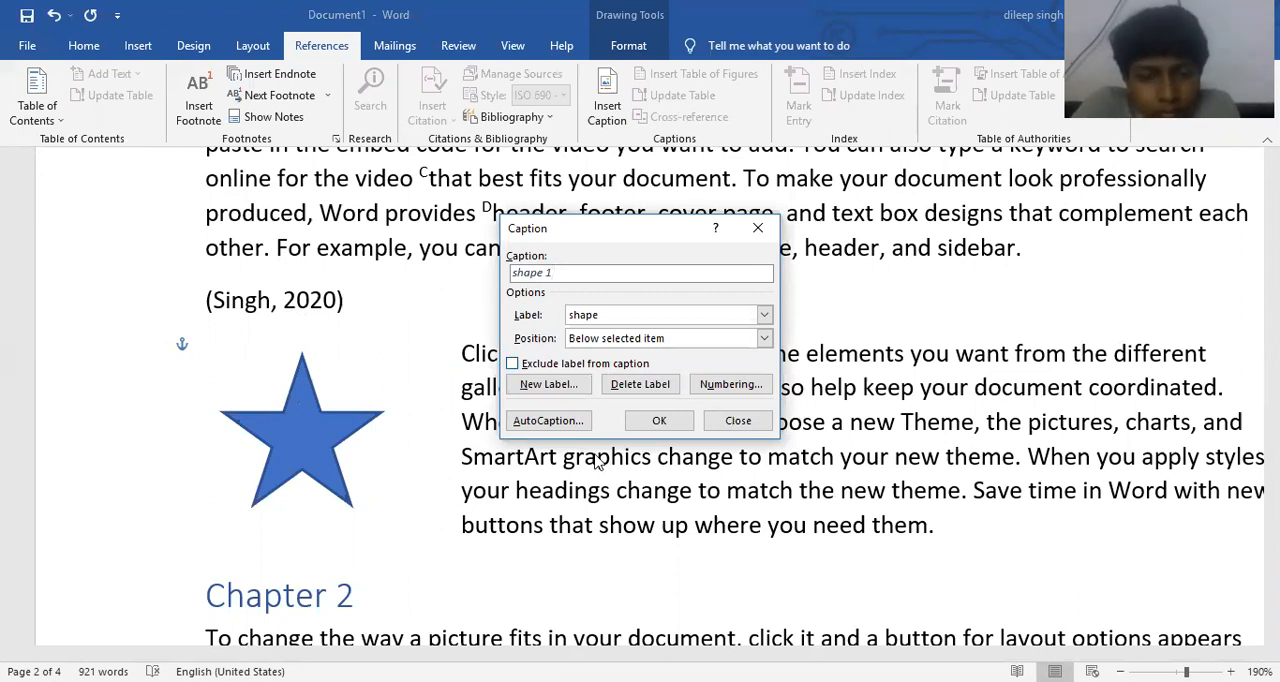
{"action": "left_click", "coordinate": [656, 421]}
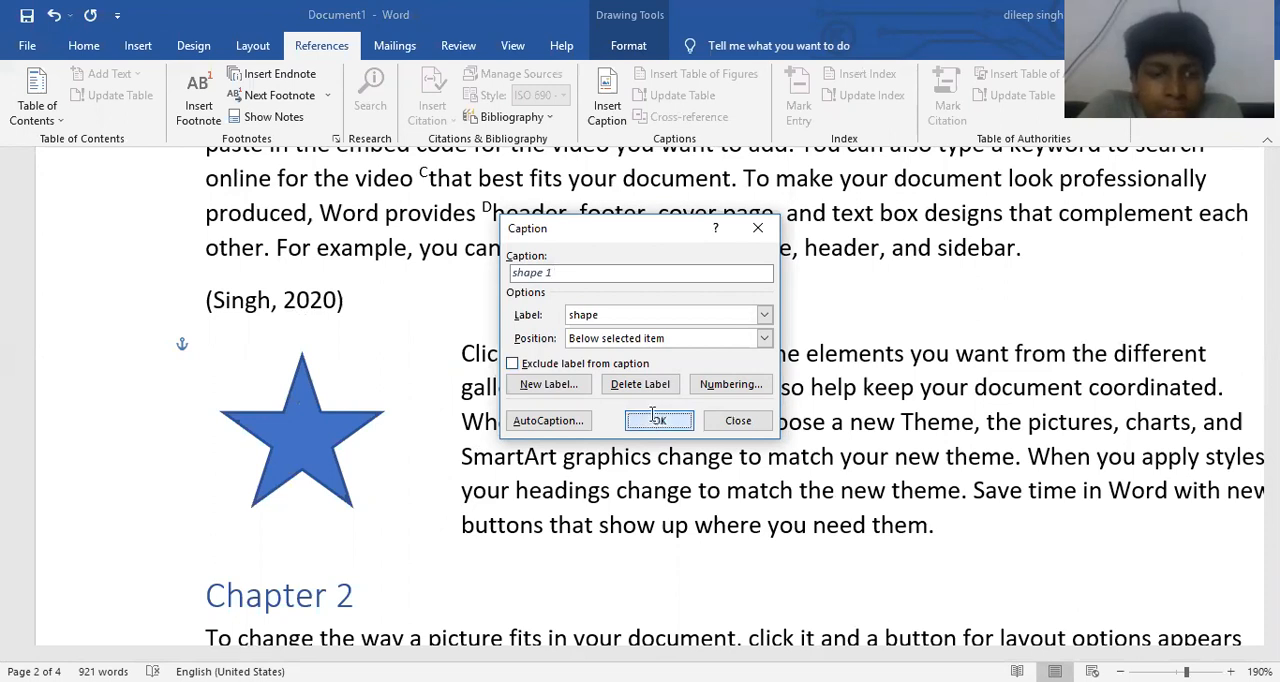
{"action": "key", "text": "ctrl+e"}
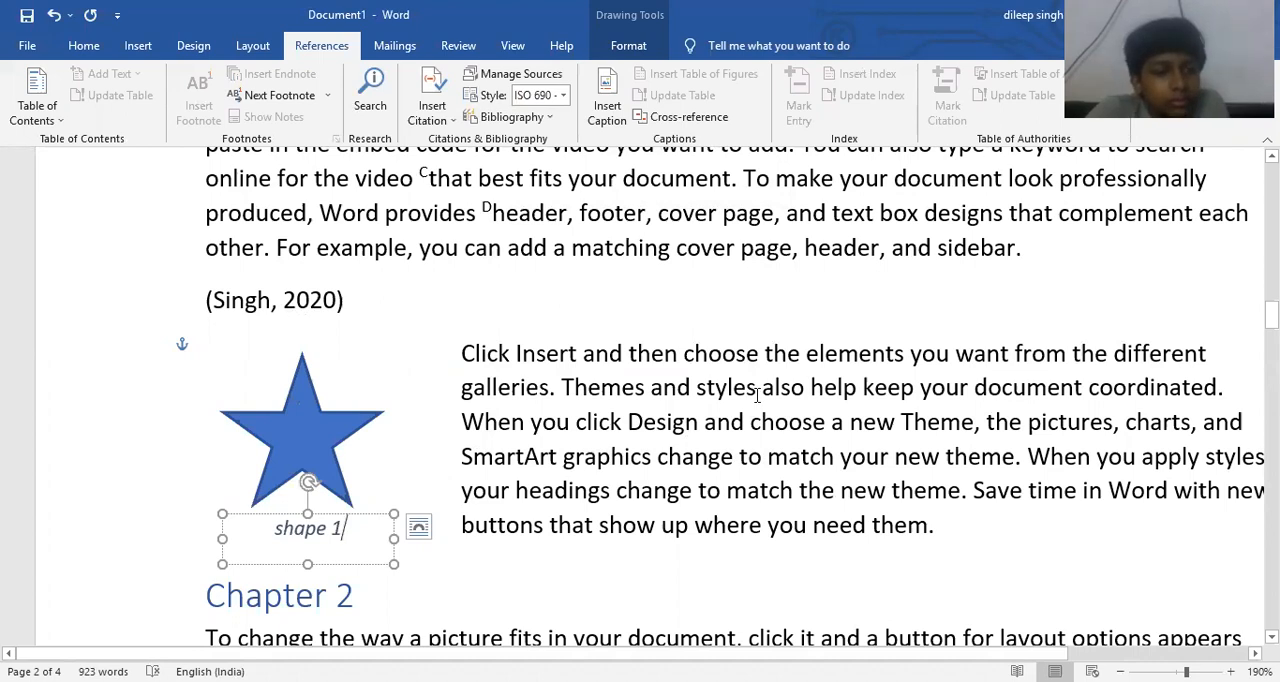
- Indent the body paragraph under the Topic 1 heading of Chapter 2 by three levels
{"action": "left_click", "coordinate": [700, 422]}
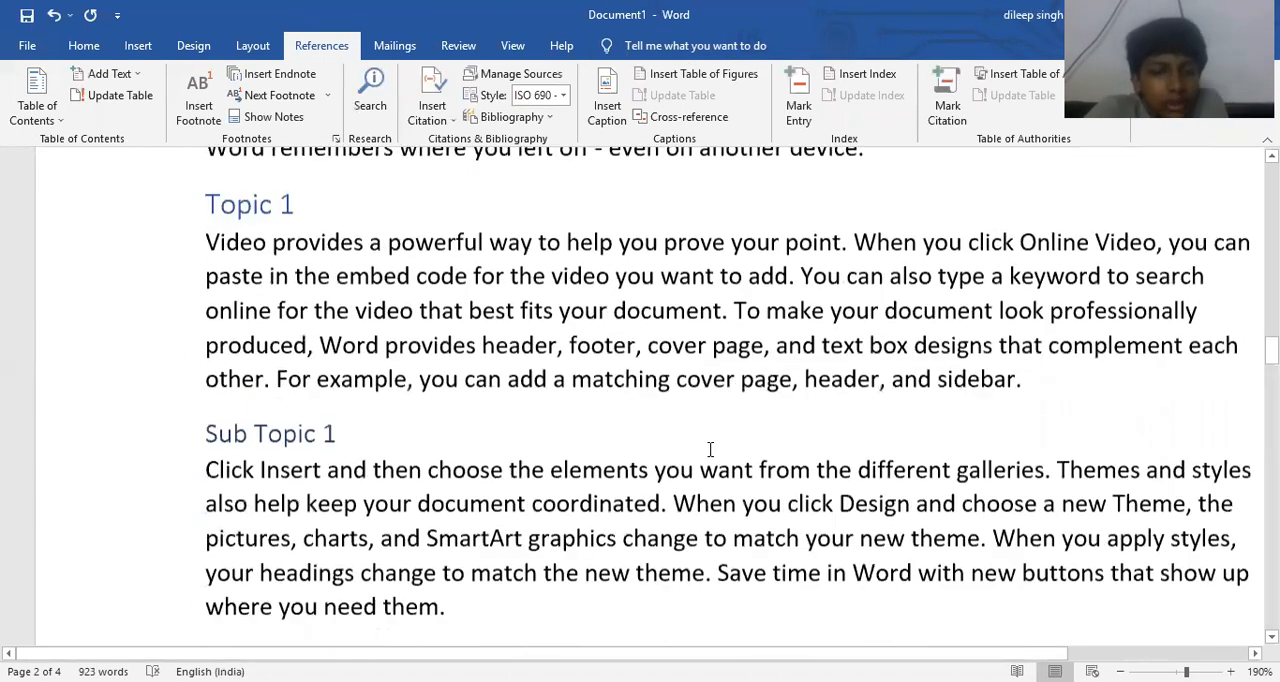
{"action": "scroll", "coordinate": [709, 445], "scroll_direction": "down", "scroll_amount": 1}
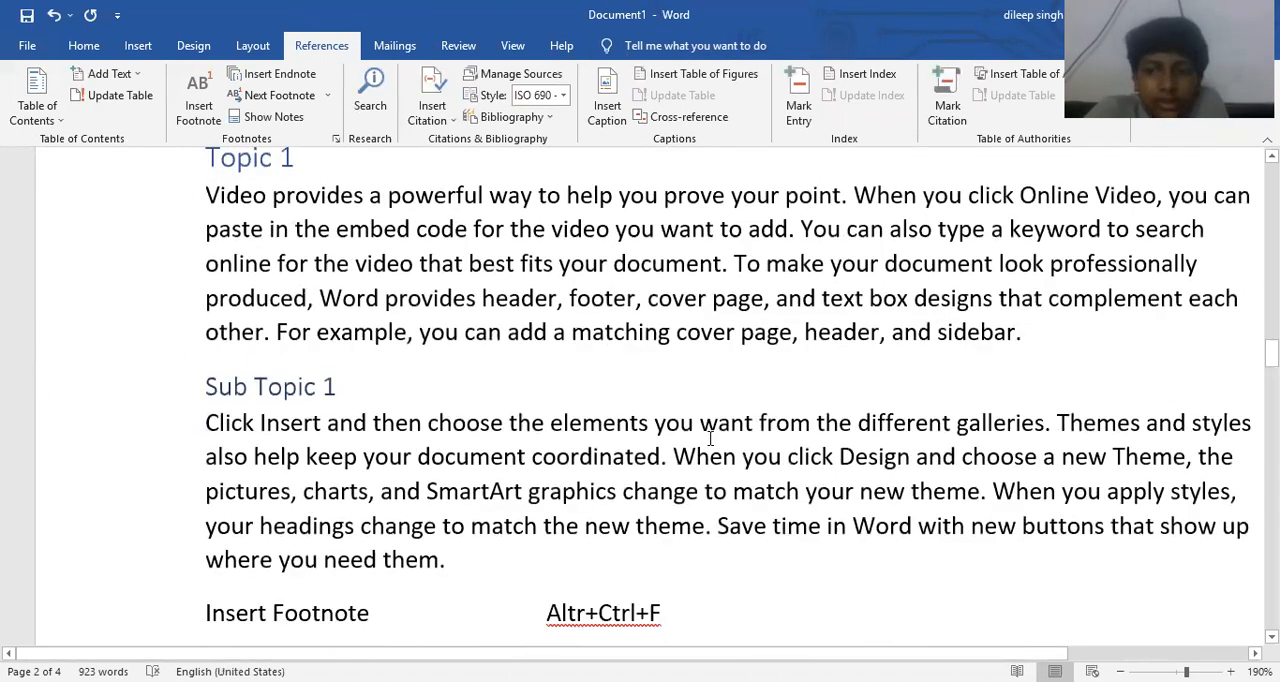
{"action": "scroll", "coordinate": [684, 355], "scroll_direction": "down", "scroll_amount": 2}
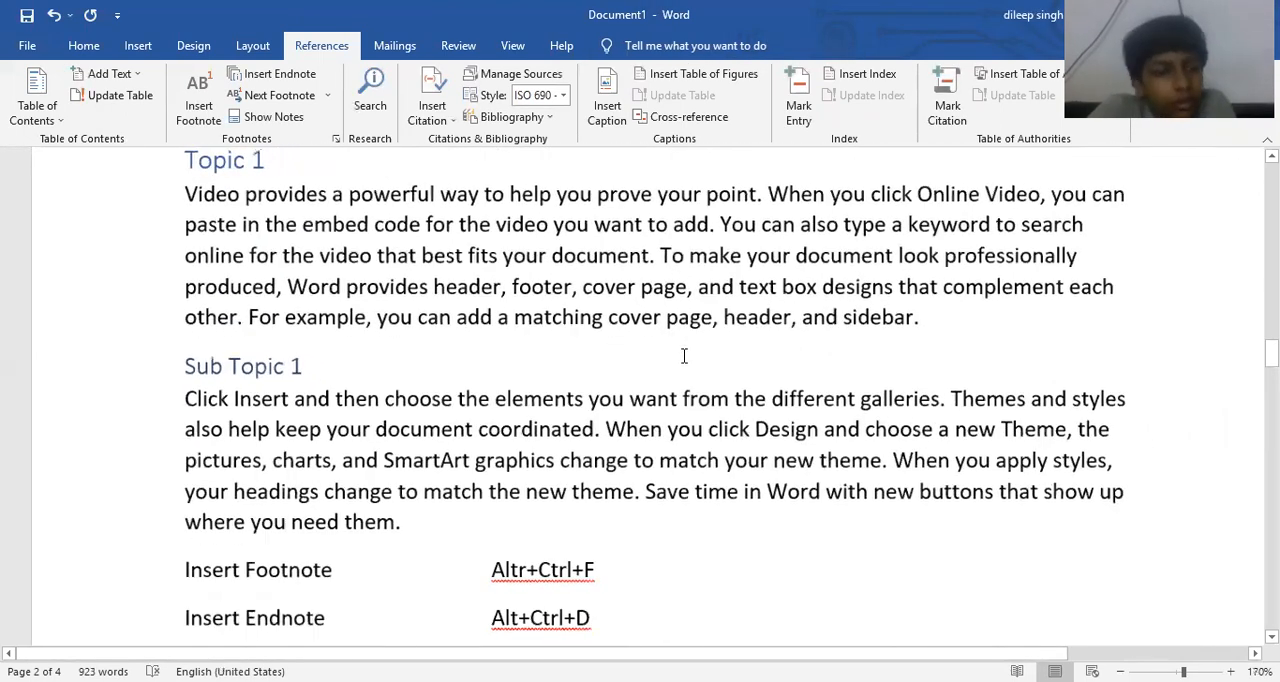
{"action": "scroll", "coordinate": [680, 357], "scroll_direction": "up", "scroll_amount": 1}
{"action": "left_click", "coordinate": [683, 300]}
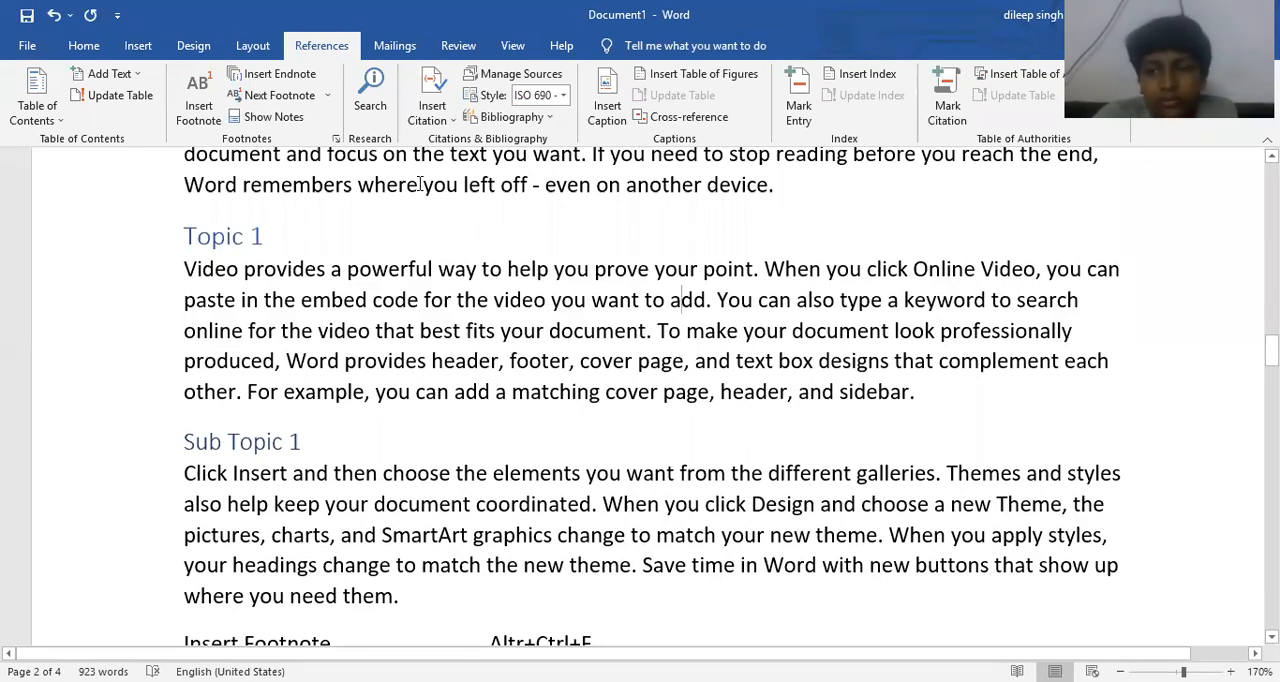
{"action": "key", "text": "ctrl+m"}
{"action": "key", "text": "ctrl+m"}
{"action": "key", "text": "ctrl+m"}
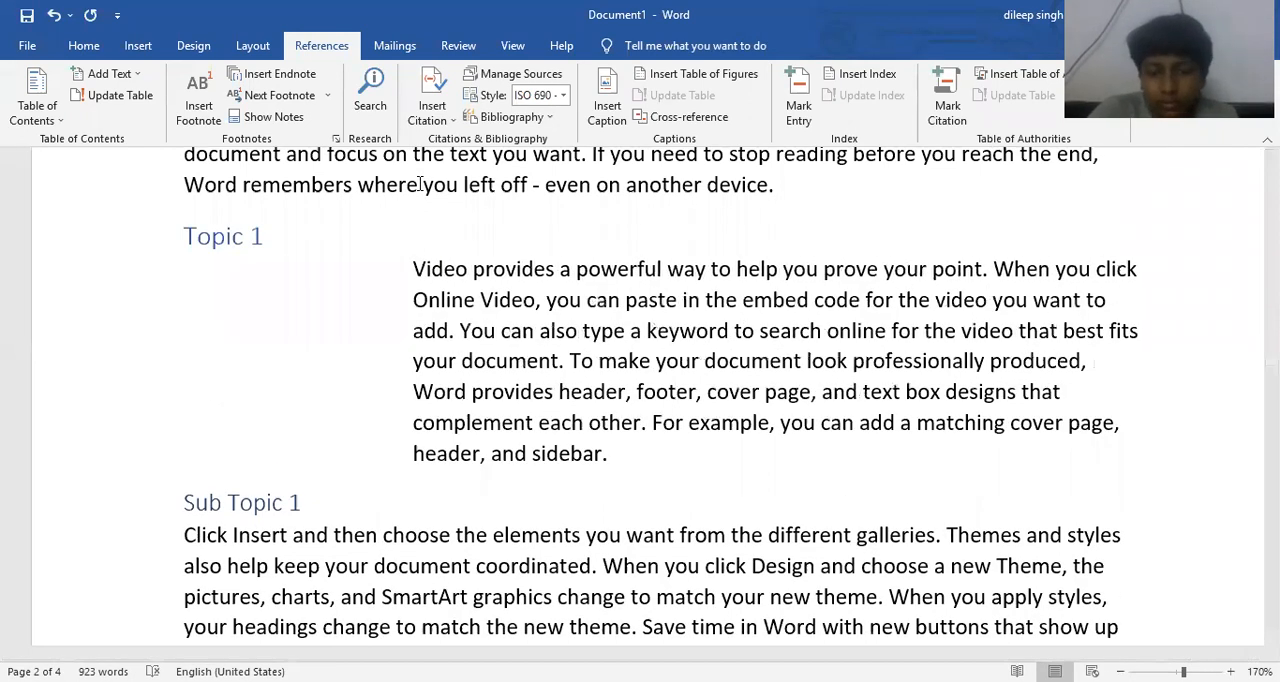
- Draw a smiley face shape in the blank space beside the indented Topic 1 paragraph
{"action": "left_click", "coordinate": [140, 46]}
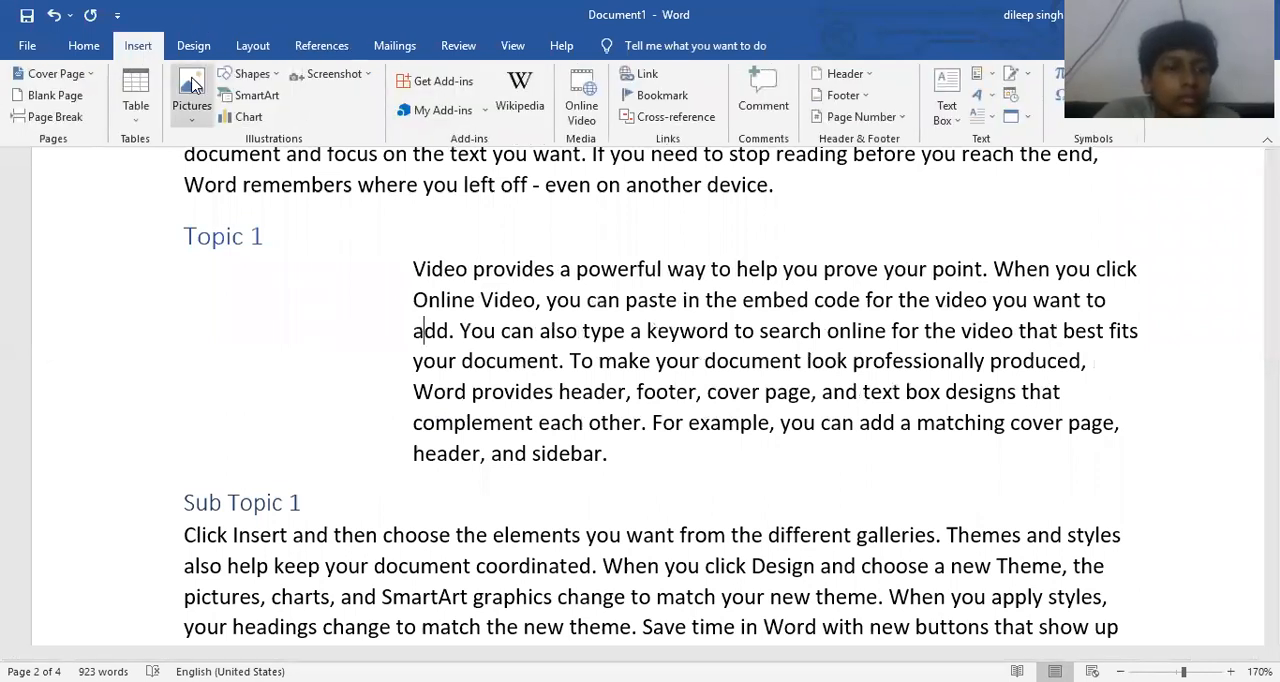
{"action": "left_click", "coordinate": [248, 74]}
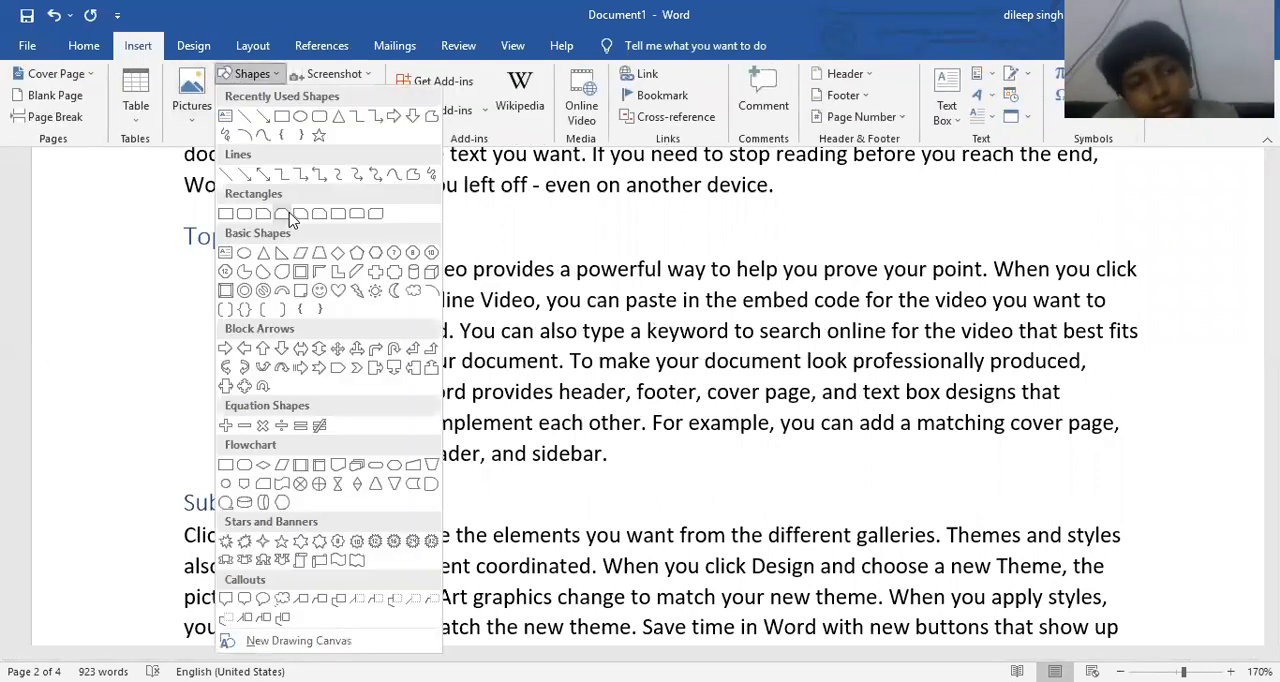
{"action": "left_click", "coordinate": [321, 289]}
{"action": "left_click_drag", "start_coordinate": [213, 287], "coordinate": [331, 421]}
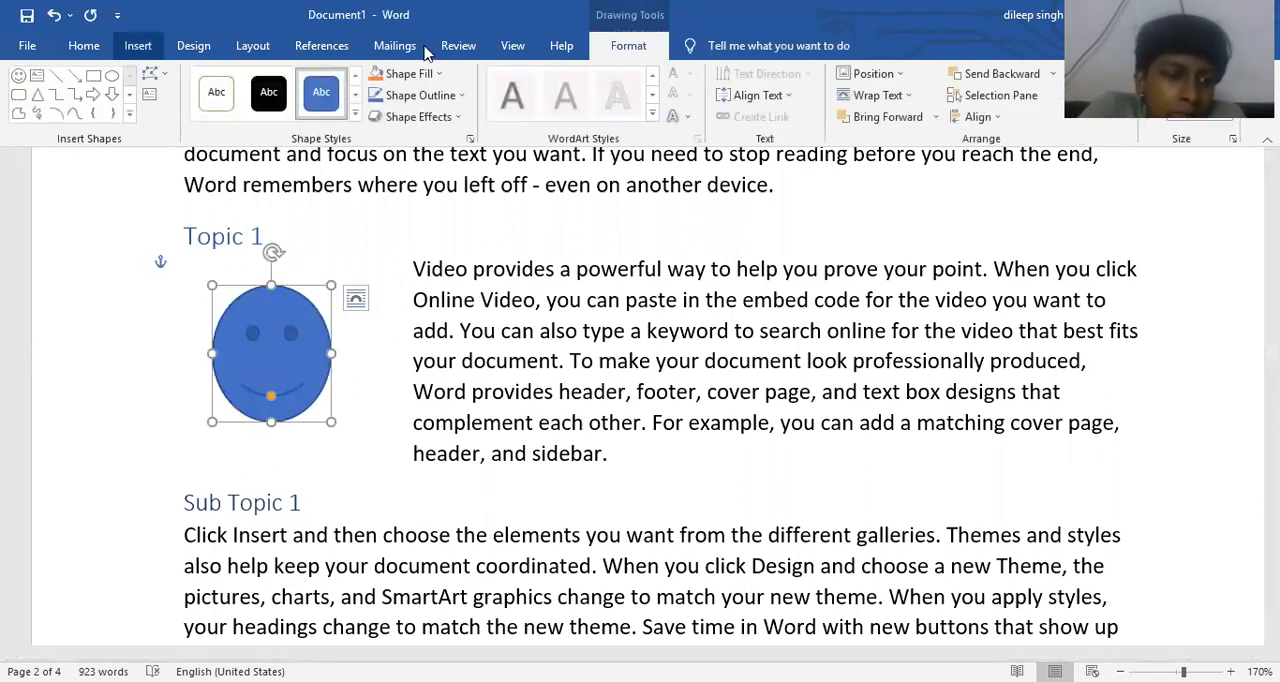
- Add the centred caption "shape 2" below the smiley face using the shape label
{"action": "left_click", "coordinate": [321, 45]}
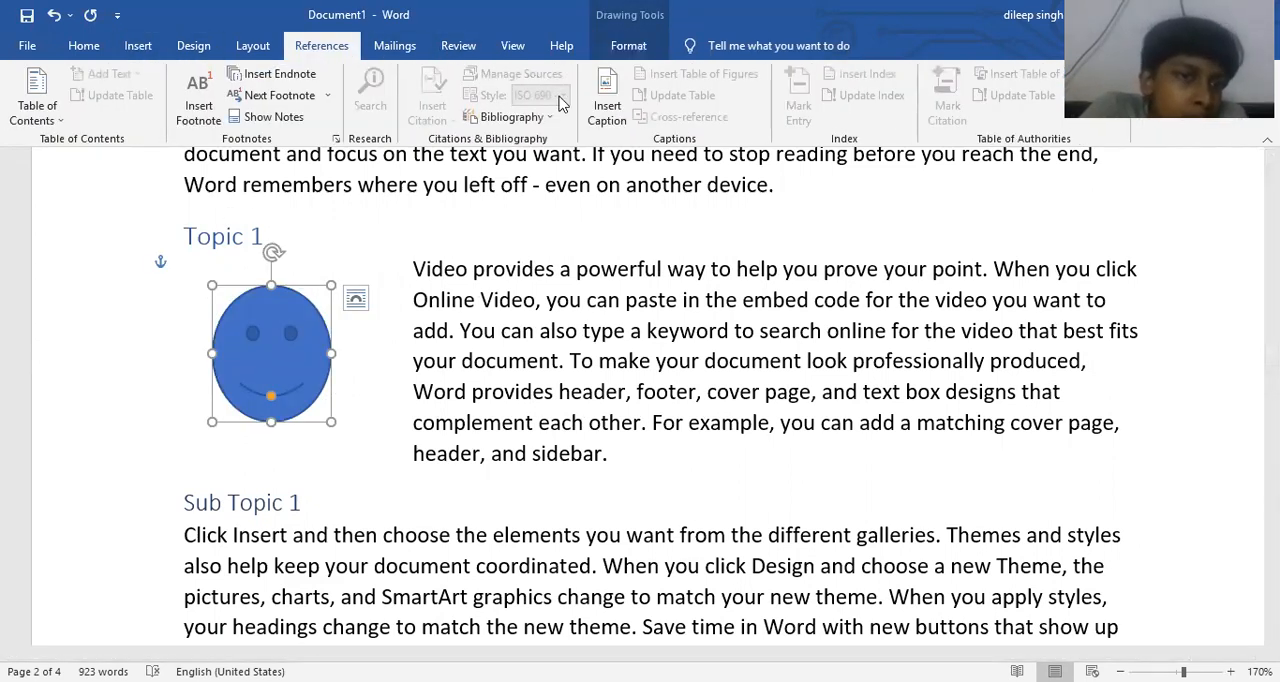
{"action": "left_click", "coordinate": [607, 103]}
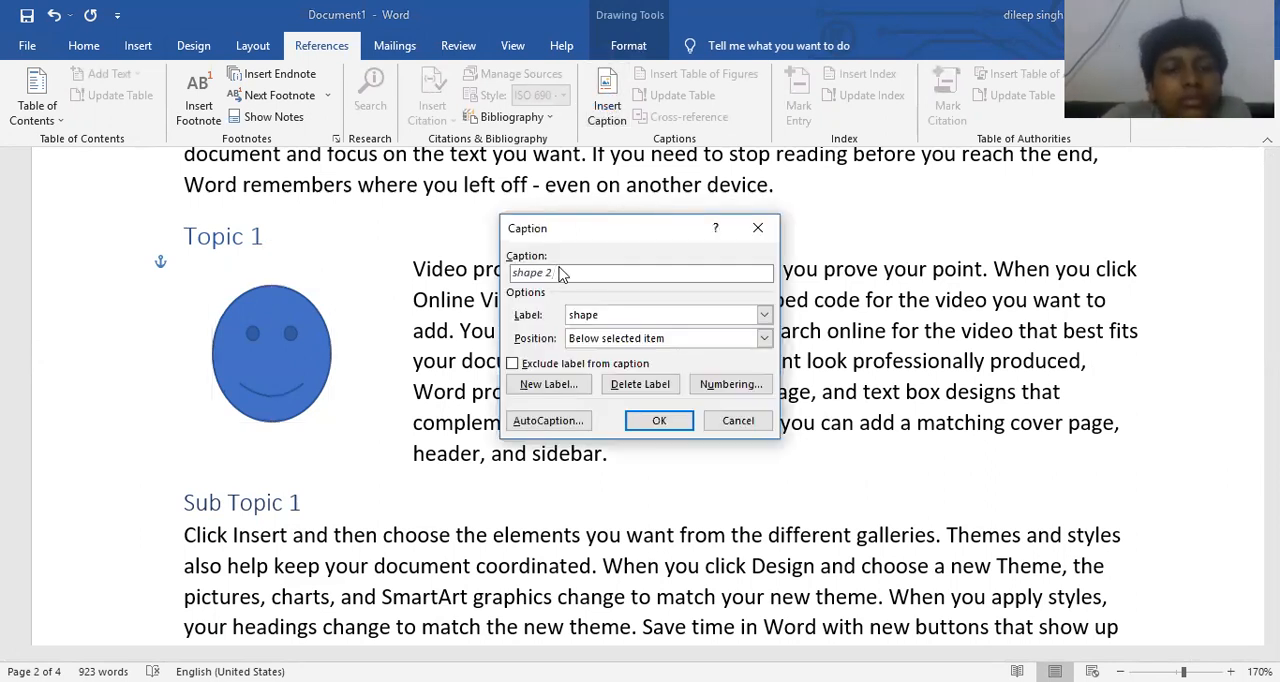
{"action": "left_click", "coordinate": [655, 421]}
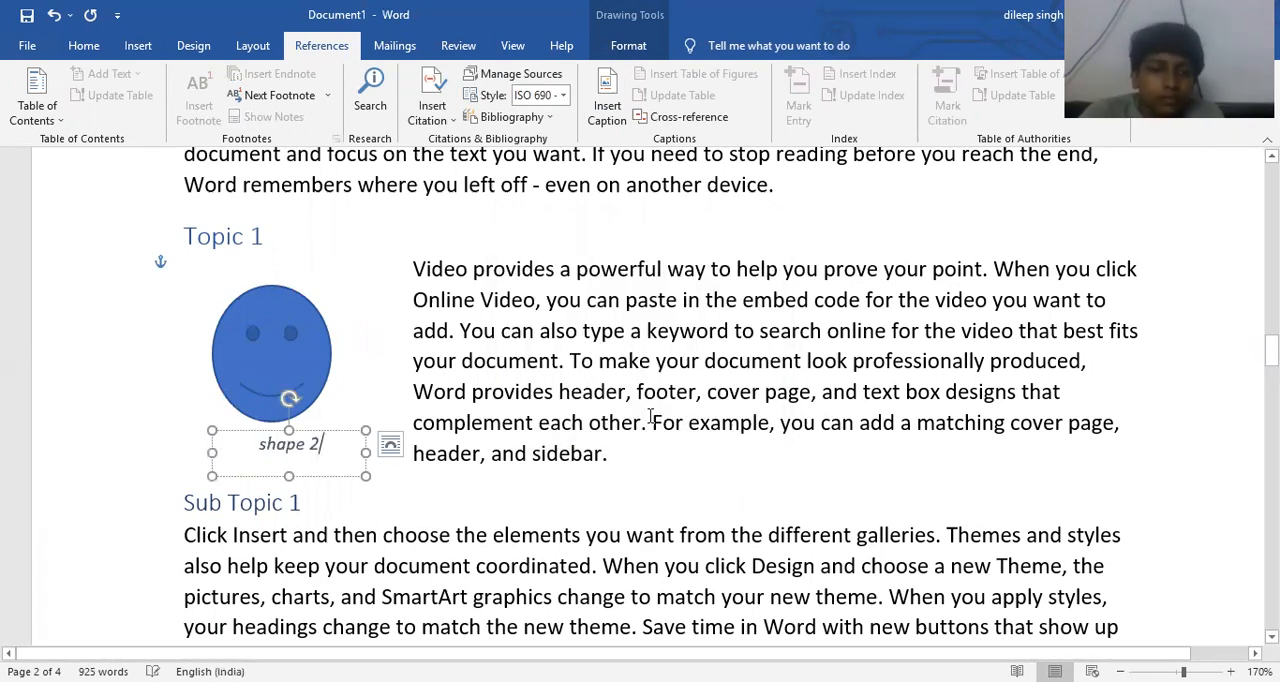
{"action": "left_click", "coordinate": [638, 331]}
- Insert a table of figures in the Formal format for the shape caption label, in the blank area above the footnotes on the last page
{"action": "scroll", "coordinate": [643, 408], "scroll_direction": "down", "scroll_amount": 5}
{"action": "scroll", "coordinate": [660, 412], "scroll_direction": "down", "scroll_amount": 15}
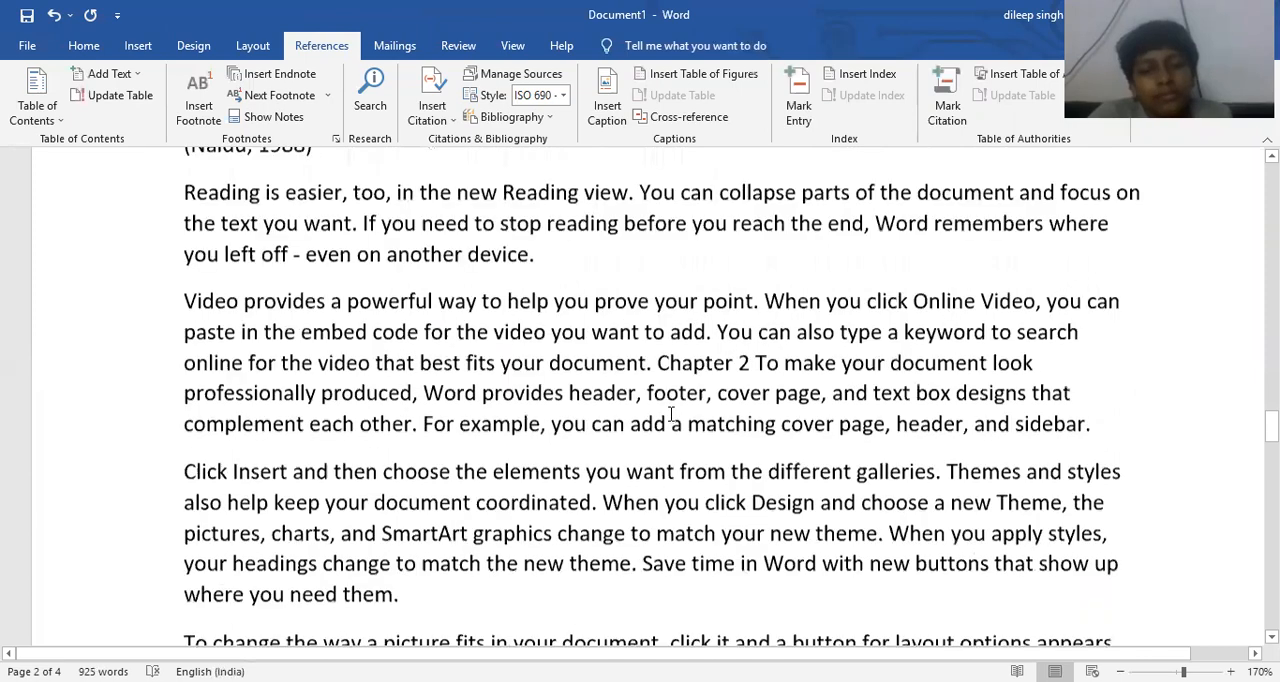
{"action": "scroll", "coordinate": [676, 420], "scroll_direction": "down", "scroll_amount": 10}
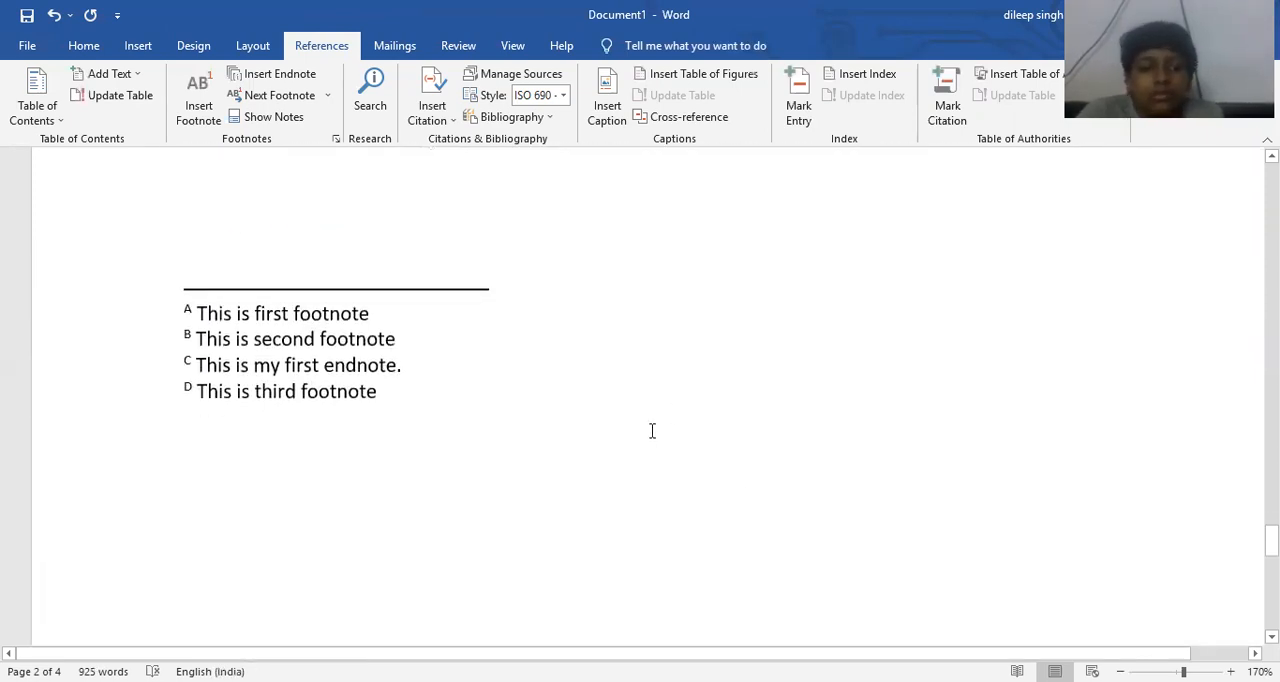
{"action": "scroll", "coordinate": [517, 403], "scroll_direction": "up", "scroll_amount": 6}
{"action": "left_click", "coordinate": [311, 444]}
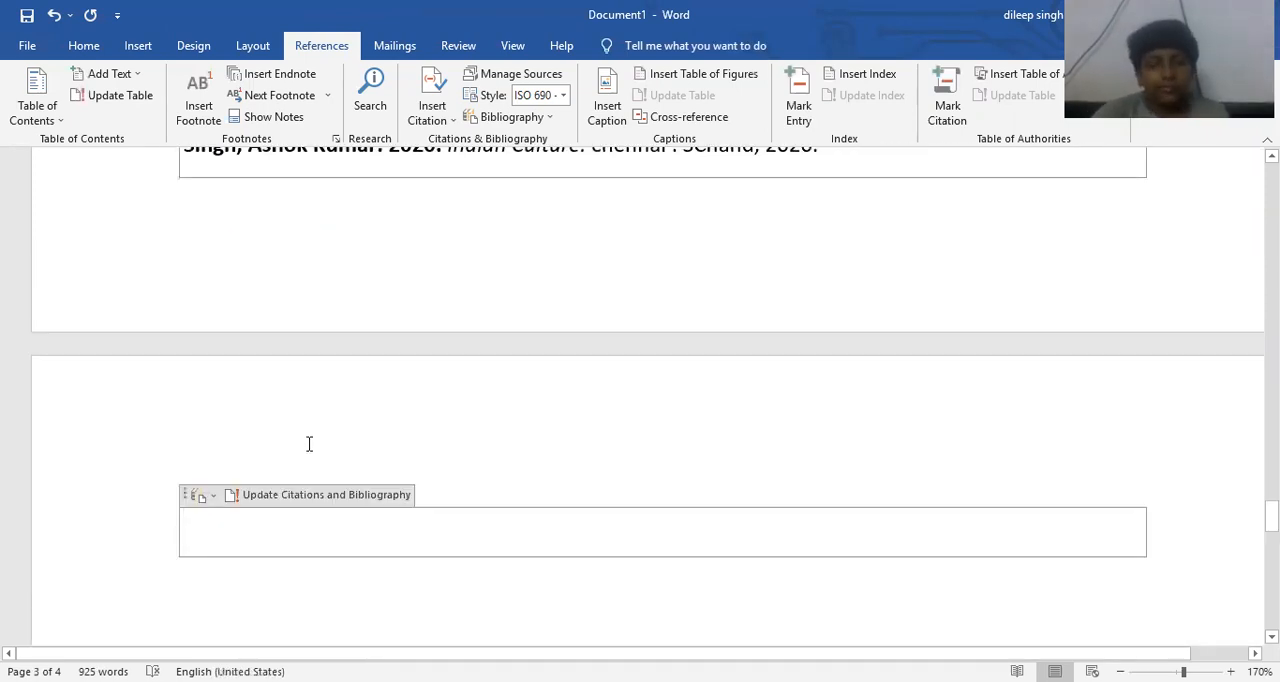
{"action": "scroll", "coordinate": [449, 410], "scroll_direction": "down", "scroll_amount": 3}
{"action": "left_click", "coordinate": [298, 382]}
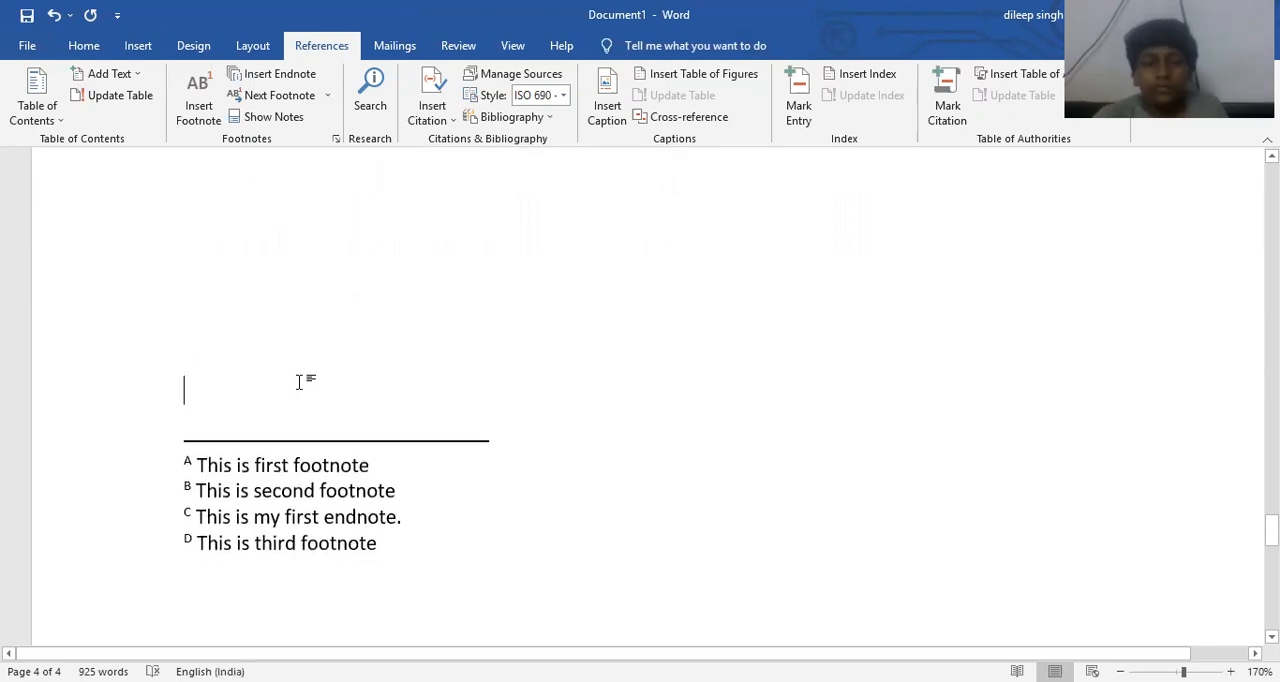
{"action": "scroll", "coordinate": [354, 316], "scroll_direction": "up", "scroll_amount": 2}
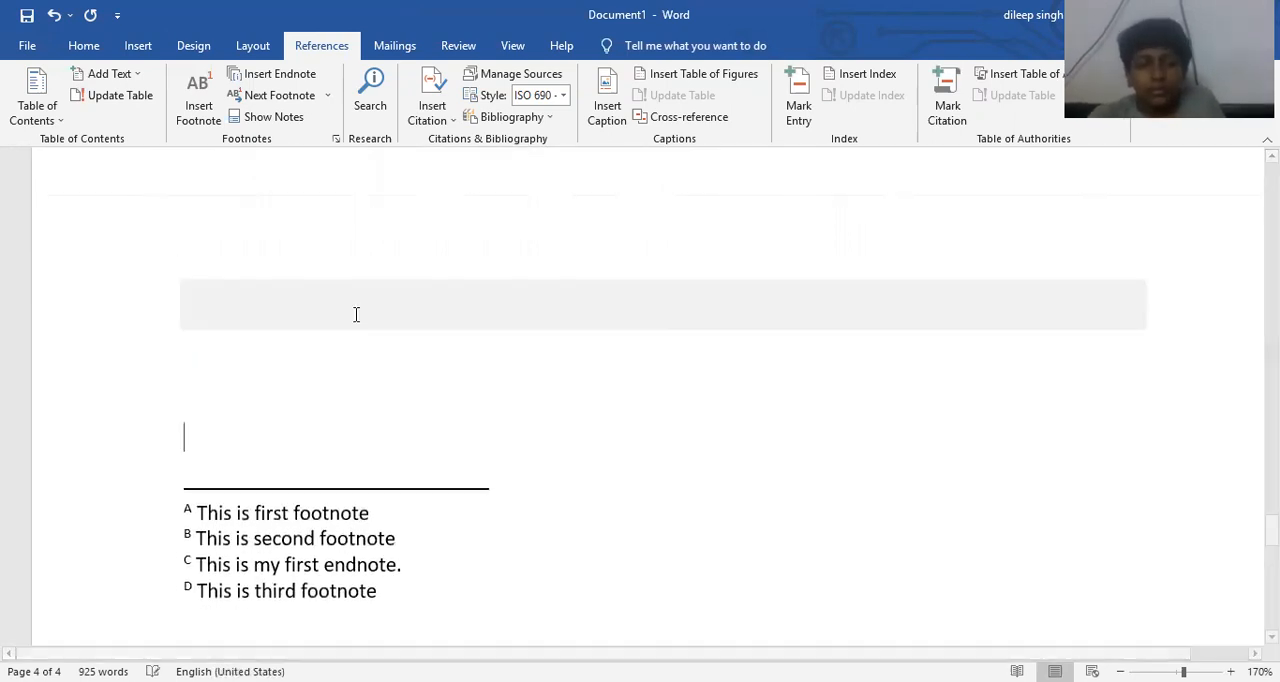
{"action": "left_click", "coordinate": [195, 386]}
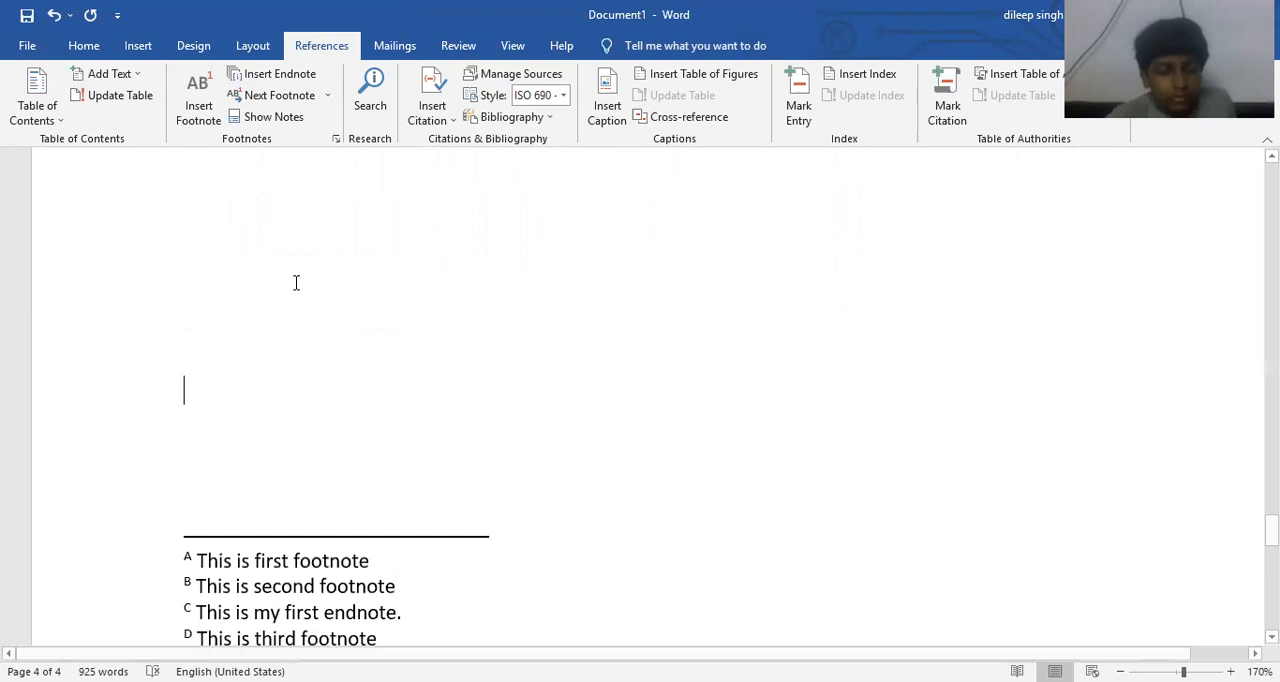
{"action": "left_click", "coordinate": [675, 80]}
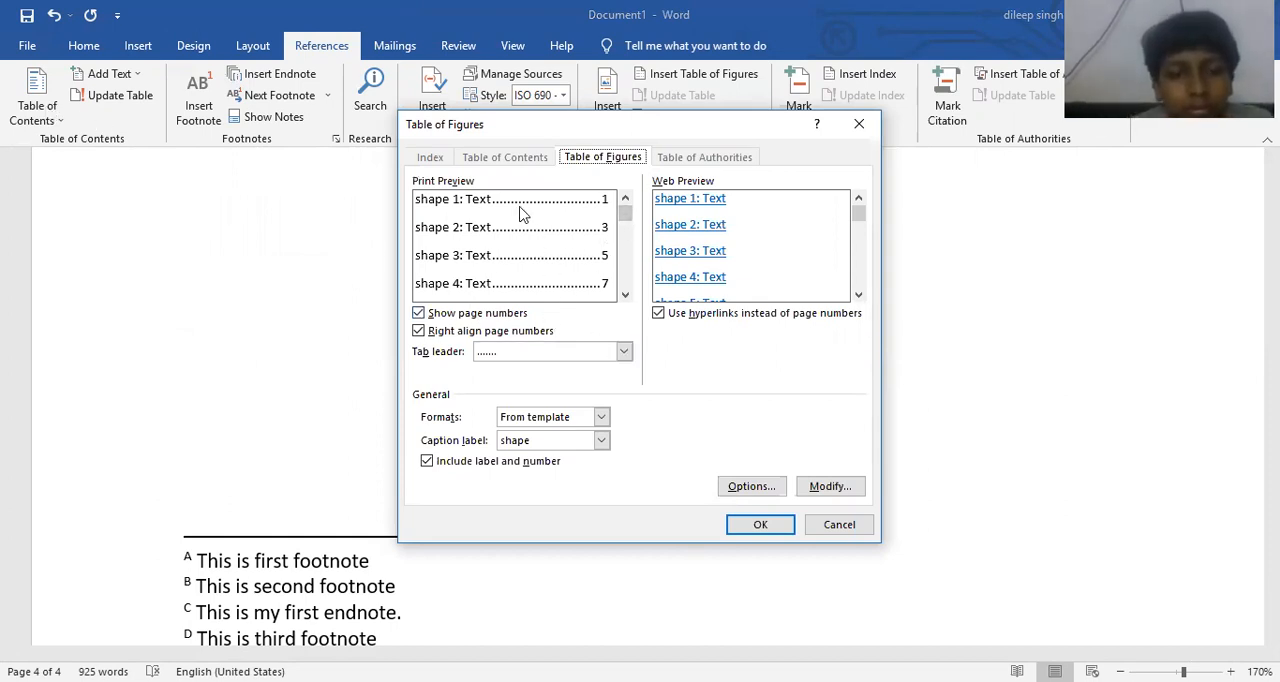
{"action": "left_click", "coordinate": [600, 418]}
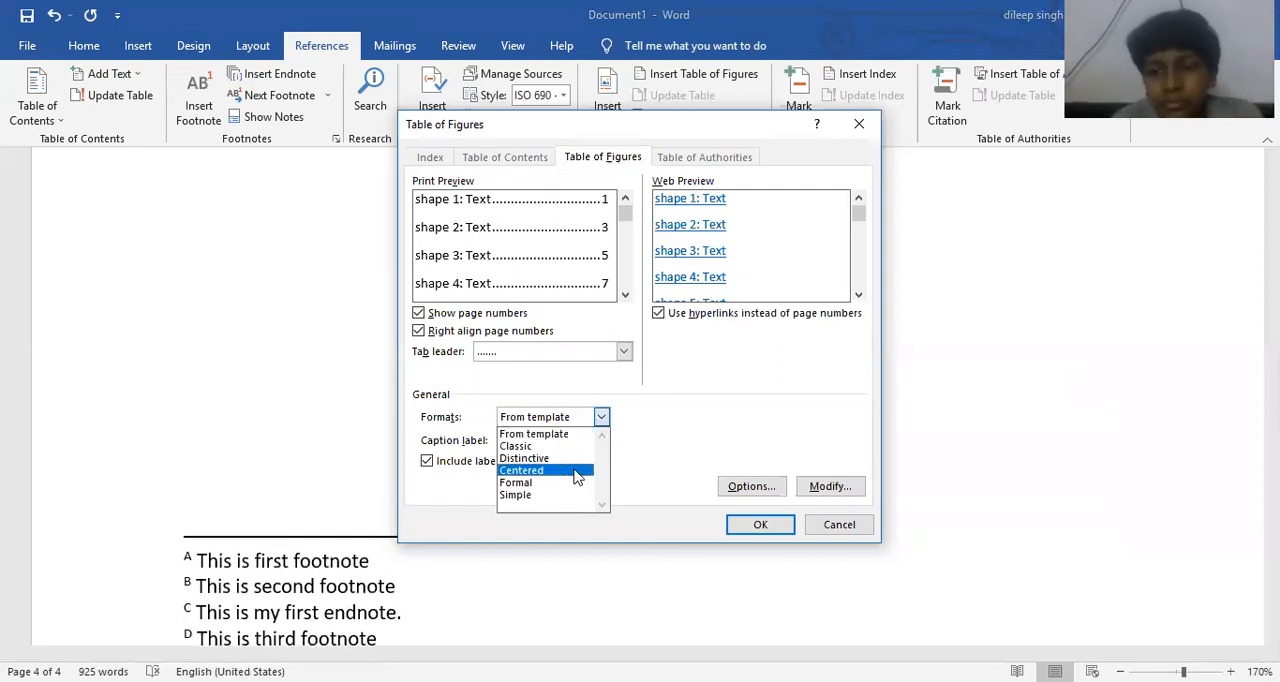
{"action": "left_click", "coordinate": [557, 491]}
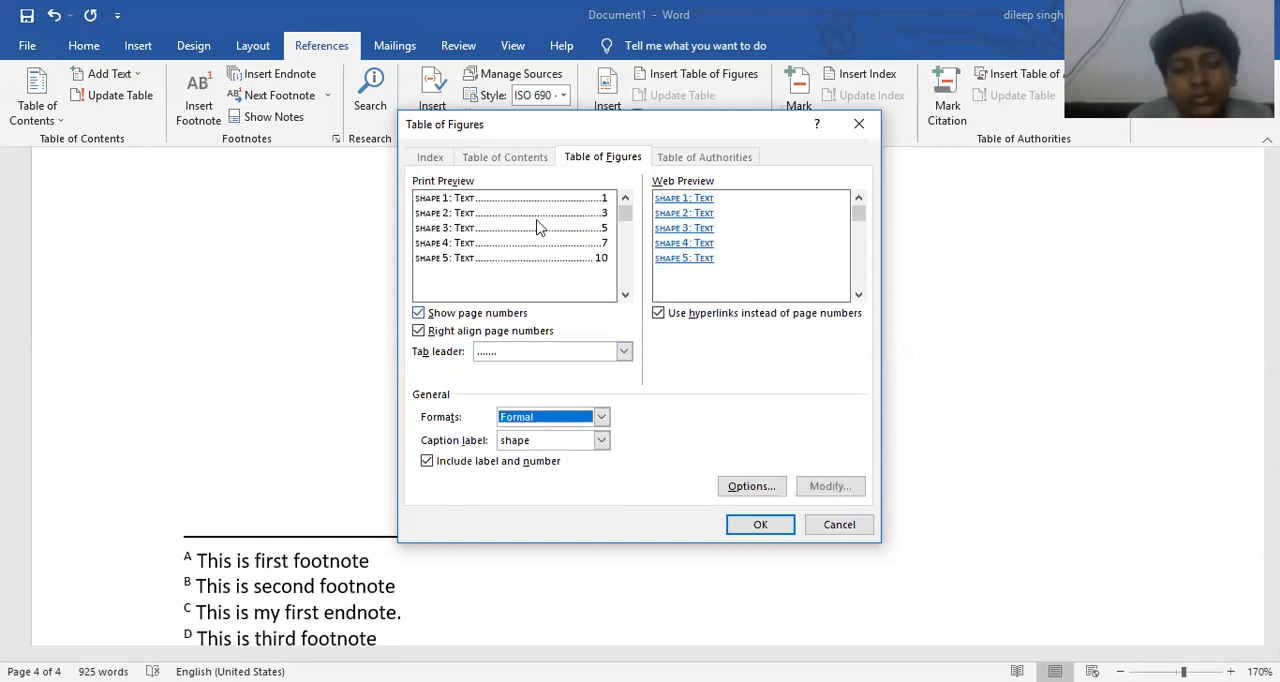
{"action": "left_click", "coordinate": [740, 523]}
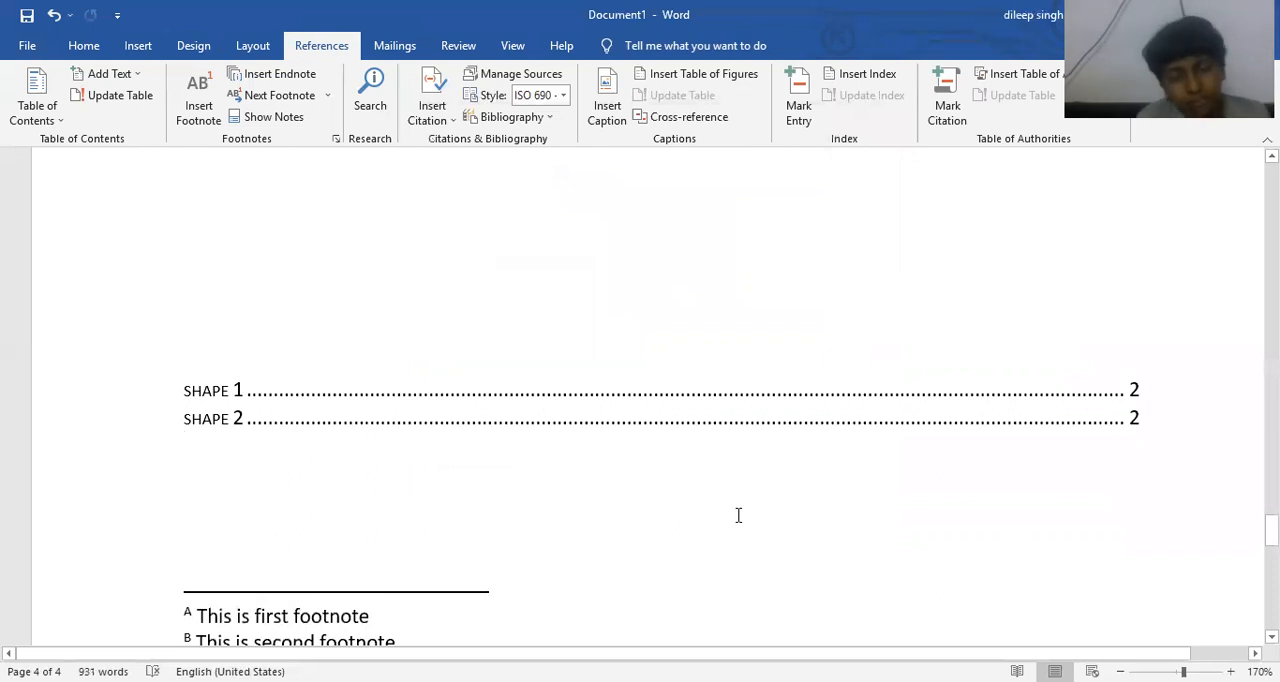
- Add the centred title "Table of Figures" on the line above the list of shapes
{"action": "scroll", "coordinate": [738, 515], "scroll_direction": "up", "scroll_amount": 1}
{"action": "left_click", "coordinate": [483, 349]}
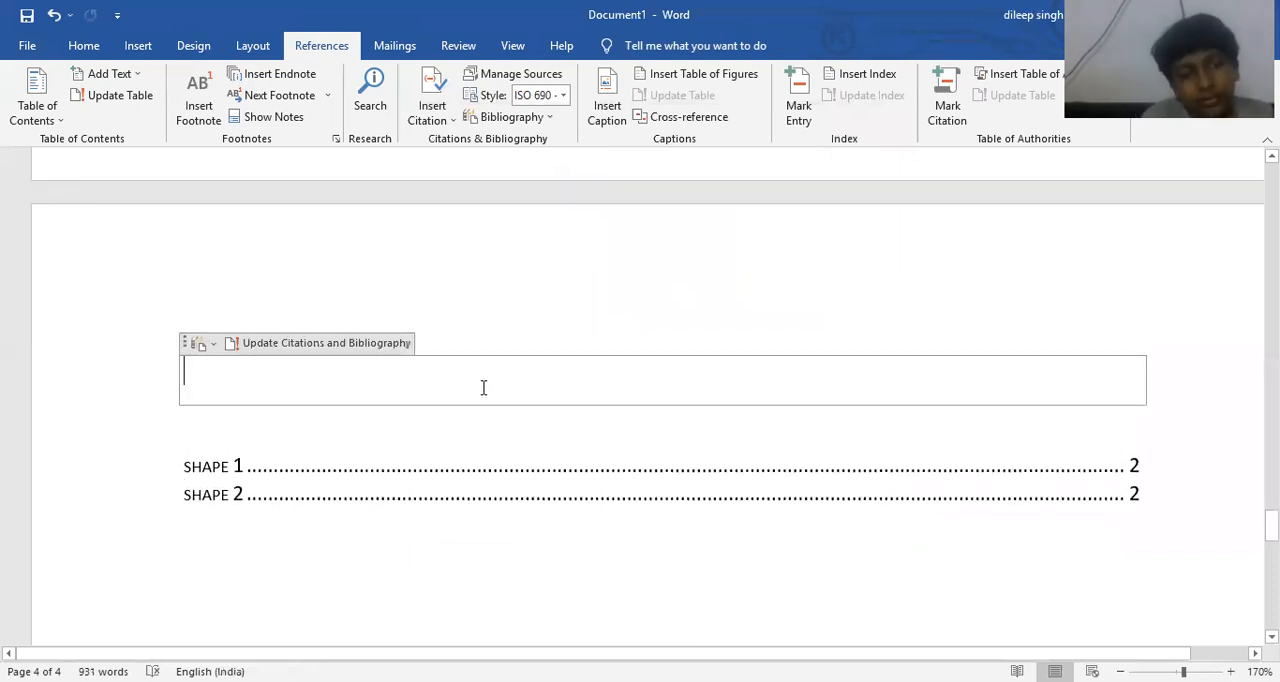
{"action": "left_click", "coordinate": [410, 437]}
{"action": "type", "text": "T"}
{"action": "key", "text": "ctrl+z"}
{"action": "type", "text": "Table of Figures"}
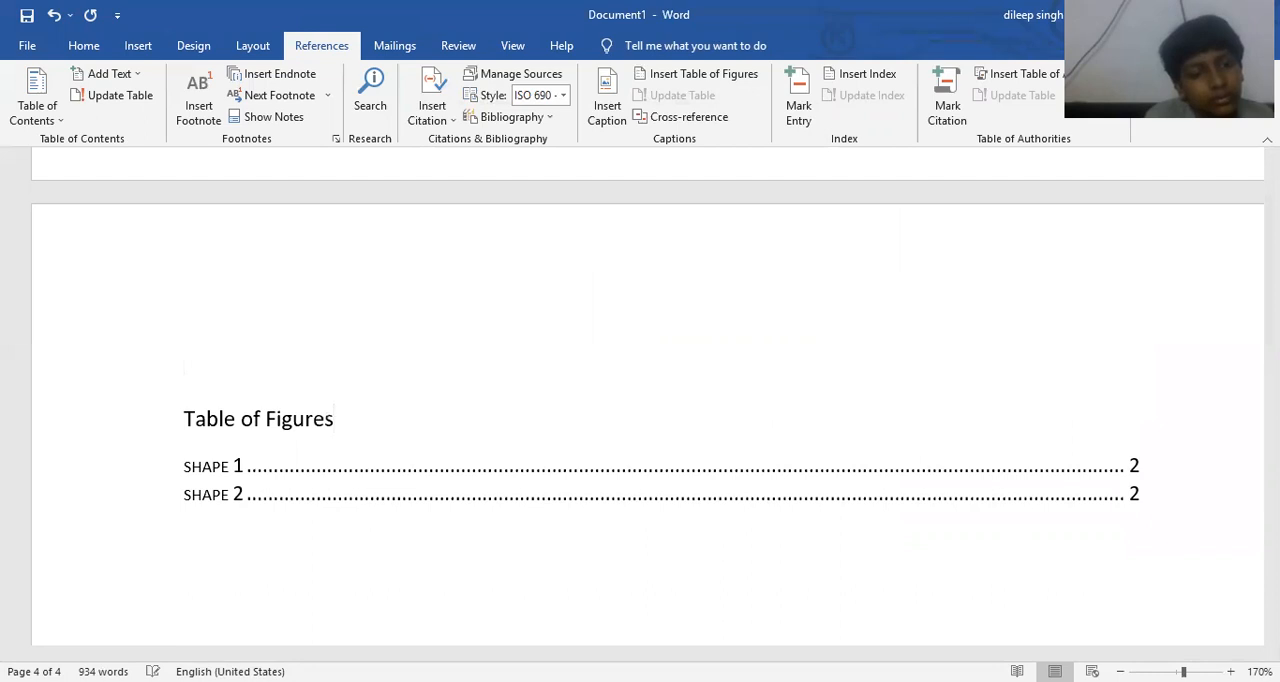
{"action": "key", "text": "ctrl+e"}
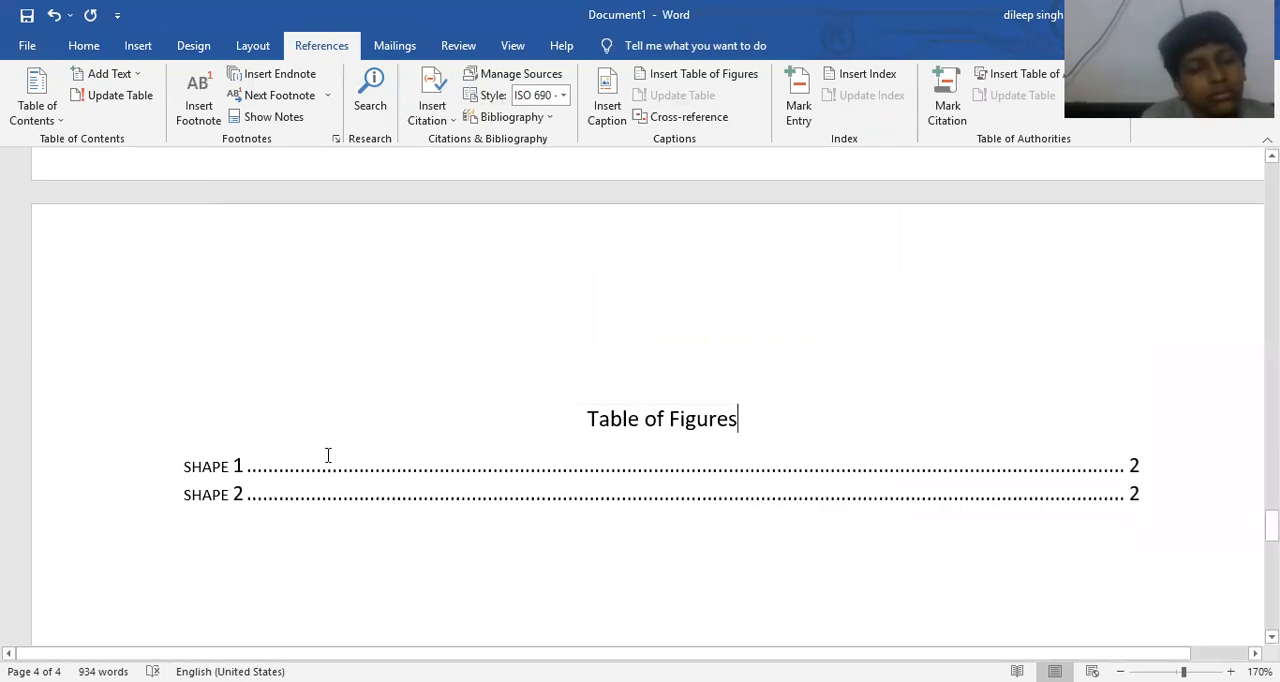
{"action": "scroll", "coordinate": [328, 434], "scroll_direction": "up", "scroll_amount": 15}
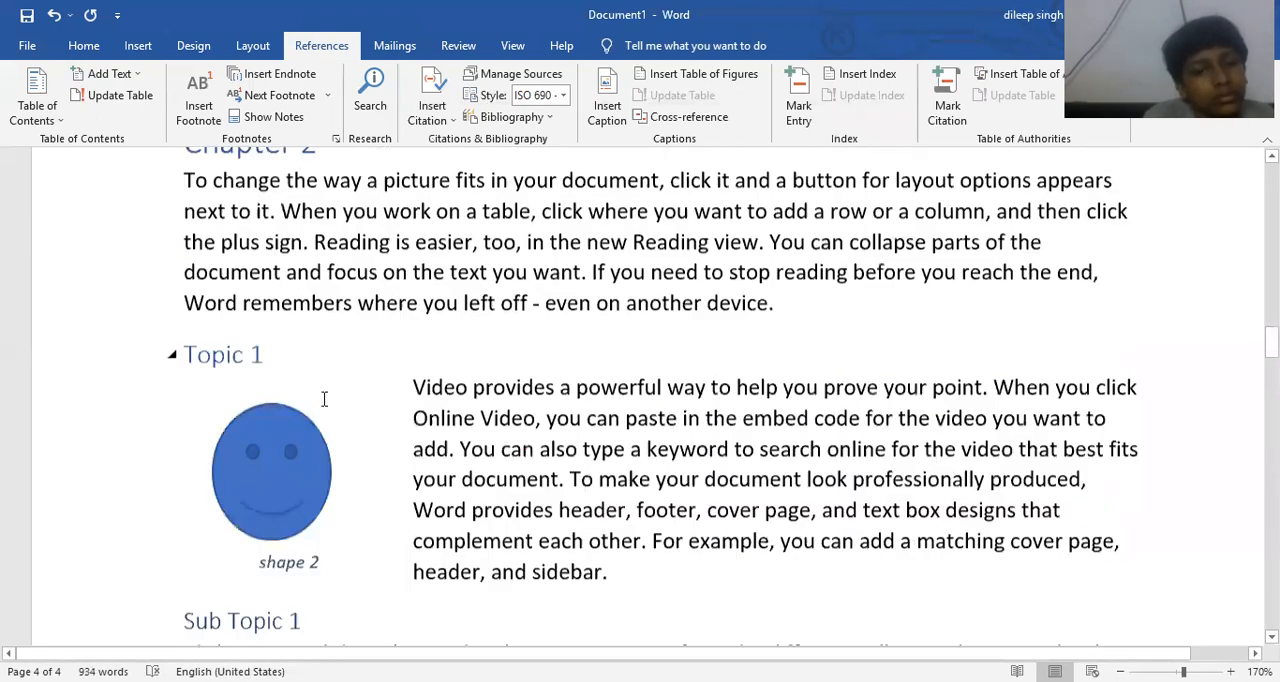
{"action": "scroll", "coordinate": [325, 397], "scroll_direction": "up", "scroll_amount": 2}
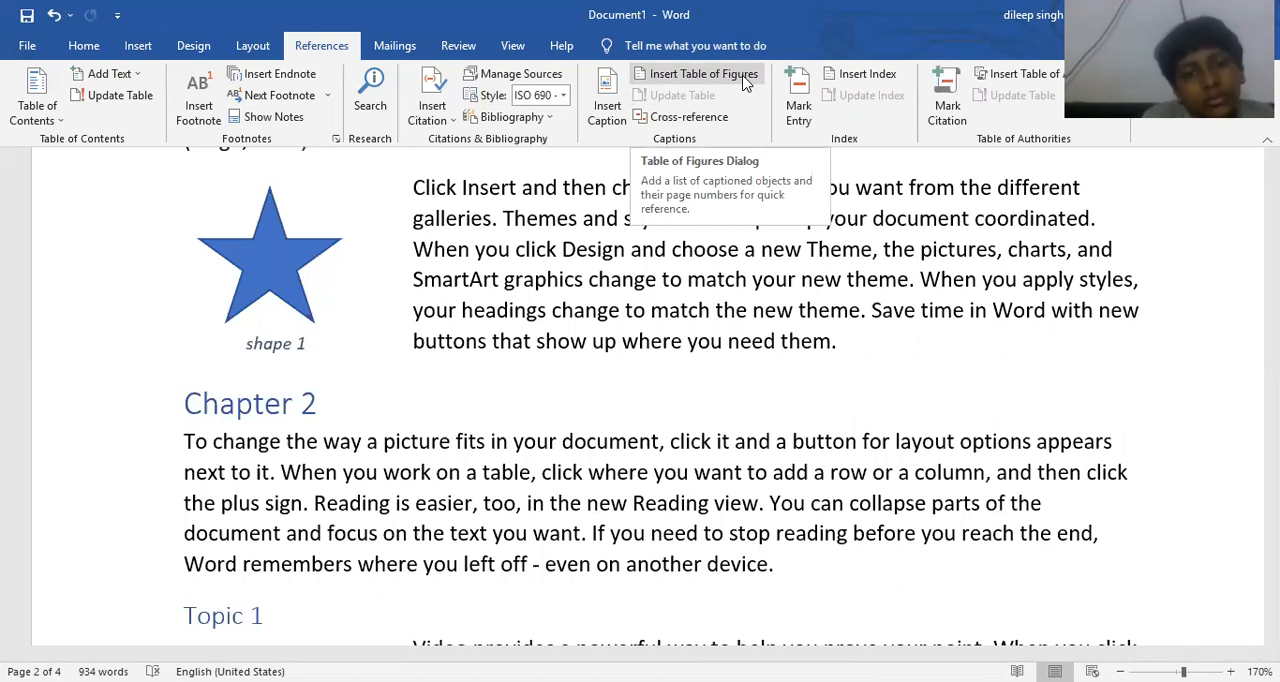
{"action": "left_click", "coordinate": [742, 76]}
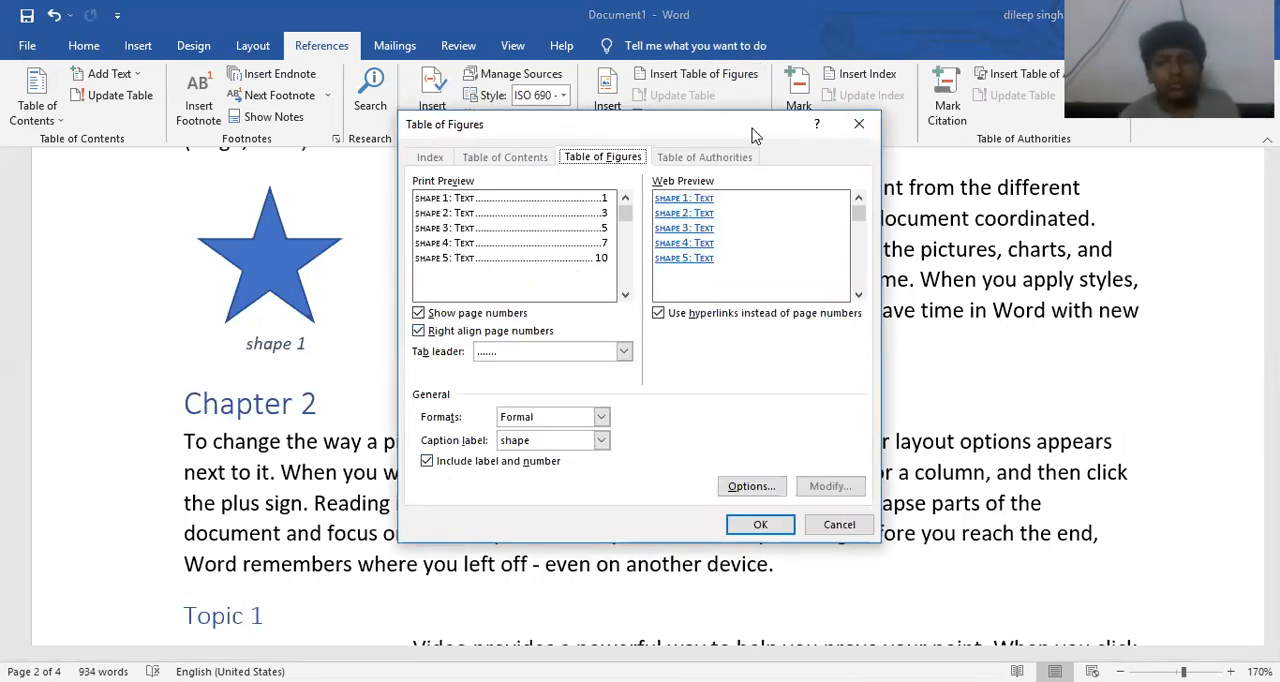
{"action": "left_click", "coordinate": [858, 124]}
{"action": "left_click", "coordinate": [607, 100]}
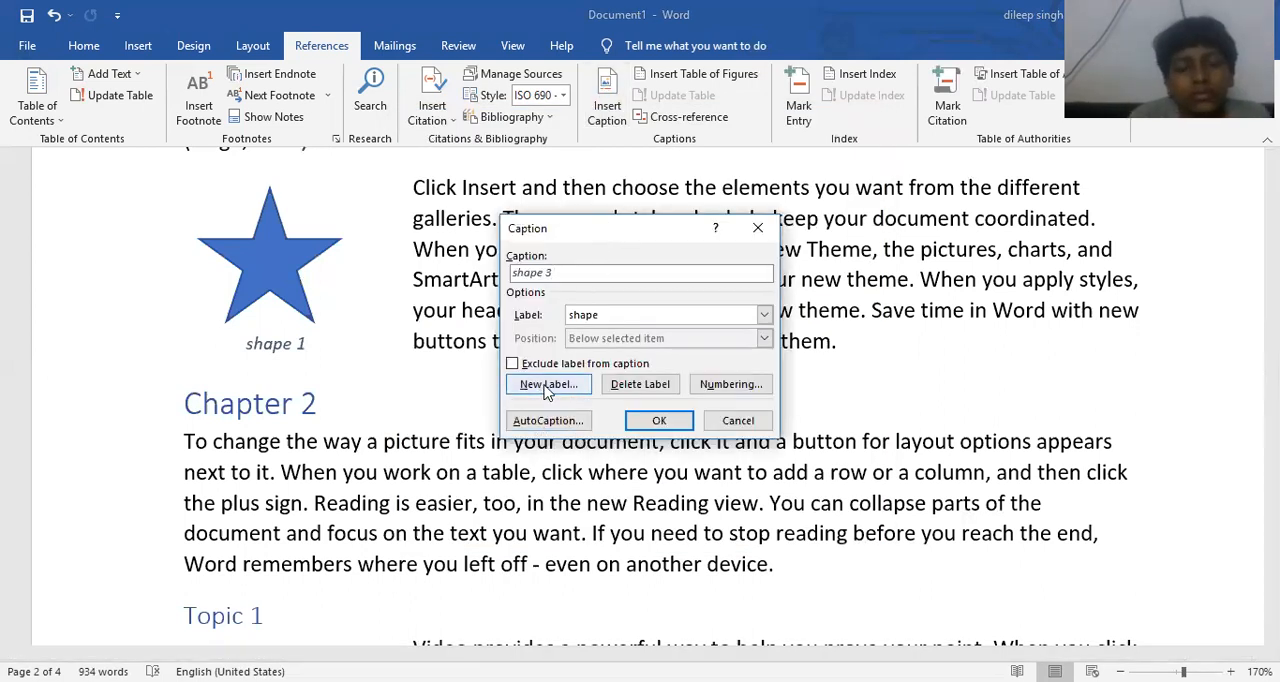
{"action": "left_click", "coordinate": [732, 426]}
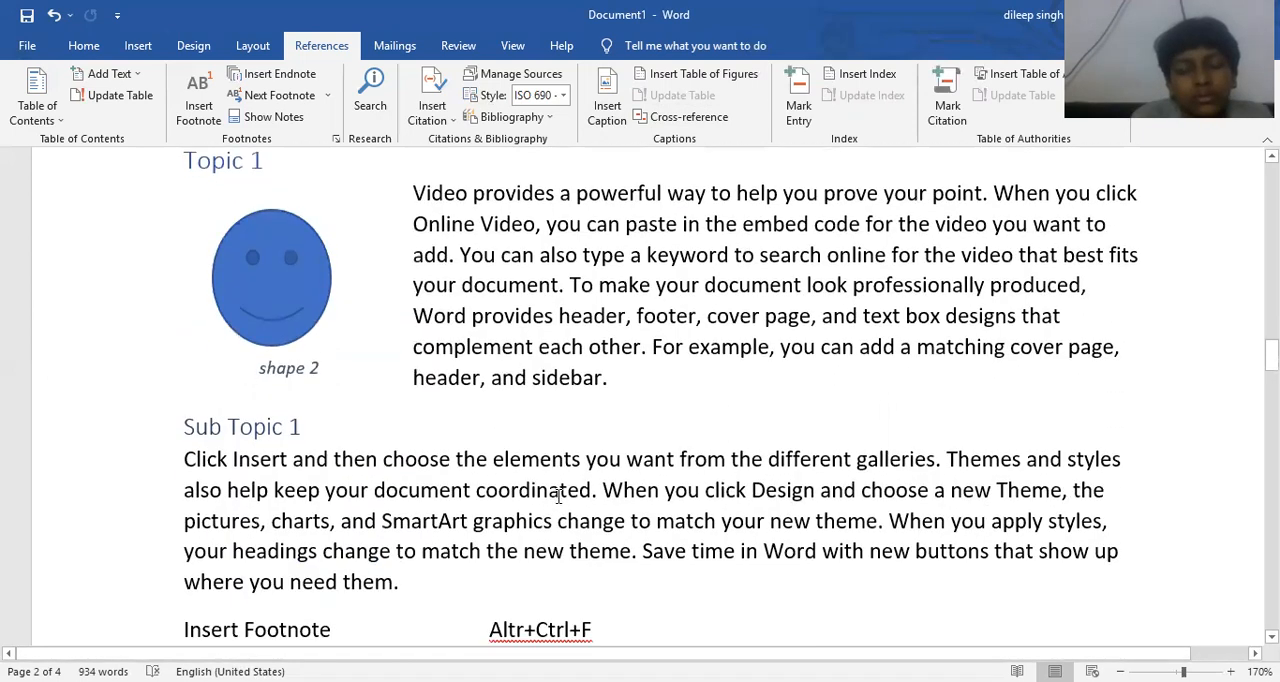
- Indent the page 3 body paragraph beginning "Click Insert and then choose the elements" by three levels
{"action": "scroll", "coordinate": [648, 212], "scroll_direction": "up", "scroll_amount": 1}
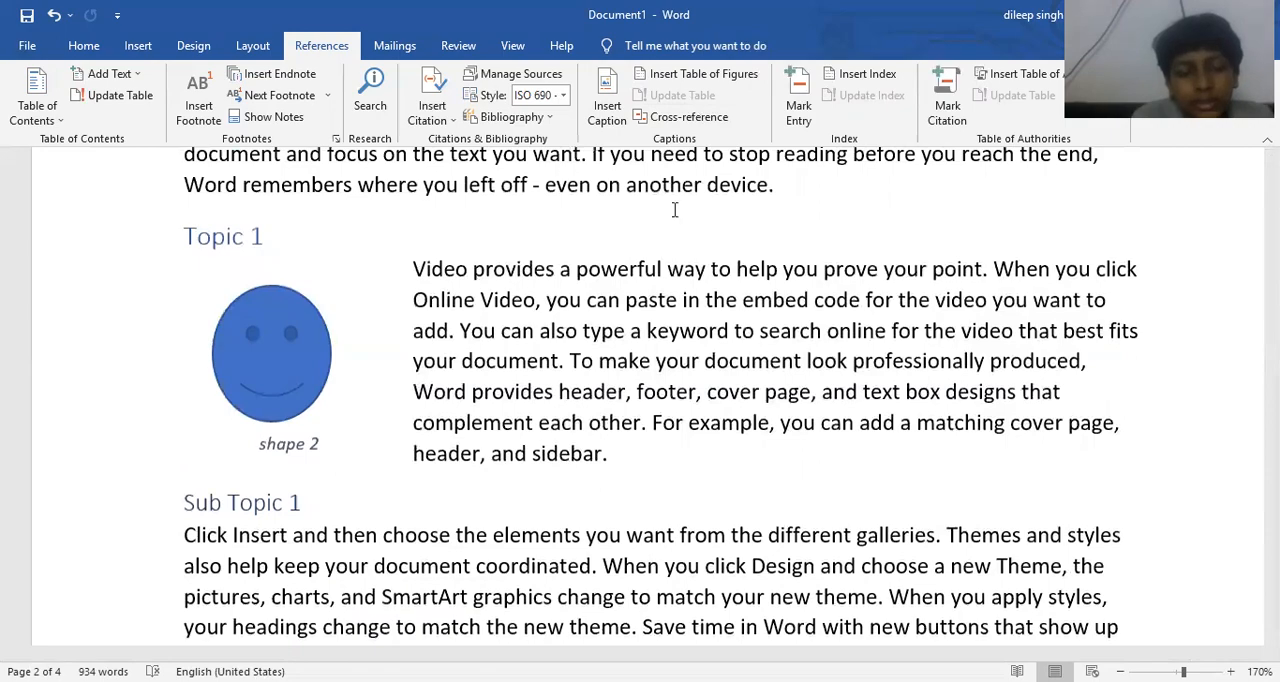
{"action": "scroll", "coordinate": [528, 325], "scroll_direction": "down", "scroll_amount": 8}
{"action": "scroll", "coordinate": [530, 346], "scroll_direction": "down", "scroll_amount": 7}
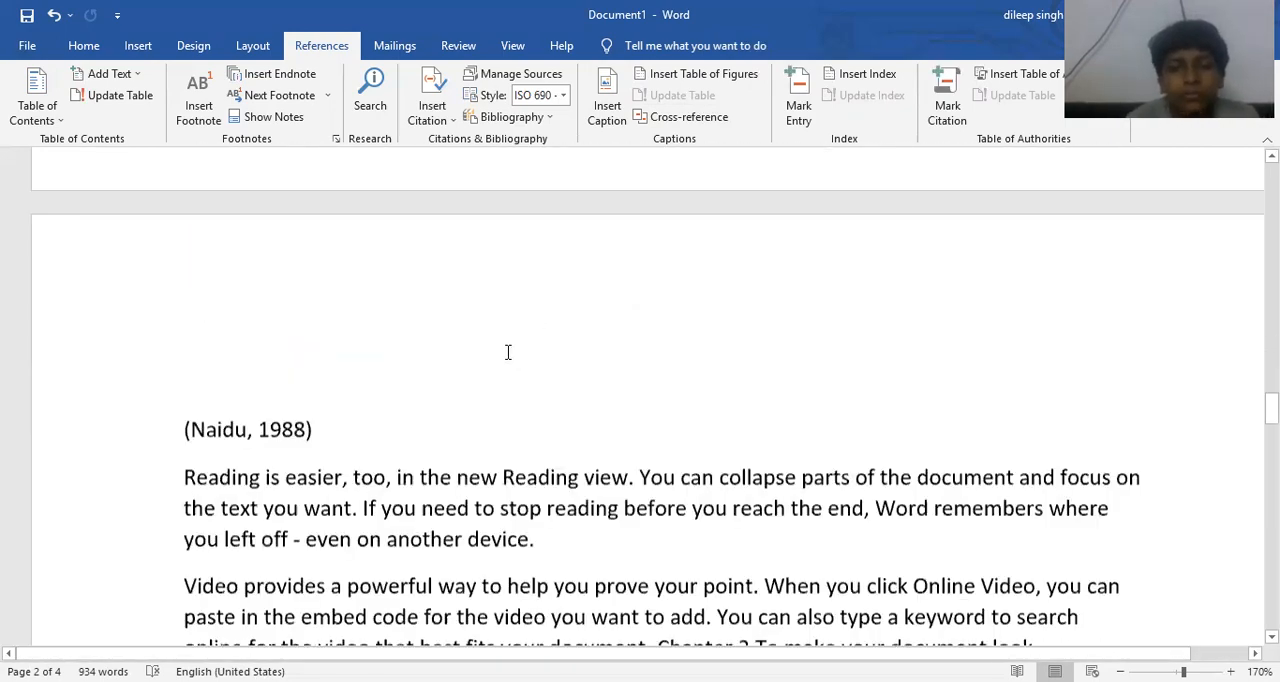
{"action": "scroll", "coordinate": [244, 380], "scroll_direction": "up", "scroll_amount": 3}
{"action": "scroll", "coordinate": [200, 320], "scroll_direction": "down", "scroll_amount": 3}
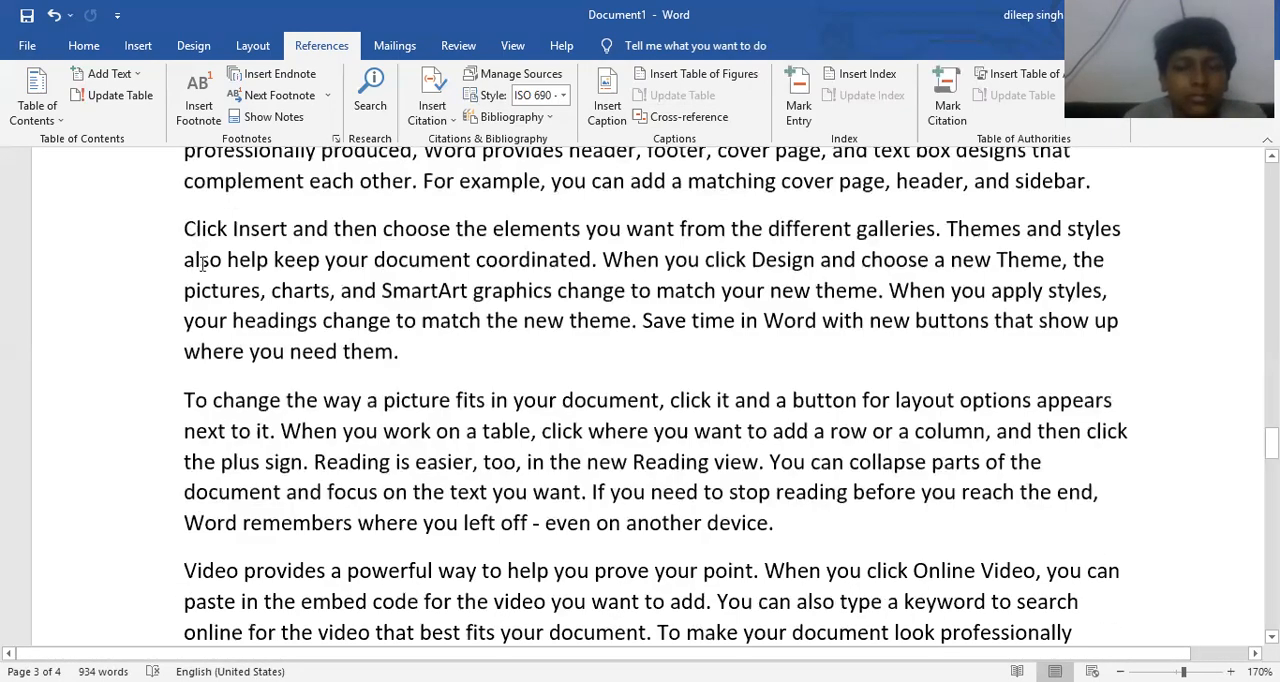
{"action": "key", "text": "ctrl+m"}
{"action": "key", "text": "ctrl+m"}
{"action": "key", "text": "ctrl+m"}
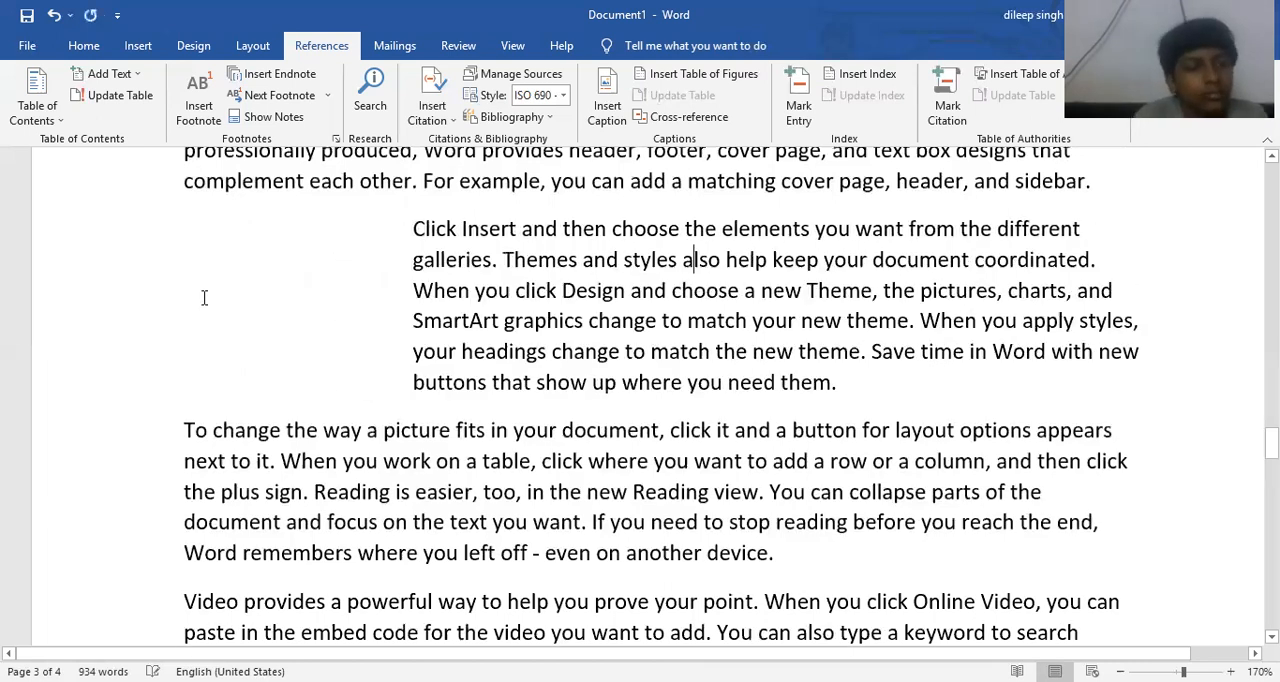
- Draw a sun shape in the blank space beside the indented paragraph on page 3
{"action": "left_click", "coordinate": [140, 47]}
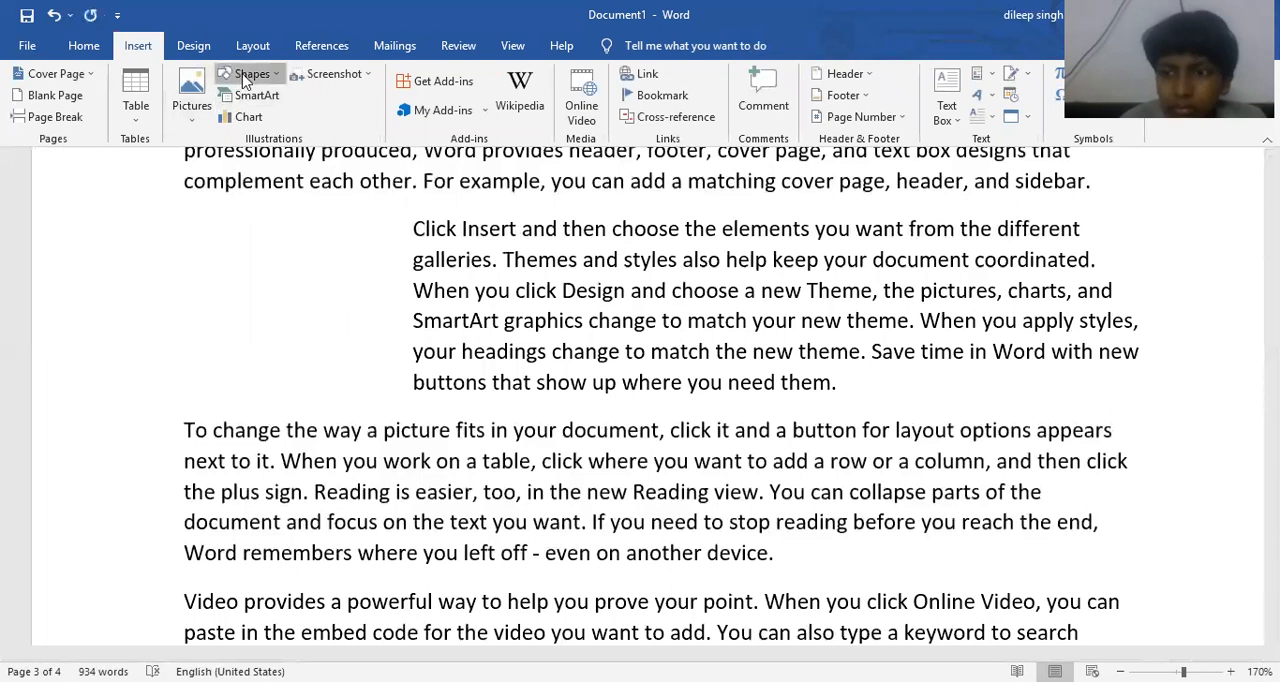
{"action": "left_click", "coordinate": [252, 74]}
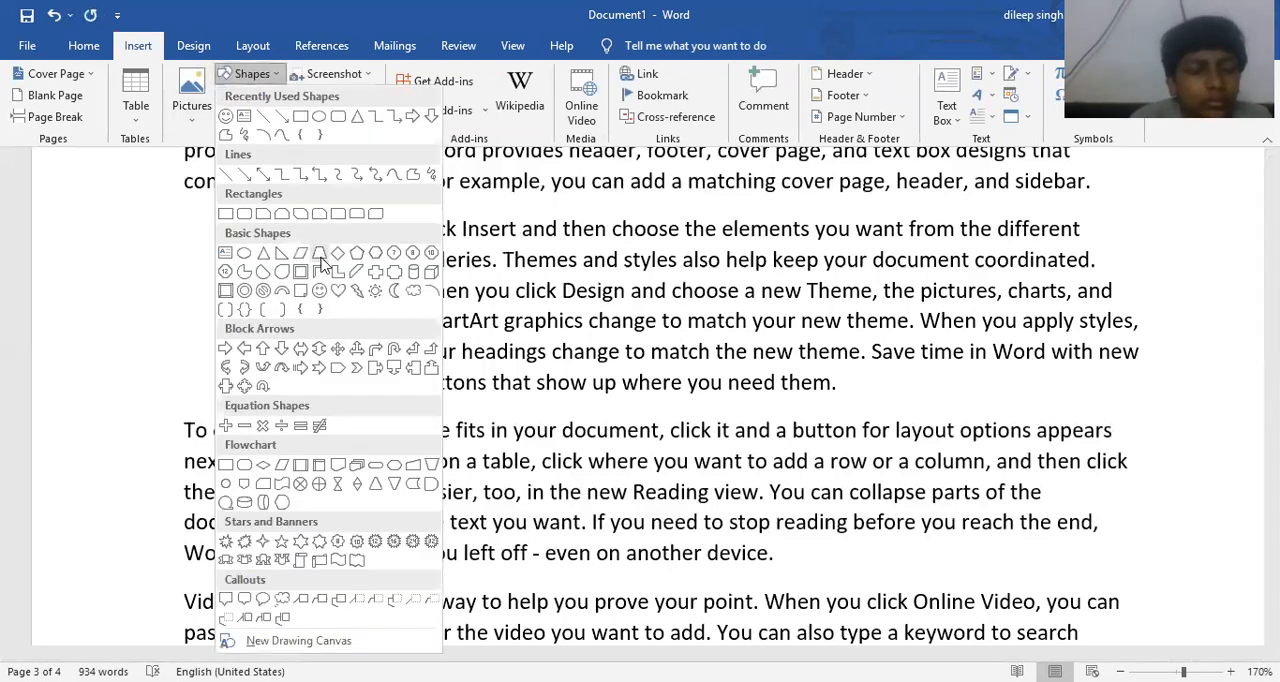
{"action": "left_click", "coordinate": [376, 292]}
{"action": "left_click_drag", "start_coordinate": [223, 237], "coordinate": [357, 372]}
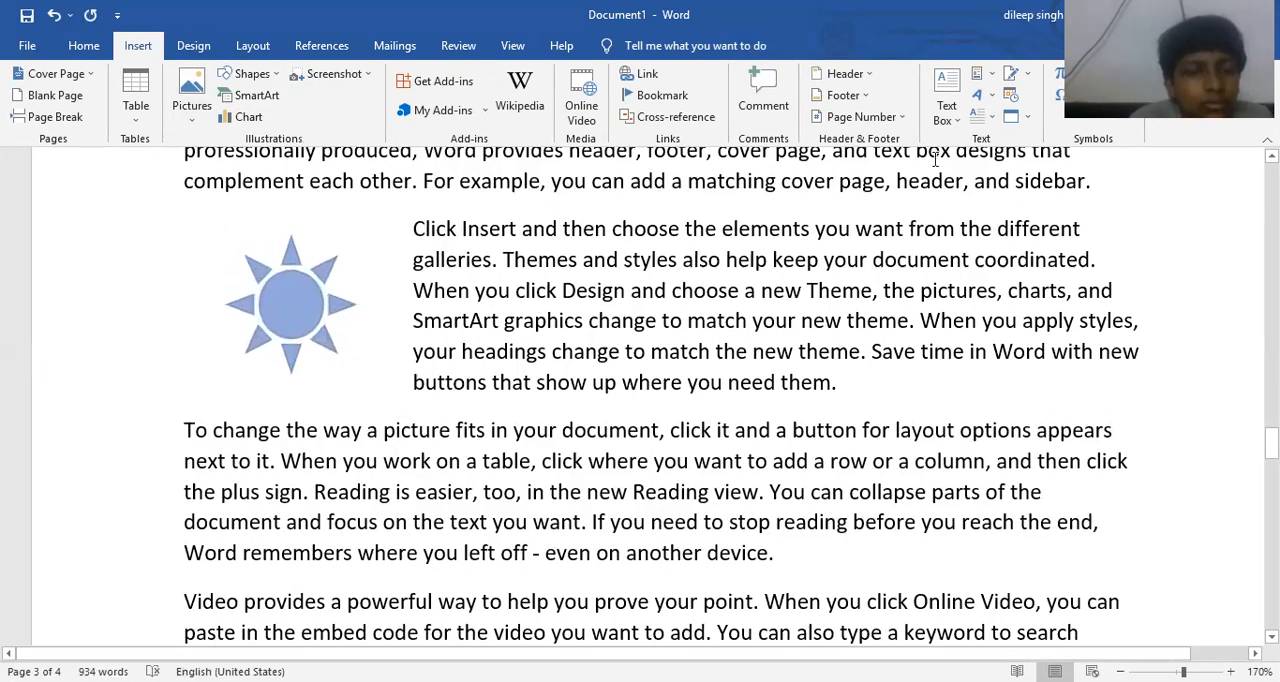
- Add the caption "shape 3" below the sun using the shape label
{"action": "left_click", "coordinate": [336, 48]}
{"action": "left_click", "coordinate": [610, 100]}
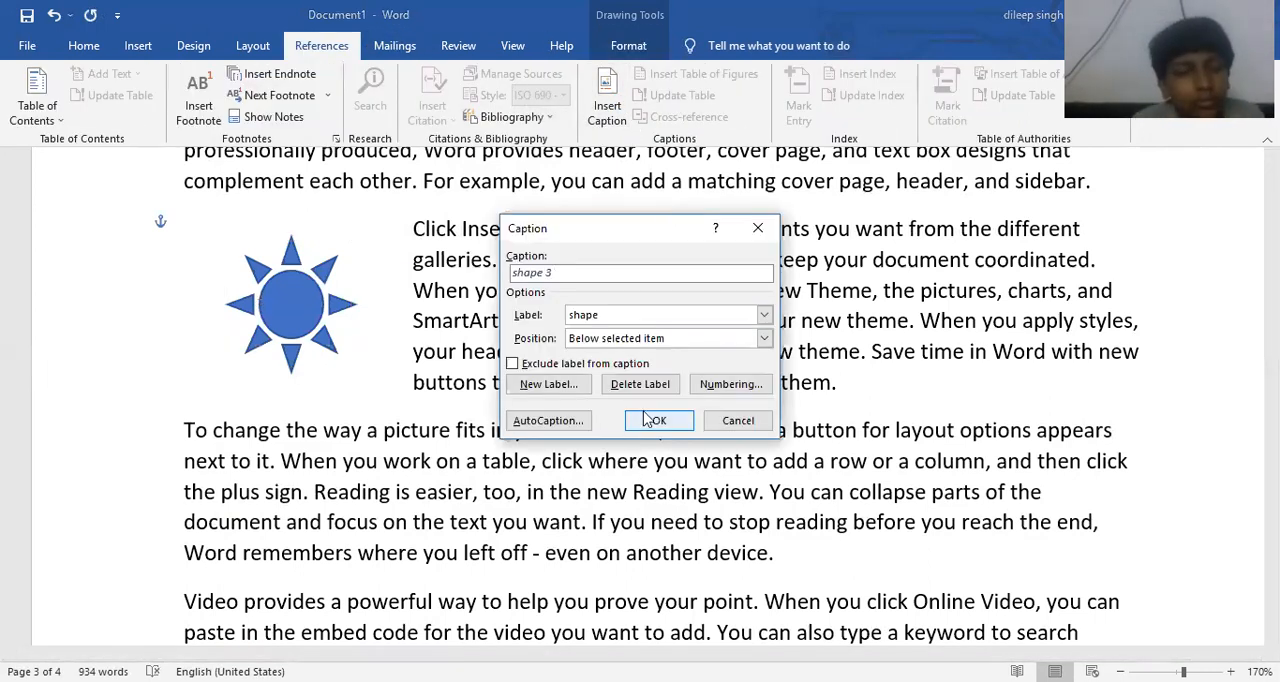
{"action": "left_click", "coordinate": [645, 423]}
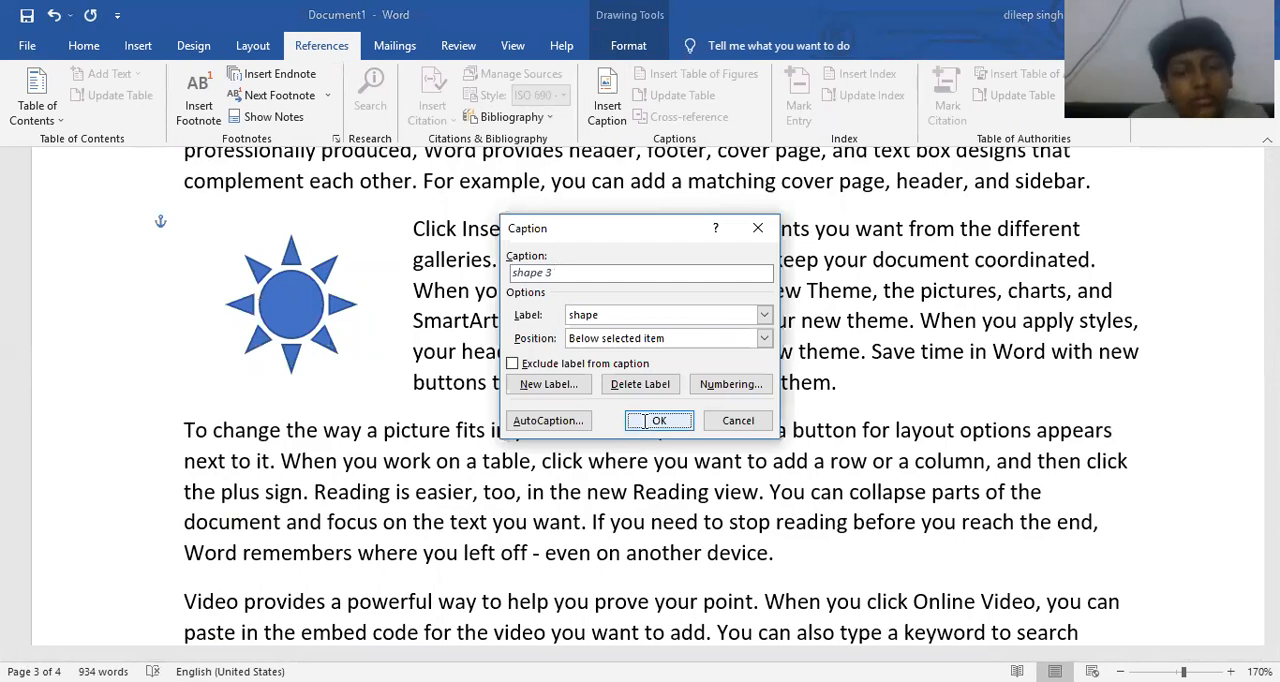
{"action": "left_click", "coordinate": [618, 402]}
- Update the entire table of figures on the last page so that it includes the sun's caption
{"action": "scroll", "coordinate": [652, 412], "scroll_direction": "down", "scroll_amount": 4}
{"action": "scroll", "coordinate": [652, 412], "scroll_direction": "down", "scroll_amount": 8}
{"action": "scroll", "coordinate": [580, 362], "scroll_direction": "up", "scroll_amount": 2}
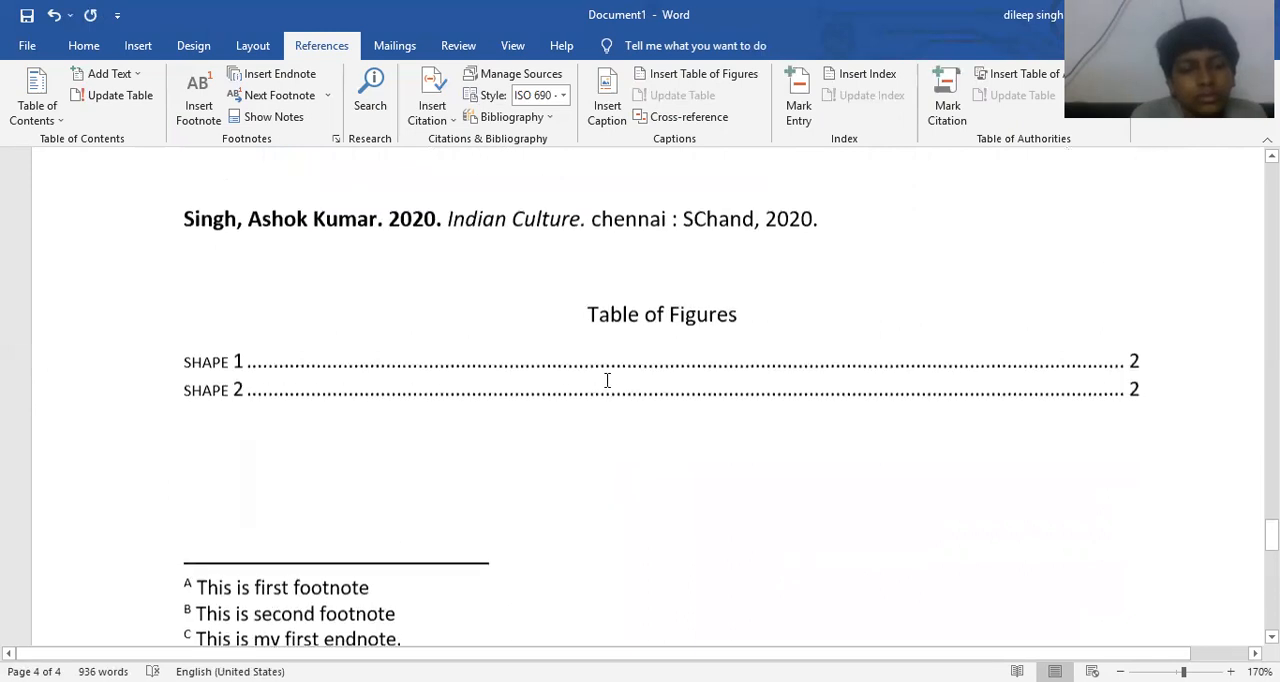
{"action": "left_click", "coordinate": [401, 363]}
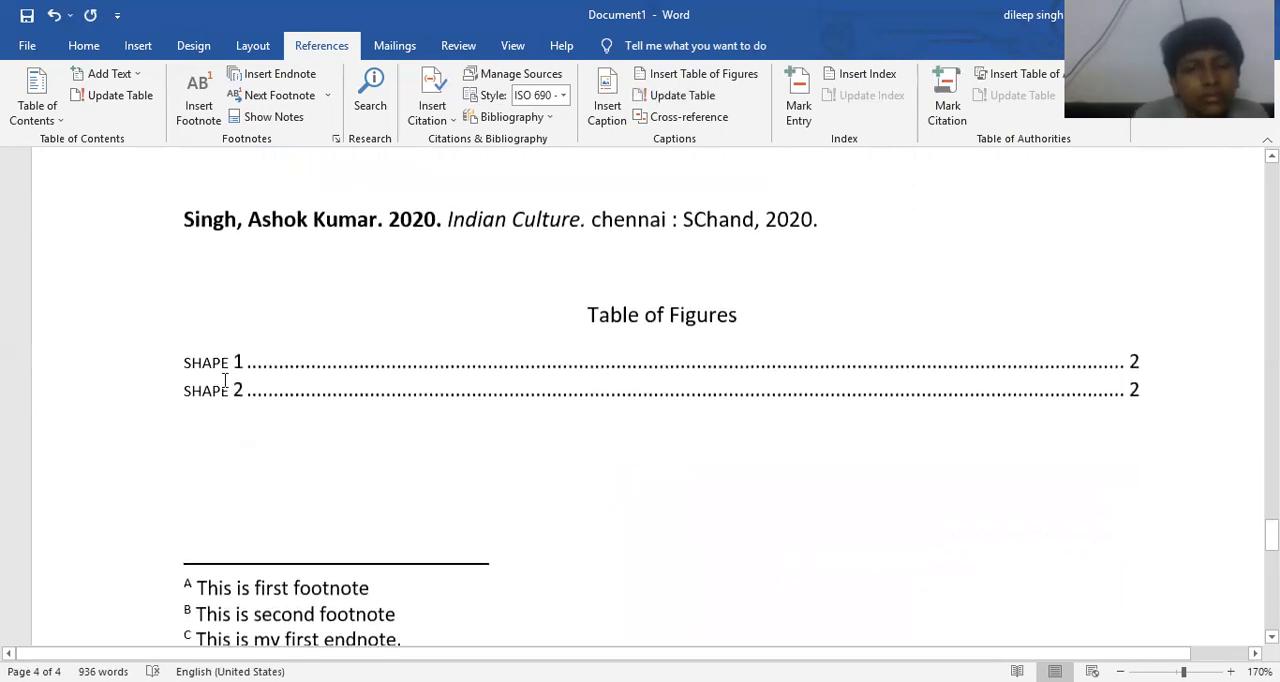
{"action": "left_click", "coordinate": [672, 100]}
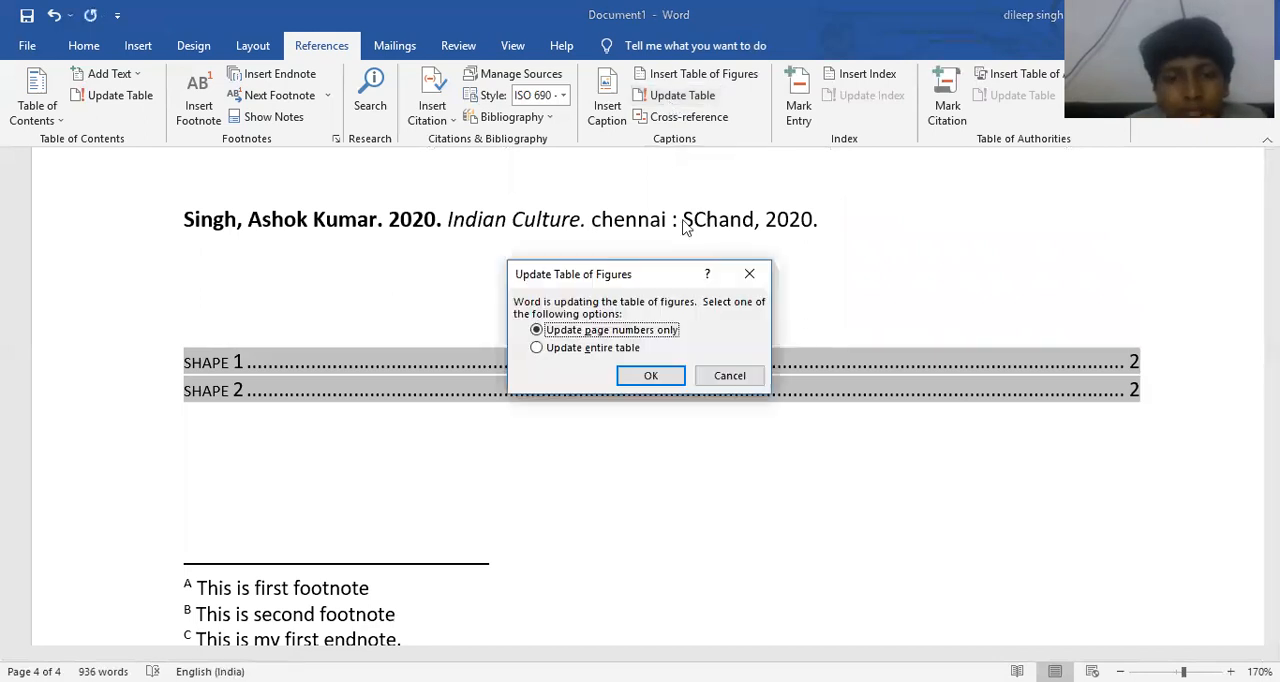
{"action": "left_click", "coordinate": [538, 349]}
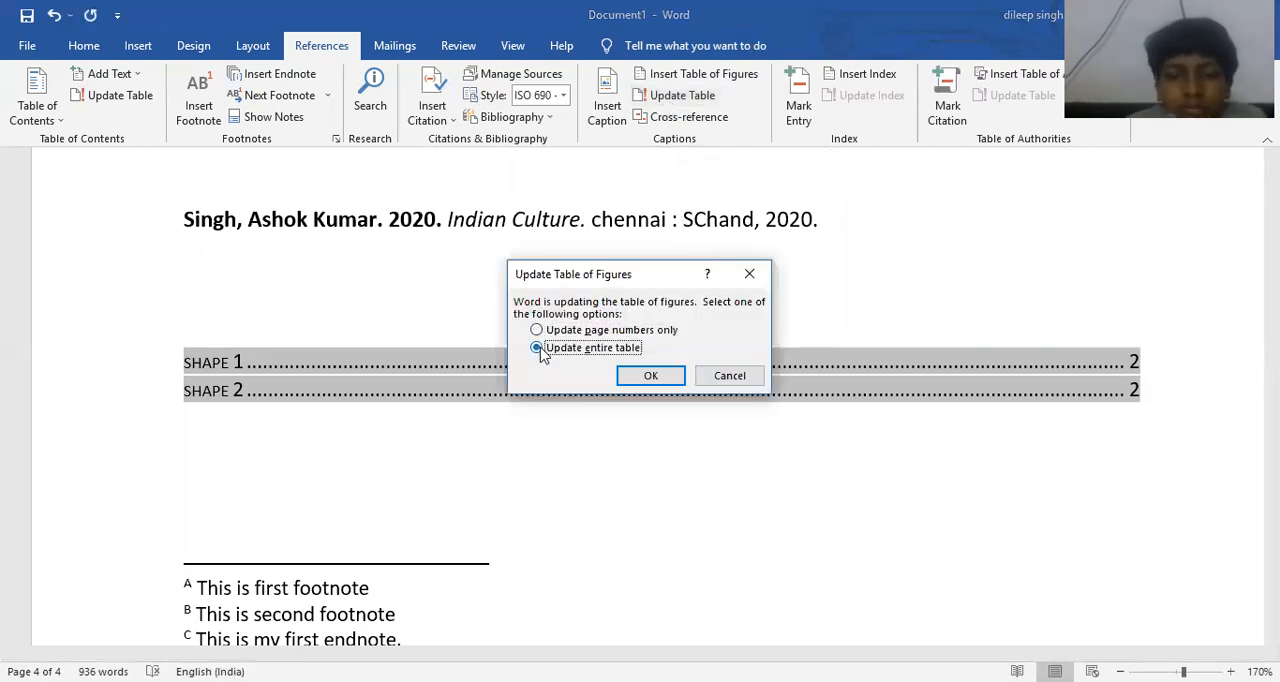
{"action": "left_click", "coordinate": [650, 375]}
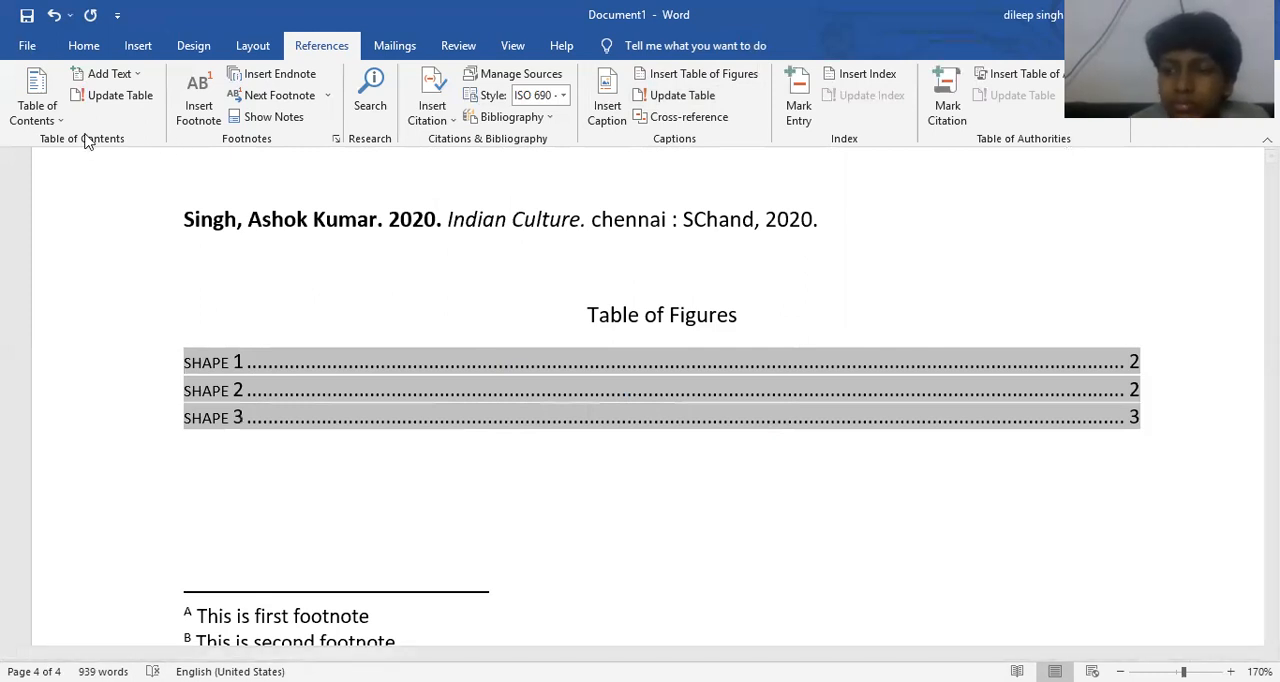
{"action": "left_click", "coordinate": [391, 220]}
{"action": "scroll", "coordinate": [391, 195], "scroll_direction": "up", "scroll_amount": 8}
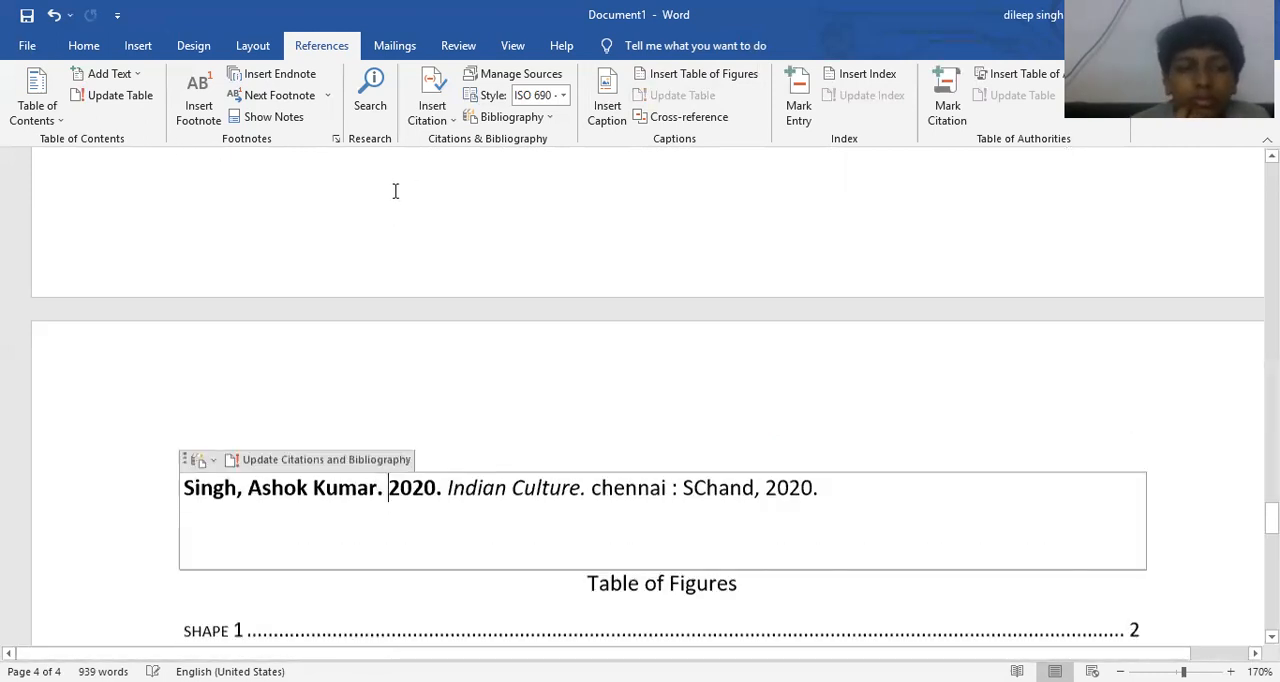
{"action": "scroll", "coordinate": [390, 167], "scroll_direction": "up", "scroll_amount": 5}
{"action": "scroll", "coordinate": [275, 52], "scroll_direction": "up", "scroll_amount": 4}
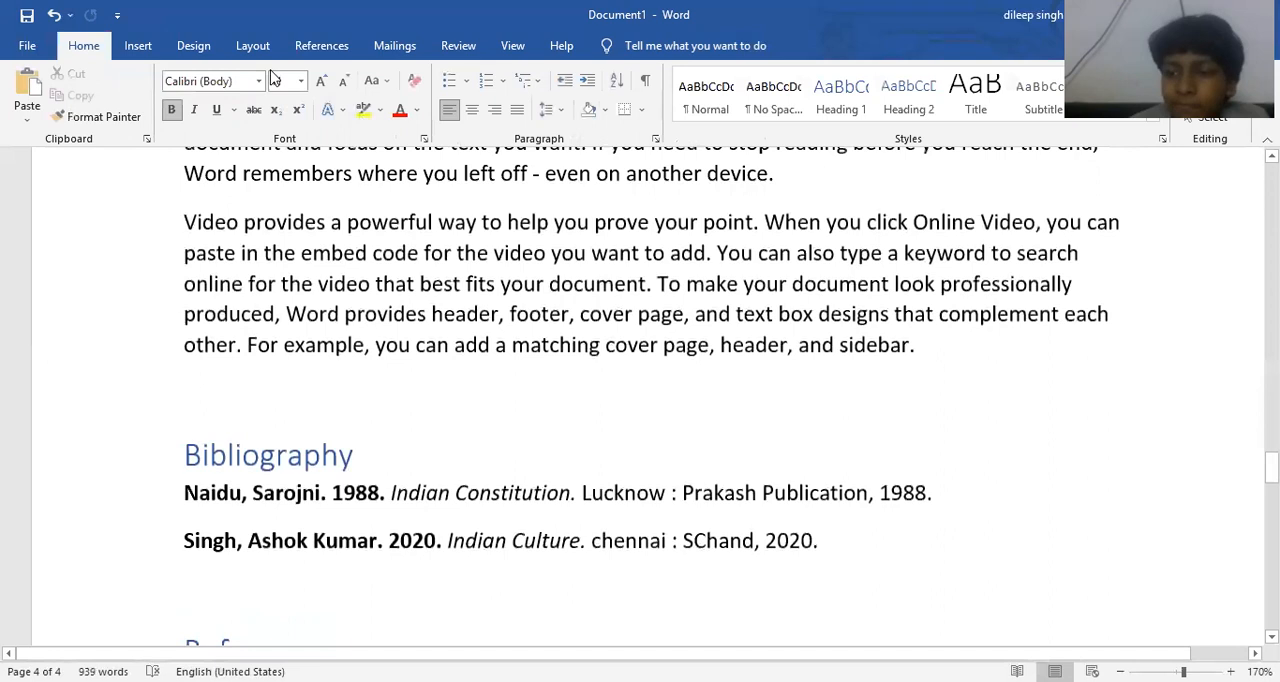
{"action": "left_click", "coordinate": [318, 46]}
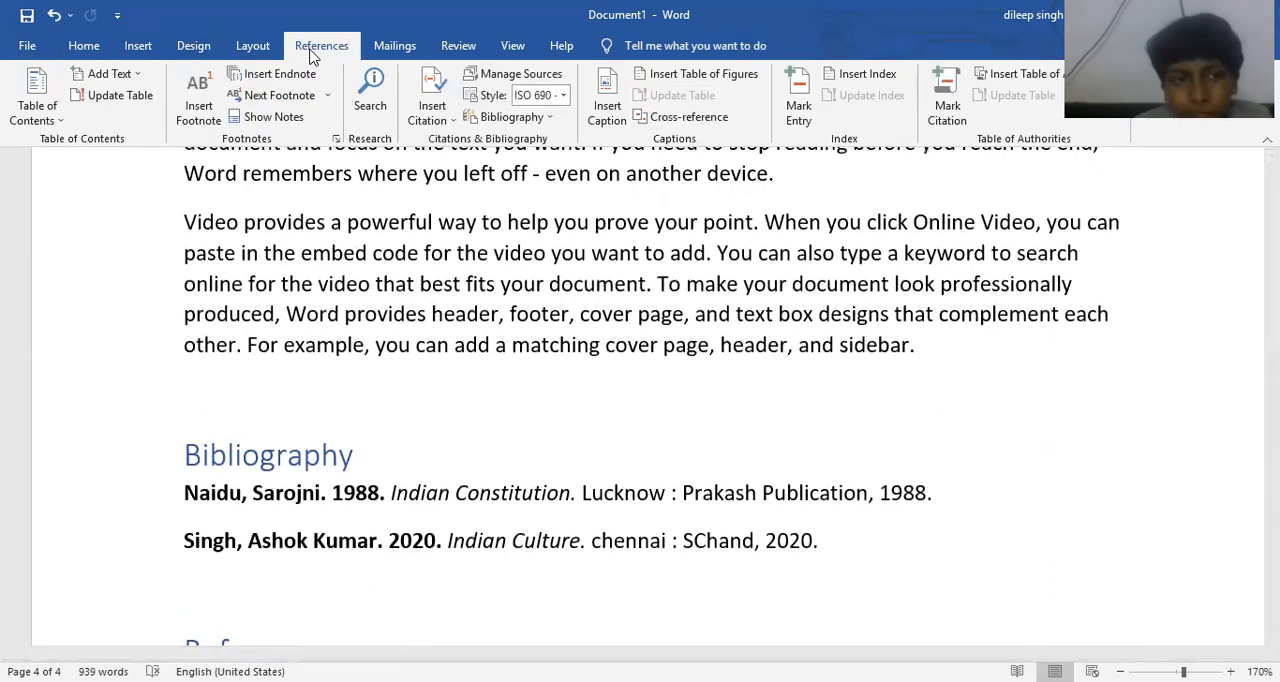
- Examine the research Search feature's query box and its All, Web, Media and Help categories, and close it without entering a query
{"action": "left_click", "coordinate": [366, 90]}
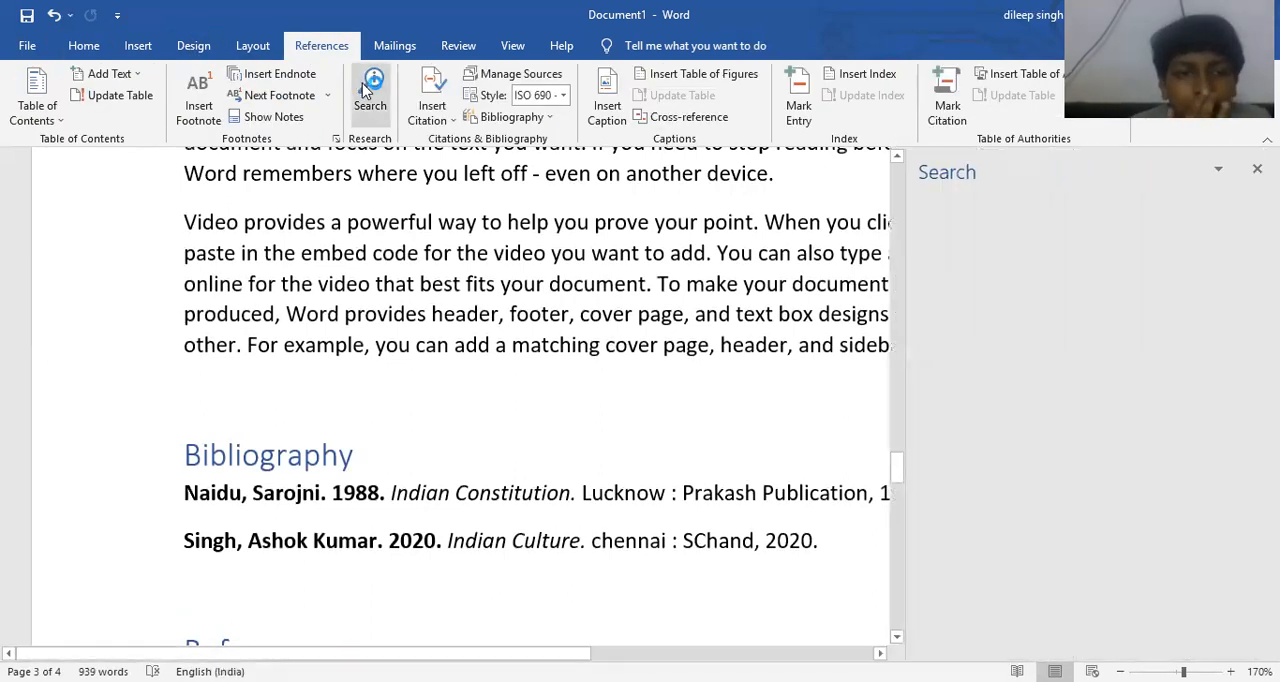
{"action": "left_click", "coordinate": [1087, 204]}
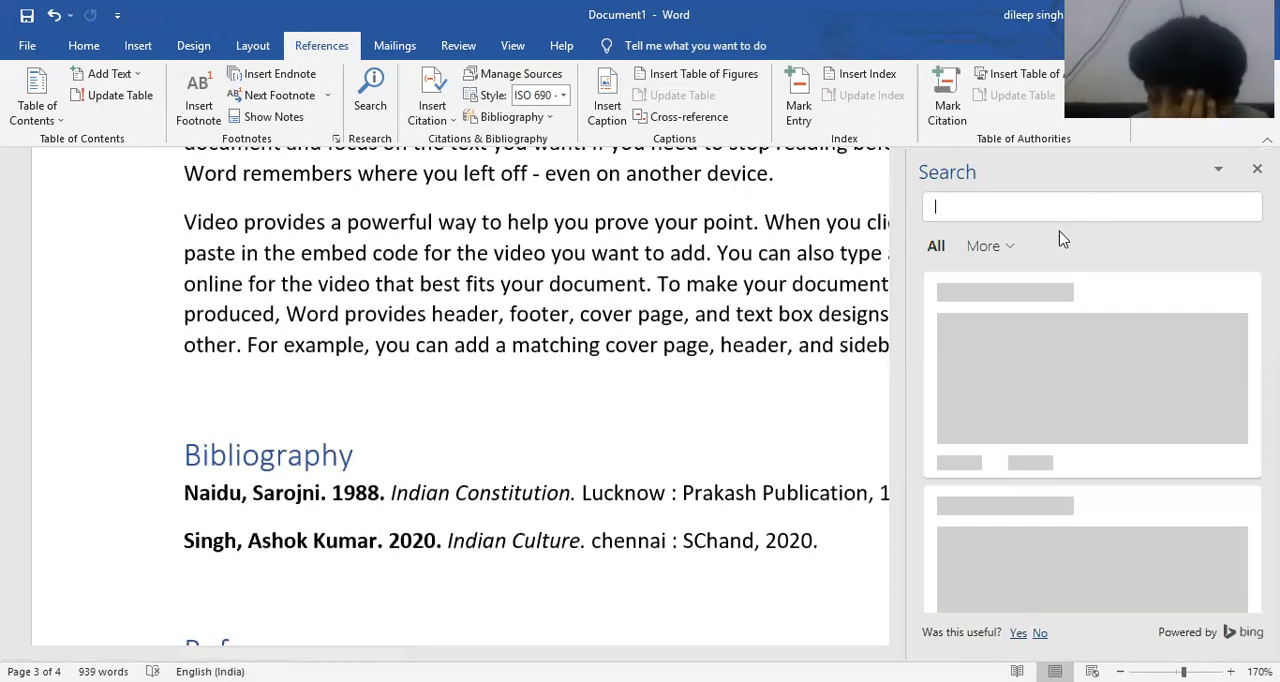
{"action": "left_click", "coordinate": [986, 250]}
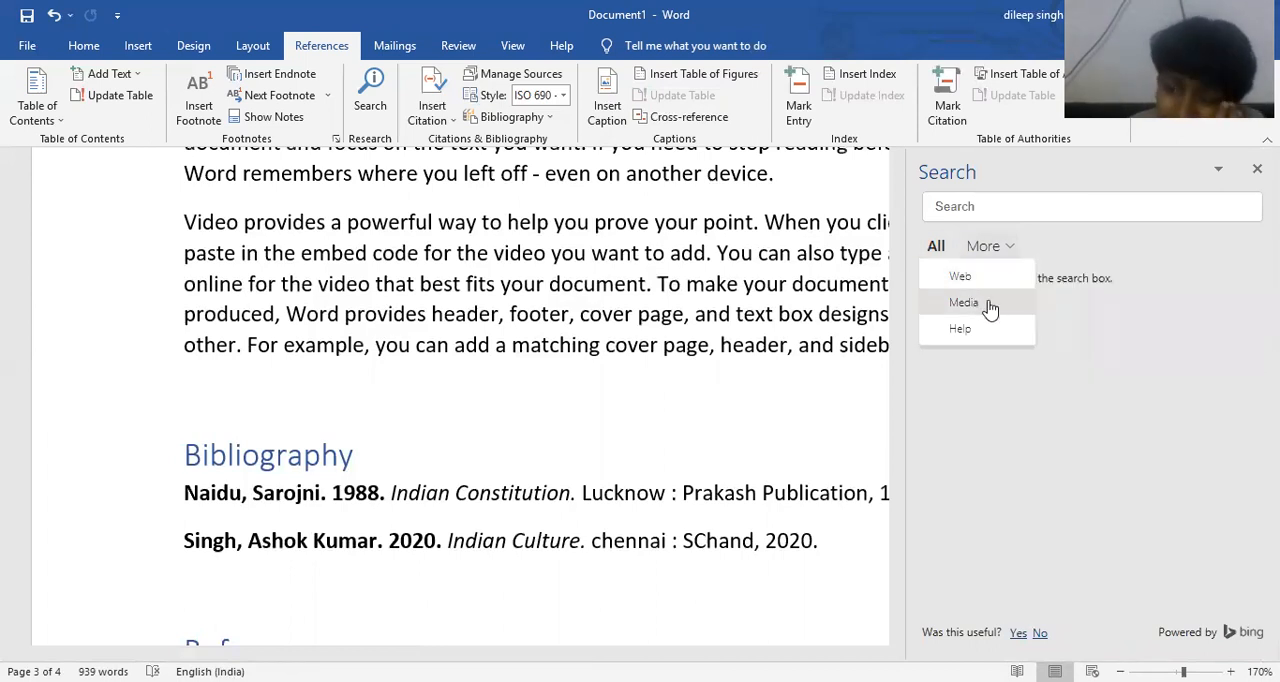
{"action": "left_click", "coordinate": [940, 252]}
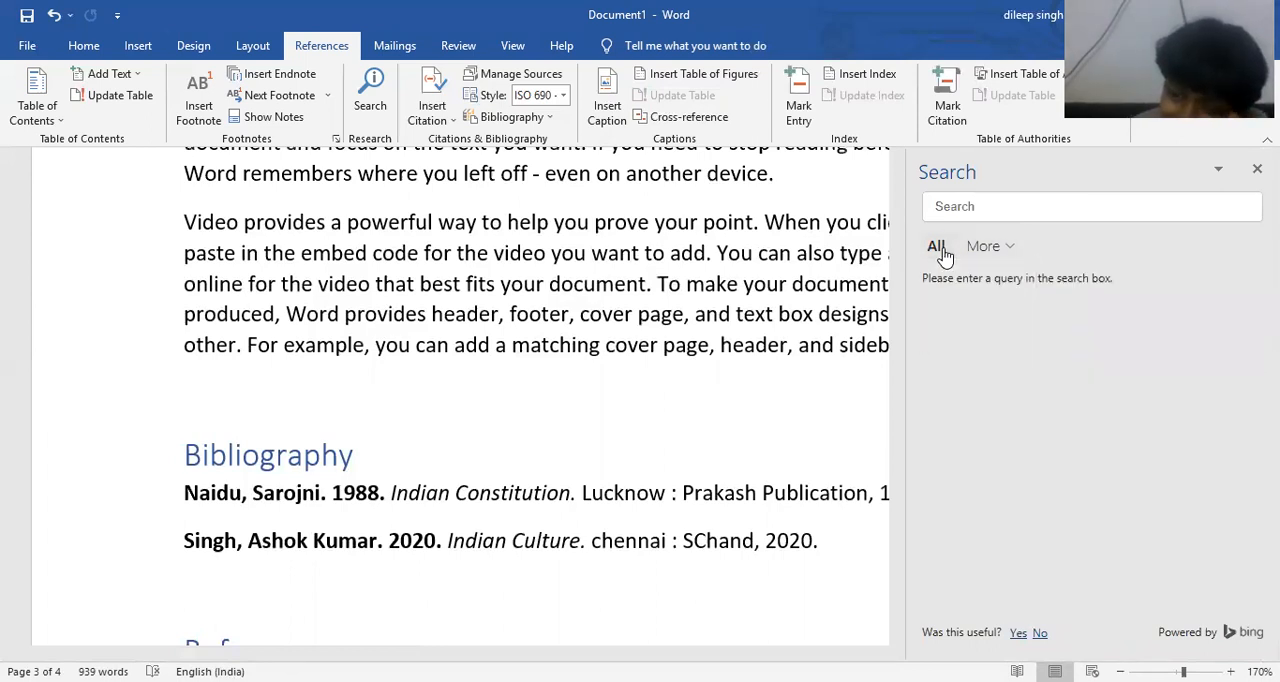
{"action": "left_click", "coordinate": [982, 212]}
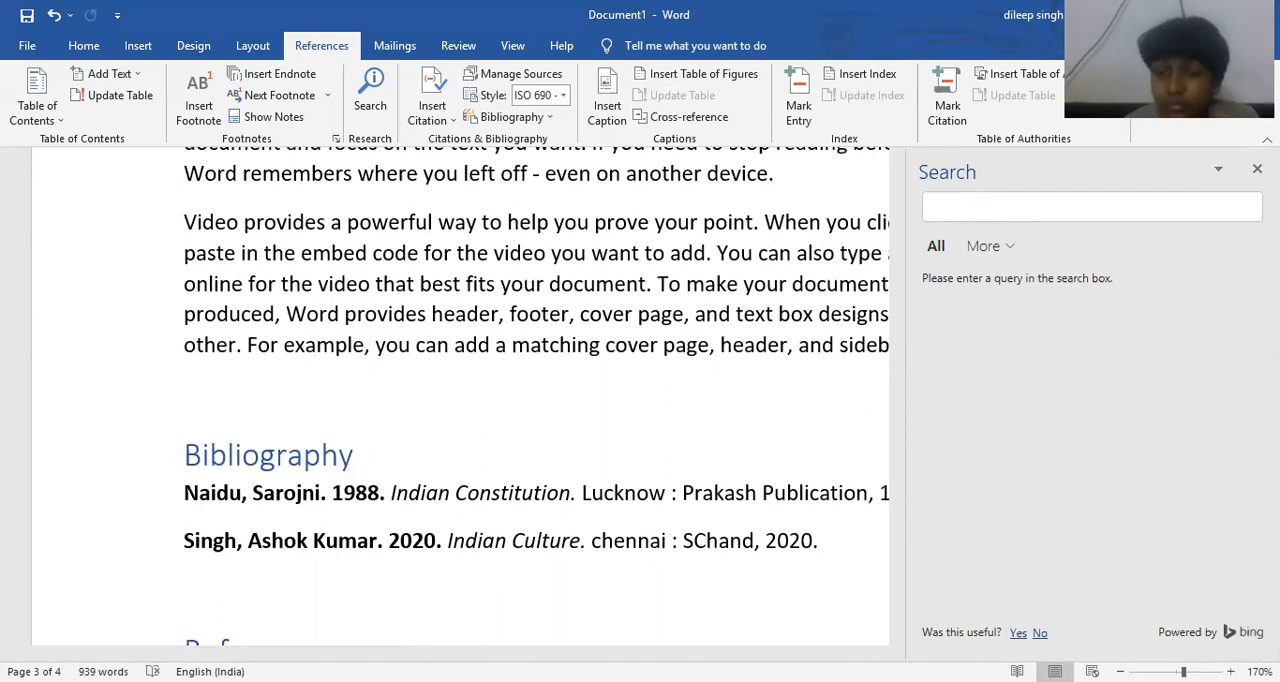
{"action": "left_click", "coordinate": [1257, 168]}
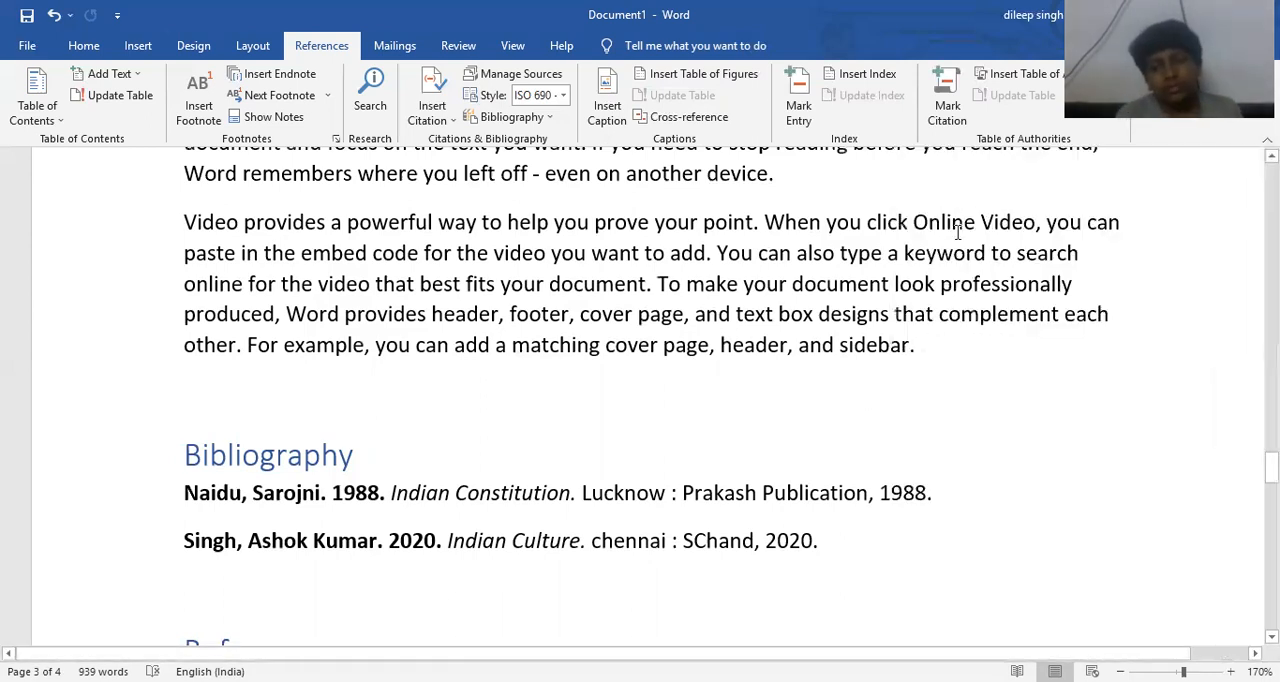
{"action": "scroll", "coordinate": [964, 235], "scroll_direction": "up", "scroll_amount": 3}
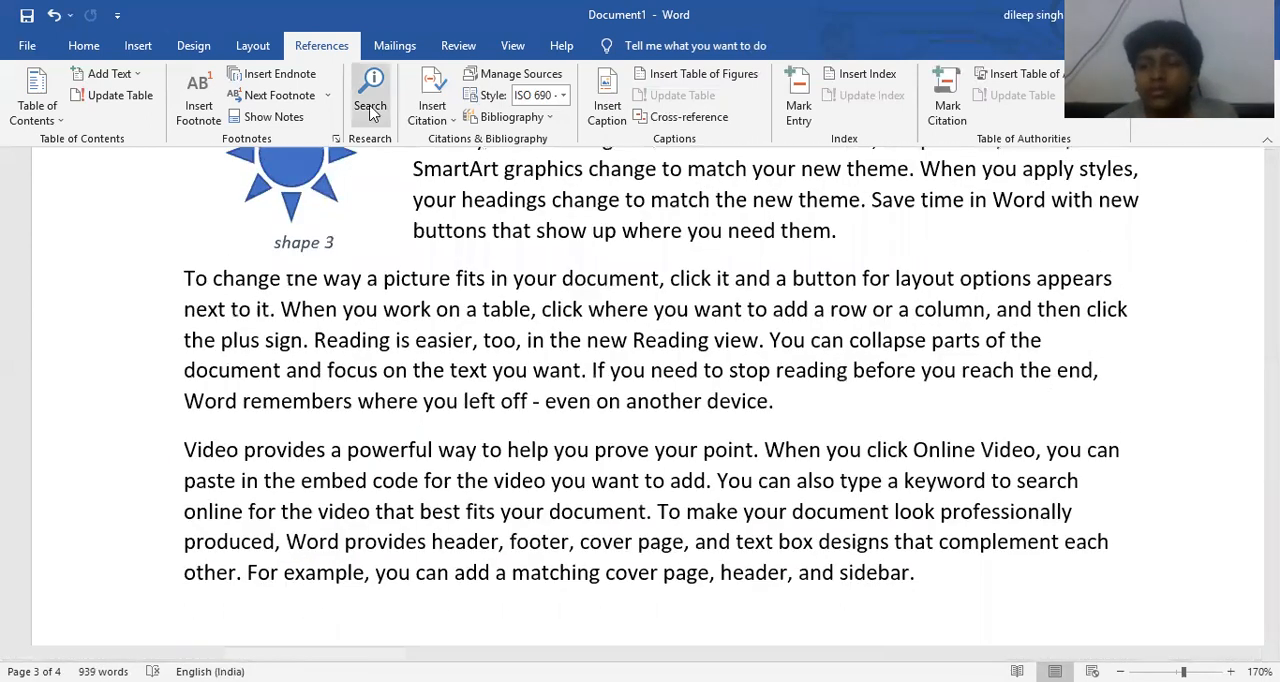